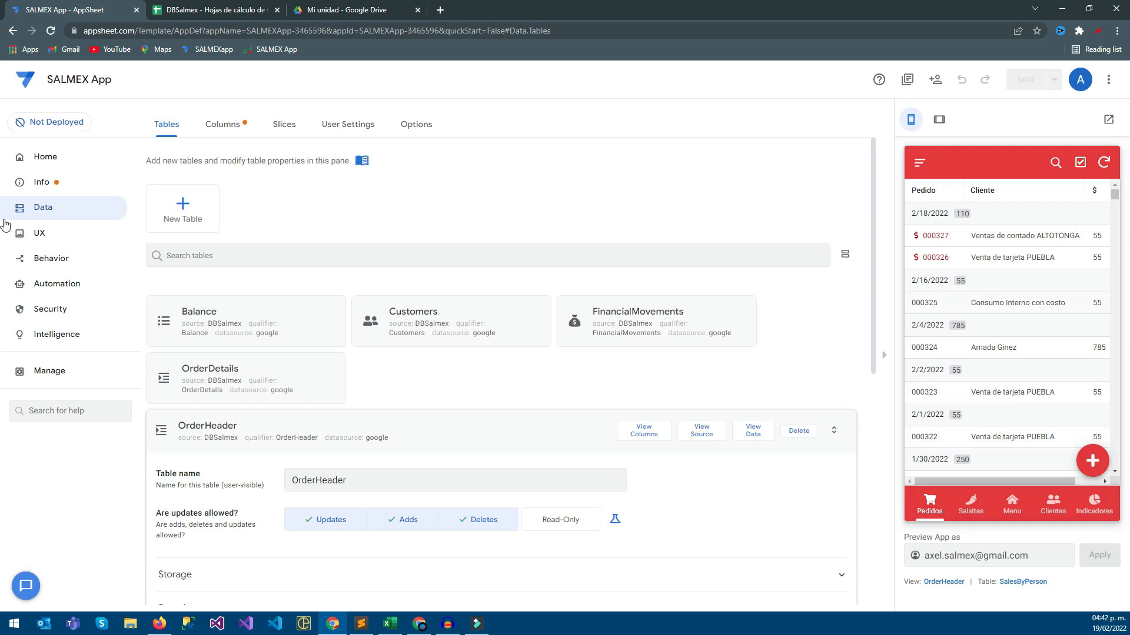
Create a custom bot in the app's automation section
click(1, 352)
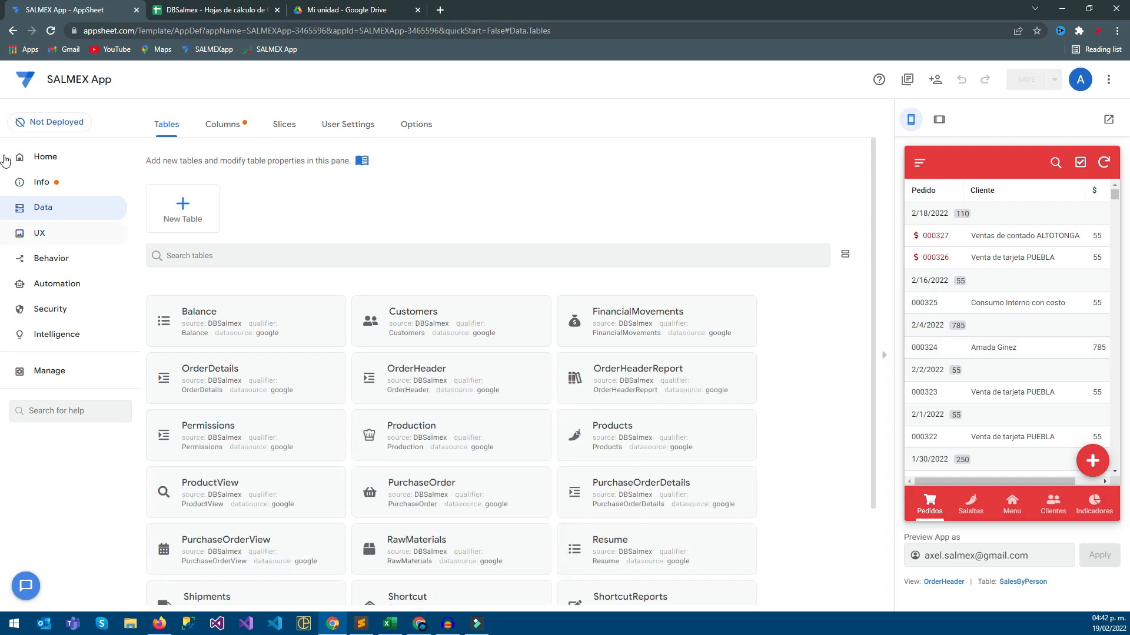
click(51, 258)
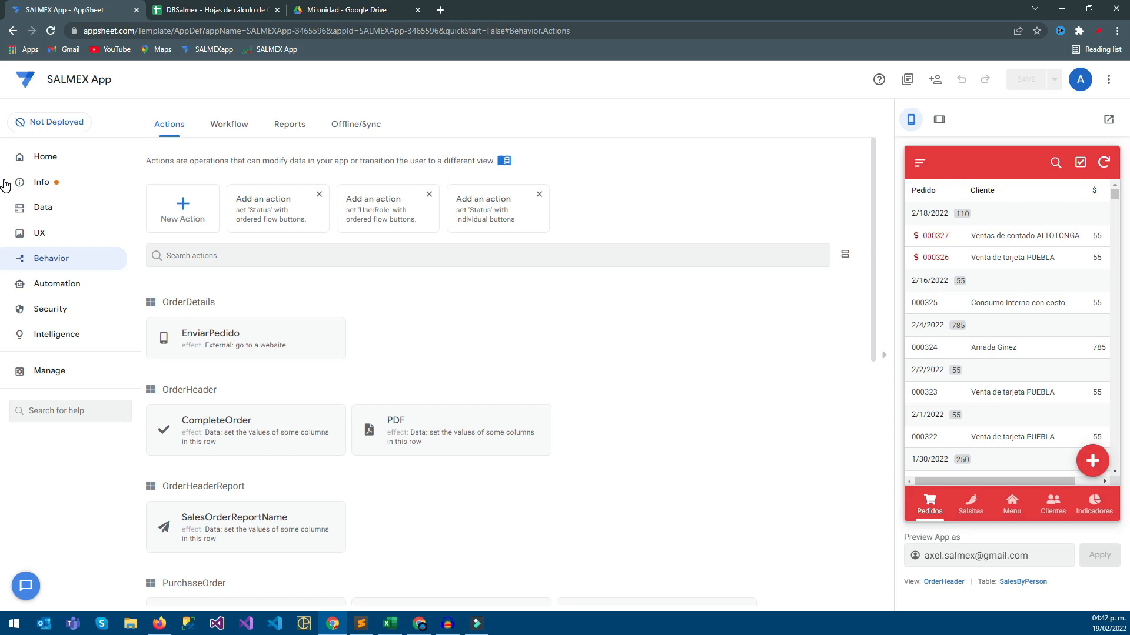
click(51, 283)
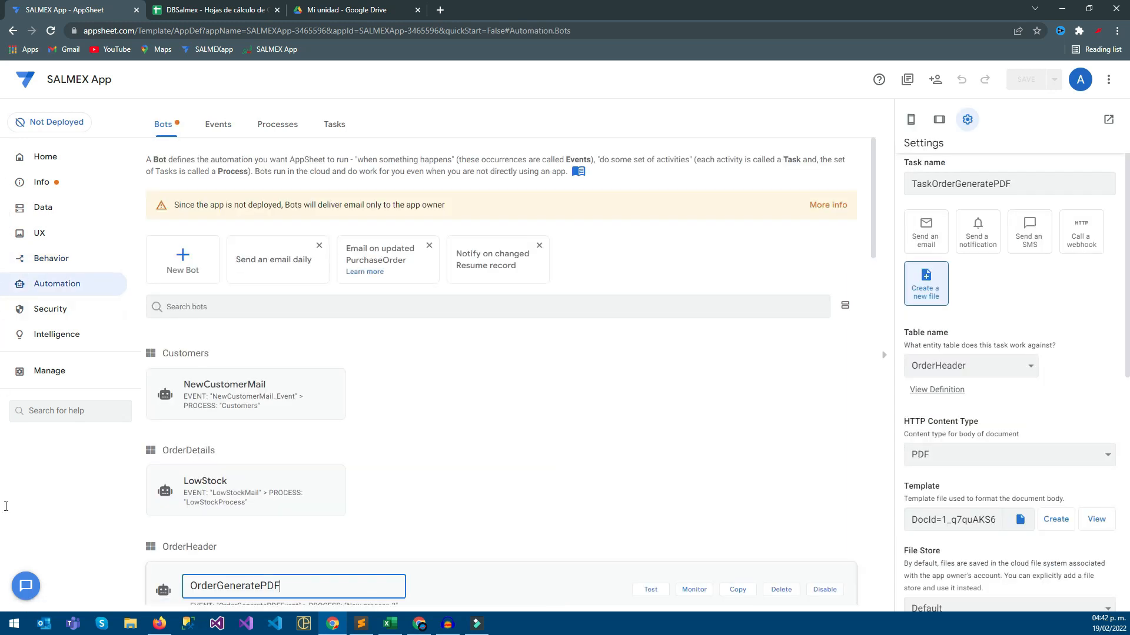
scroll(3, 437, down, 2)
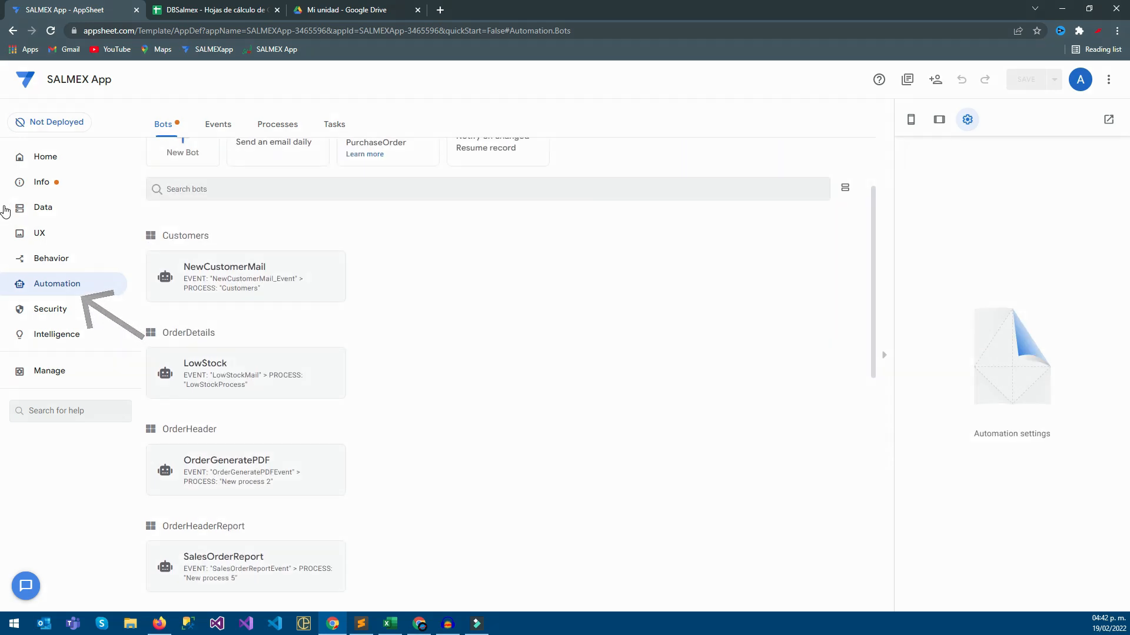
scroll(4, 194, up, 1)
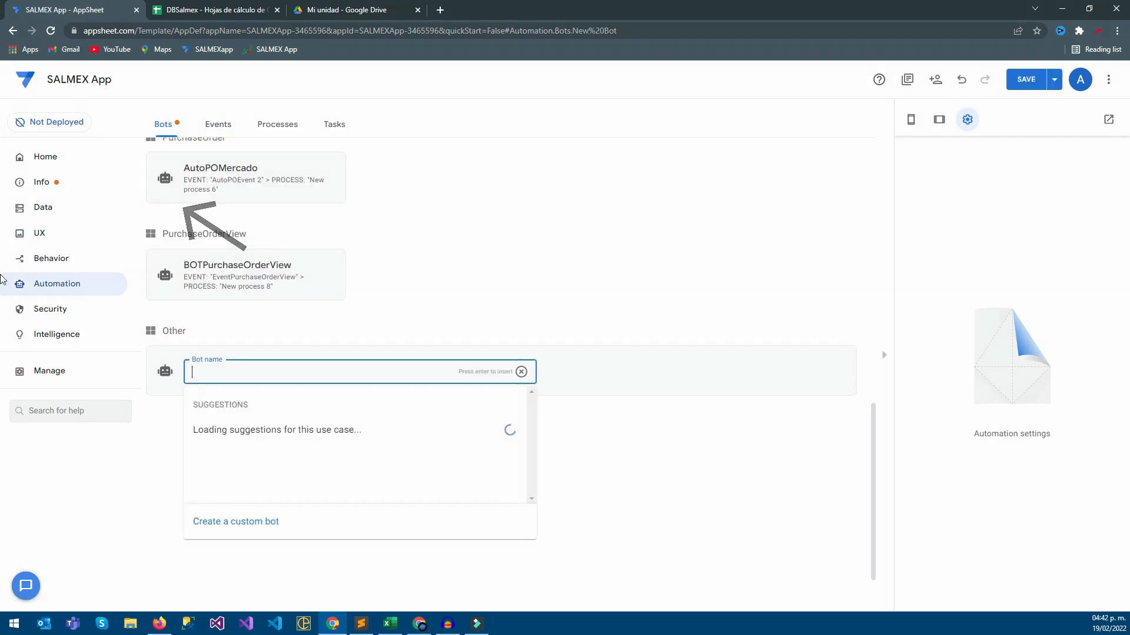
click(236, 522)
Rename the new bot as BOTTicket
click(220, 162)
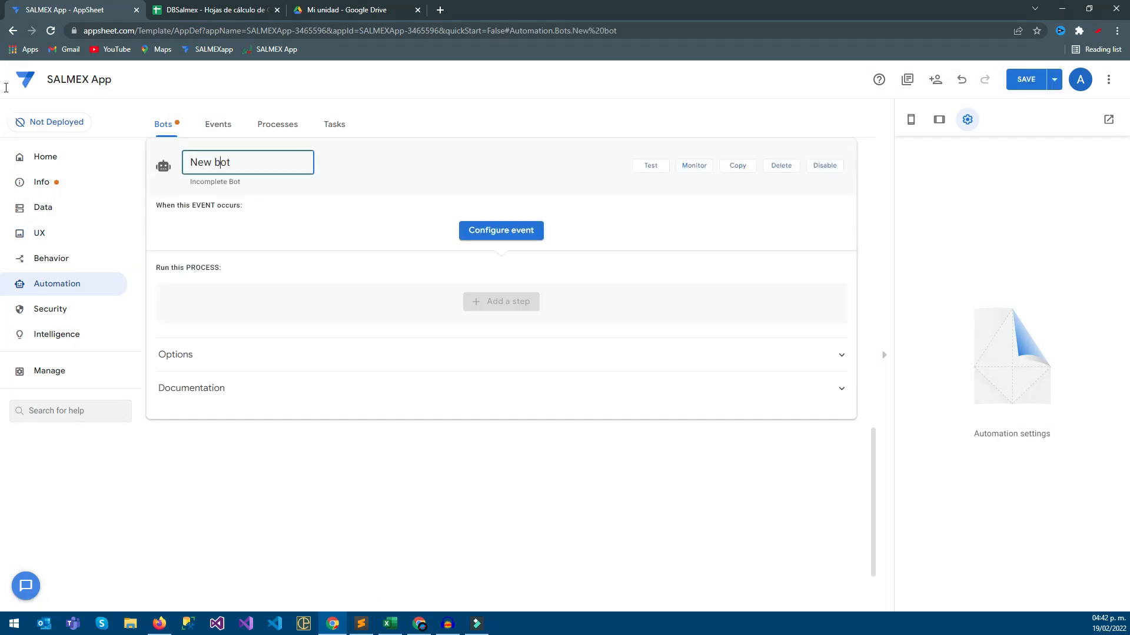
drag(229, 163, 170, 167)
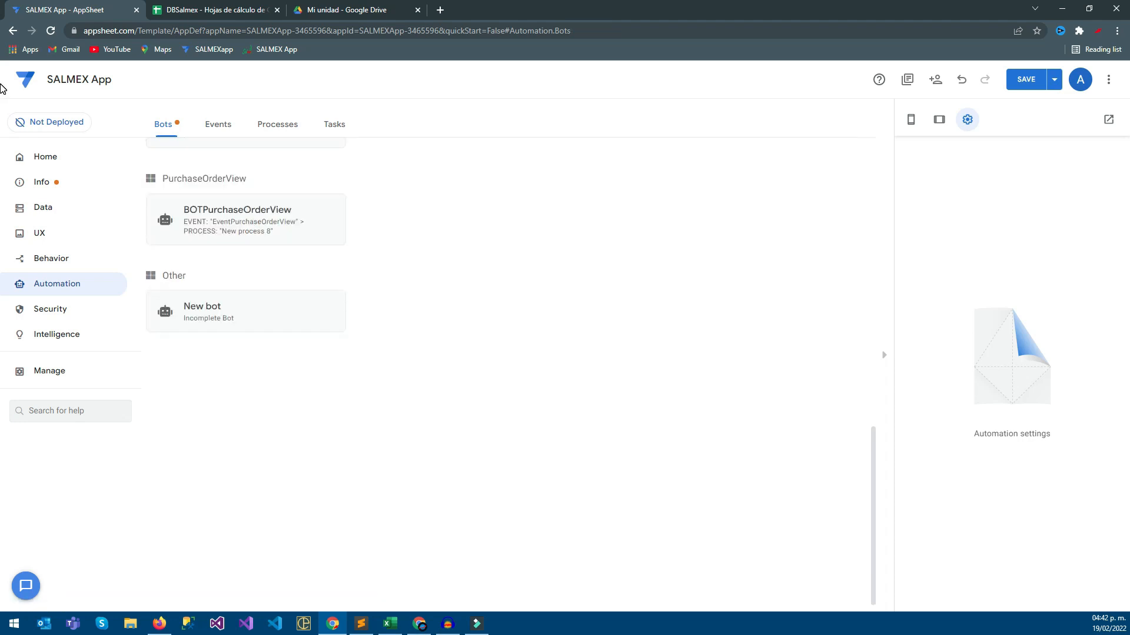
click(231, 313)
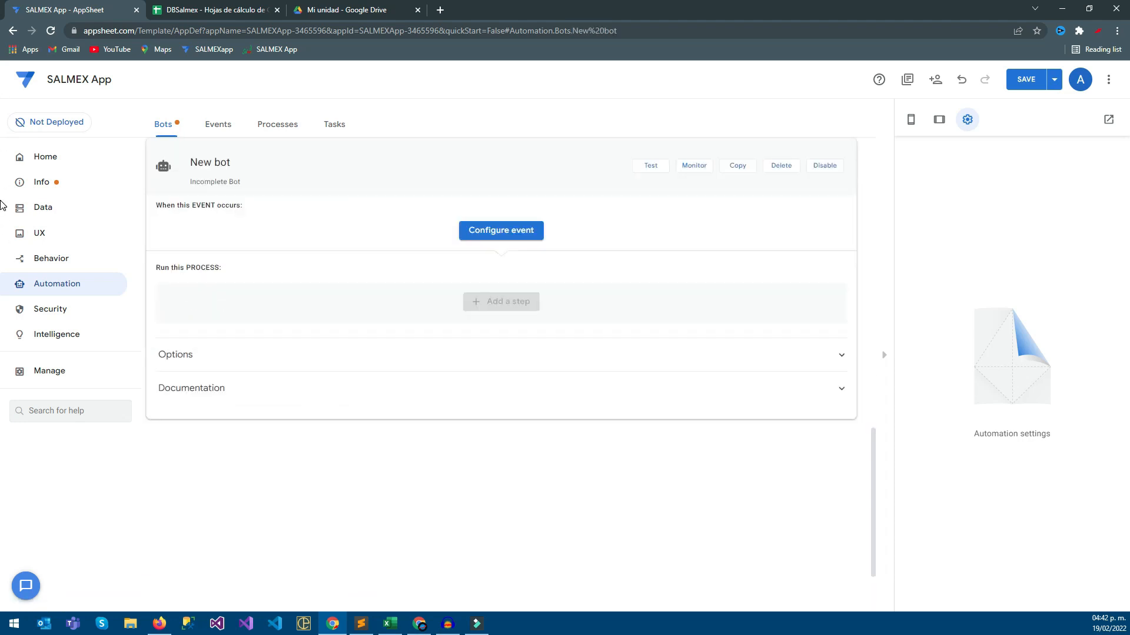
click(236, 162)
key(ctrl+a)
text(B)
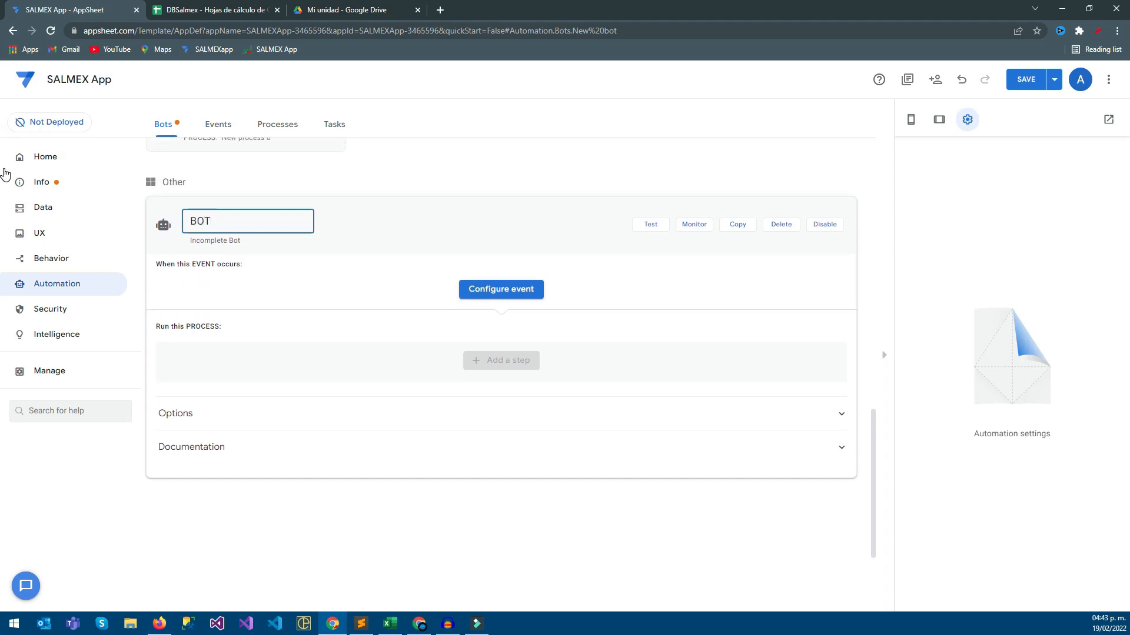
text(OTTicker)
key(BackSpace)
text(t)
key(Return)
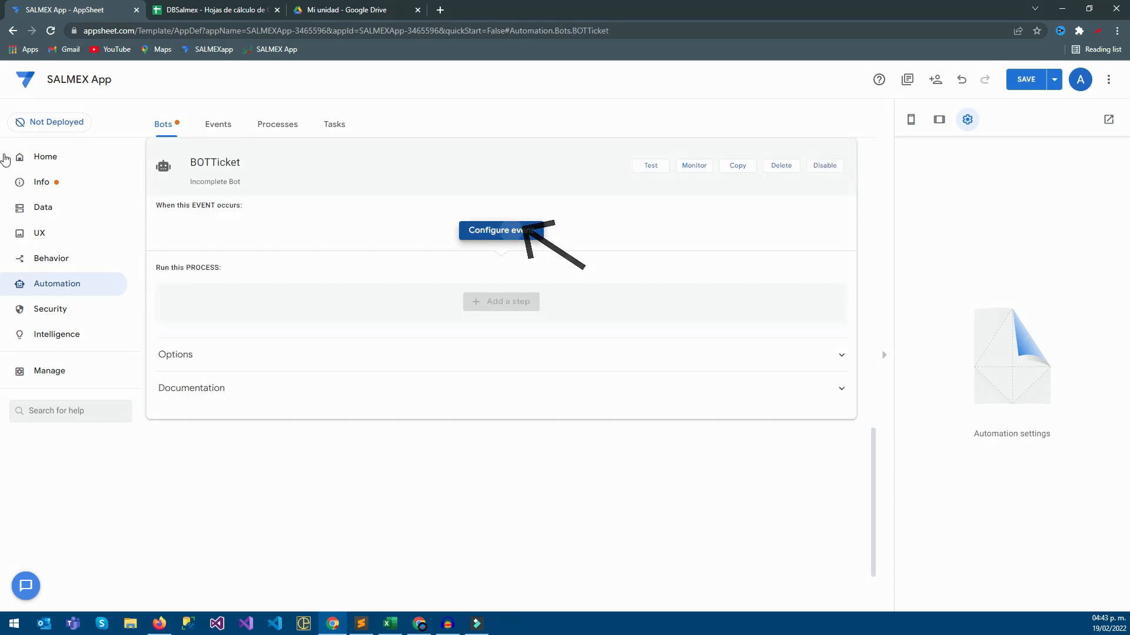
Configure a custom event named EVENTTicket for the BOTTicket bot
text(EVENT)
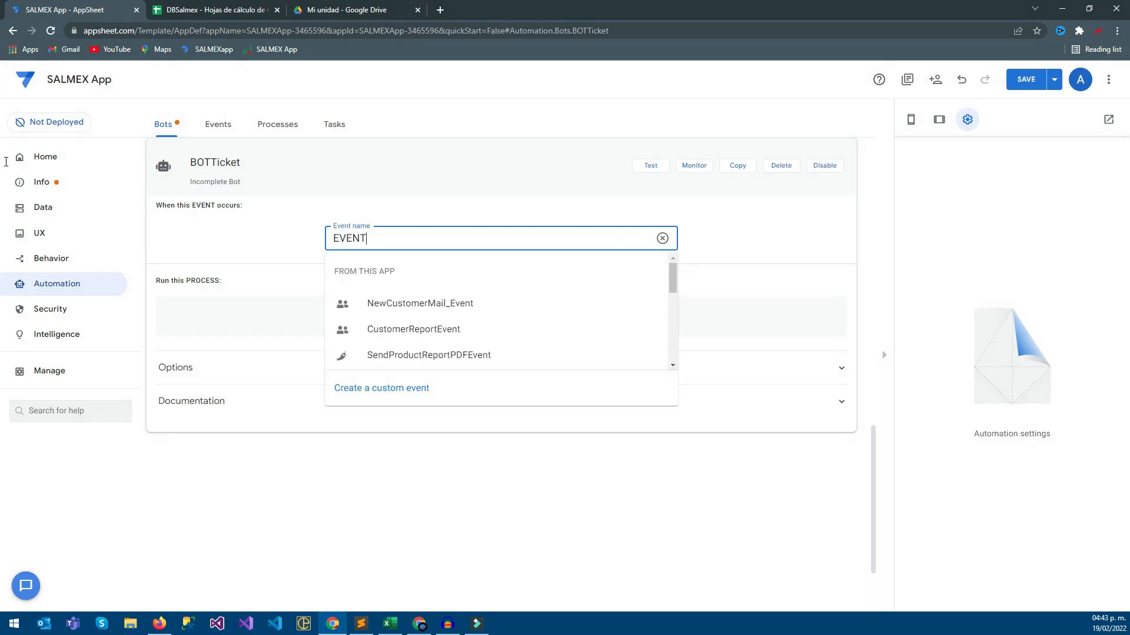
text(Ticket)
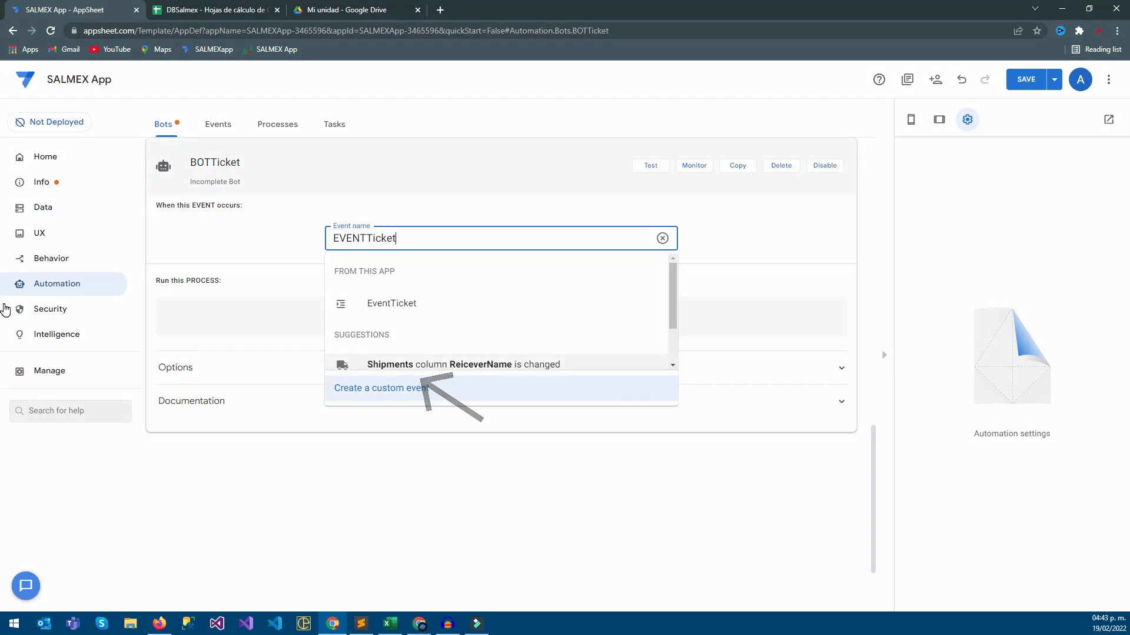
click(388, 388)
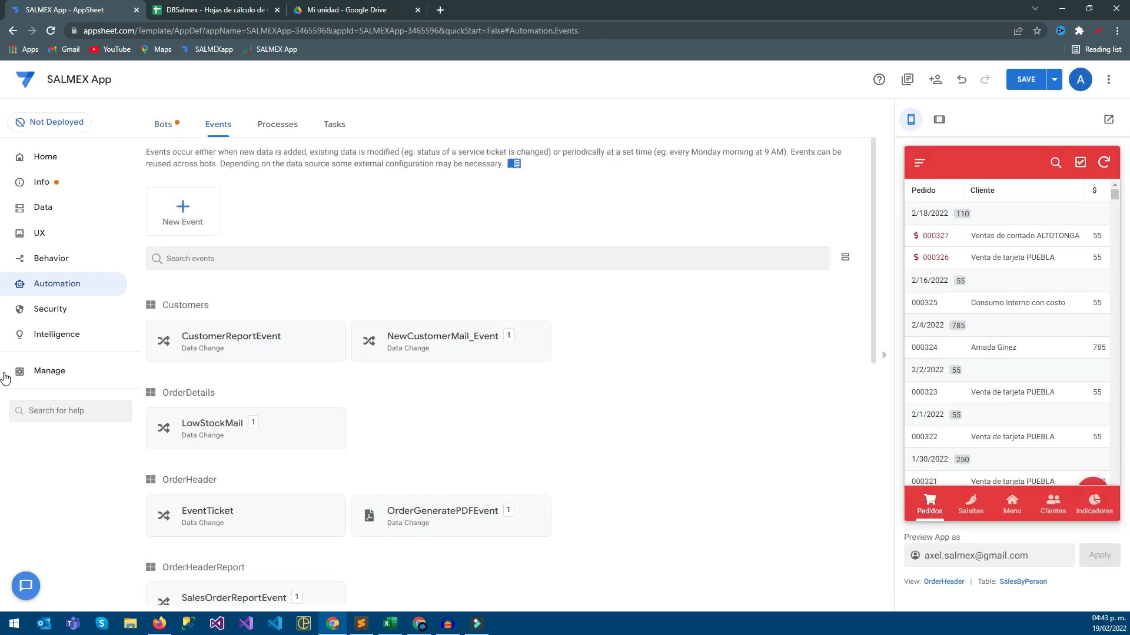
Delete the existing EventTicket event under the OrderHeader table from the app's events
scroll(245, 339, down, 1)
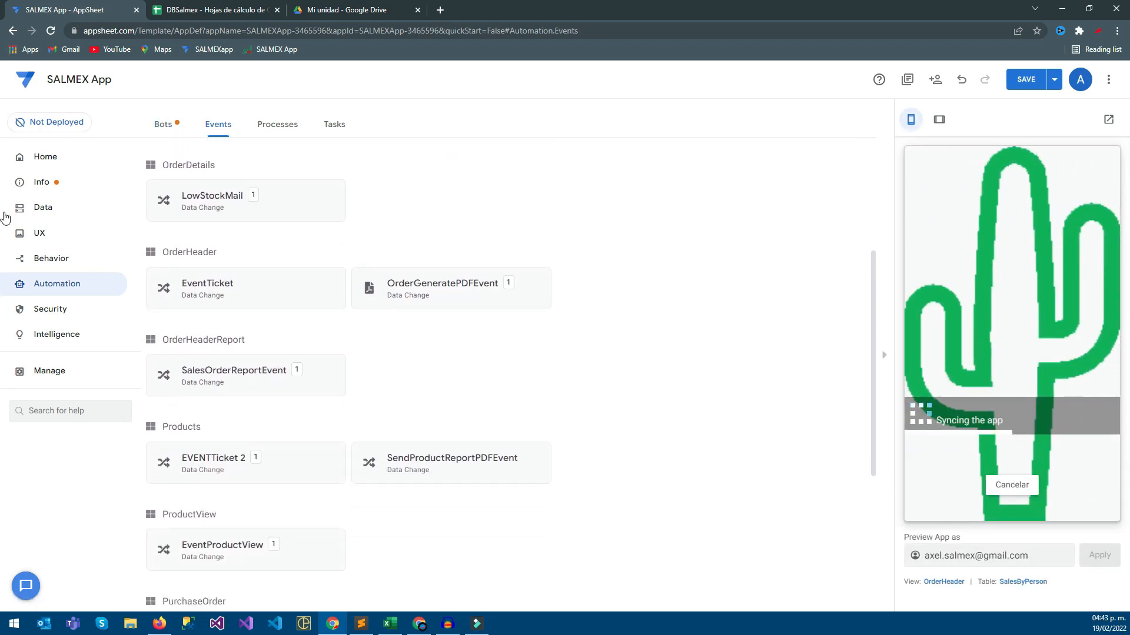
click(246, 287)
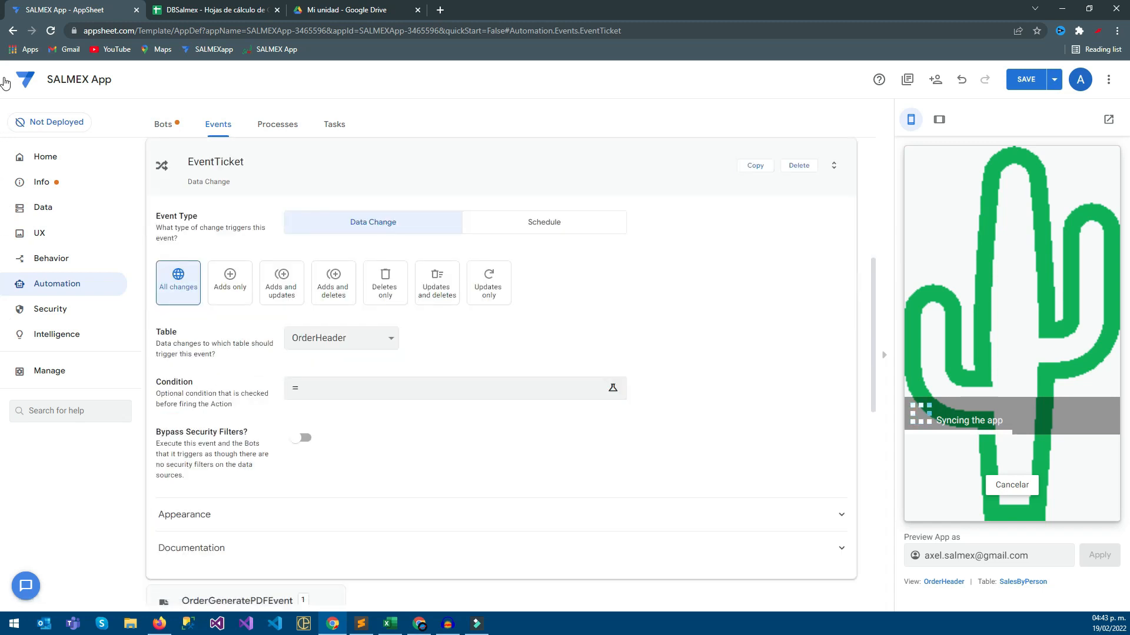
click(798, 166)
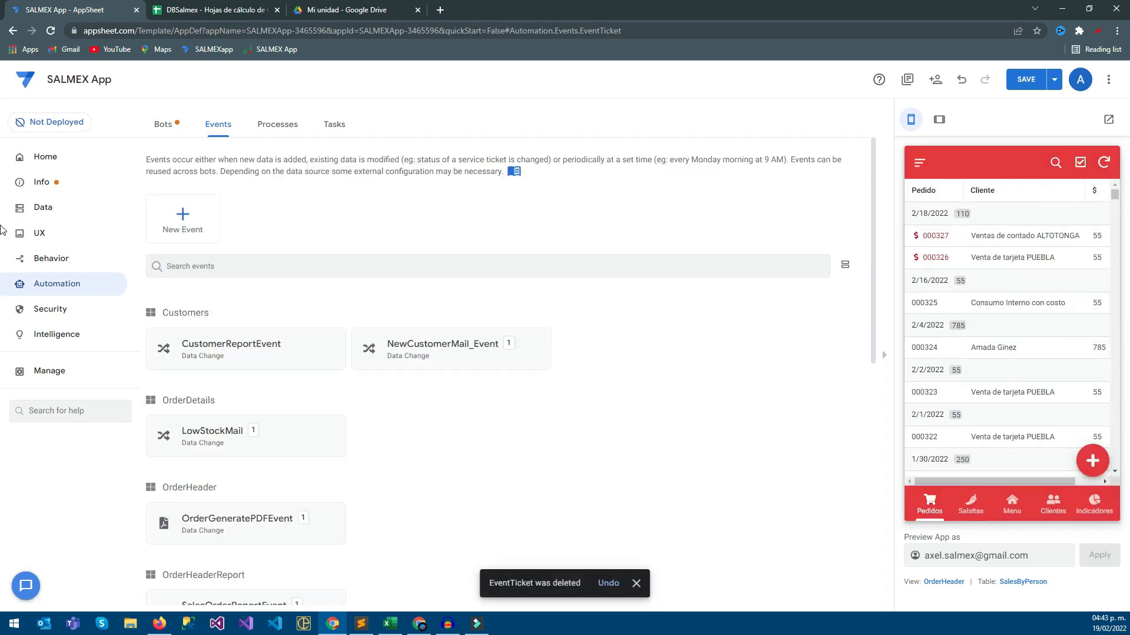
Rename the BOTTicket bot's event as EVENTTicket and save the app
click(164, 124)
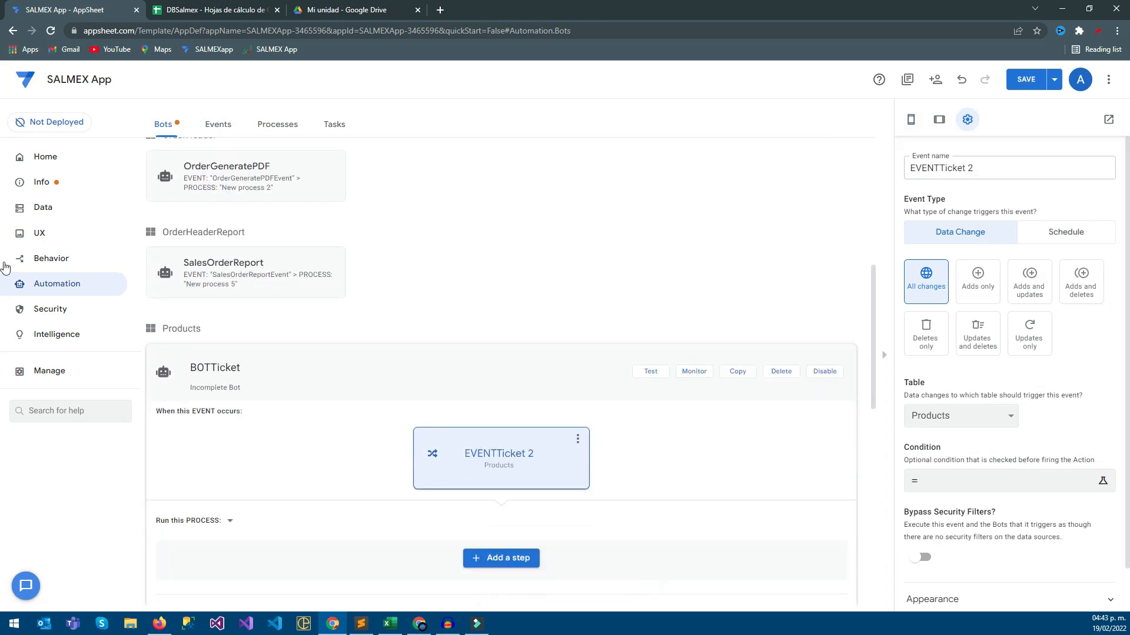
click(979, 168)
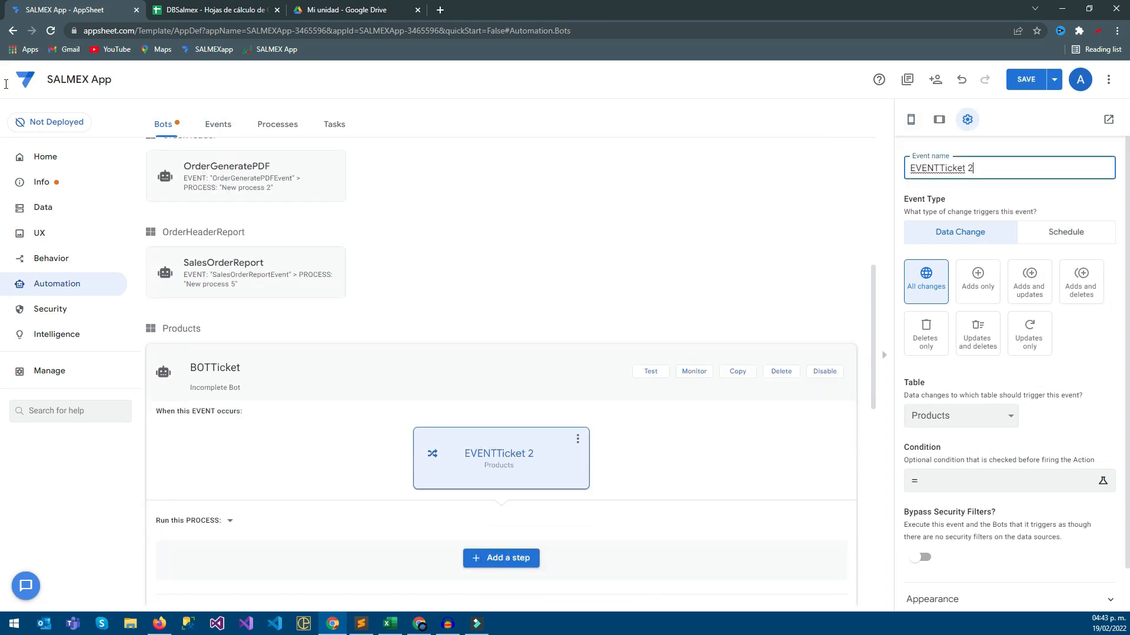
key(BackSpace)
click(1025, 80)
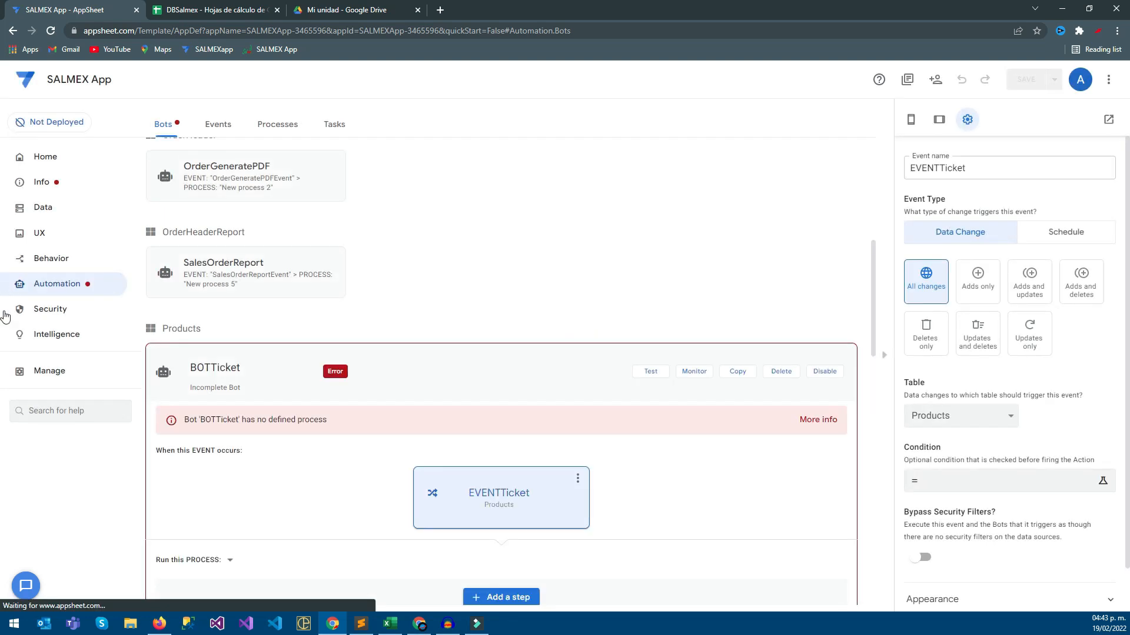
Set OrderHeader as the table whose data changes trigger the EVENTTicket event
scroll(5, 352, down, 1)
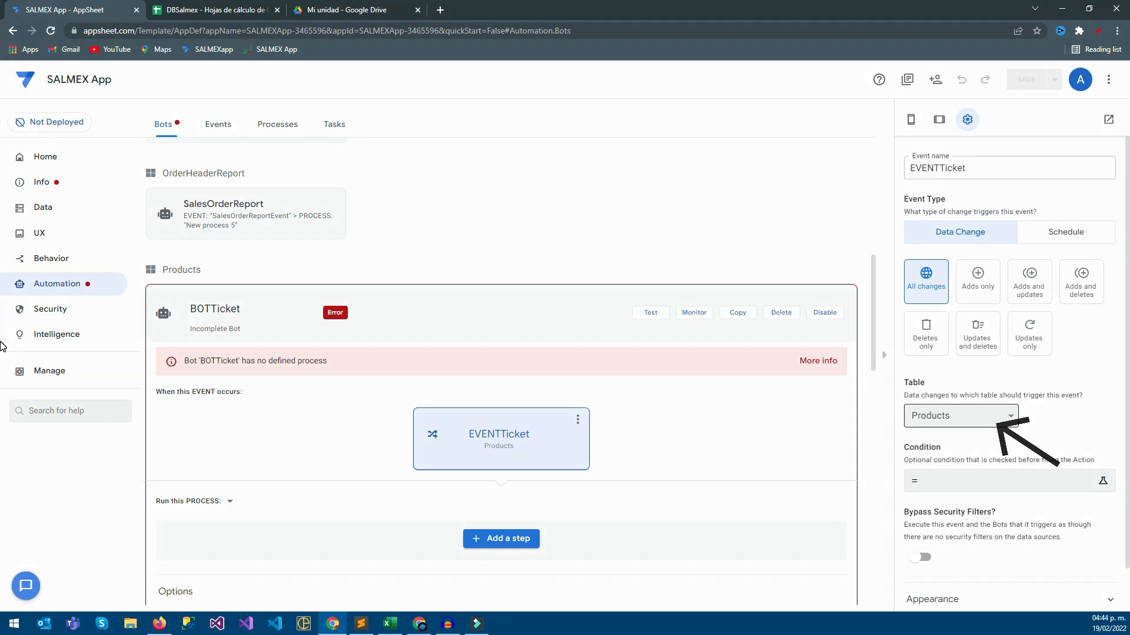
click(1001, 423)
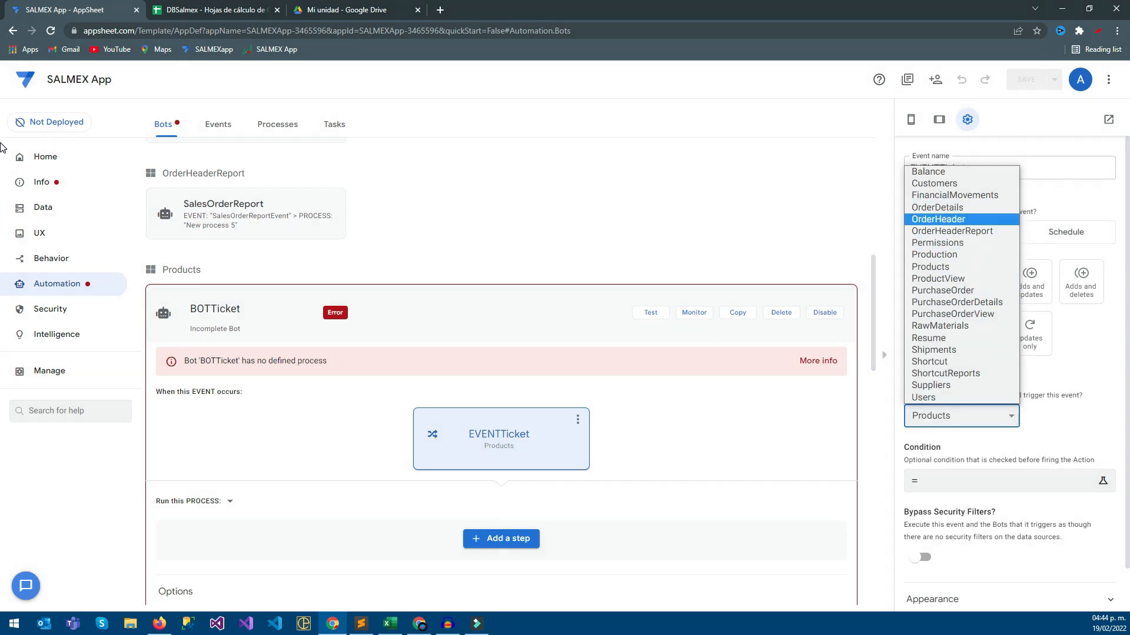
click(937, 220)
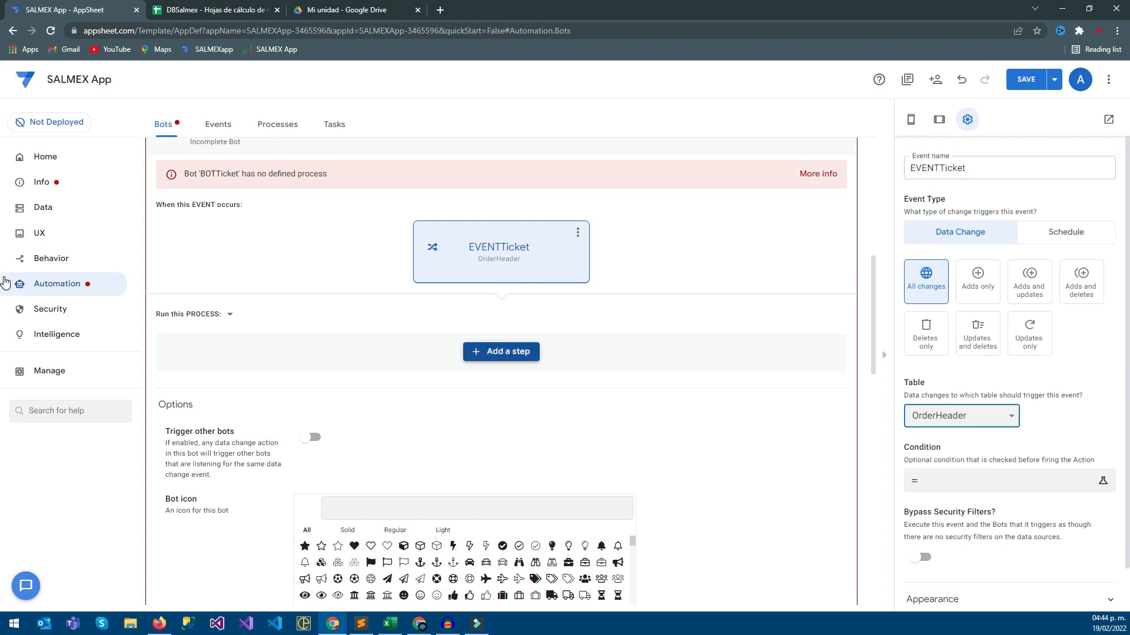
Add a custom step named STEPTicket to the BOTTicket bot's process
click(502, 352)
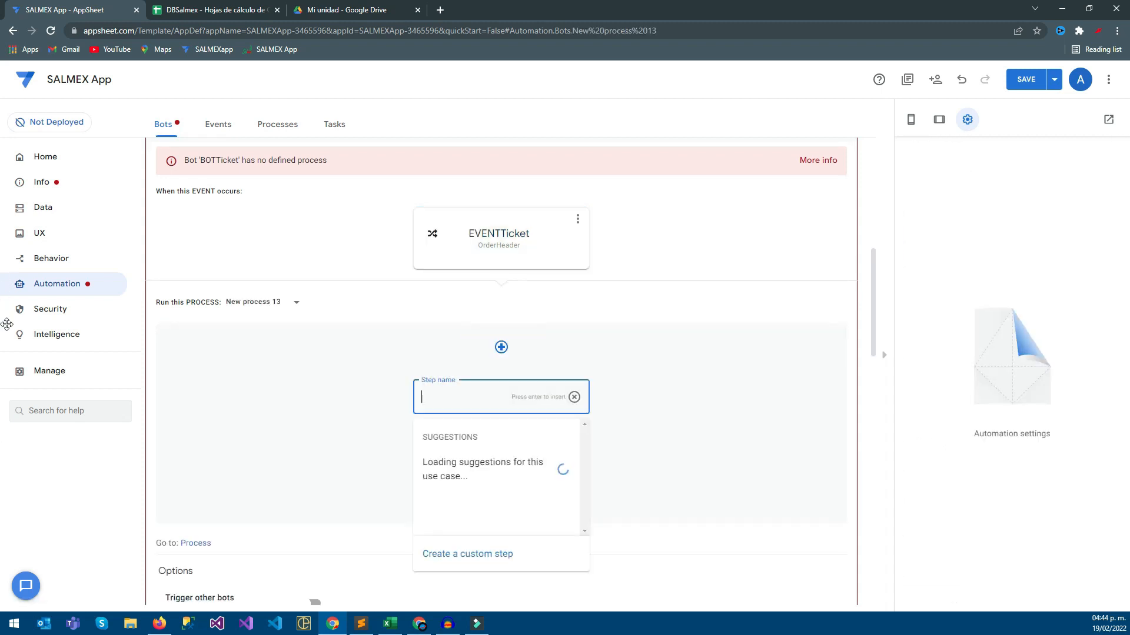
text(STE¨P)
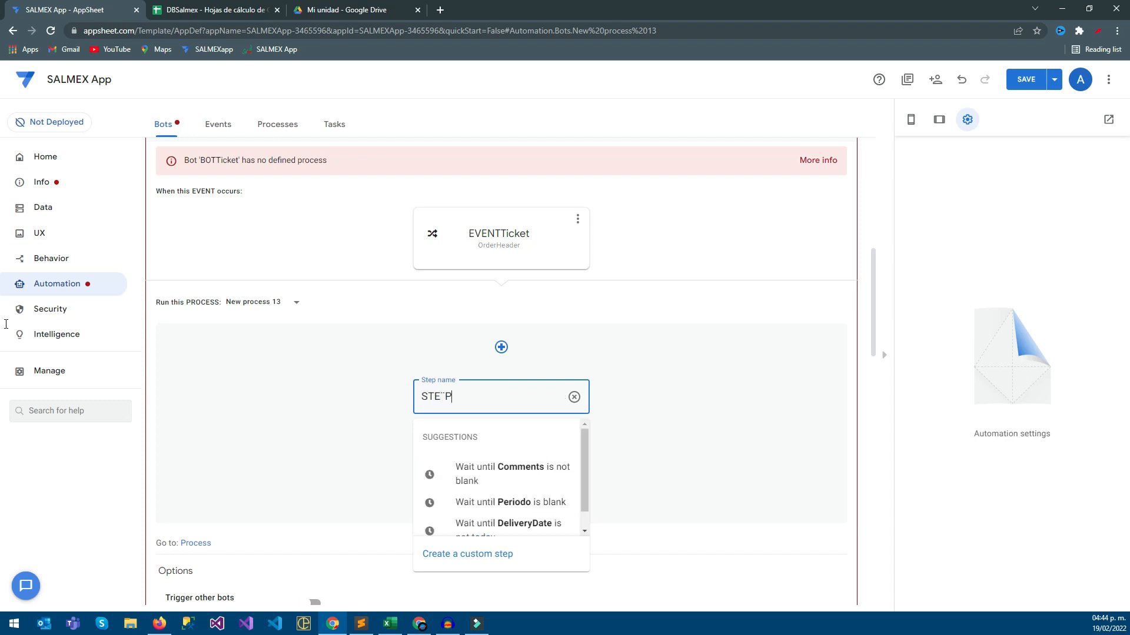
key(BackSpace)
key(BackSpace)
text(PTicket)
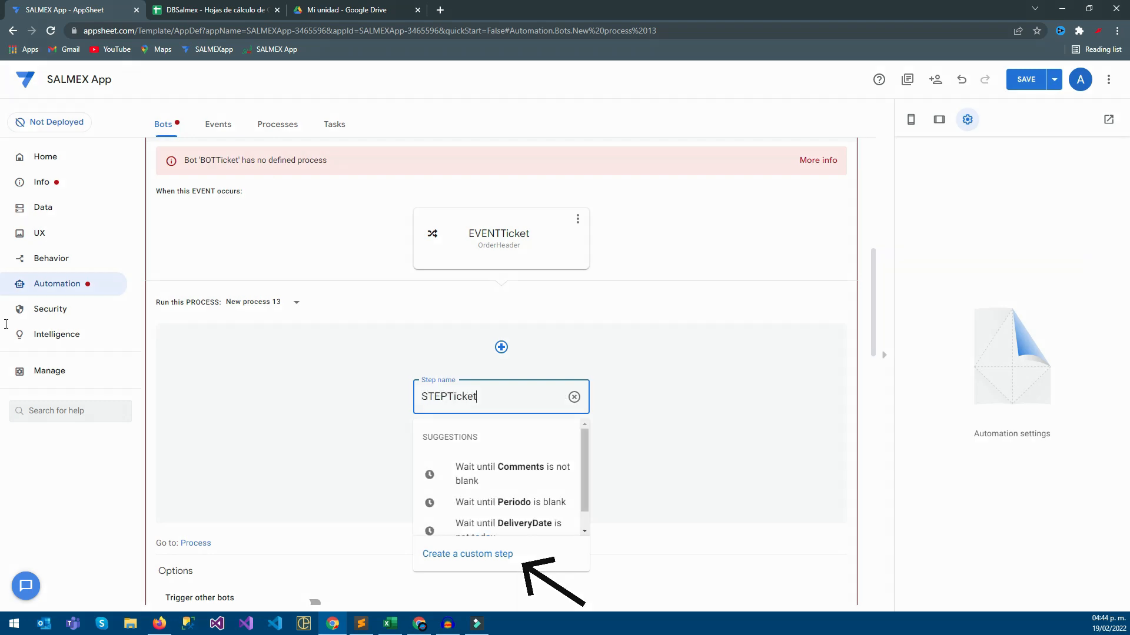
key(Return)
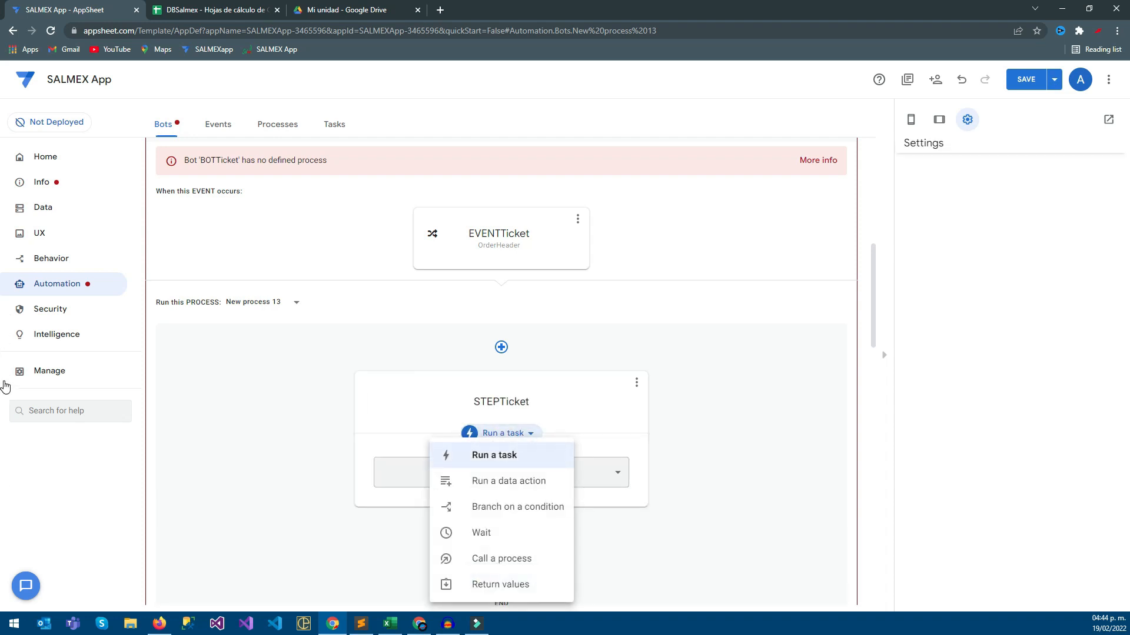
Set STEPTicket to run a task and create a new task for it
click(509, 457)
click(509, 469)
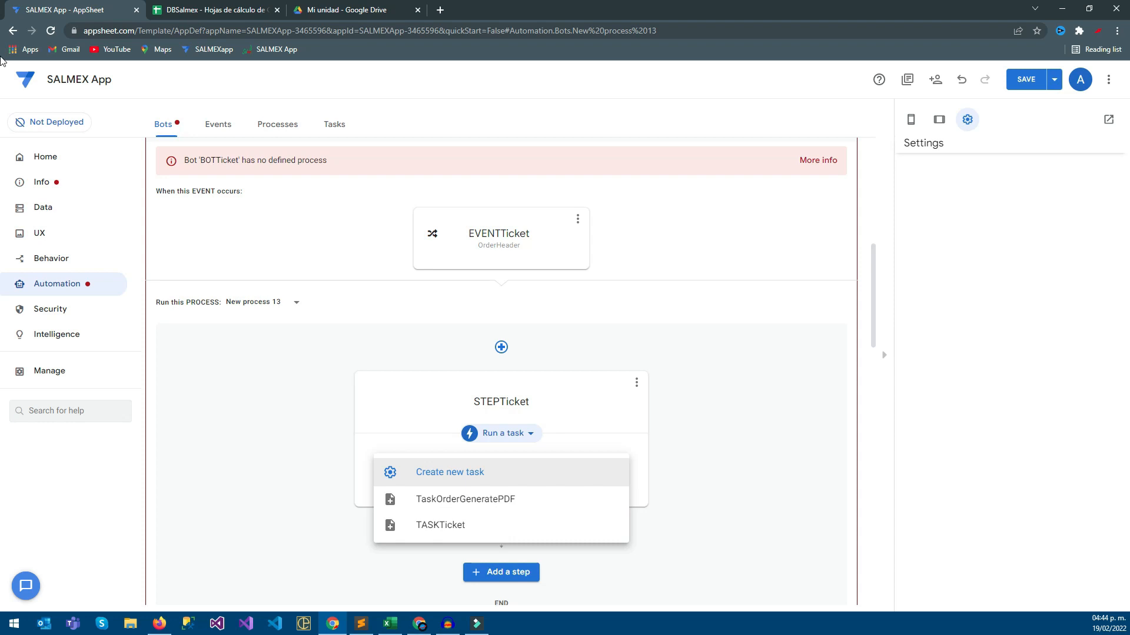
click(334, 124)
click(334, 124)
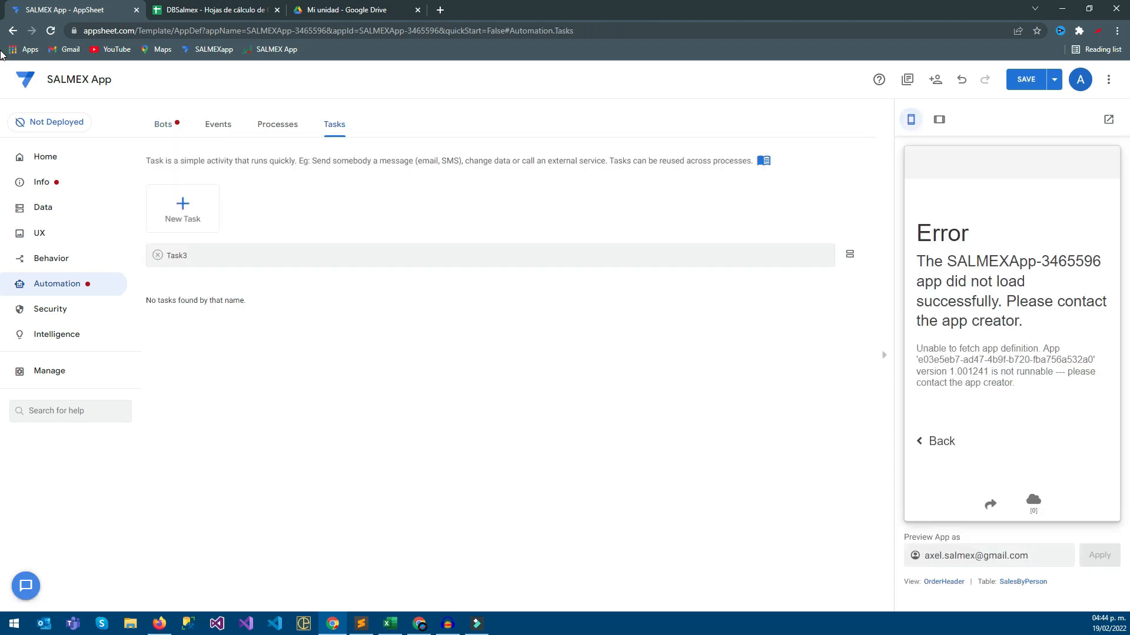
click(163, 124)
scroll(511, 372, down, 1)
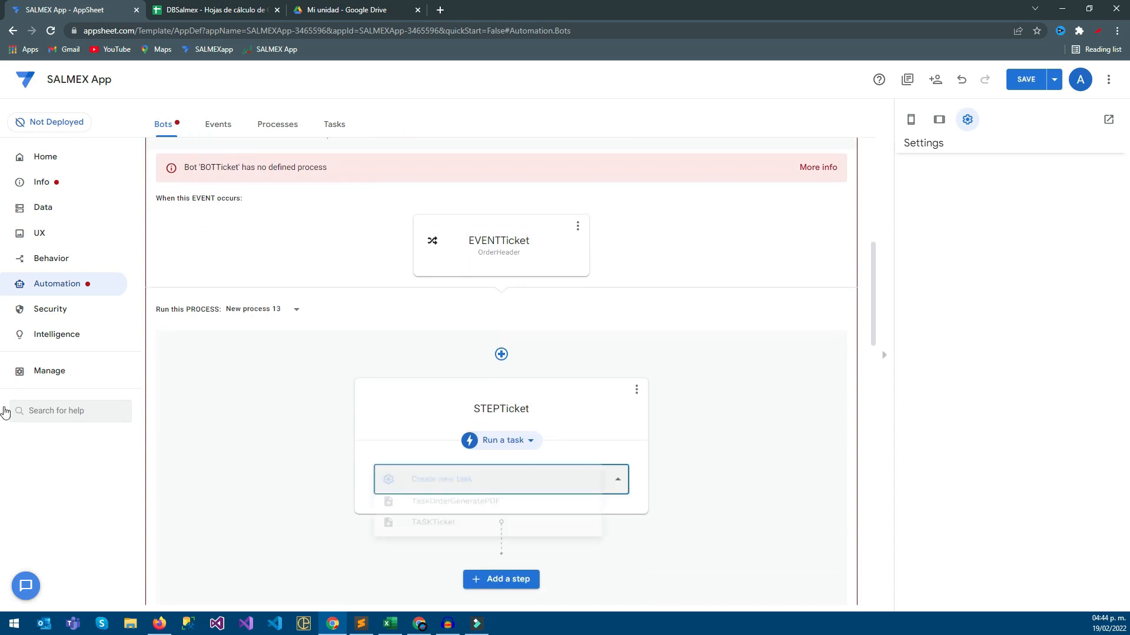
click(454, 479)
Name the new task TASKSalesTicket and set its type to Create a new file
click(1009, 184)
key(ctrl+a)
text(T)
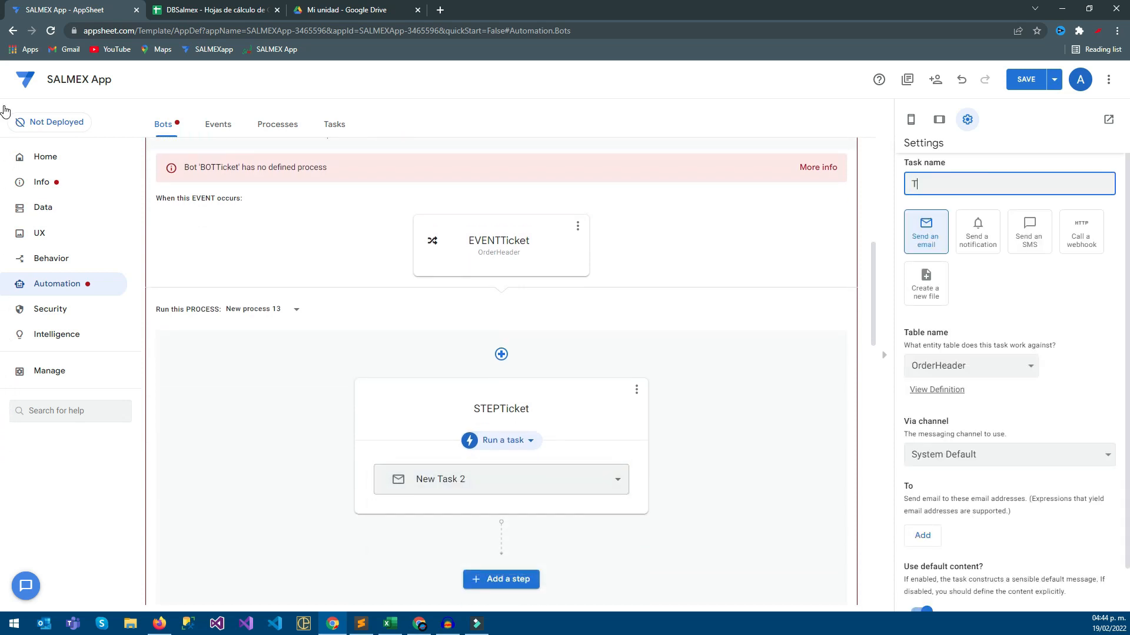
text(ASJ)
key(BackSpace)
text(KTicket)
key(BackSpace)
key(BackSpace)
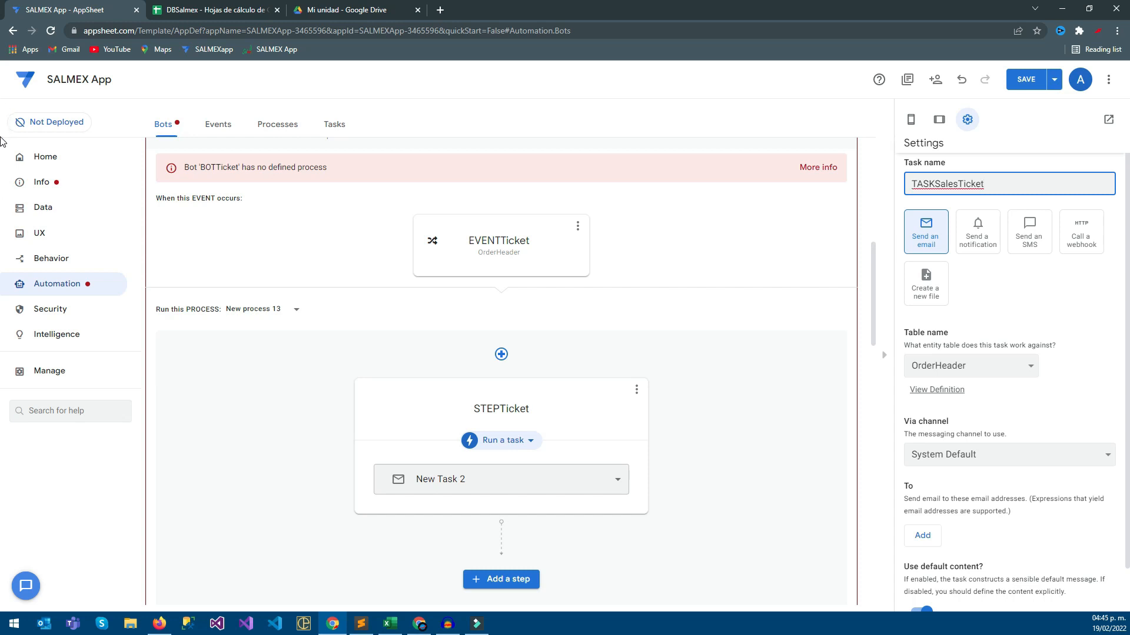
click(925, 284)
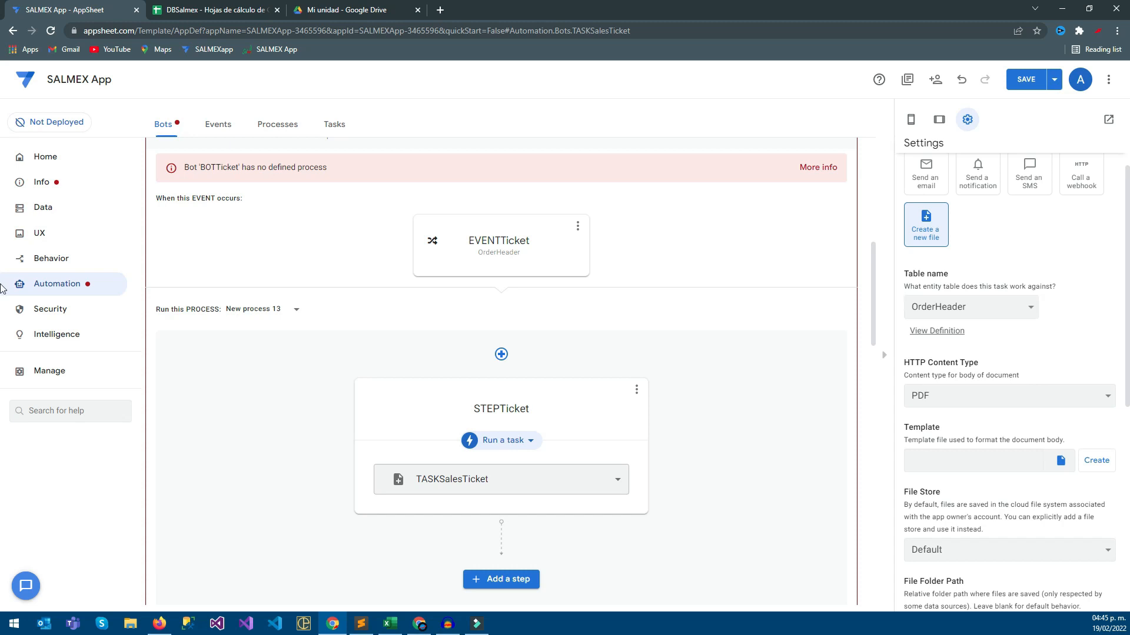
Open the File Folder Path expression of TASKSalesTicket for editing
scroll(1009, 376, down, 3)
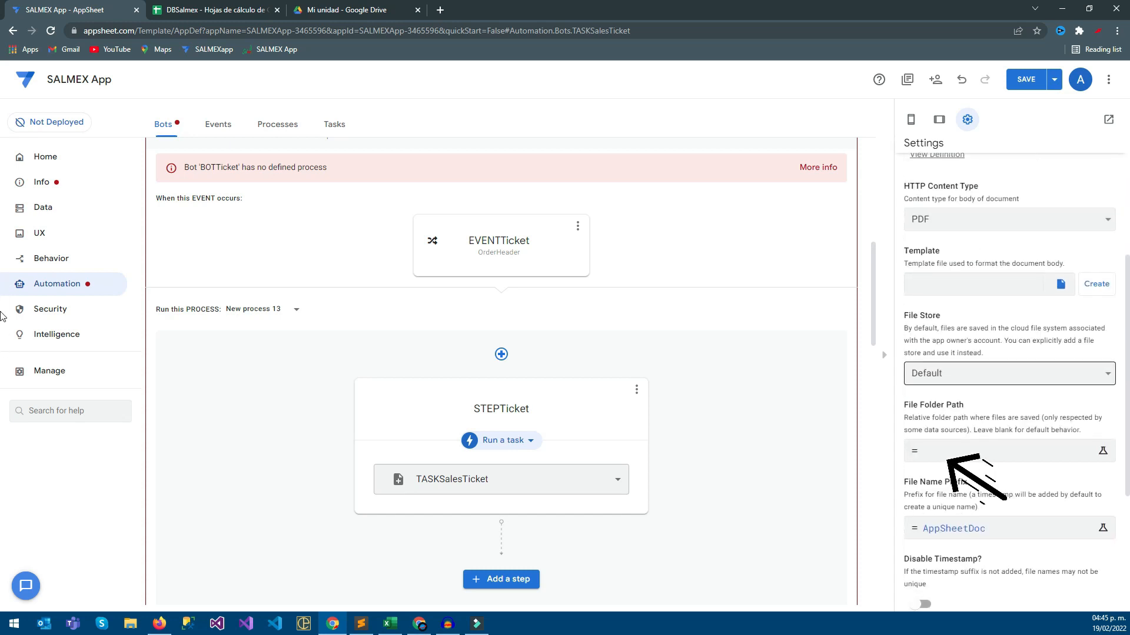
click(1009, 452)
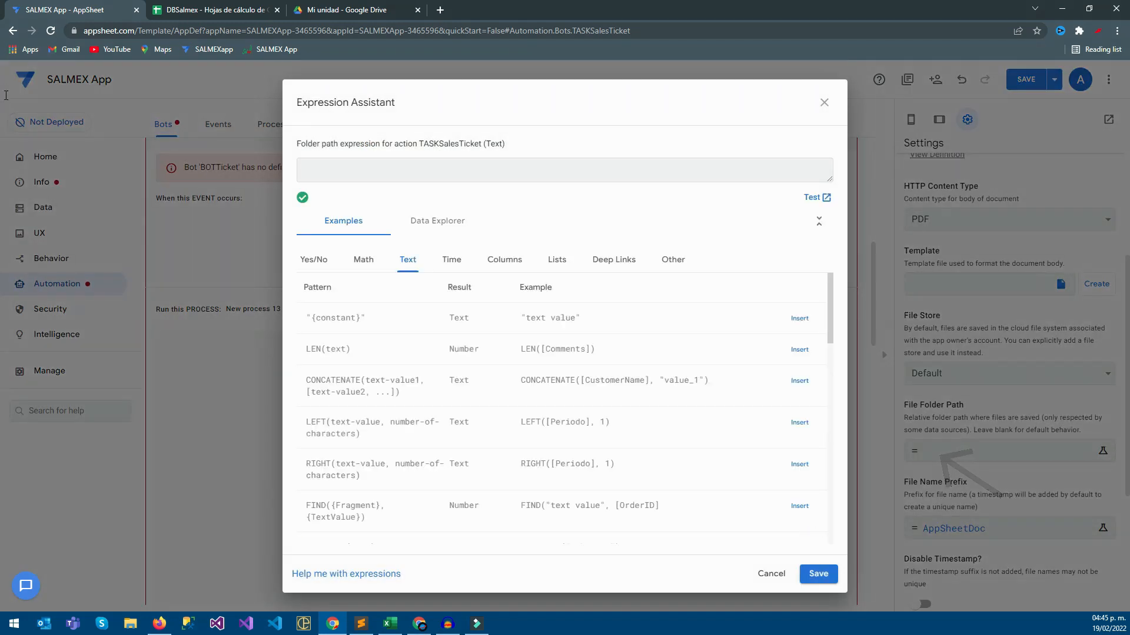
Switch to Google Drive and delete the Tickets folder inside appsheet/data/SALMEXApp-3465596
click(329, 6)
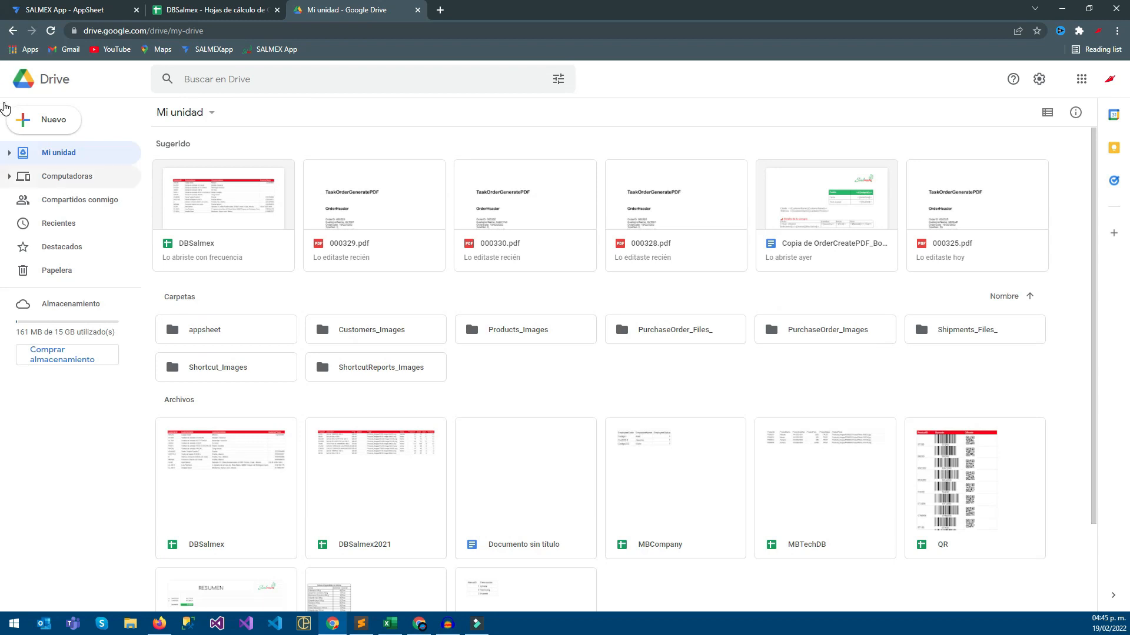
click(6, 177)
click(6, 153)
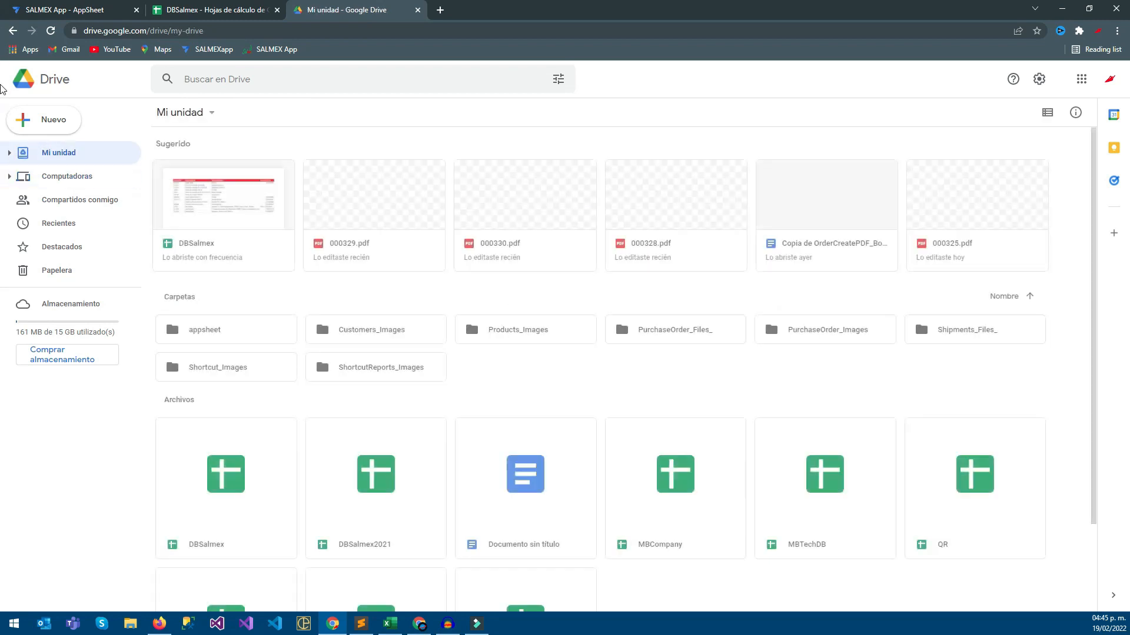
click(1081, 79)
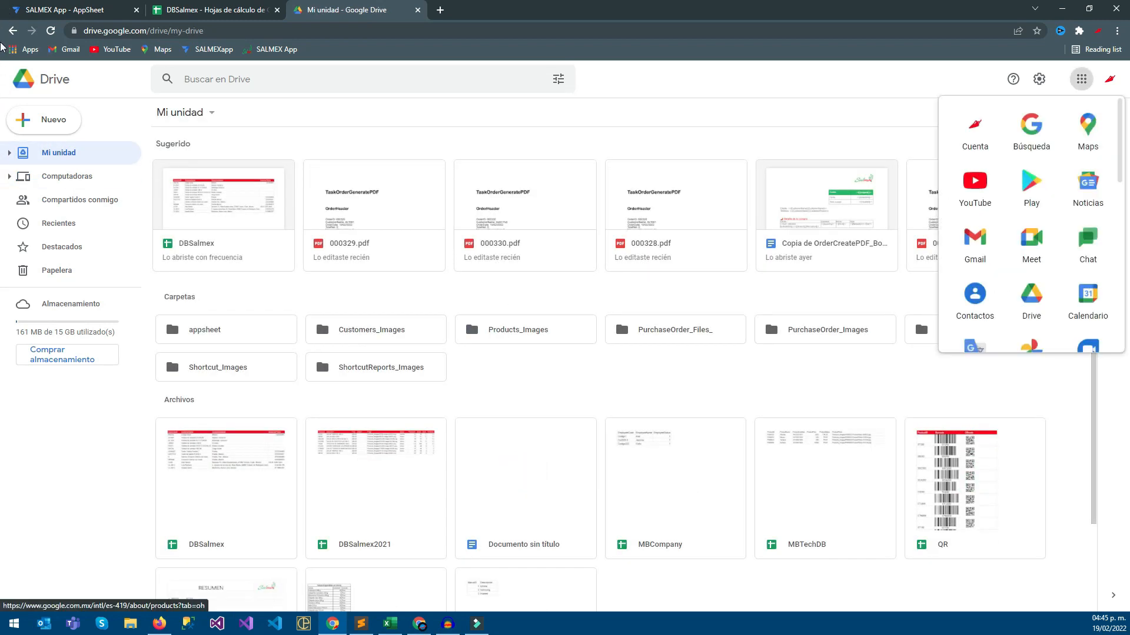
scroll(1031, 265, down, 5)
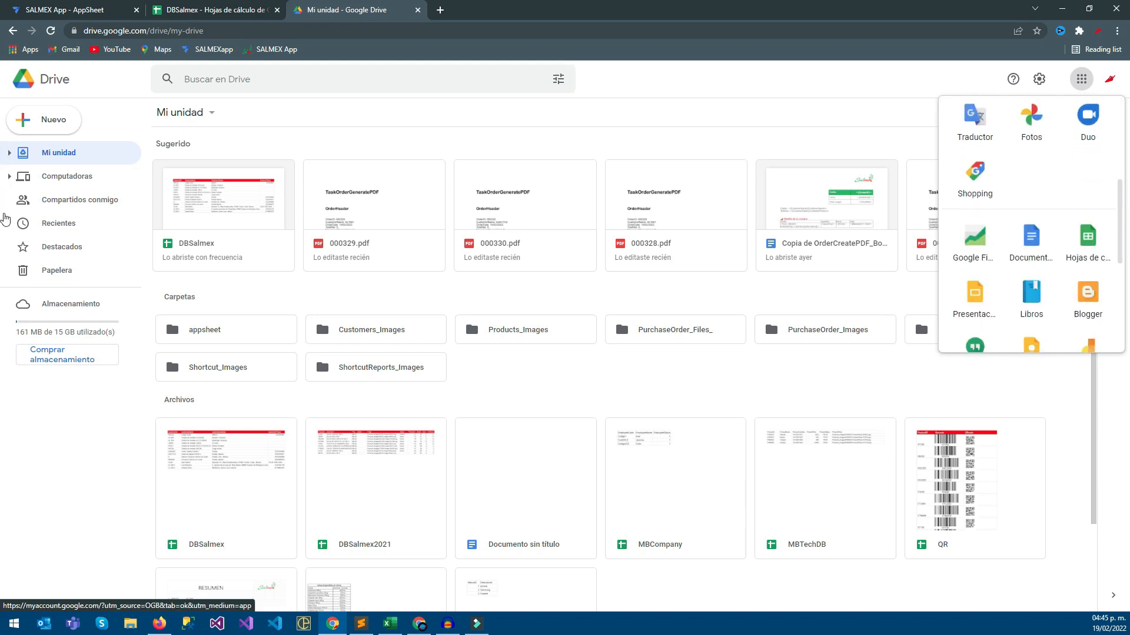
scroll(1031, 294, up, 5)
click(1031, 240)
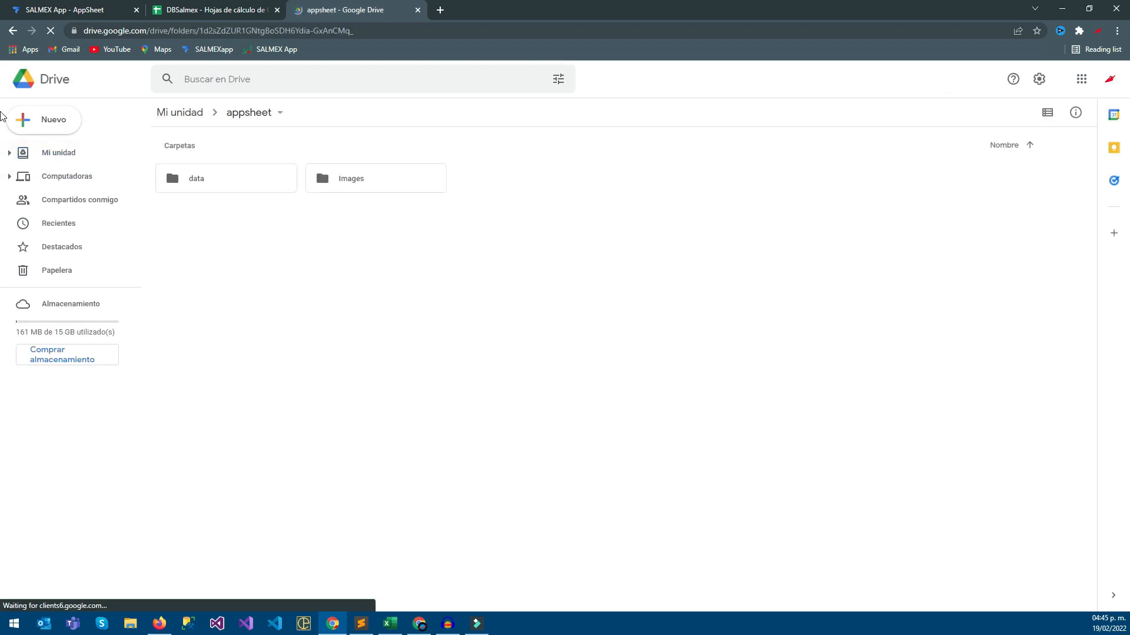
double_click(377, 178)
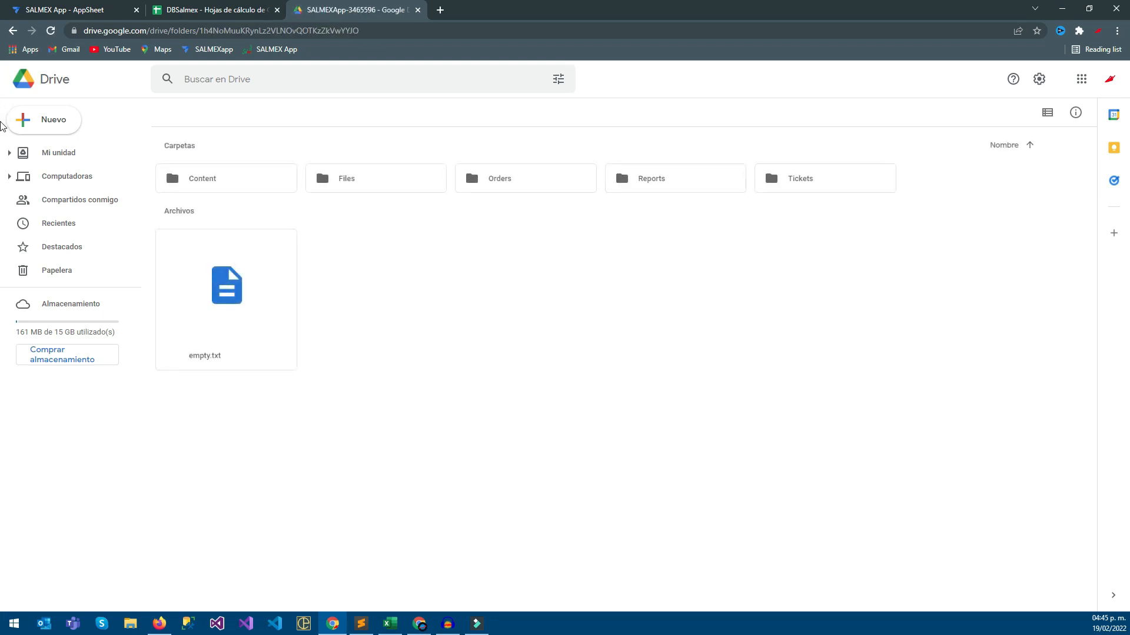
key(Delete)
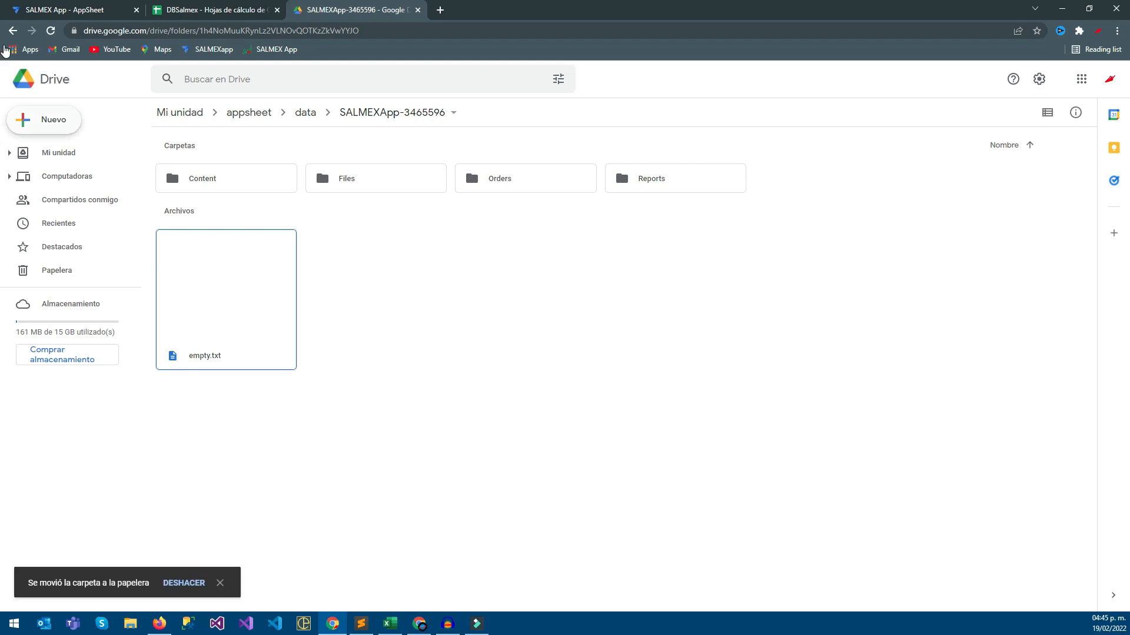
Return to AppSheet and save "/Tickets/" as the task's file folder path expression
key(ctrl+shift+Tab)
key(ctrl+shift+Tab)
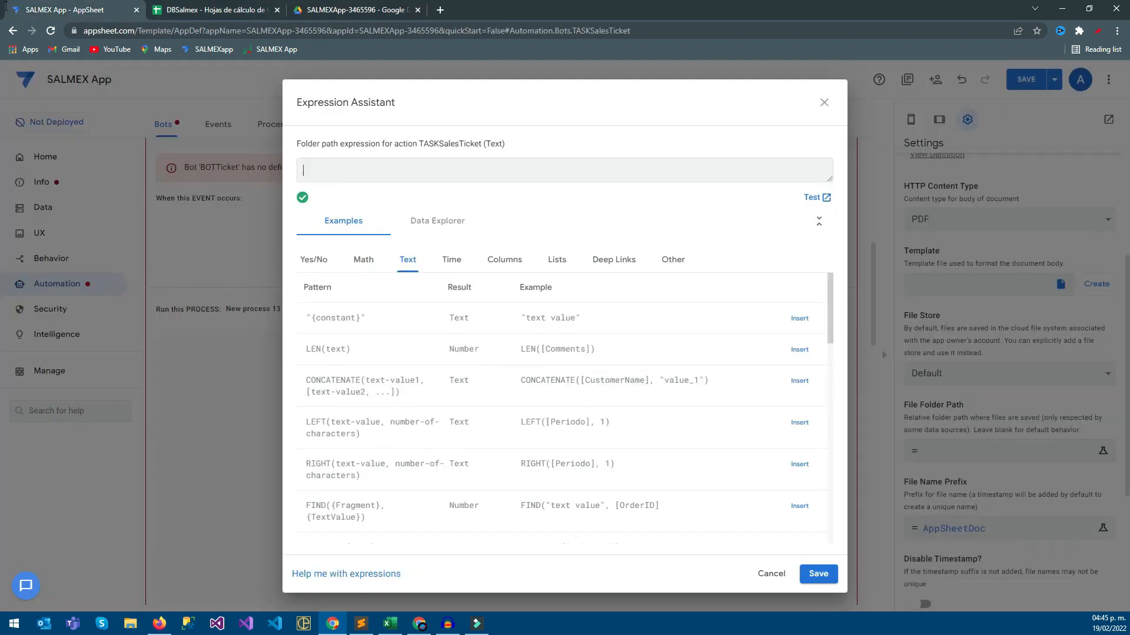
text("/Tickets/)
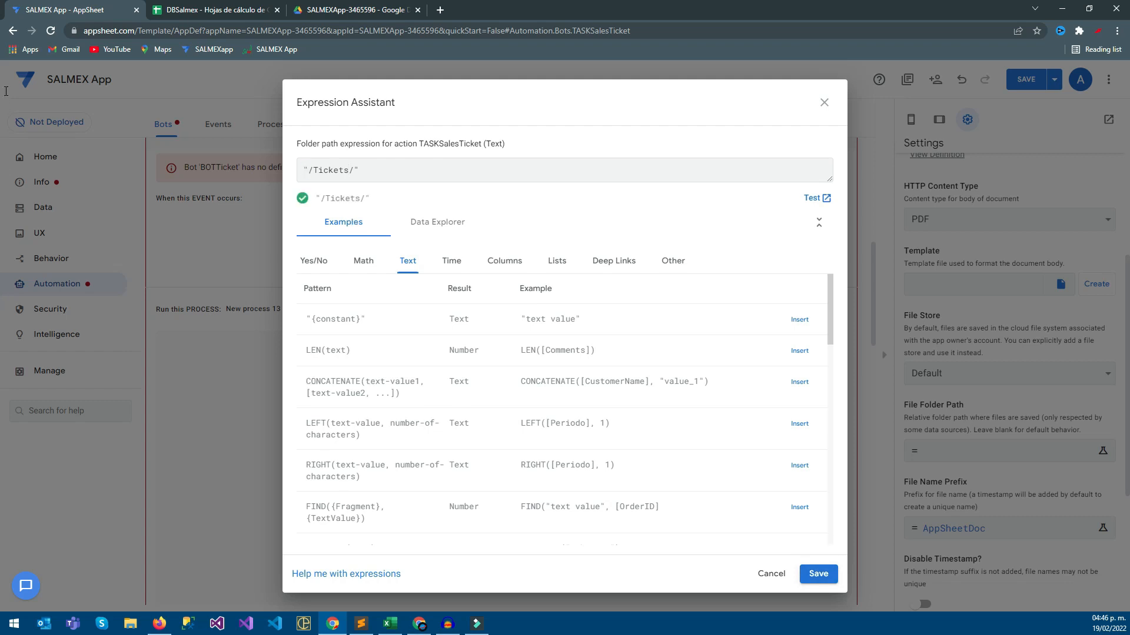
drag(308, 170, 348, 170)
key(End)
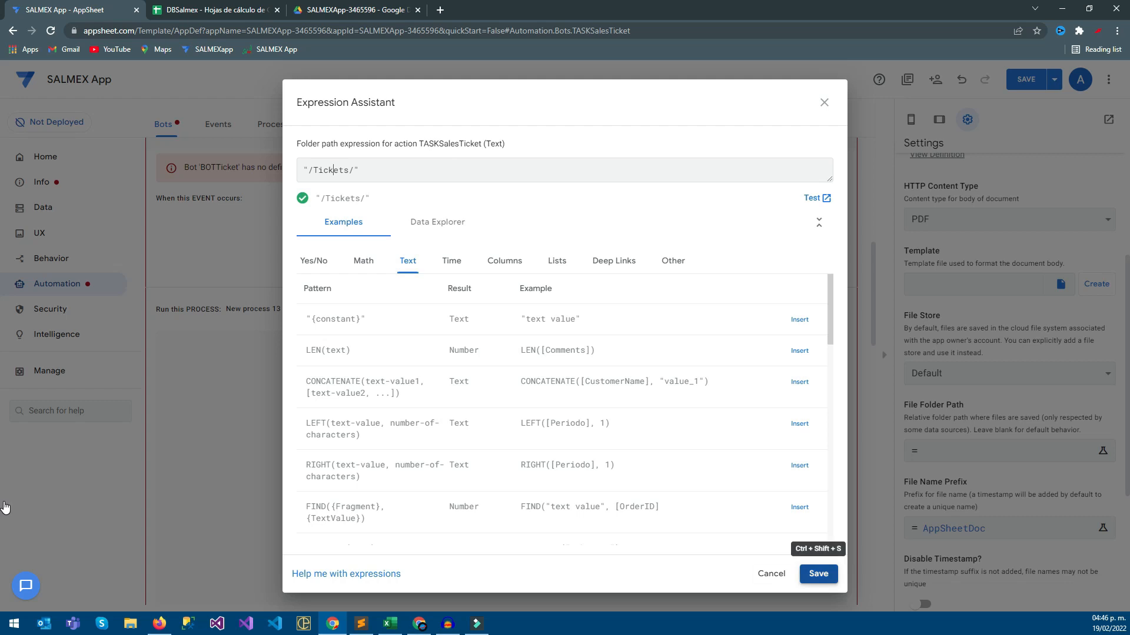
key(ctrl+shift+s)
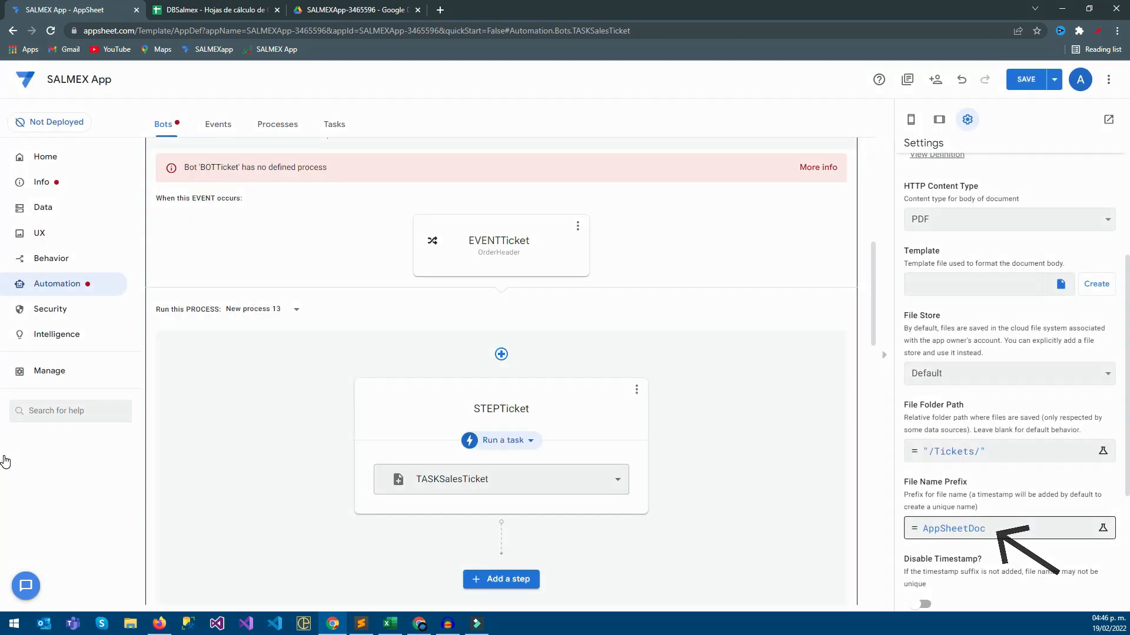
Replace the default file name prefix expression of TASKSalesTicket with the [OrderID] column
click(1000, 528)
click(557, 261)
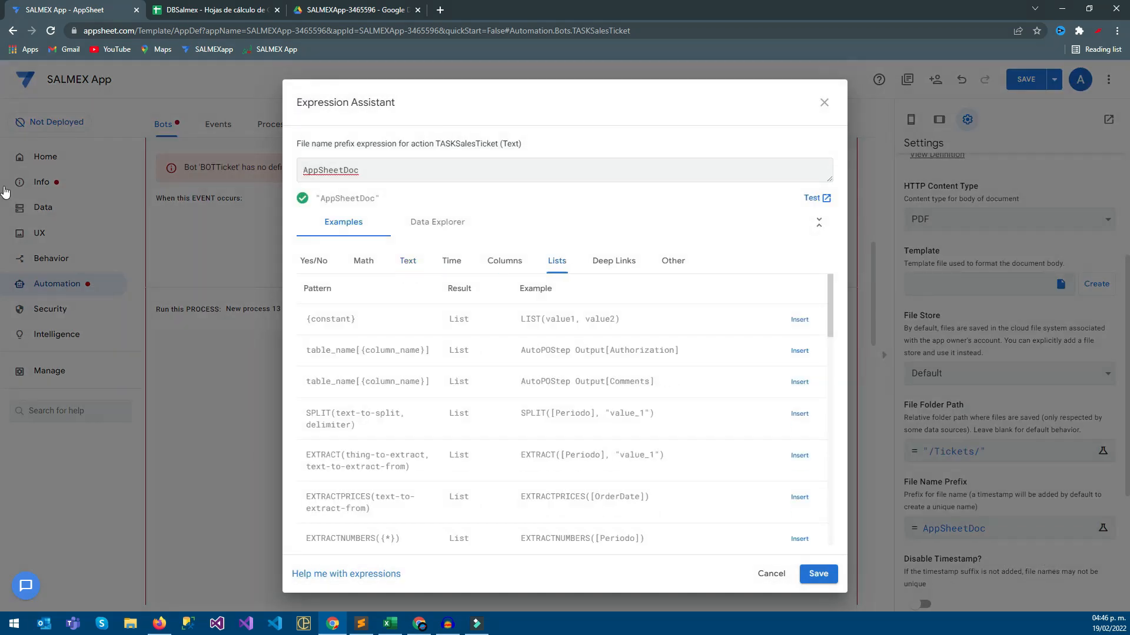
scroll(562, 382, down, 3)
scroll(562, 382, up, 3)
click(504, 261)
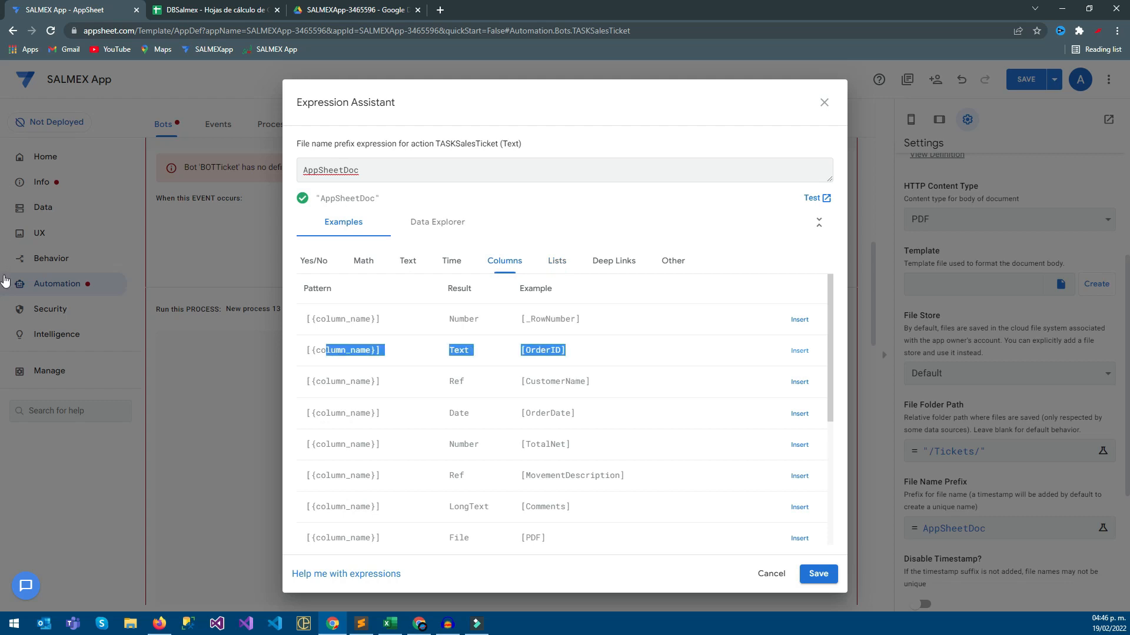
click(799, 350)
key(ctrl+shift+Left)
key(BackSpace)
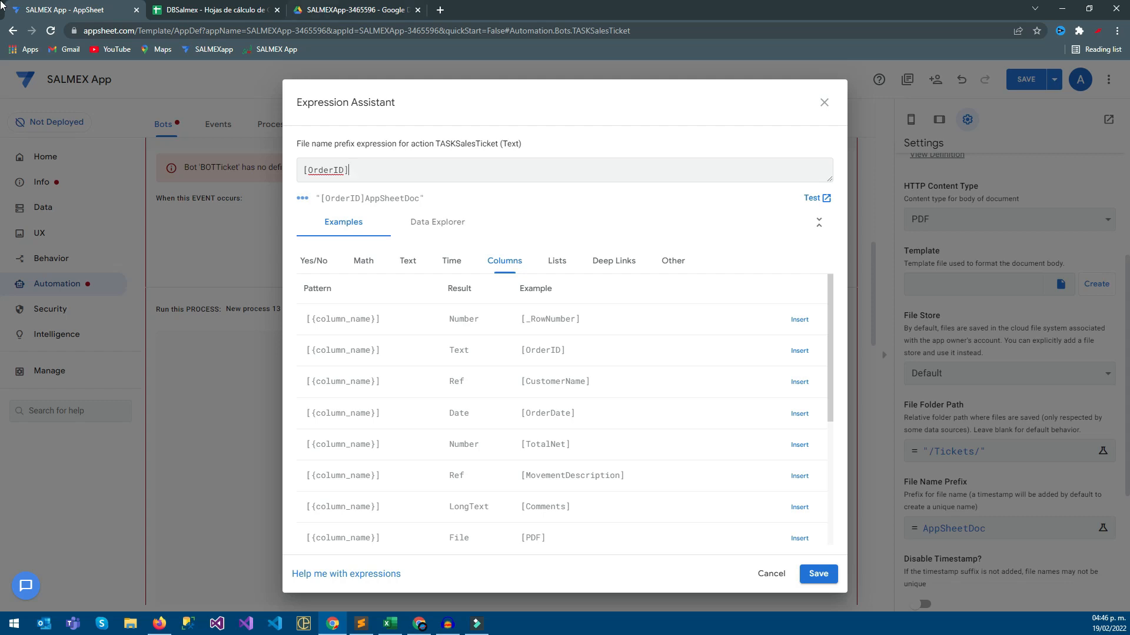
Switch to the DBSalmex spreadsheet, examine the last order IDs in the OrderHeader sheet, and return to AppSheet
key(ctrl+Tab)
scroll(3, 445, down, 20)
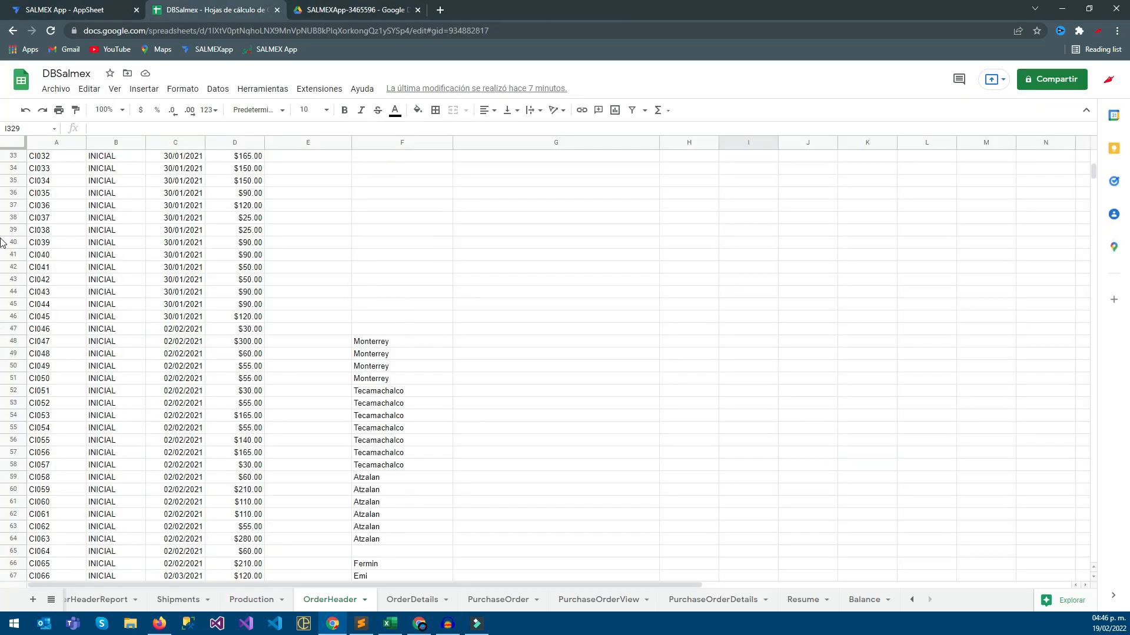
scroll(2, 410, up, 20)
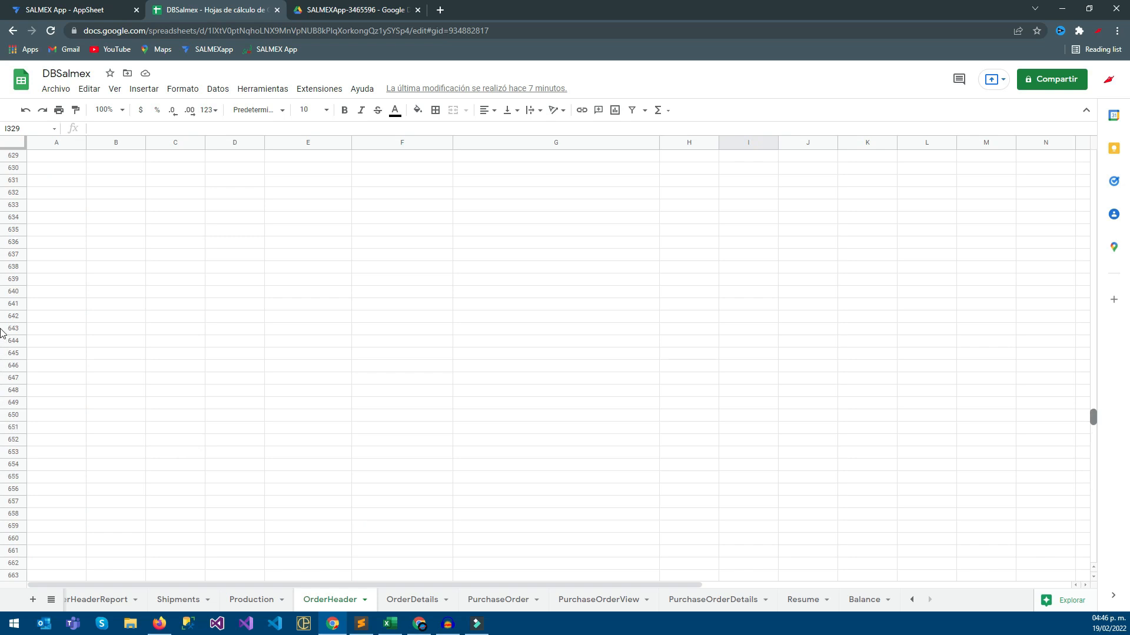
scroll(2, 349, up, 20)
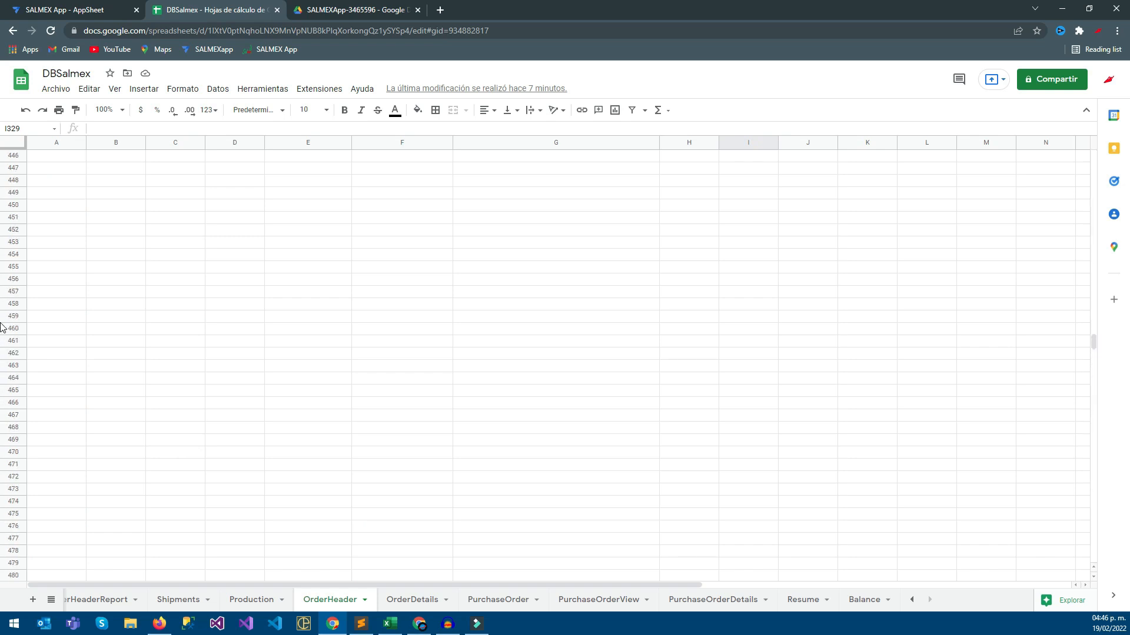
scroll(1, 271, up, 9)
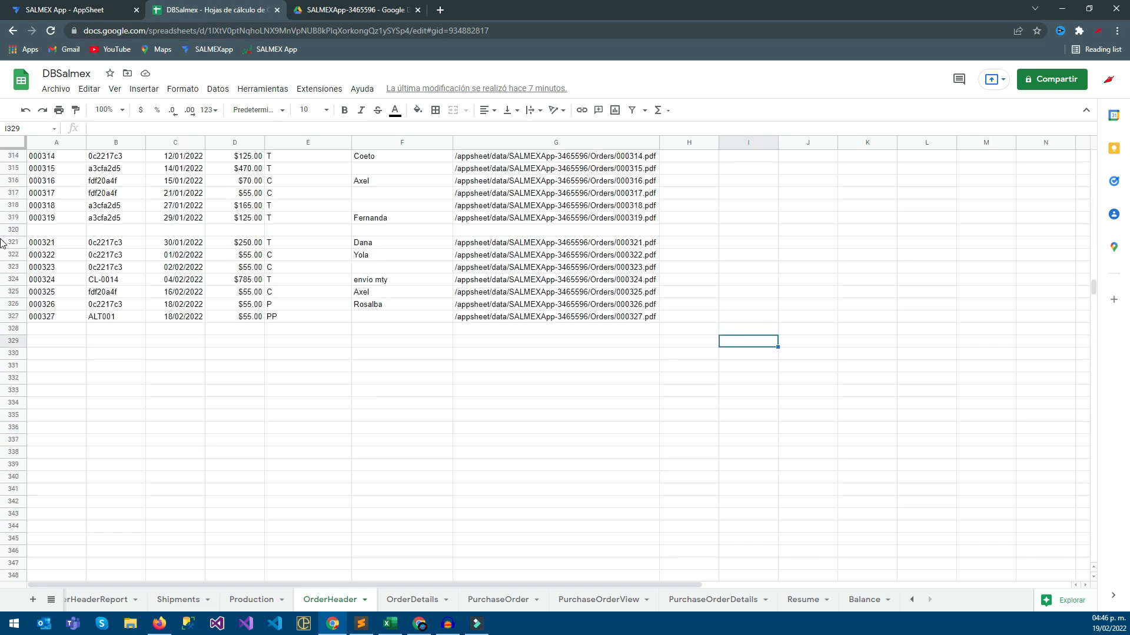
click(56, 415)
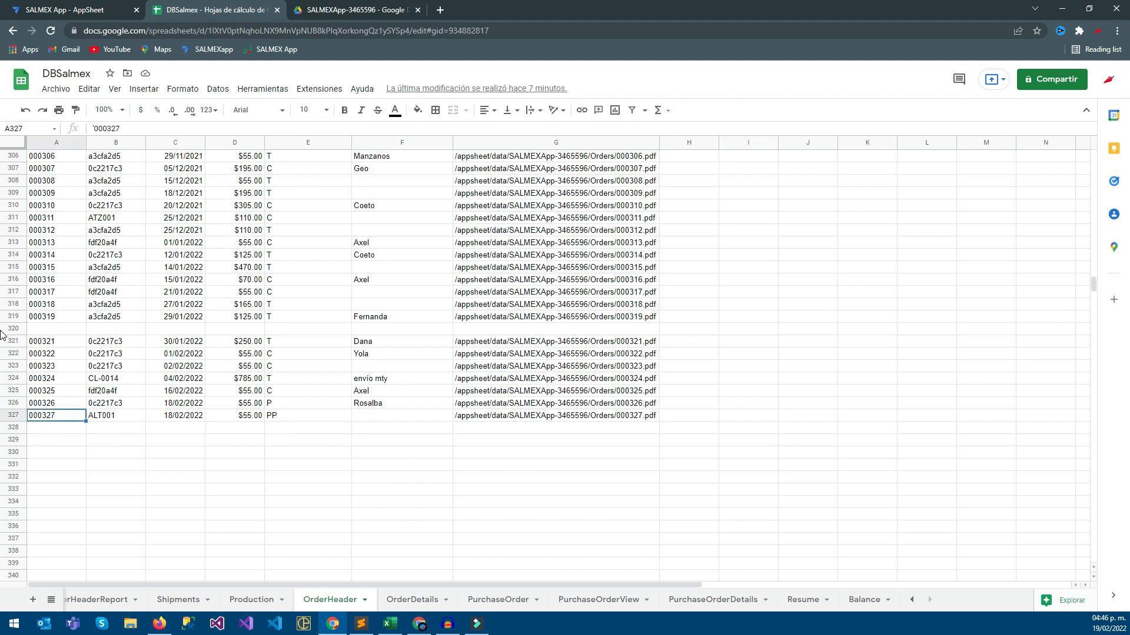
click(6, 9)
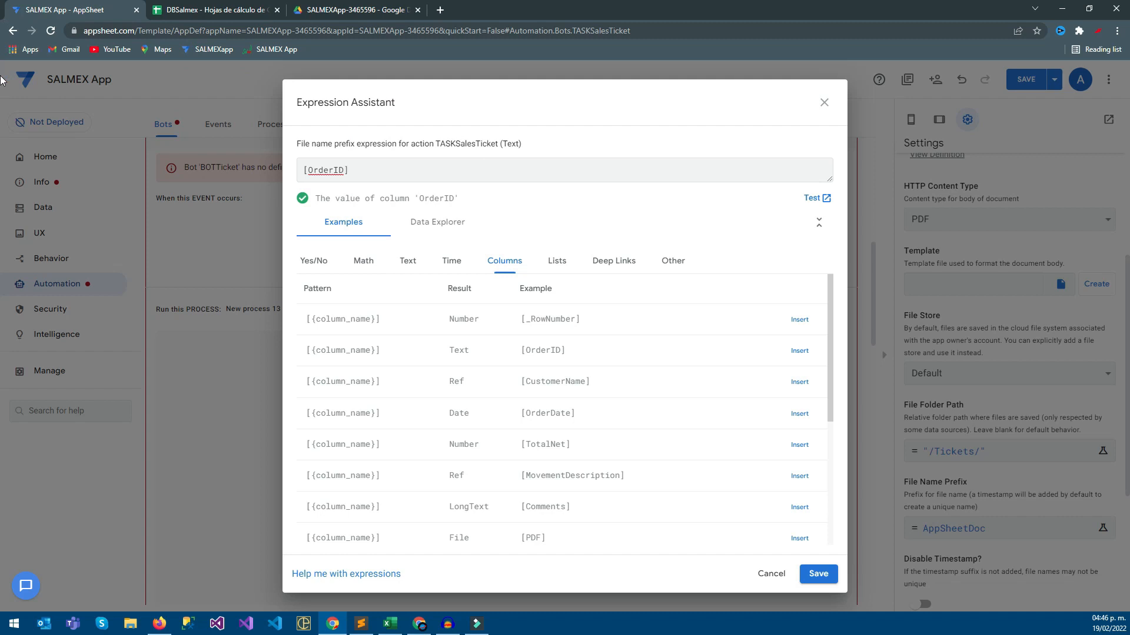
Save the file name prefix expression and turn on Disable Timestamp for the generated file
click(819, 573)
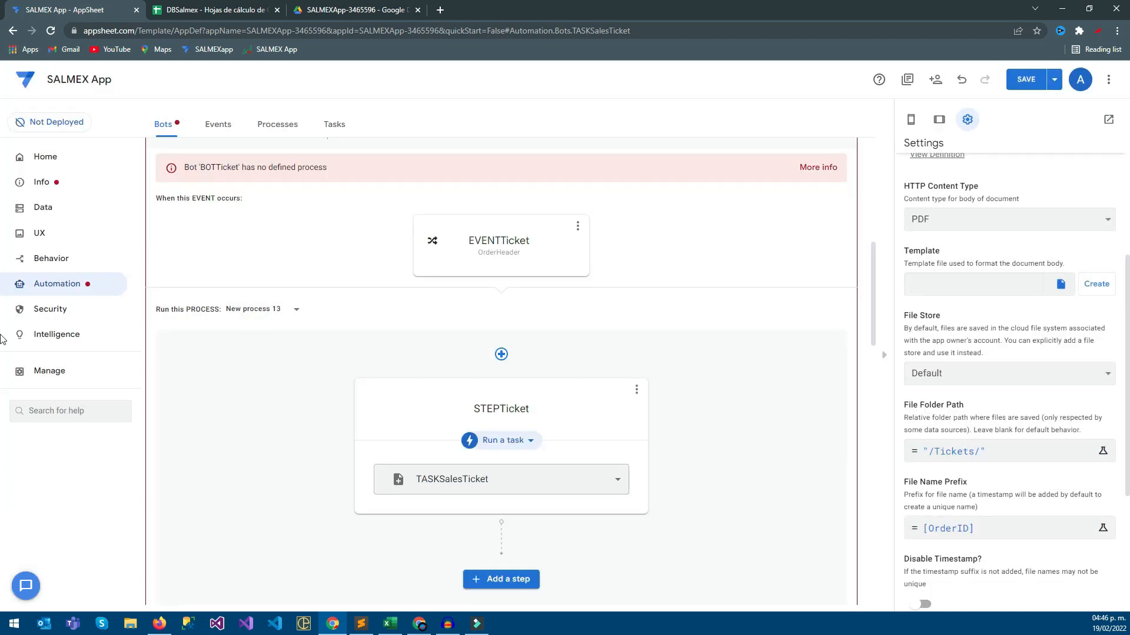
scroll(1009, 381, down, 1)
scroll(1009, 382, down, 3)
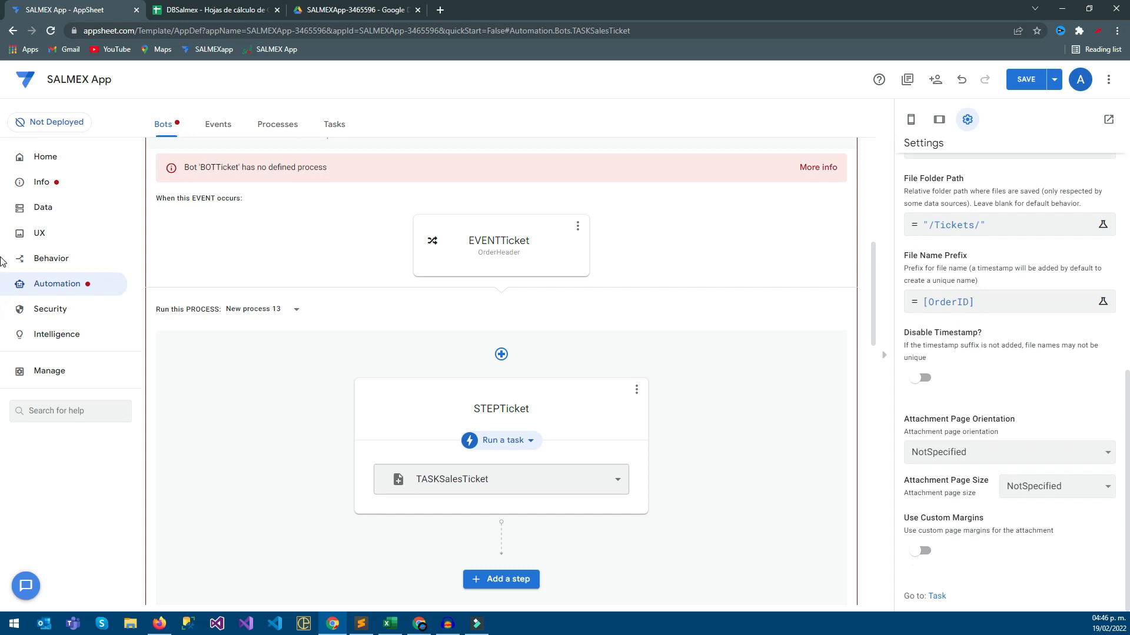
drag(939, 333, 972, 333)
click(921, 378)
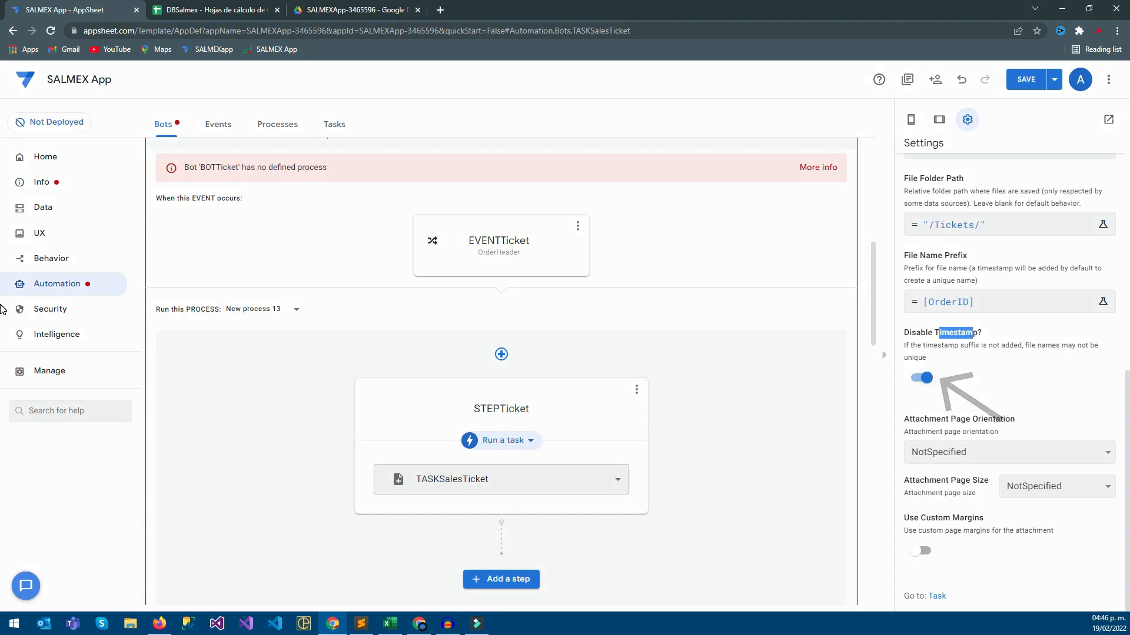
Review the order IDs and PDF paths in DBSalmex's OrderHeader sheet once more, and go back to AppSheet
click(183, 8)
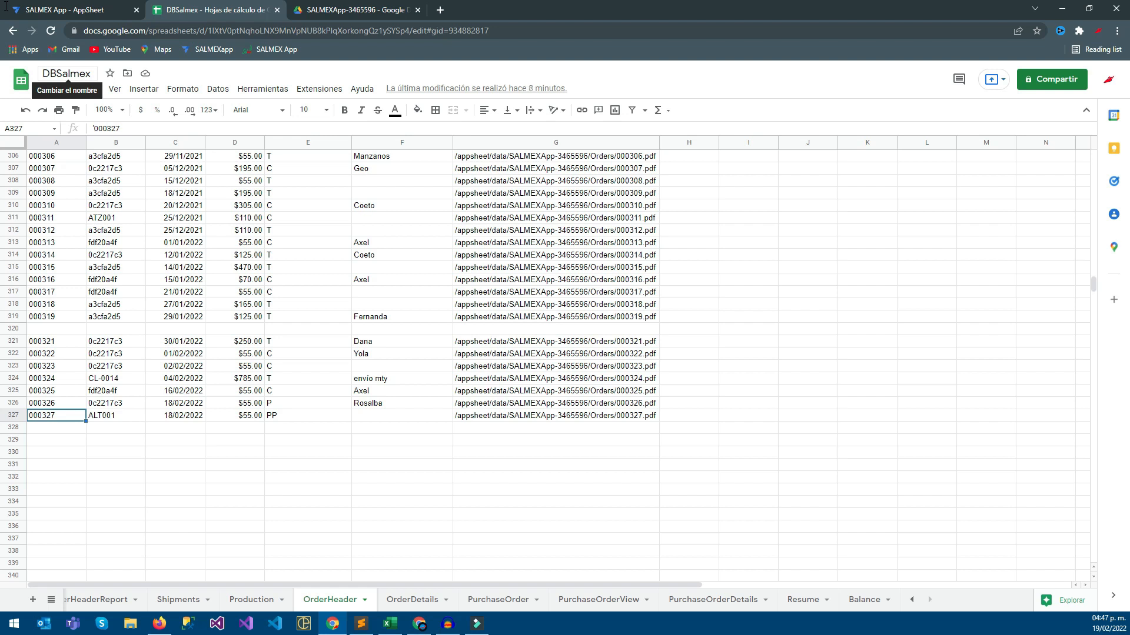
click(2, 10)
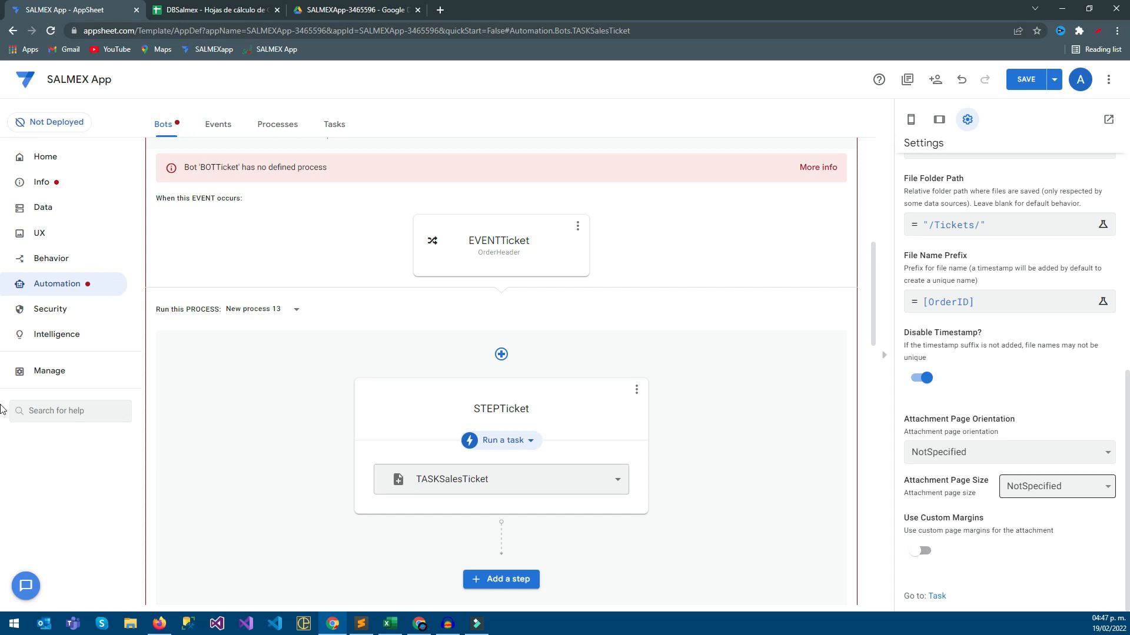
Set the attachment page orientation to Portrait and the attachment page size to Custom
click(1056, 487)
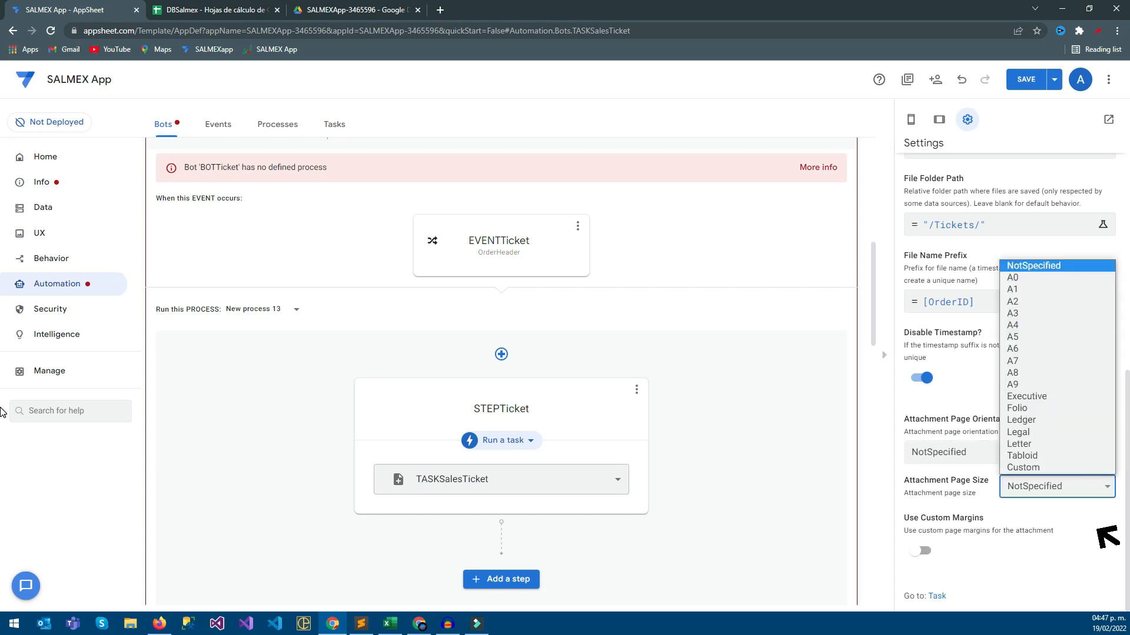
click(1010, 453)
click(1029, 482)
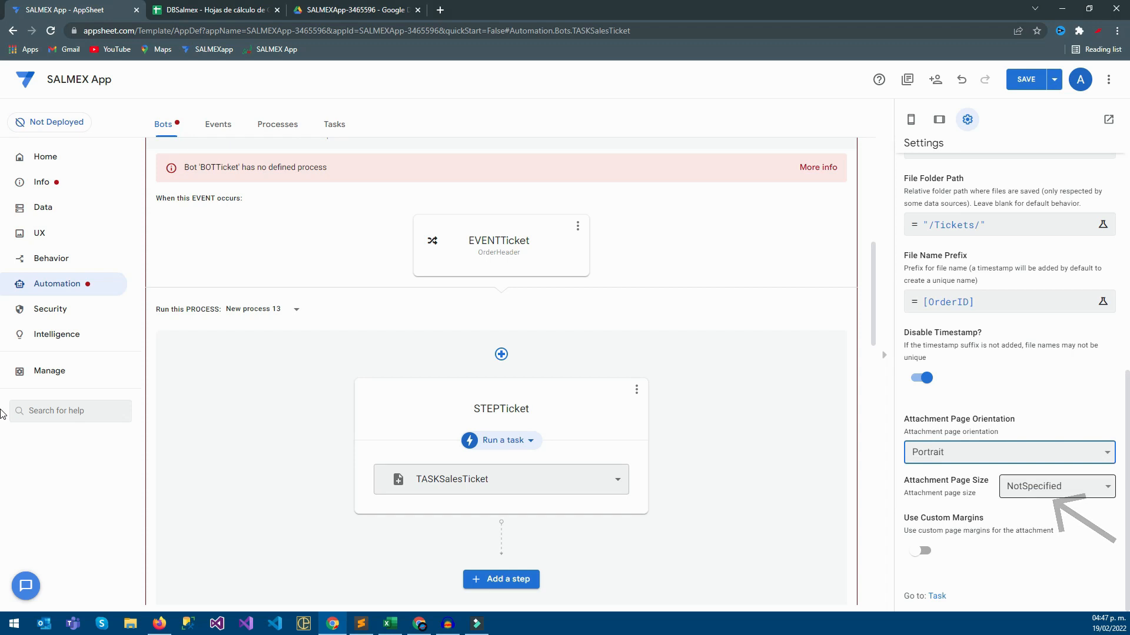
click(1057, 486)
click(1056, 468)
Set the custom attachment page to a height of 200 mm and a width of 80 mm
scroll(1010, 412, down, 2)
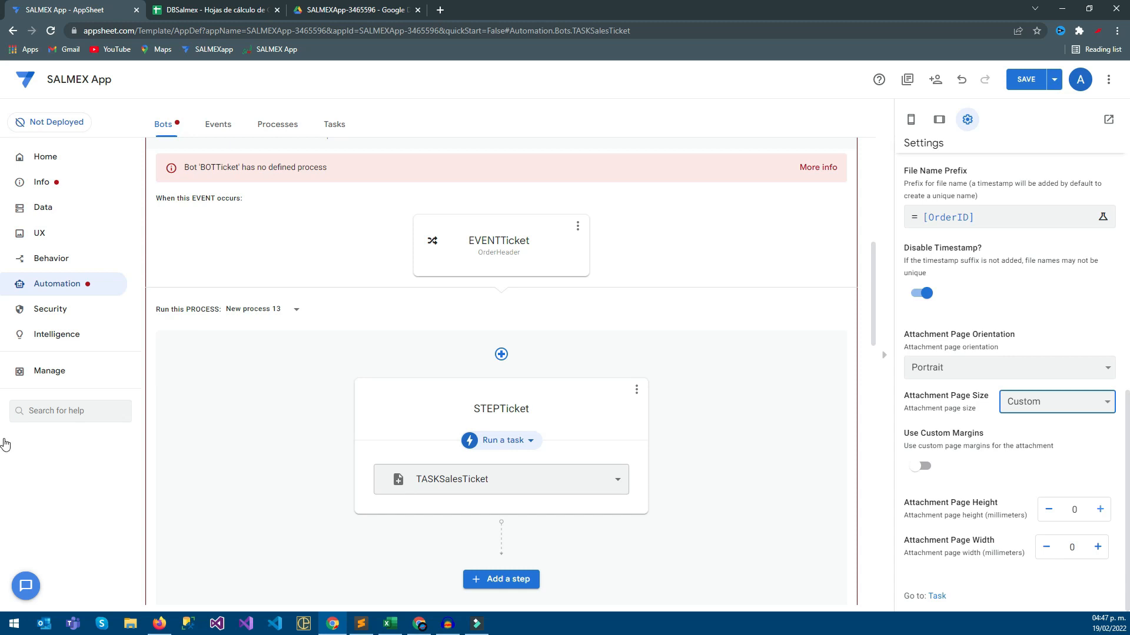
double_click(1074, 510)
text(200)
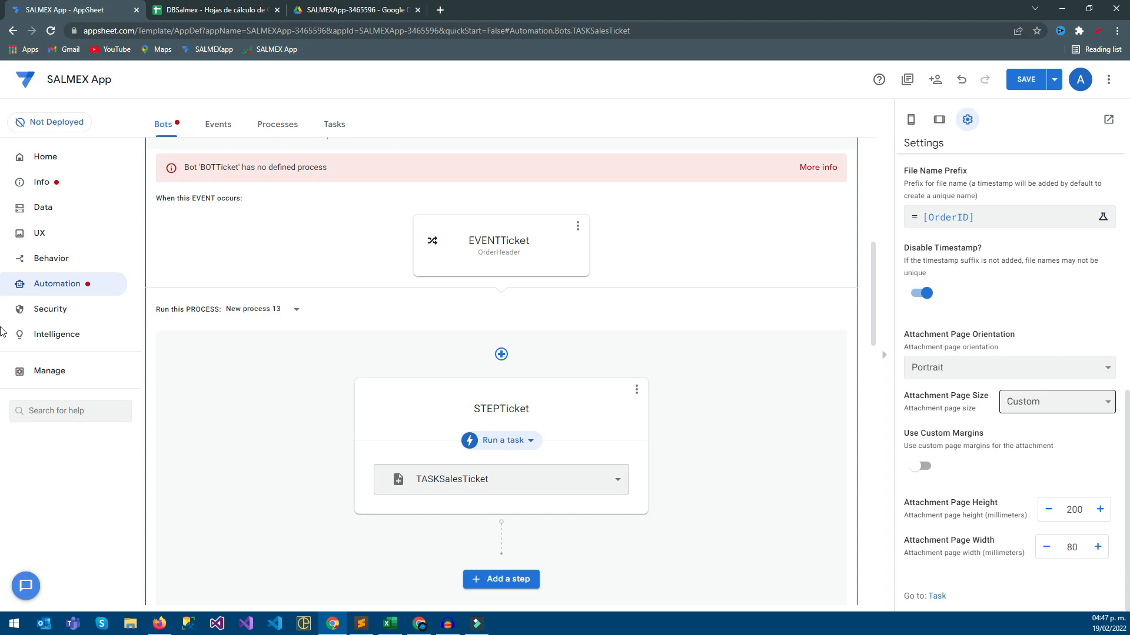
scroll(1009, 406, up, 4)
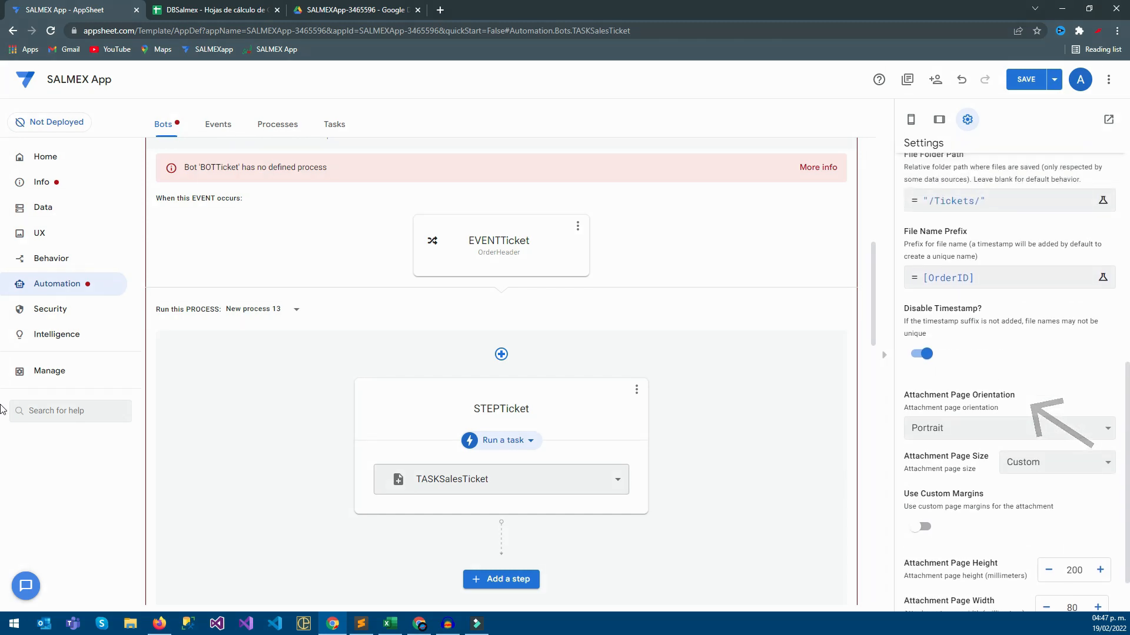
scroll(1010, 410, down, 4)
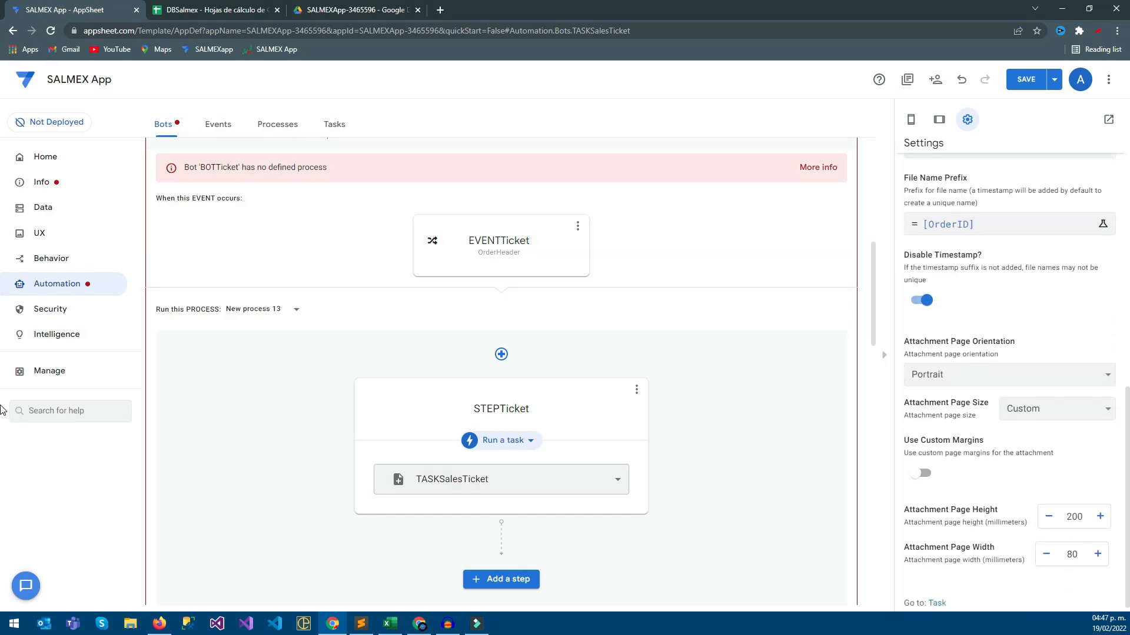
Create a new template file for the document body of TASKSalesTicket
scroll(1010, 406, up, 2)
scroll(1009, 383, up, 5)
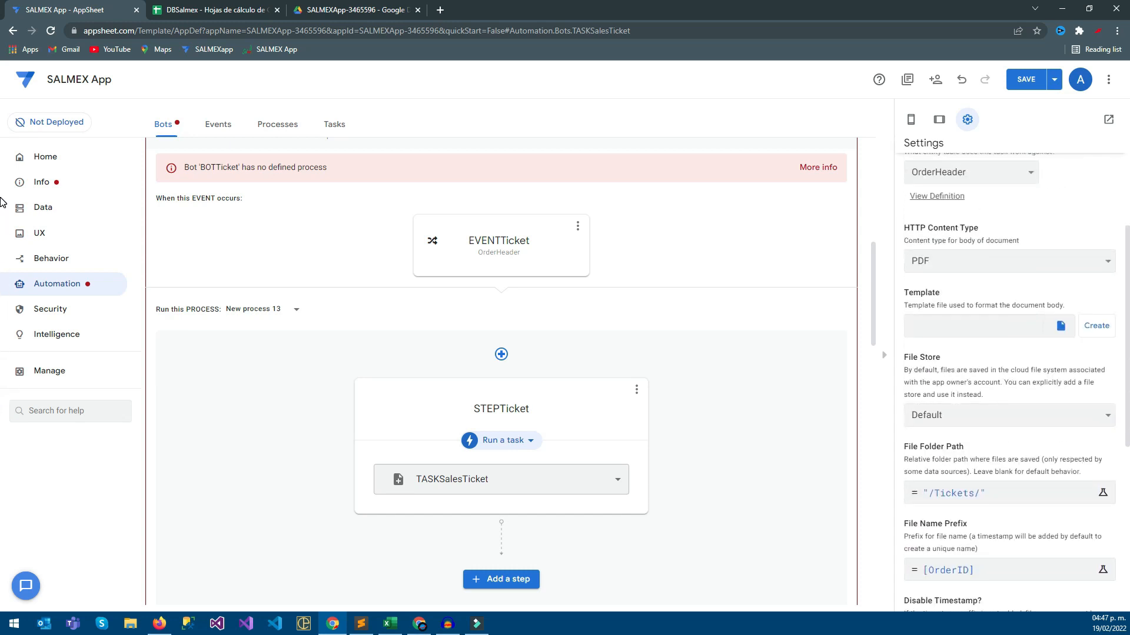
click(1096, 326)
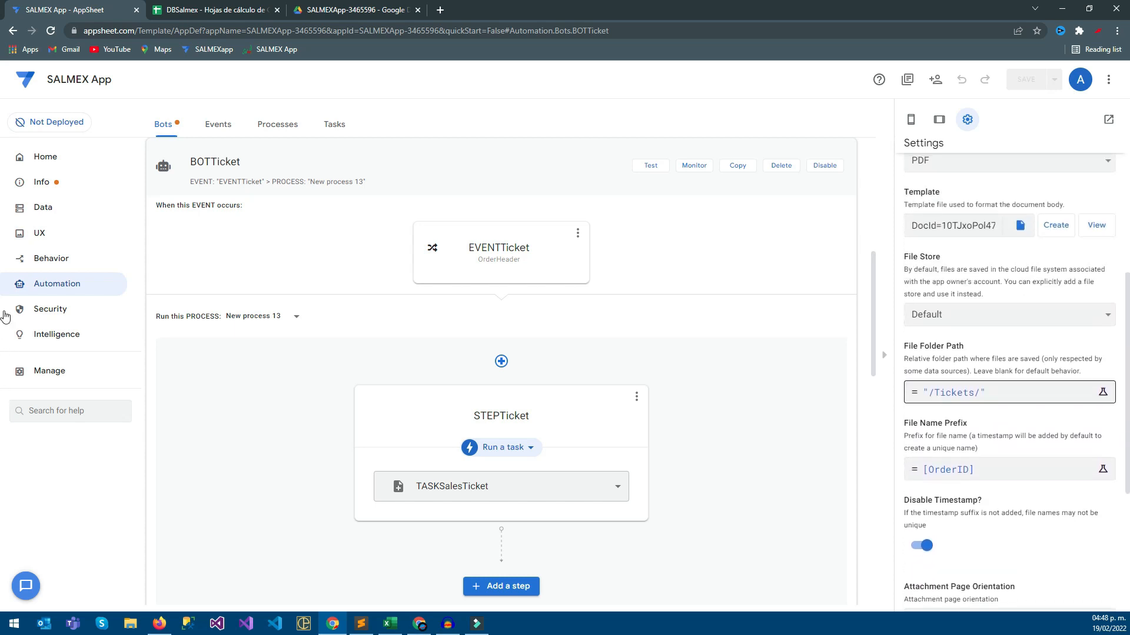
Open the TASKSalesTicket body template document and set its top, bottom, left and right page margins to 0 cm
scroll(1009, 389, up, 1)
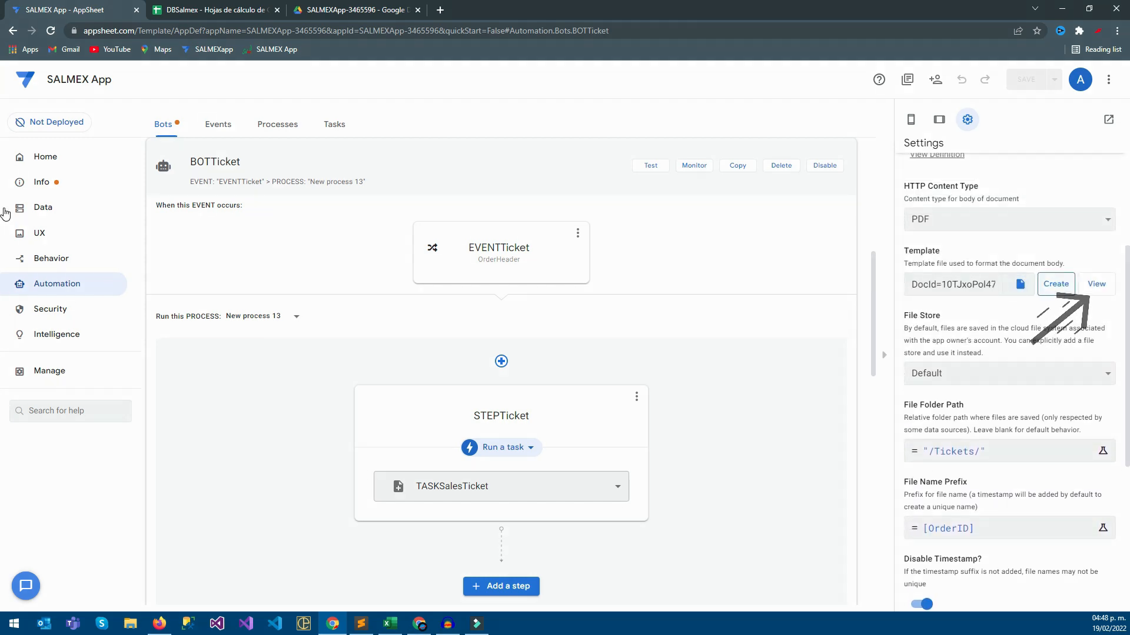
click(1096, 284)
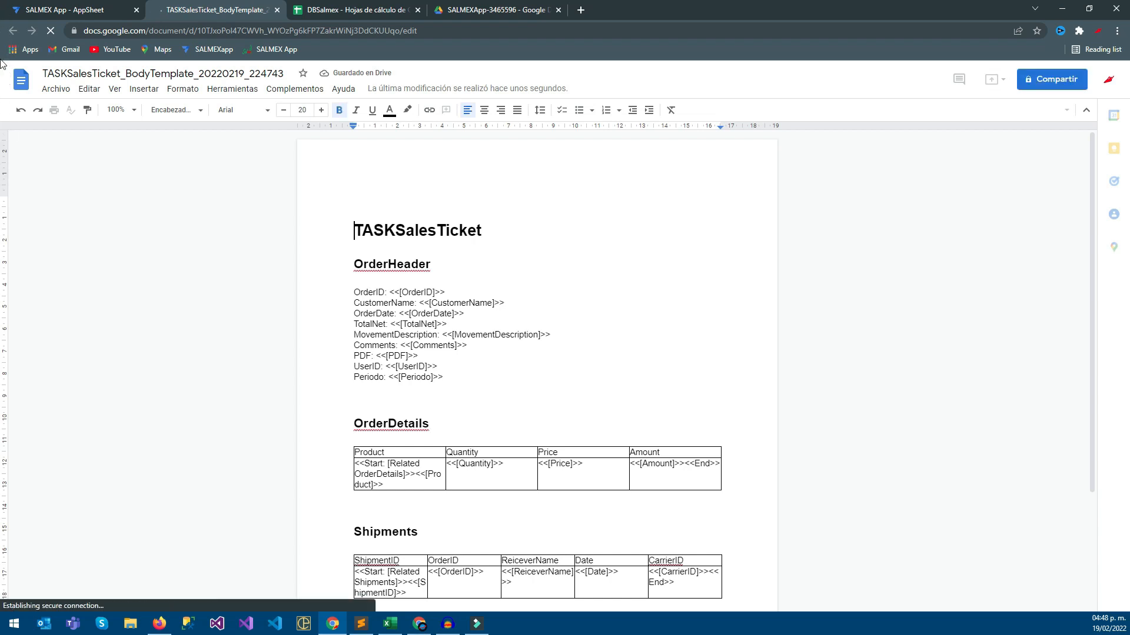
key(alt+f)
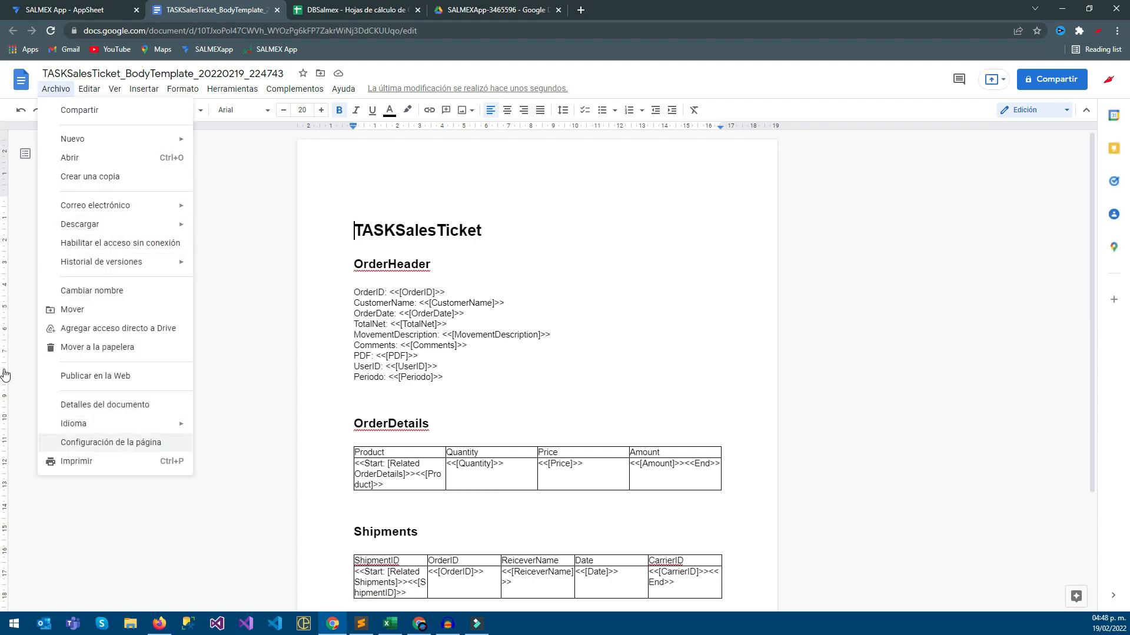
key(Return)
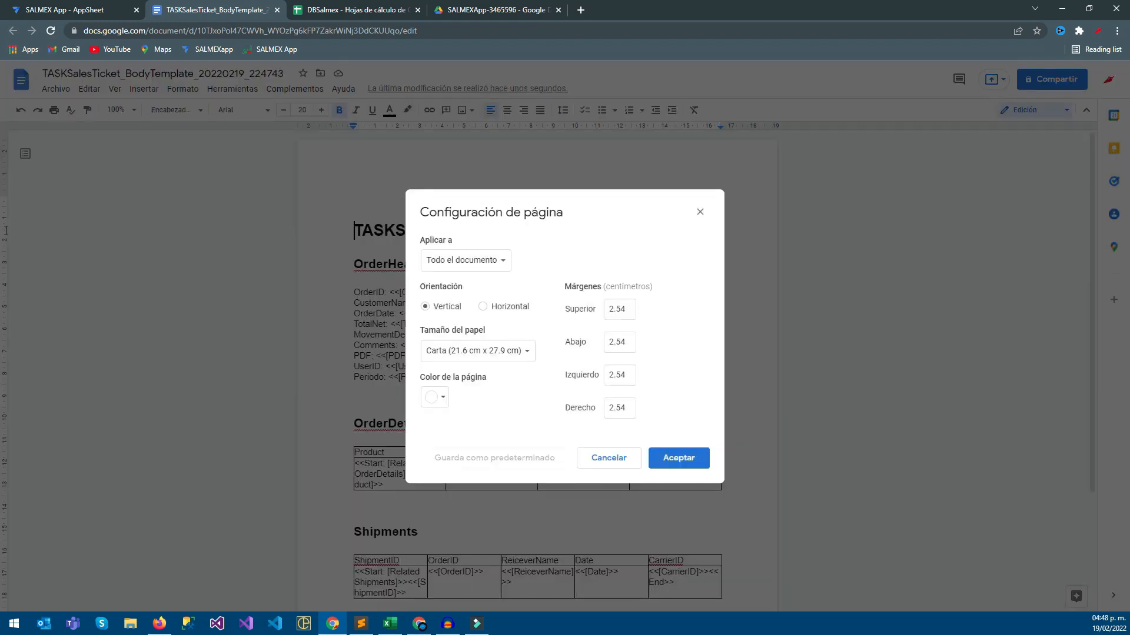
key(Tab)
text(0)
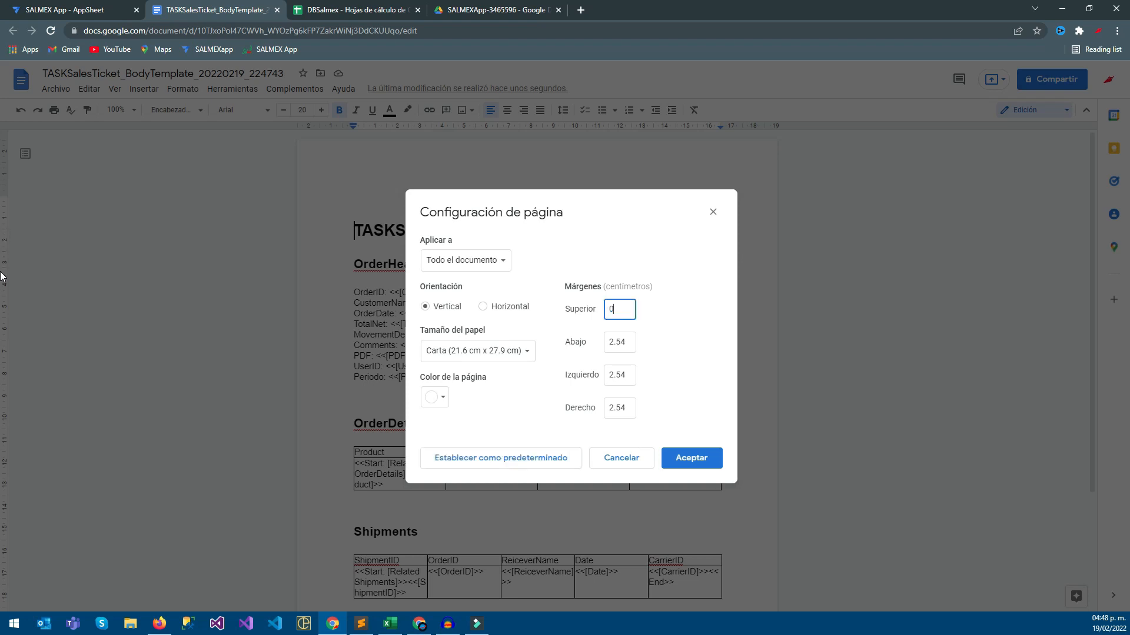
key(Tab)
text(0)
key(Tab)
text(0)
key(Tab)
text(0)
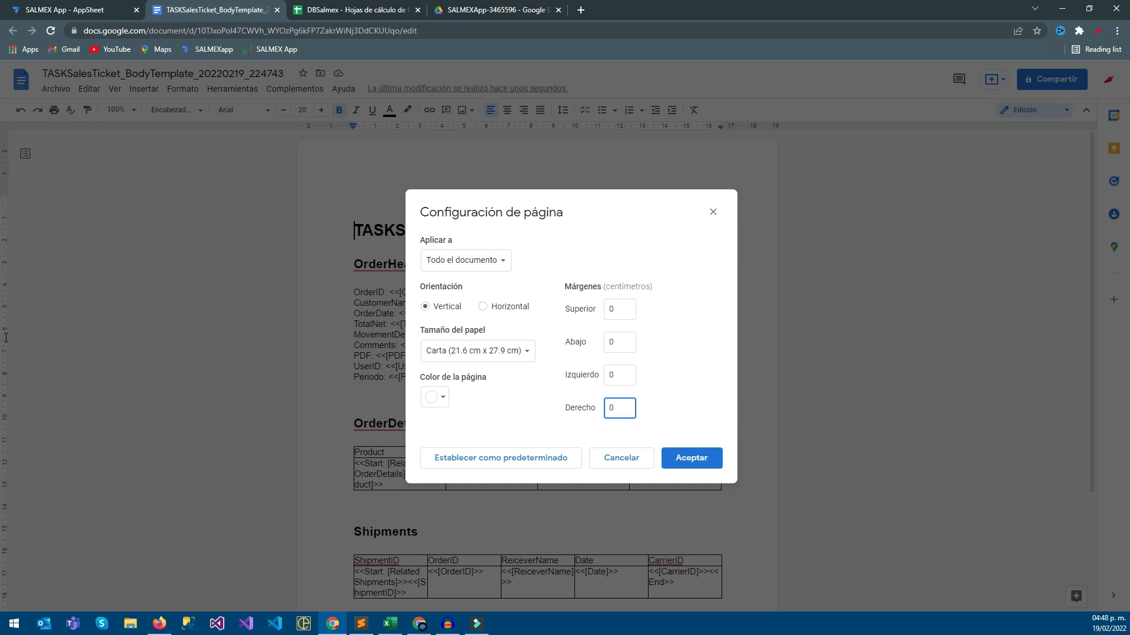
key(Return)
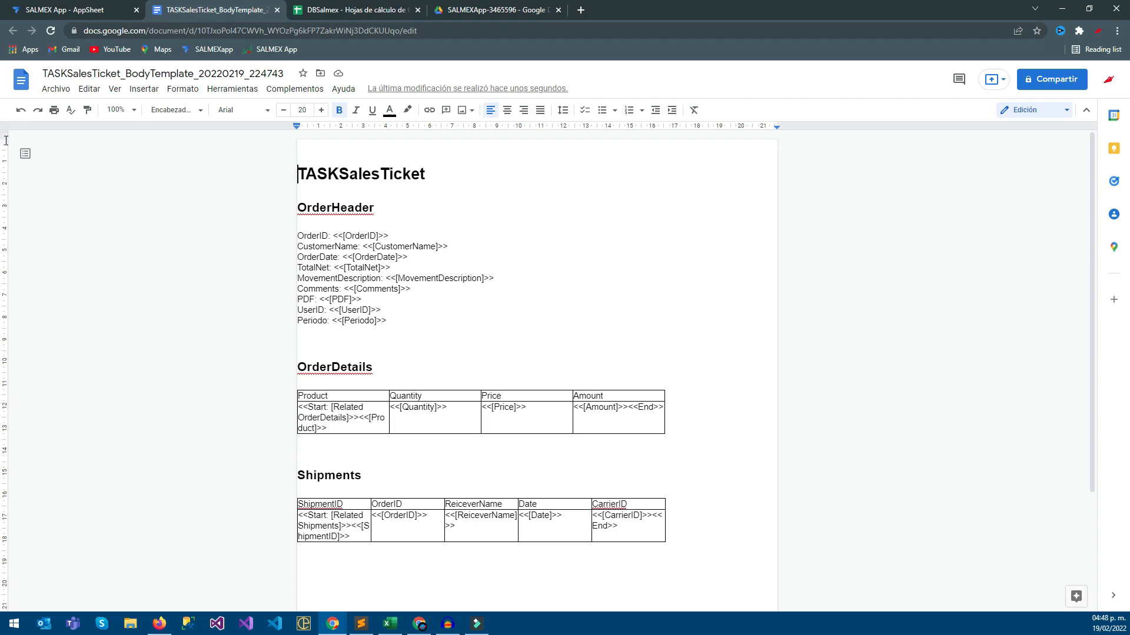
Delete the Shipments heading with its table, and delete the TASKSalesTicket title from the template
scroll(5, 405, down, 1)
scroll(5, 447, up, 1)
drag(6, 441, 2, 401)
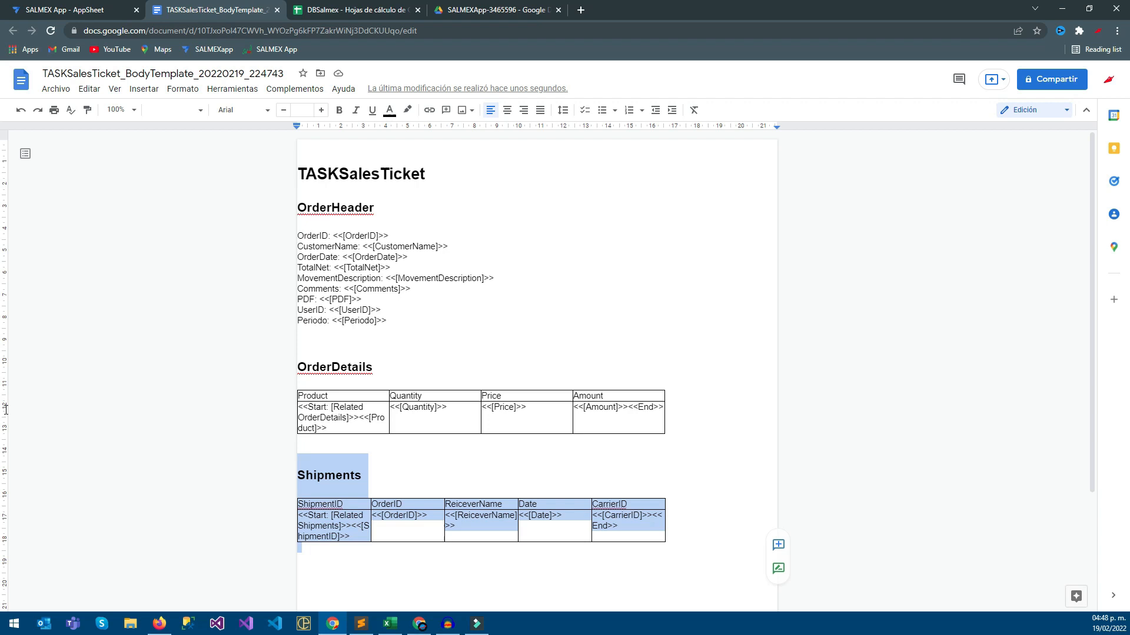
key(Delete)
scroll(6, 411, down, 3)
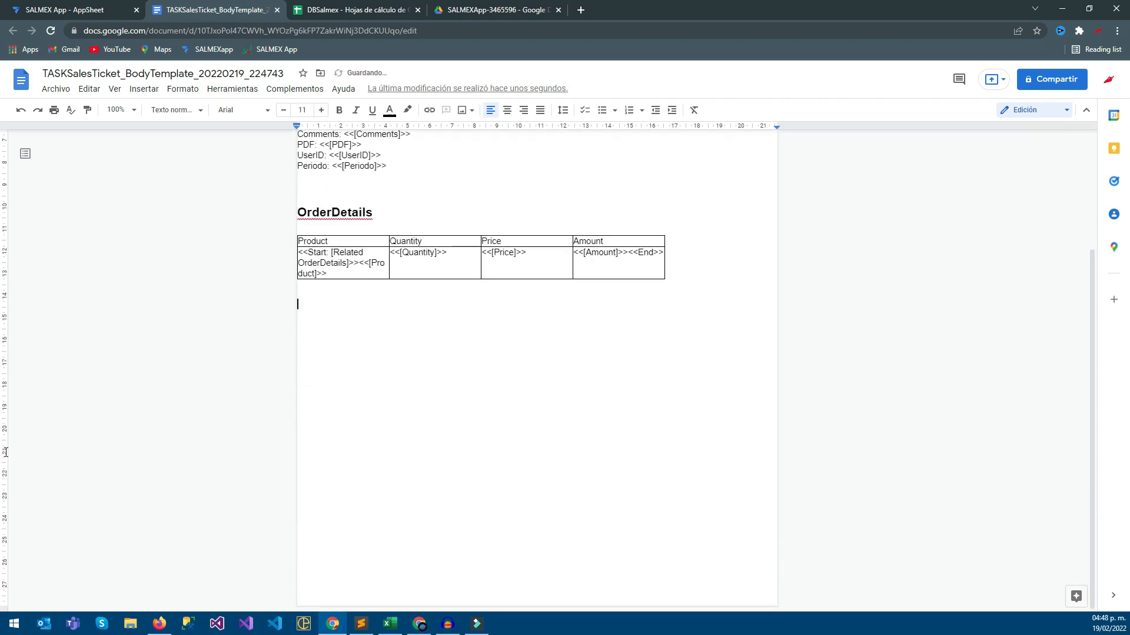
scroll(6, 441, up, 3)
drag(426, 174, 297, 174)
key(Delete)
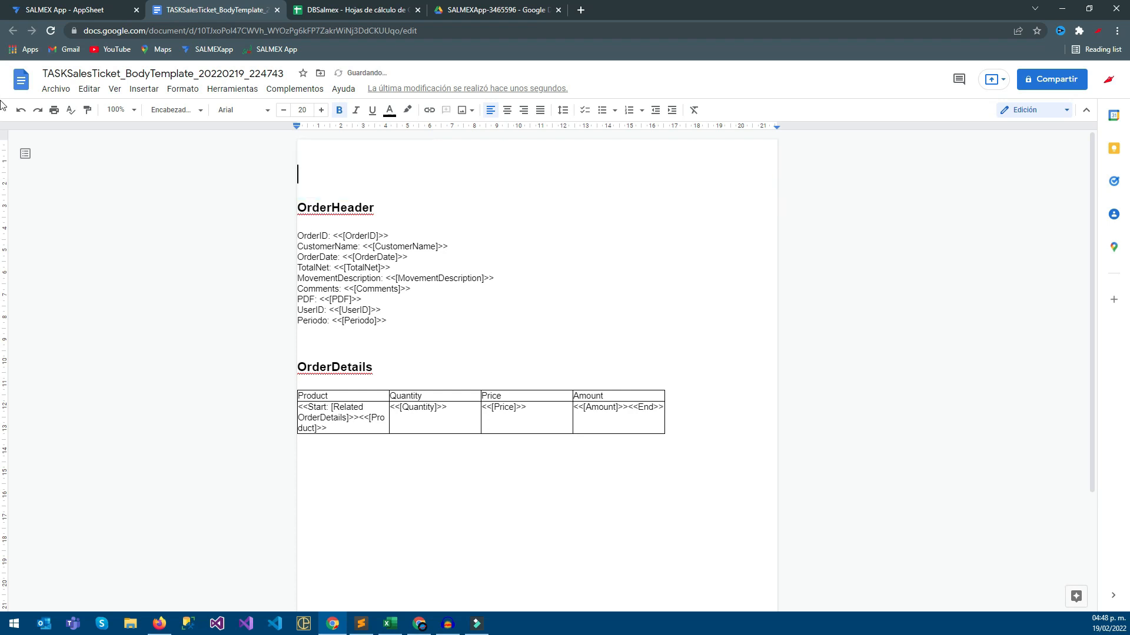
Insert the Salmex logo image from Google Drive above the OrderHeader heading
key(alt+i)
key(Down)
key(Right)
key(Down)
key(Up)
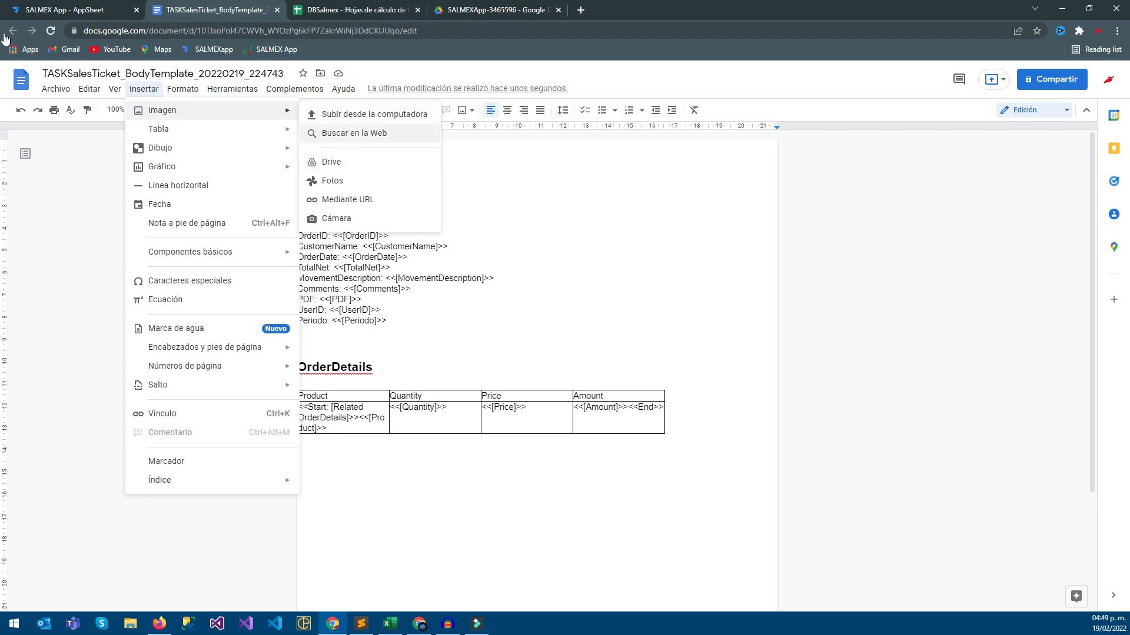
key(Return)
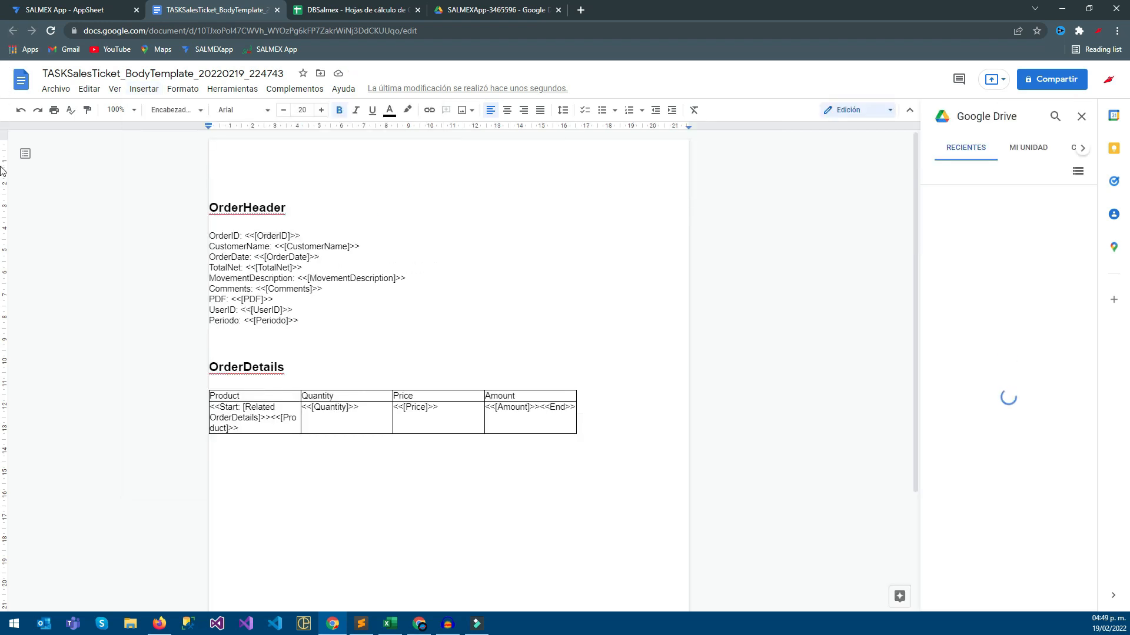
scroll(1008, 396, down, 17)
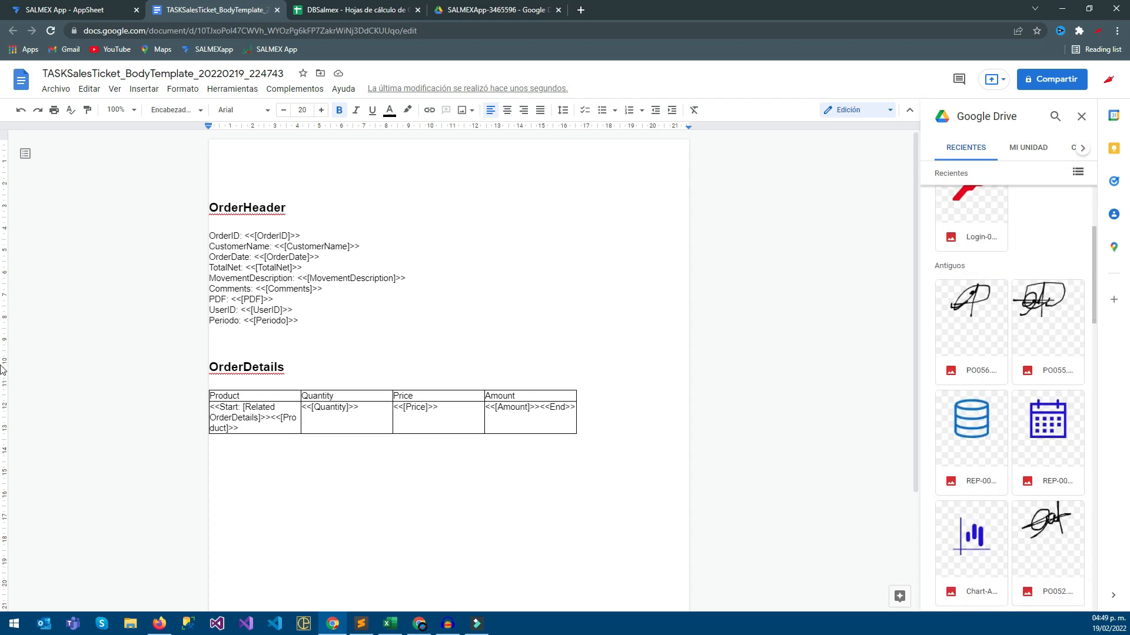
scroll(1008, 397, down, 7)
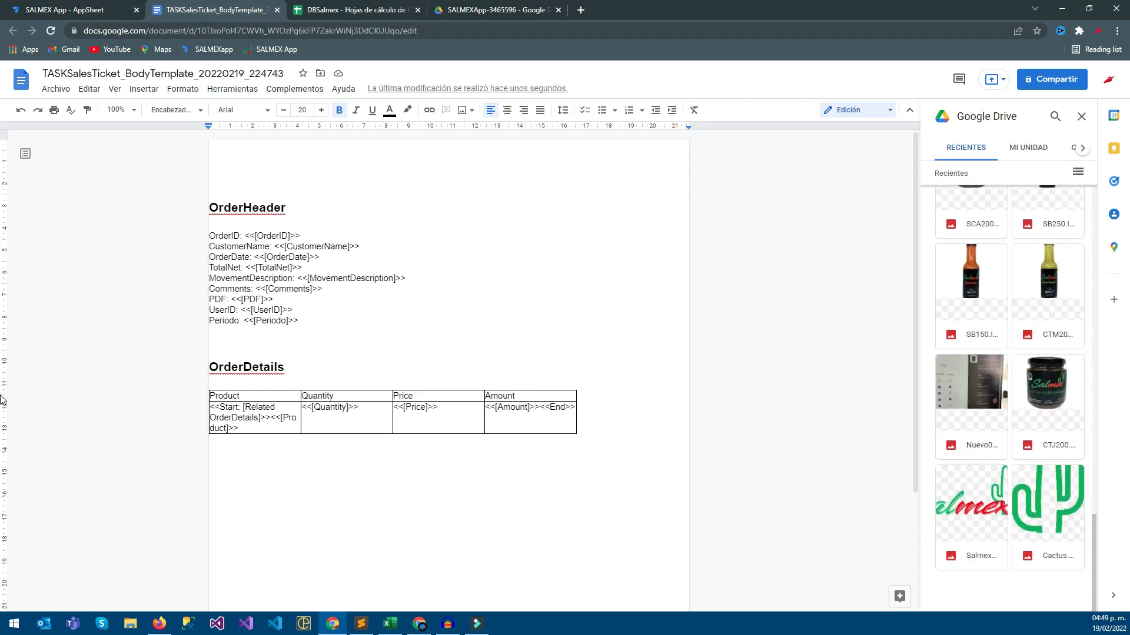
click(971, 517)
double_click(972, 518)
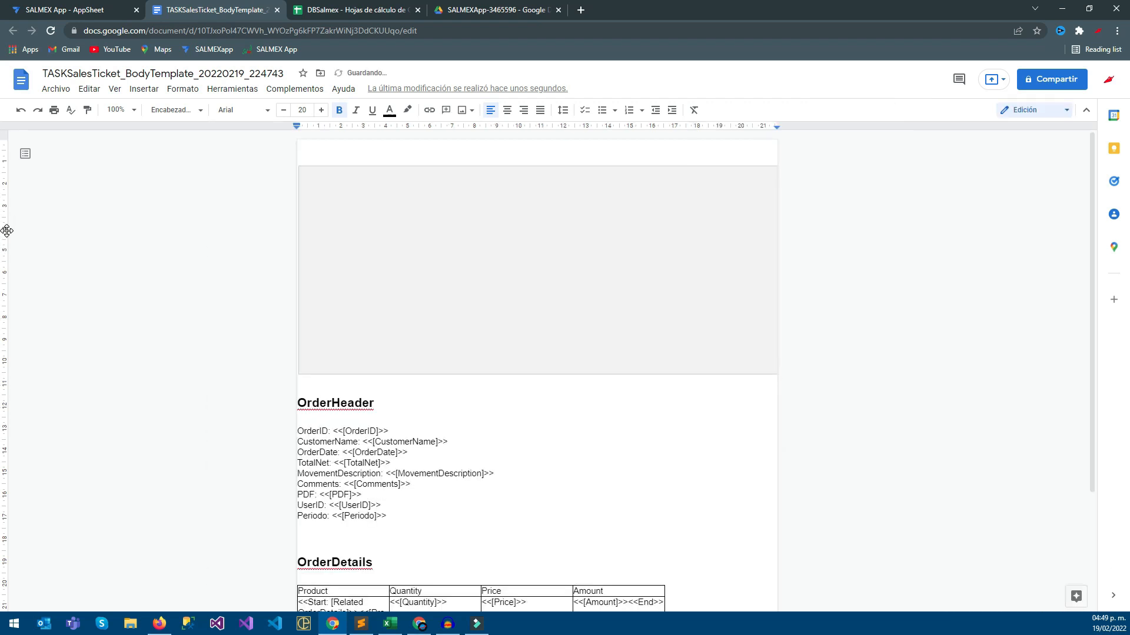
Shrink the Salmex logo to about 4 cm wide, place it behind the text, and move it slightly up and right
click(538, 318)
drag(779, 374, 382, 202)
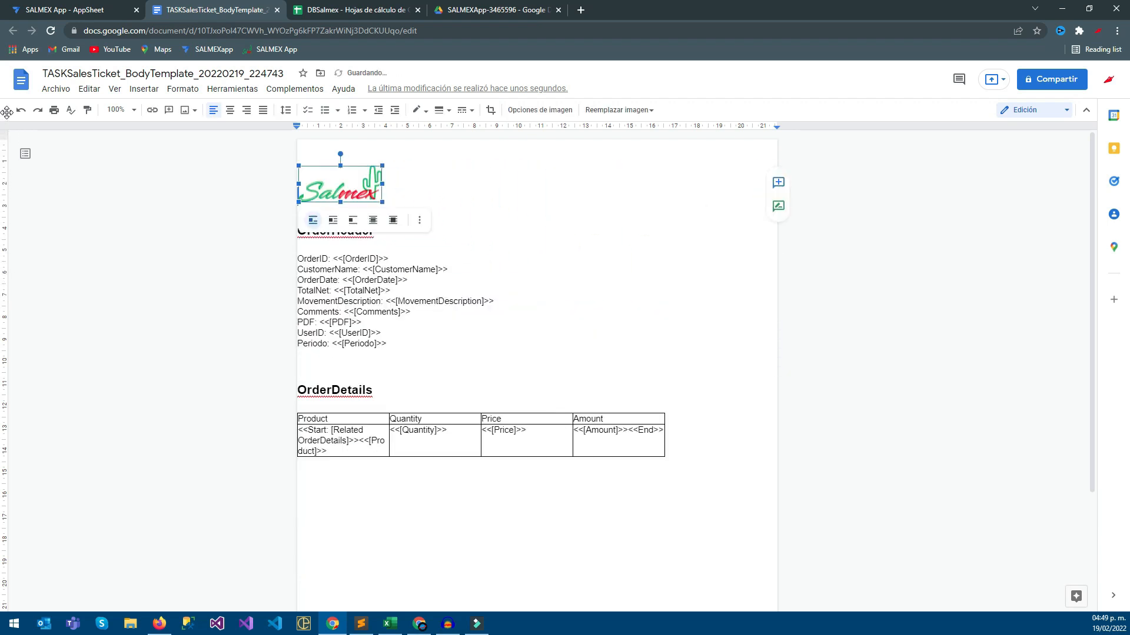
click(373, 220)
drag(331, 190, 356, 164)
click(330, 235)
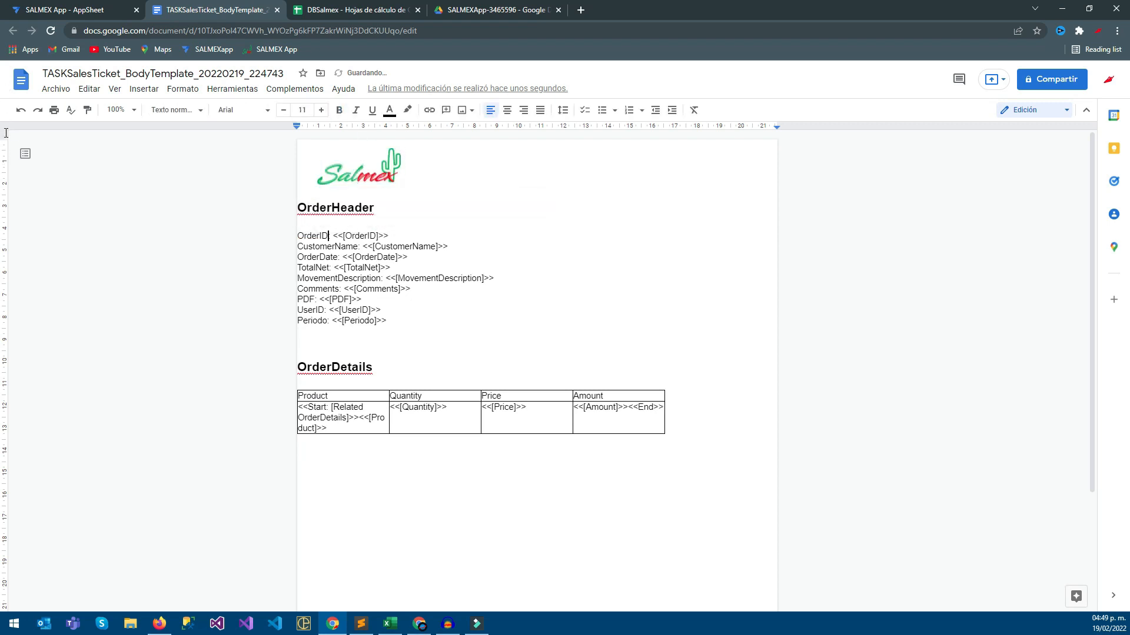
Format all the template text as Arial with font size 8
triple_click(335, 208)
click(429, 289)
key(ctrl+a)
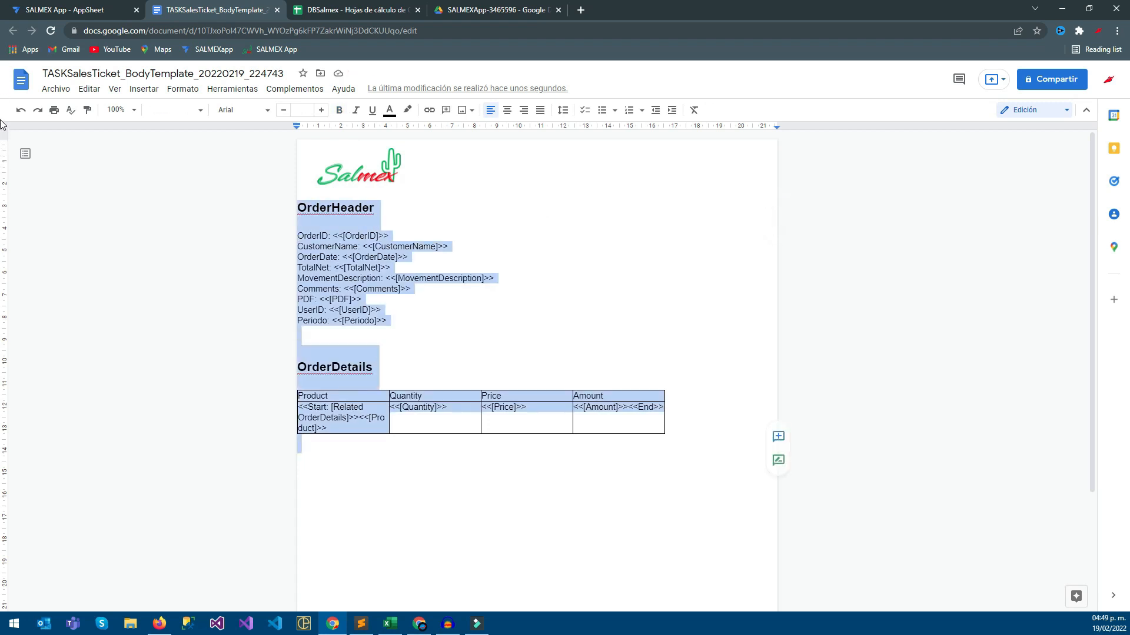
click(302, 110)
text(8)
key(Return)
click(378, 241)
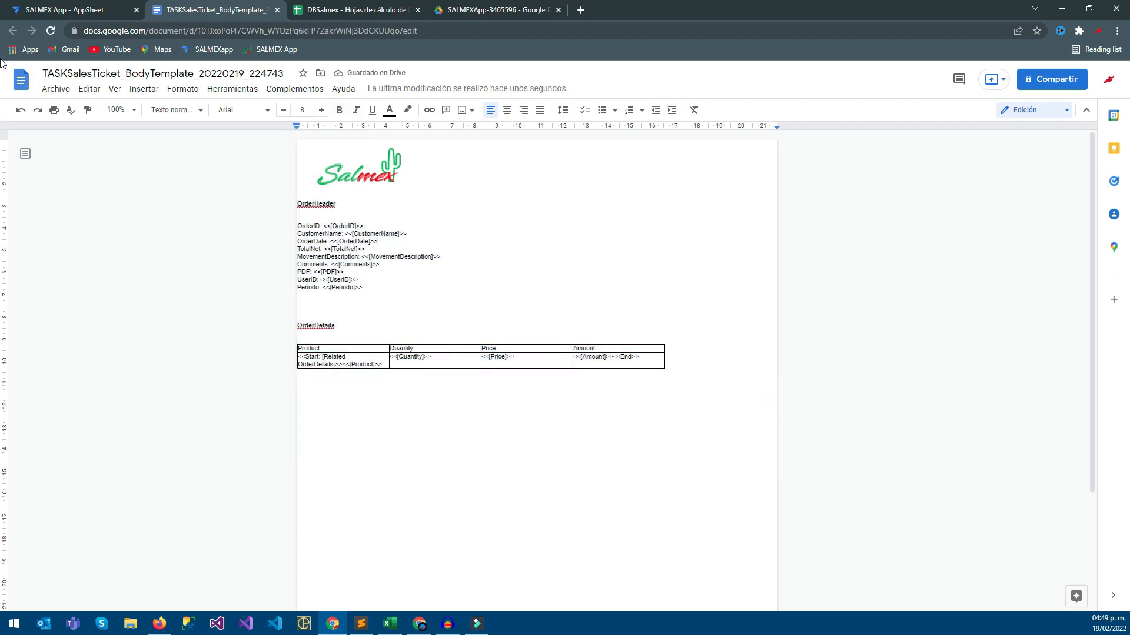
key(ctrl+a)
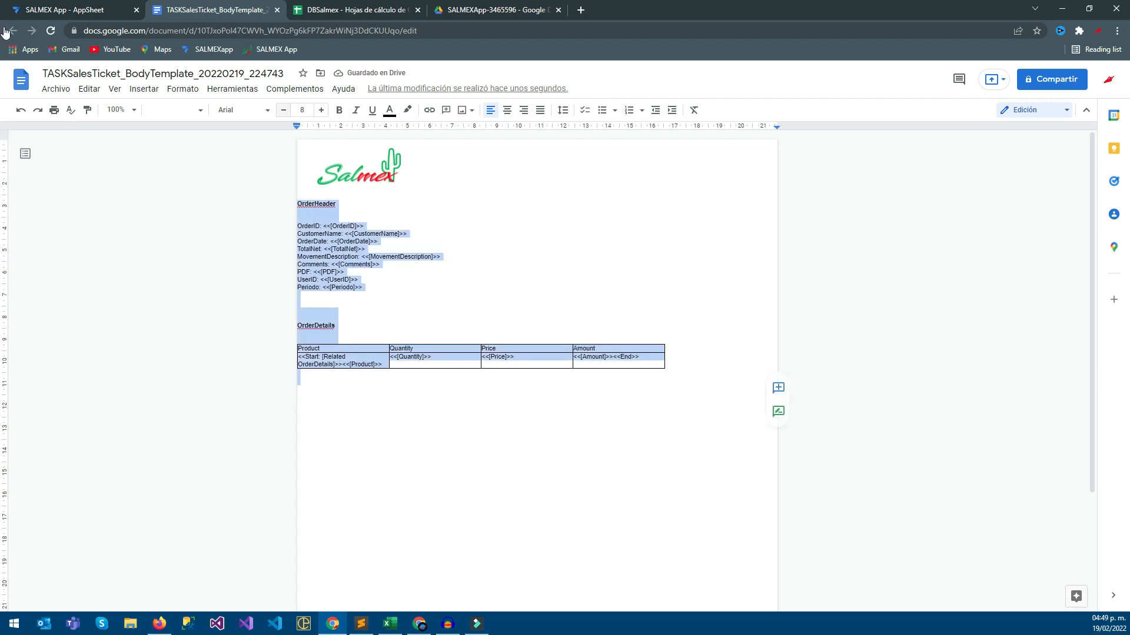
click(175, 110)
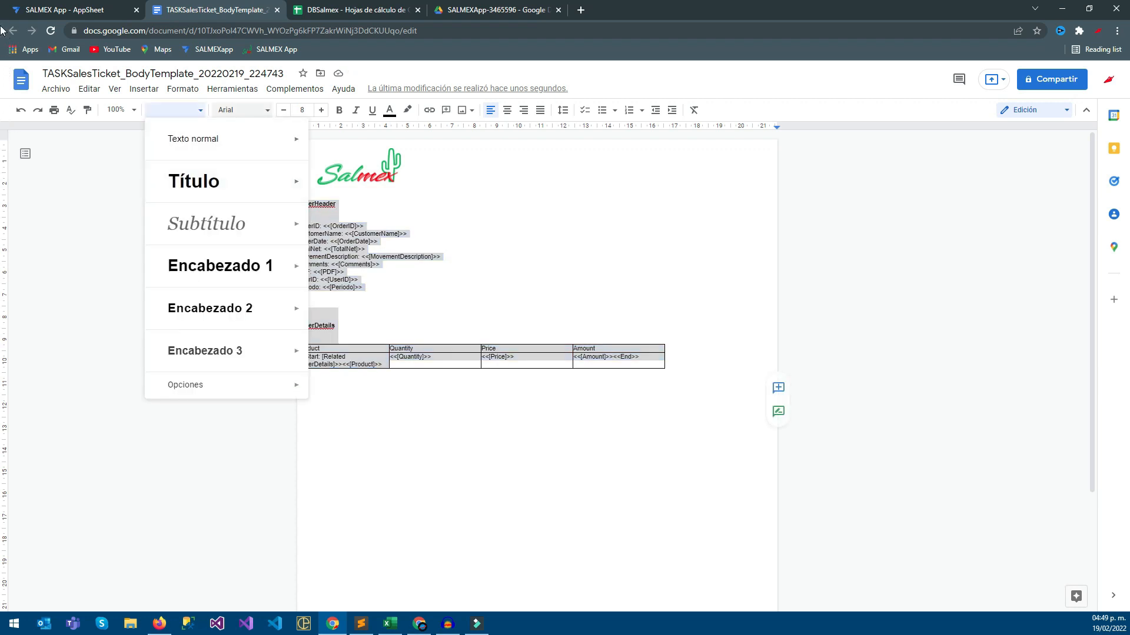
click(243, 110)
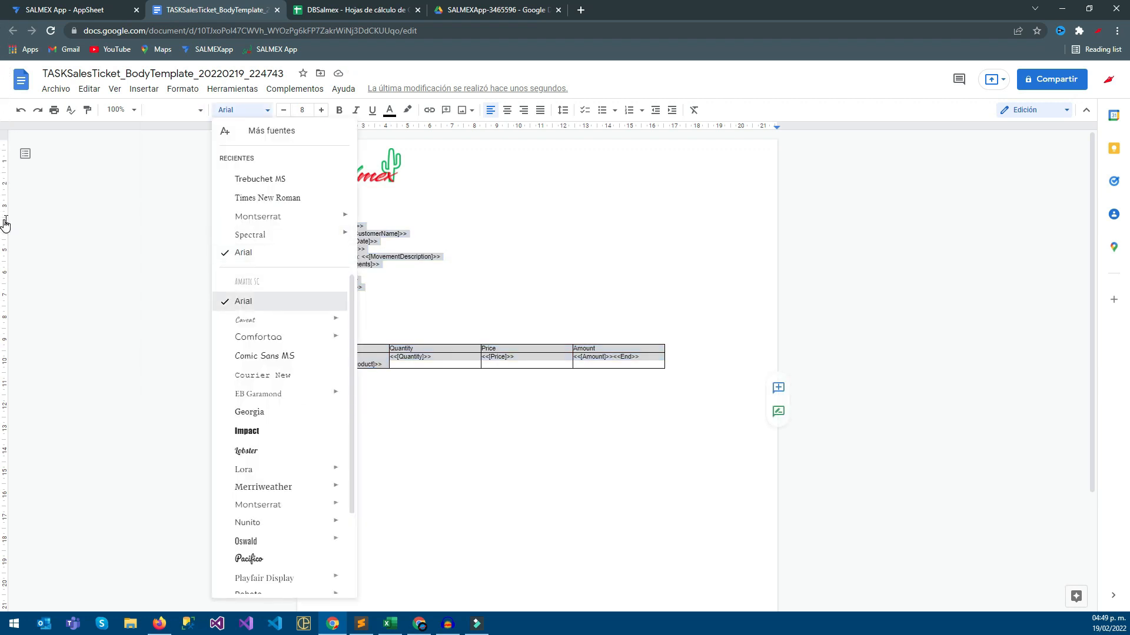
click(243, 302)
click(337, 325)
Replace the OrderHeader heading with TICKET VENTA, indented with spaces to sit under the logo
drag(336, 203, 298, 177)
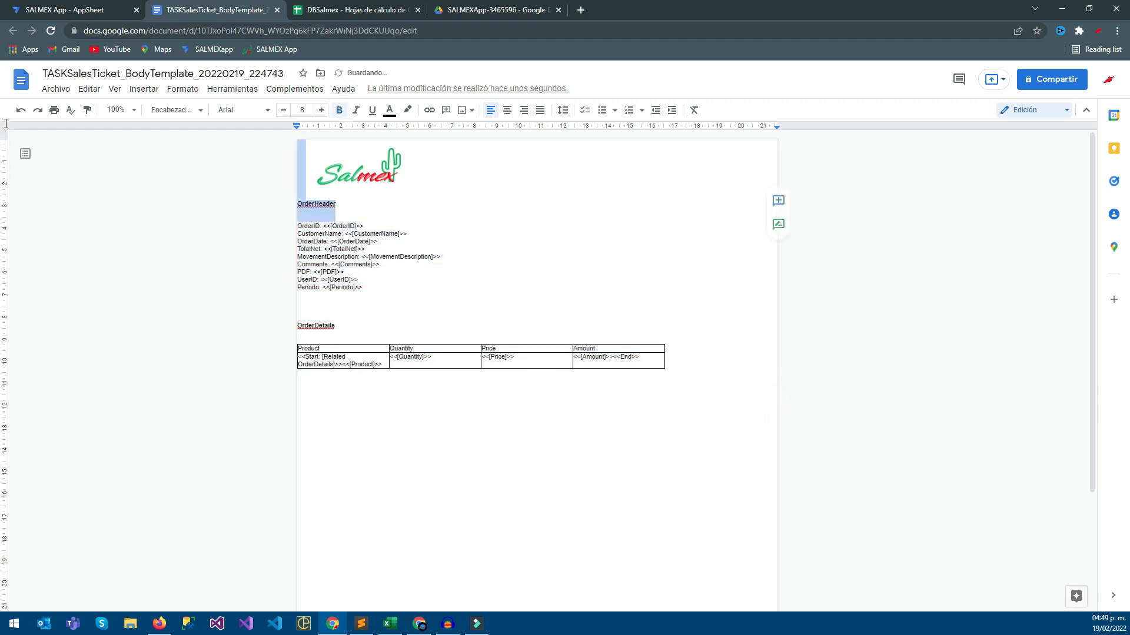
click(314, 204)
double_click(313, 204)
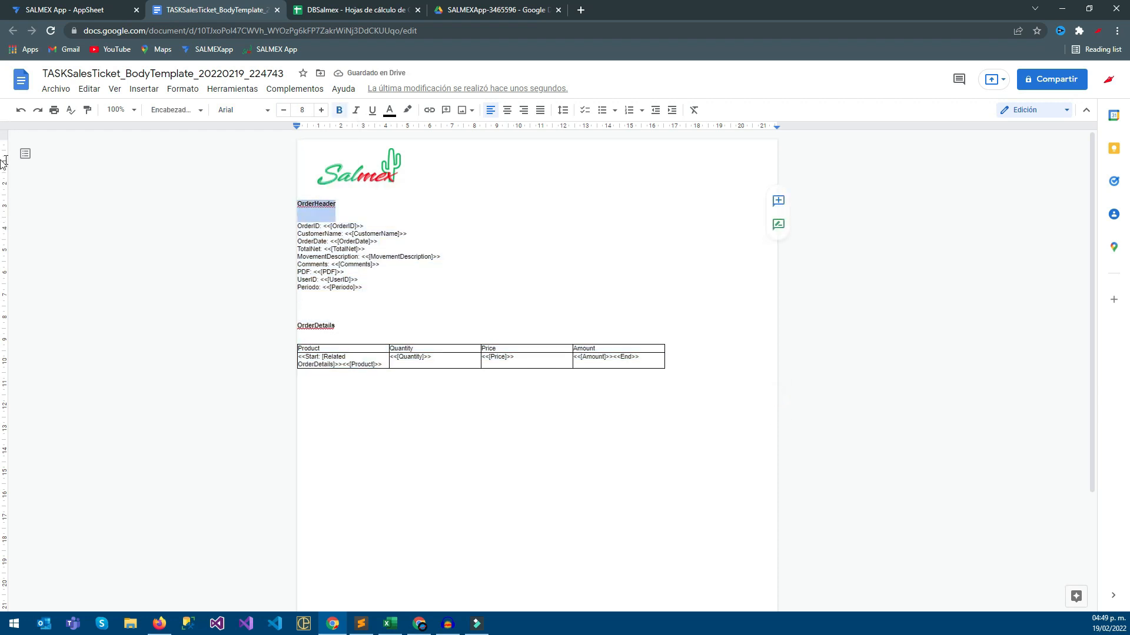
key(BackSpace)
text(TICKET VENTA)
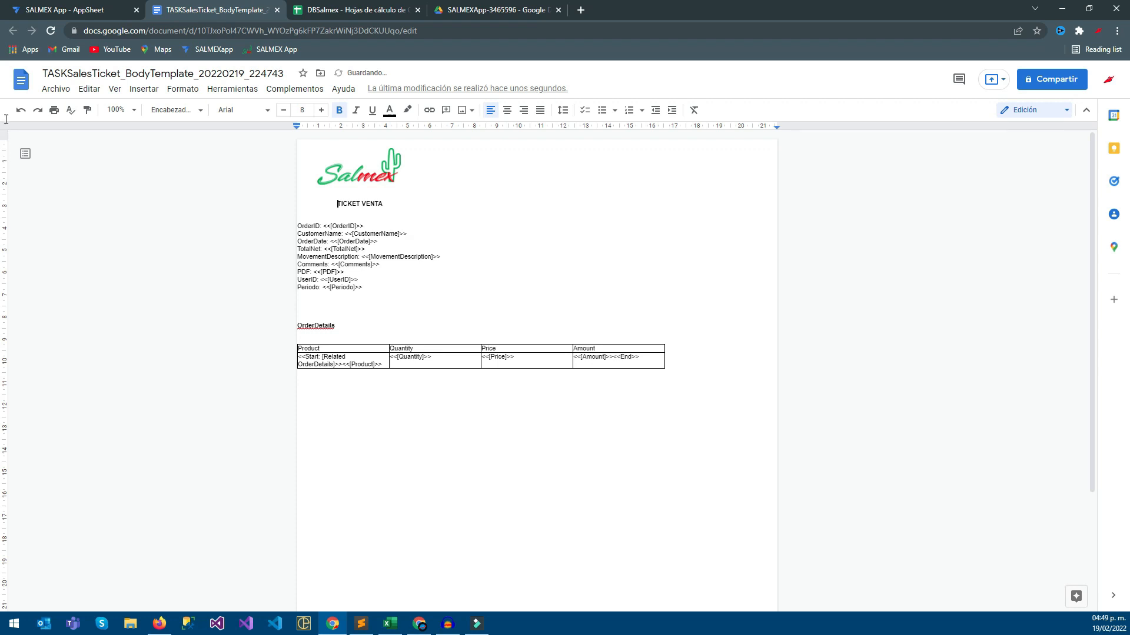
Try centering the TICKET VENTA heading on the page, and return it to left alignment
key(Home)
key(shift+Down)
key(ctrl+e)
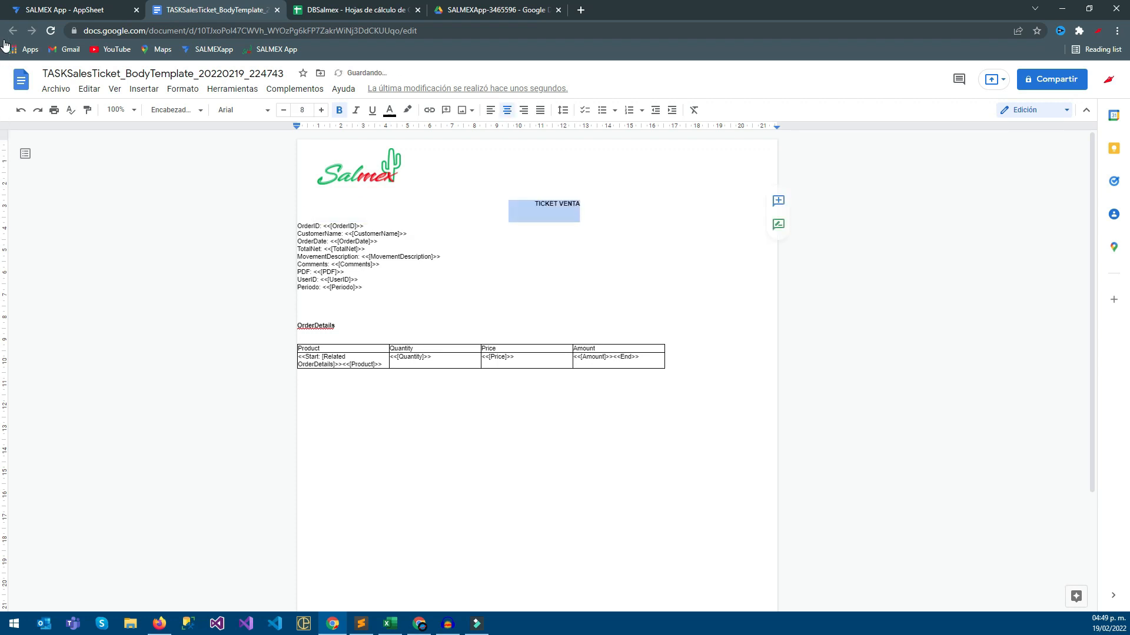
key(ctrl+l)
key(Left)
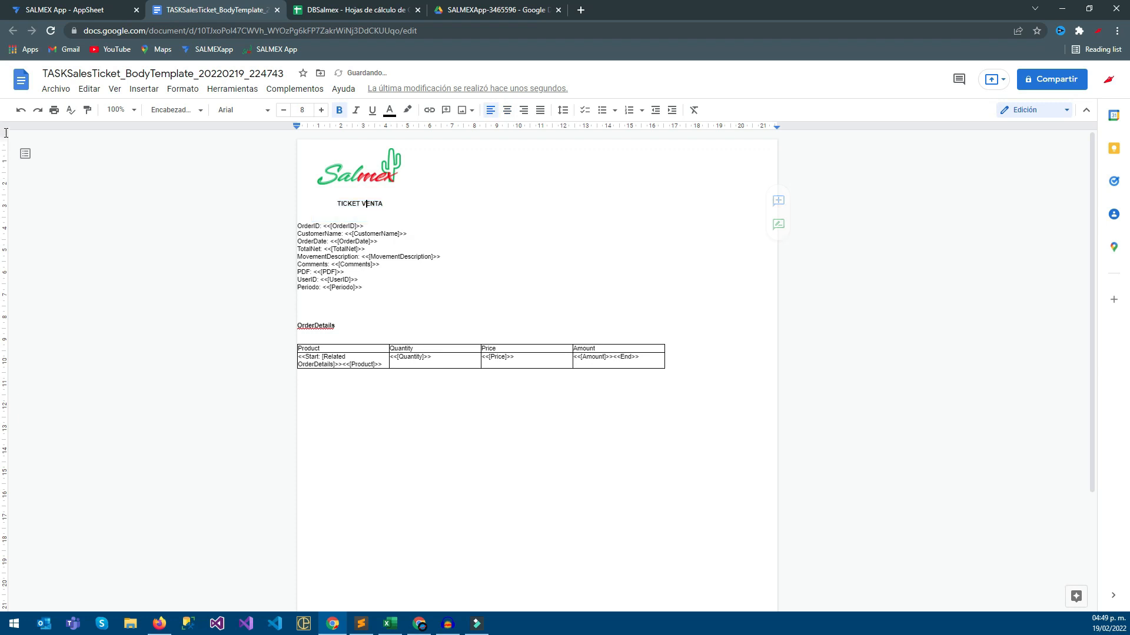
Remove some leading spaces so the TICKET VENTA heading sits centered beneath the logo
key(BackSpace)
key(BackSpace)
key(BackSpace)
key(End)
key(ctrl+Home)
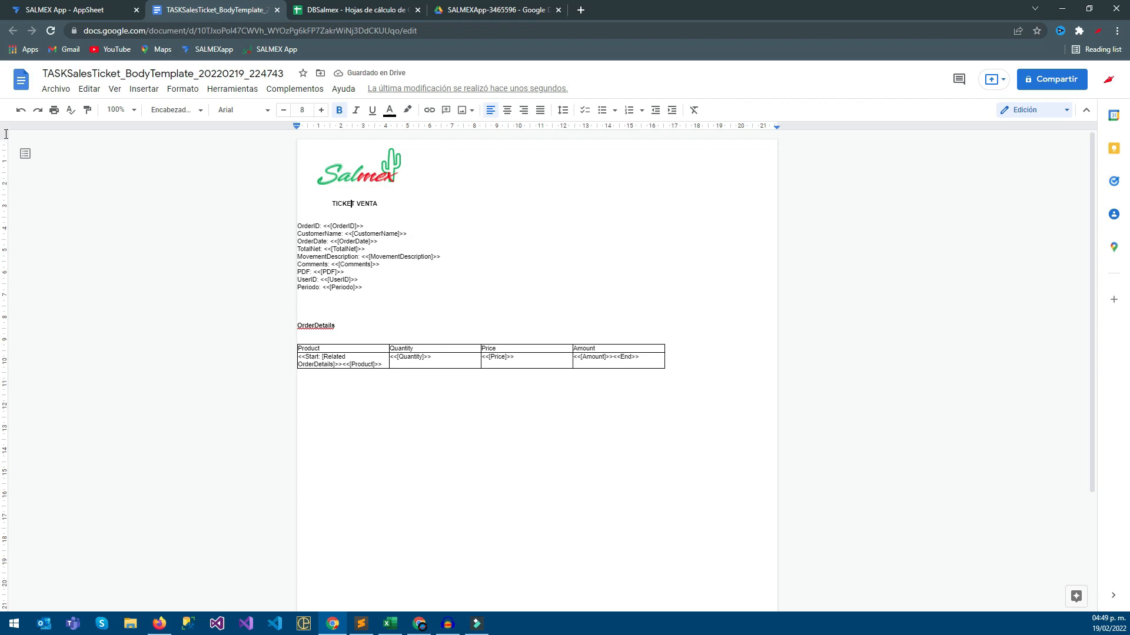
key(Return)
key(Return)
key(BackSpace)
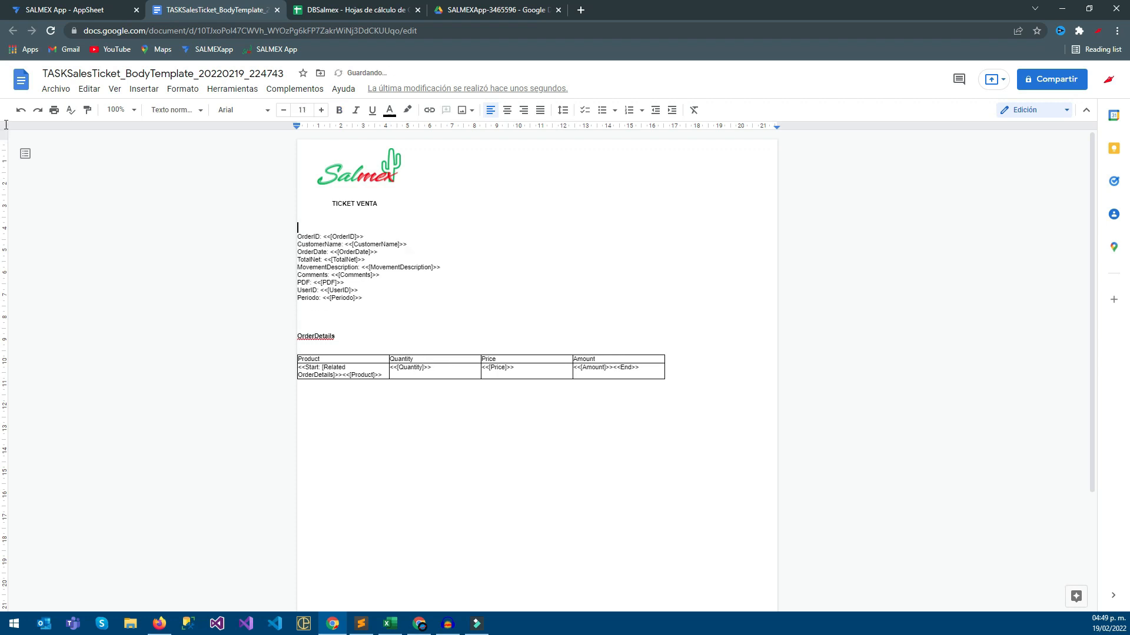
text(Pe)
key(BackSpace)
key(BackSpace)
text(P)
key(BackSpace)
key(BackSpace)
key(BackSpace)
key(BackSpace)
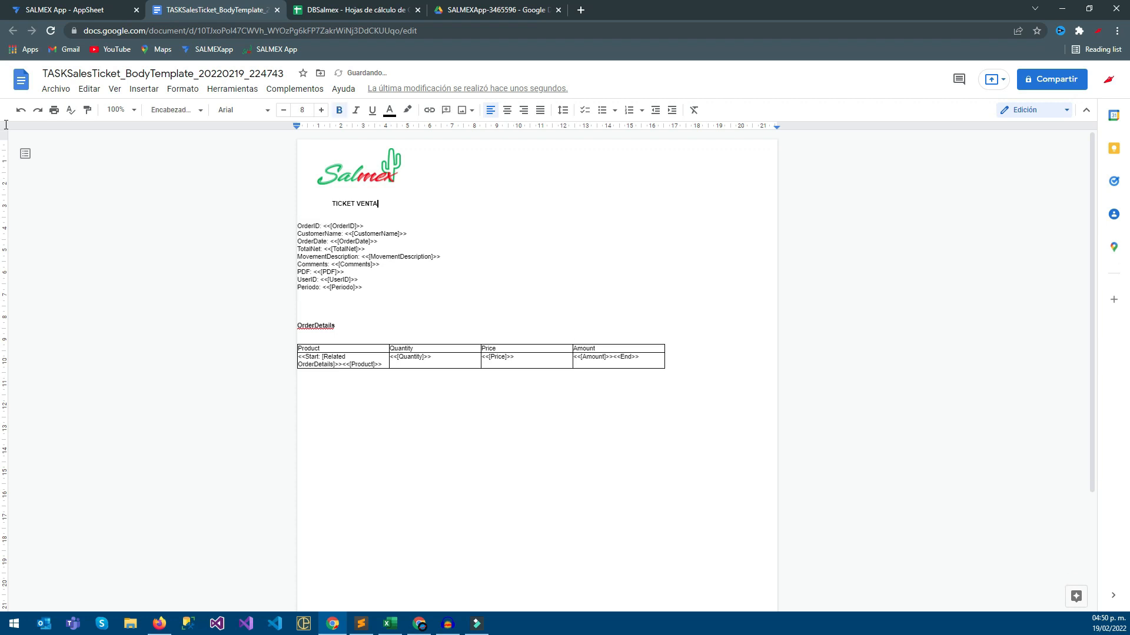
Replace the OrderID label with # and join # <<[OrderID]>> onto the end of the TICKET VENTA heading
text(#)
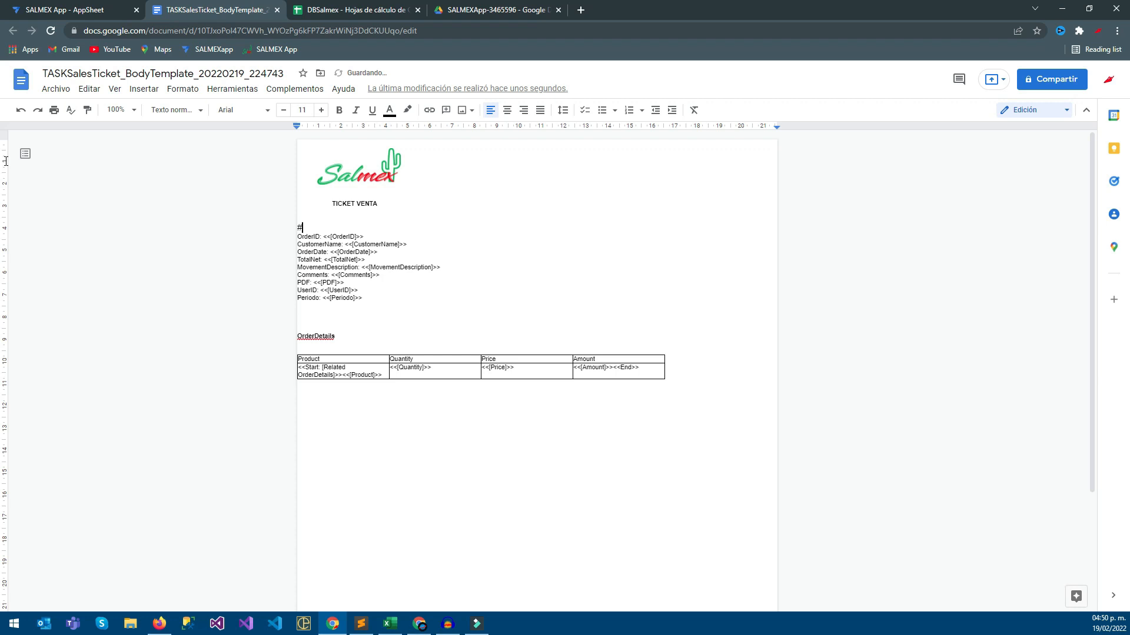
click(322, 236)
key(BackSpace)
key(BackSpace)
key(BackSpace)
key(BackSpace)
key(BackSpace)
key(BackSpace)
key(BackSpace)
key(BackSpace)
key(BackSpace)
key(BackSpace)
key(Up)
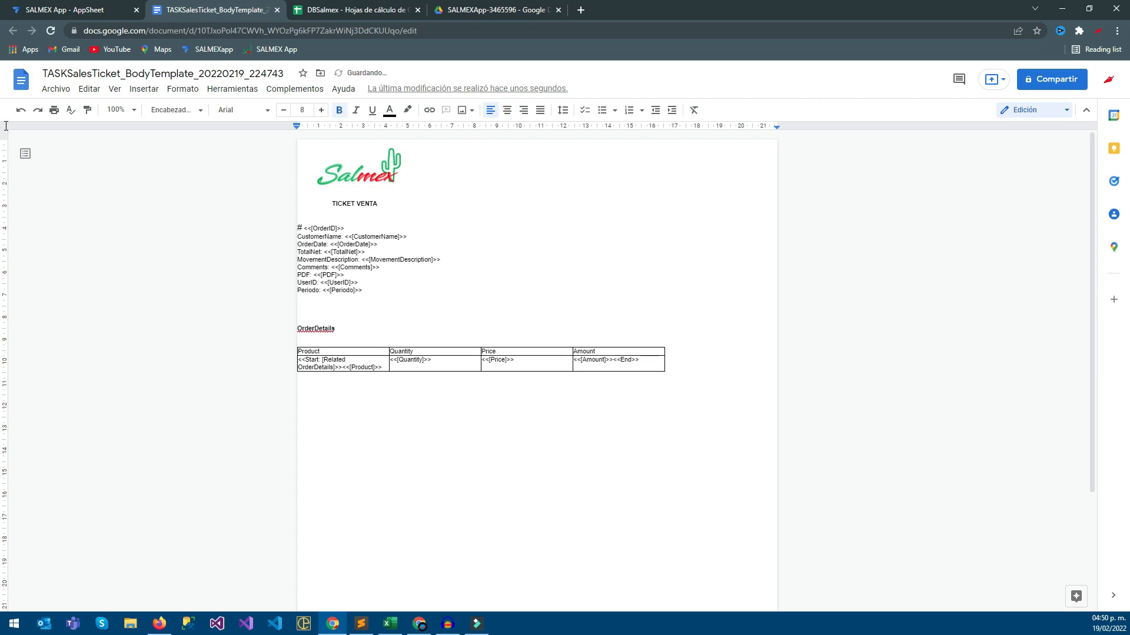
key(Delete)
Set the font size of # <<[OrderID]>> in the heading to 8
key(shift+End)
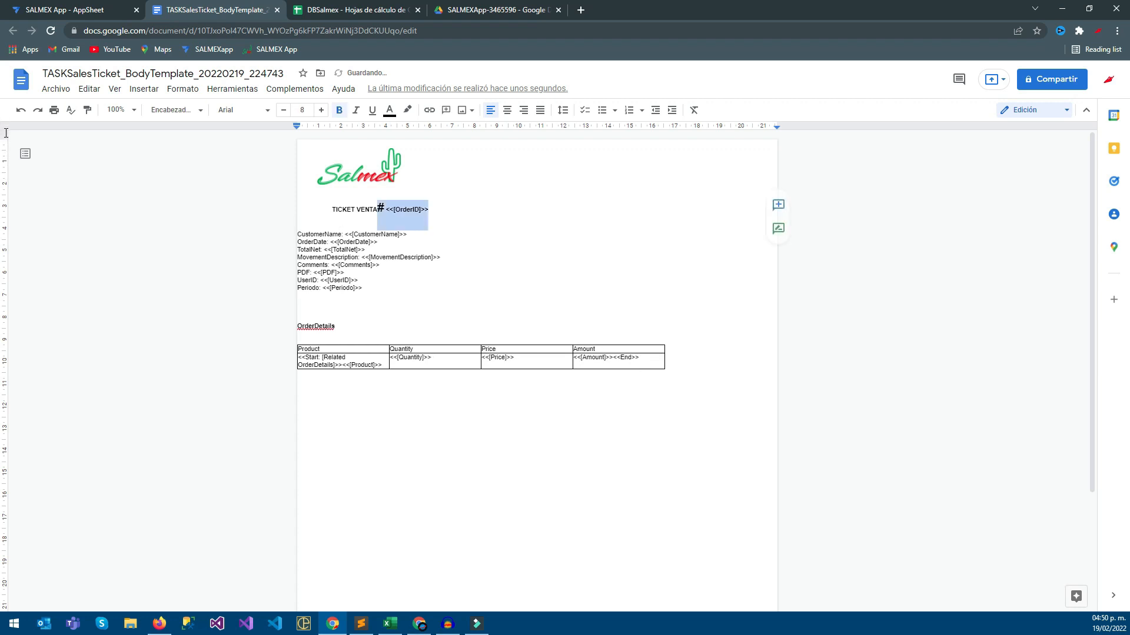
key(ctrl+shift+period)
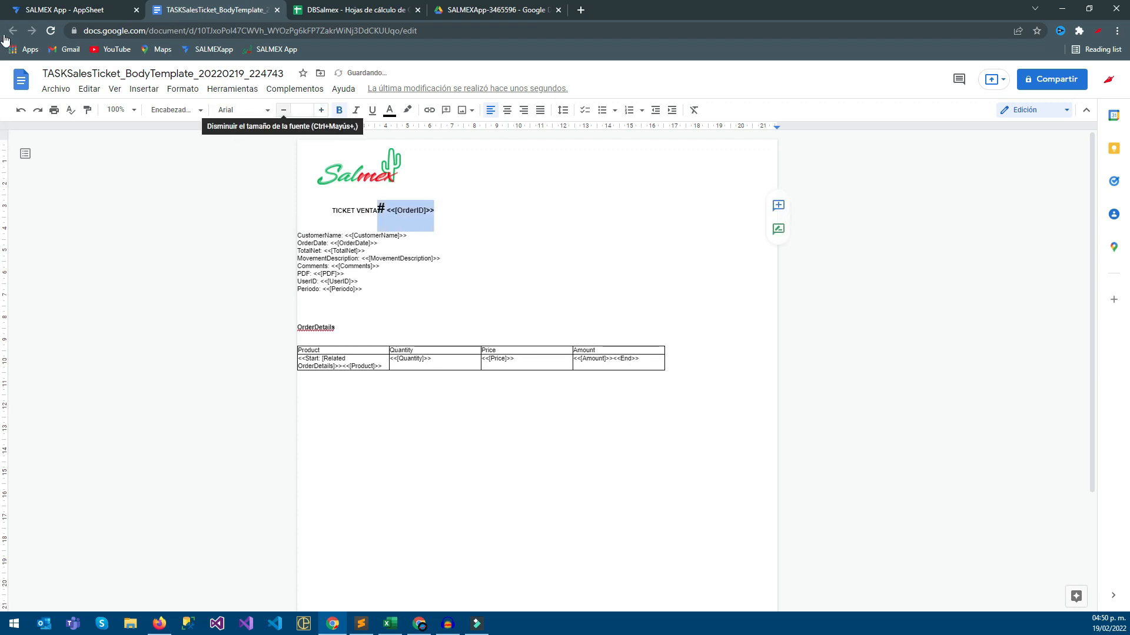
click(302, 110)
key(Return)
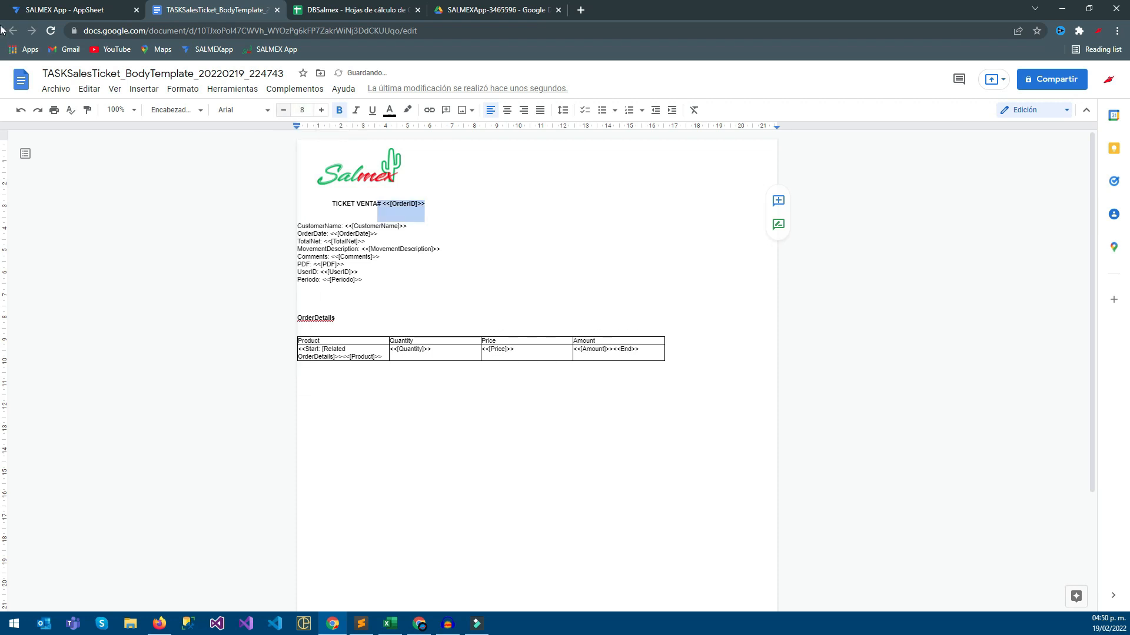
Move # <<[OrderID]>> onto its own line below the TICKET VENTA heading
key(Left)
text(3.)
key(BackSpace)
key(BackSpace)
key(Return)
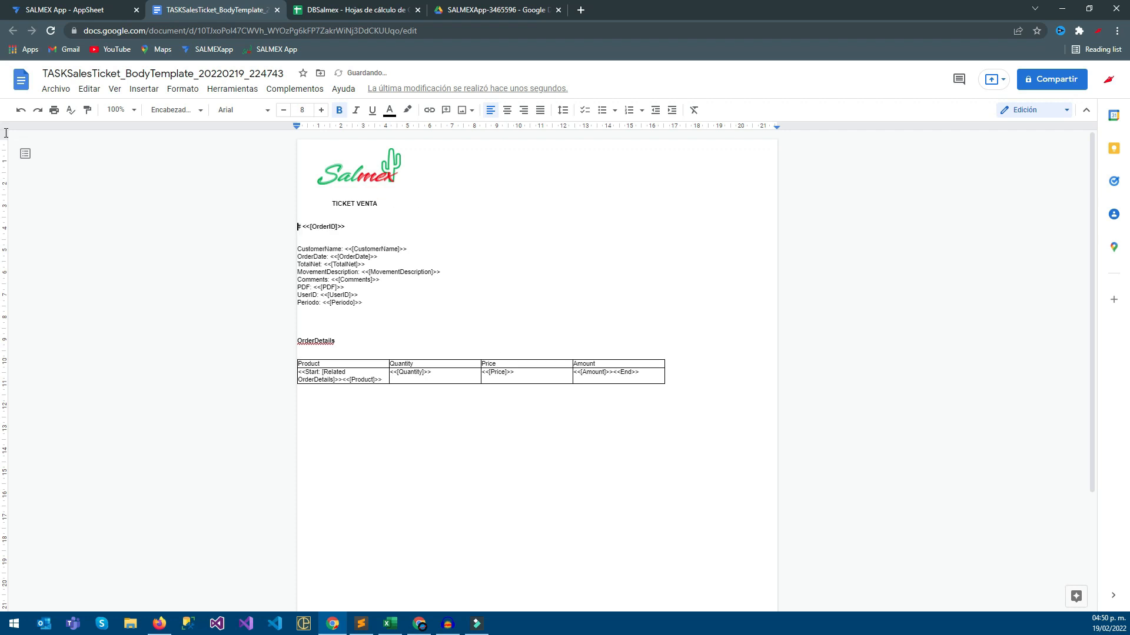
Set the TICKET VENTA and # <<[OrderID]>> lines to single line spacing and remove the space before the paragraphs
drag(6, 155, 0, 139)
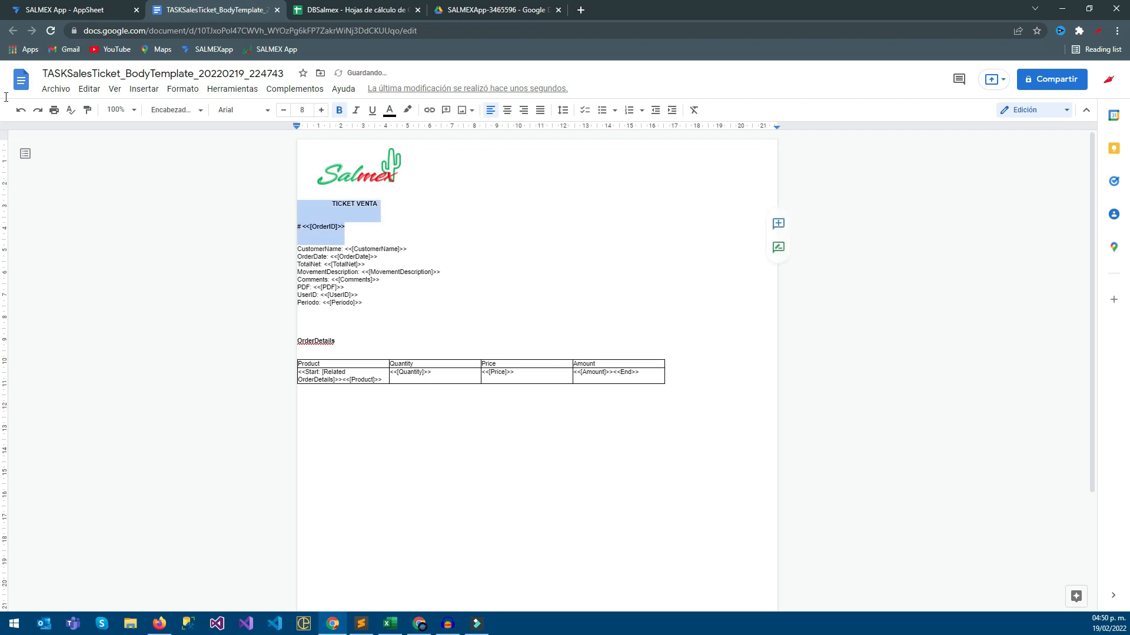
click(563, 110)
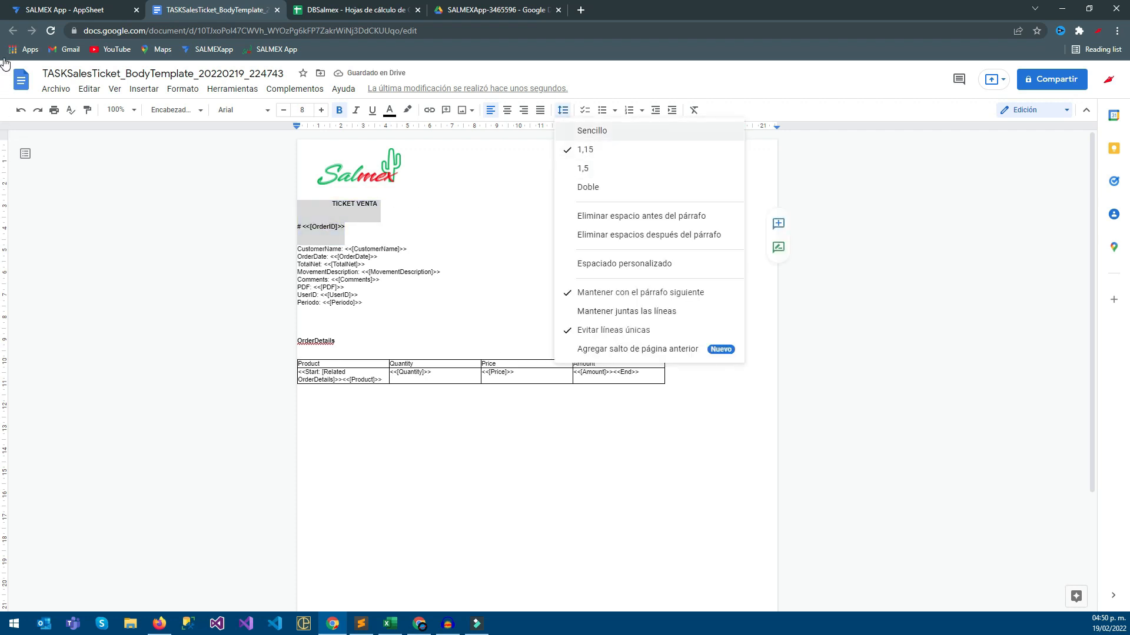
click(591, 131)
click(563, 110)
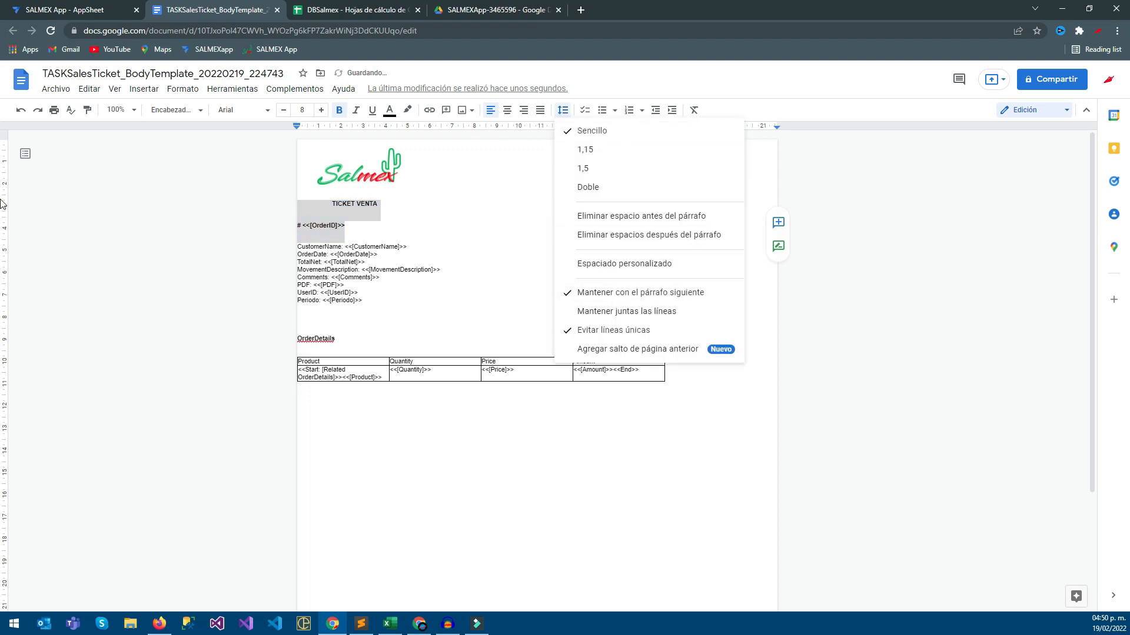
click(642, 215)
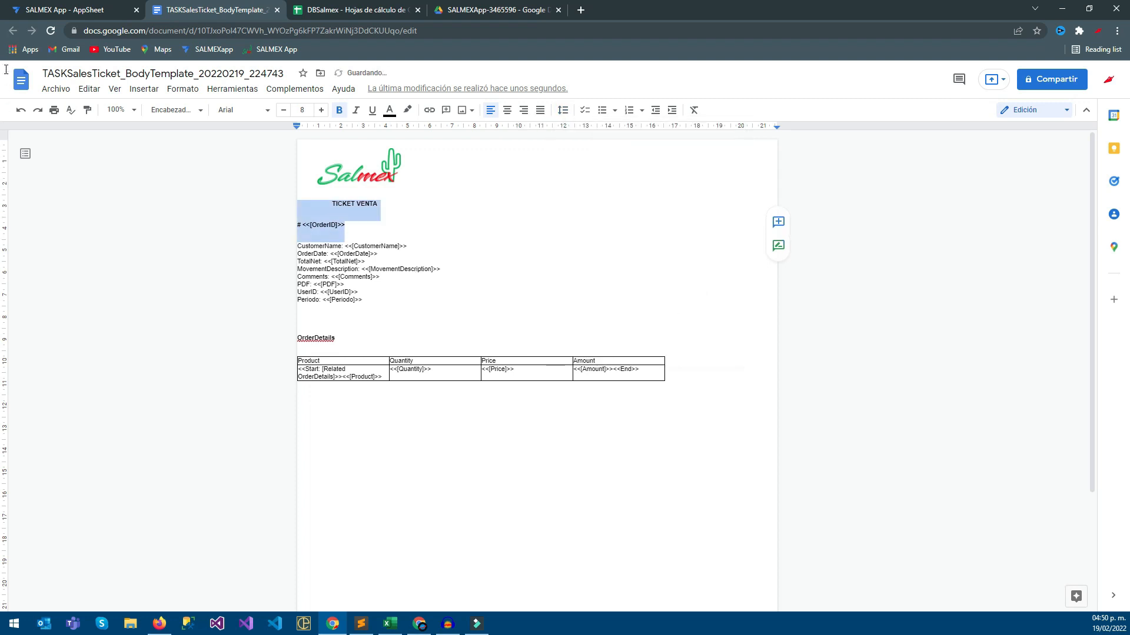
Try toggling the keep-with-next-paragraph option on the TICKET VENTA and # <<[OrderID]>> lines
click(563, 110)
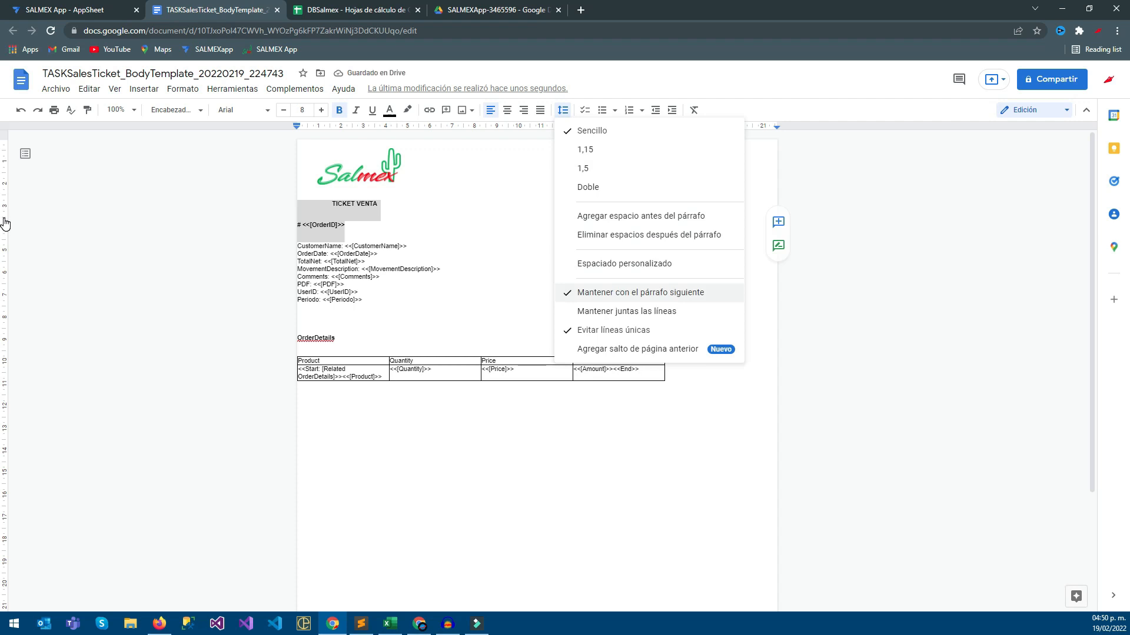
key(Down)
key(Down)
key(Return)
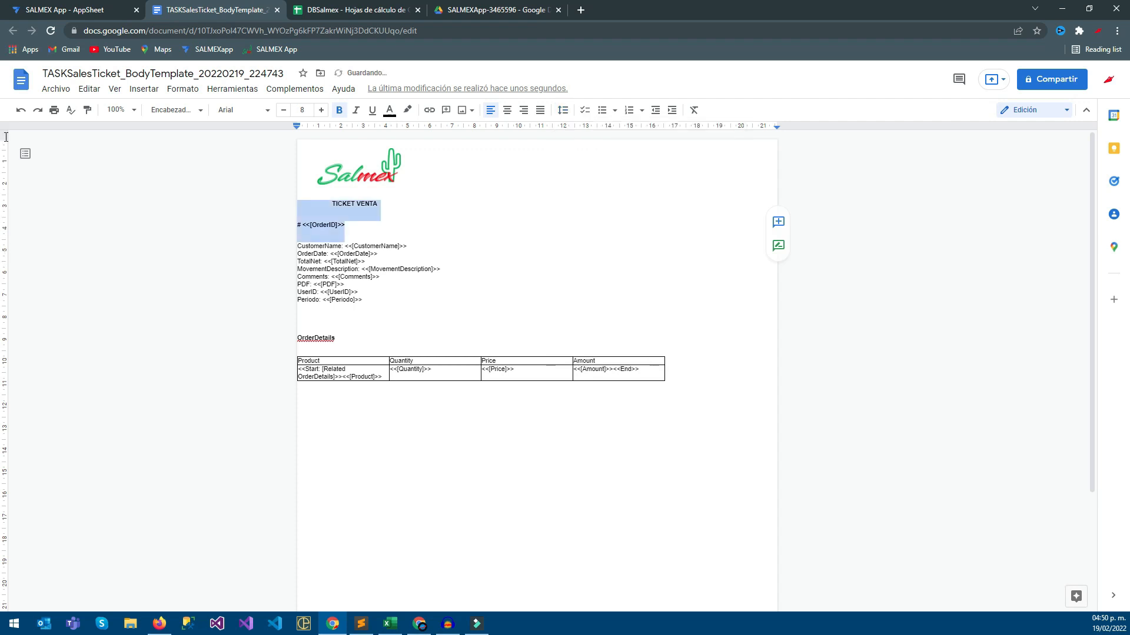
click(563, 110)
click(642, 292)
click(342, 204)
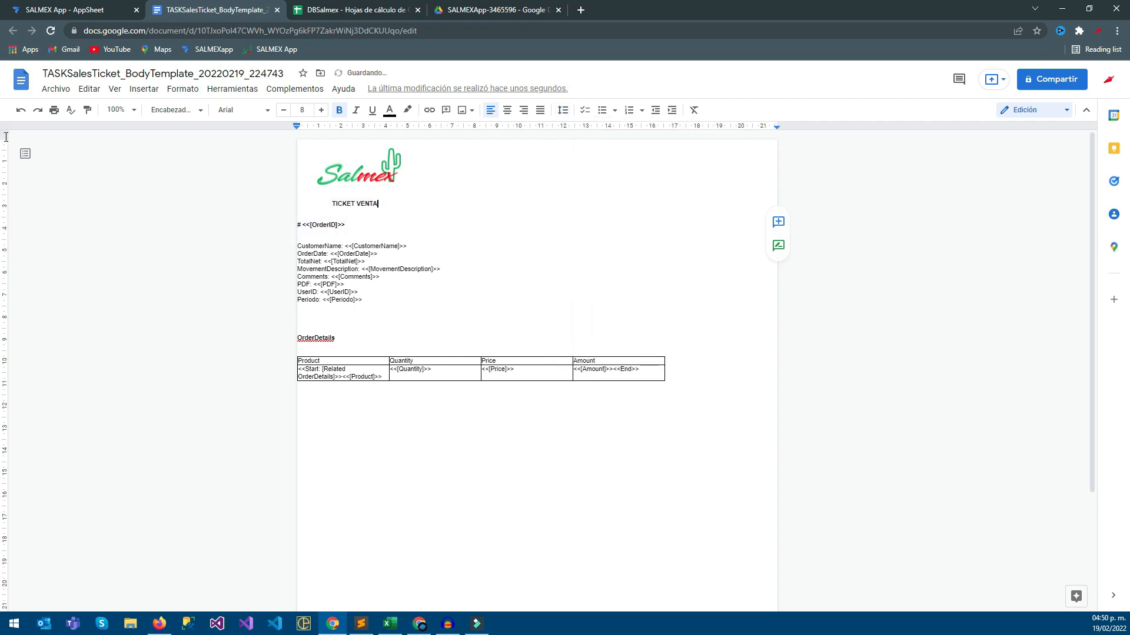
drag(345, 225, 298, 203)
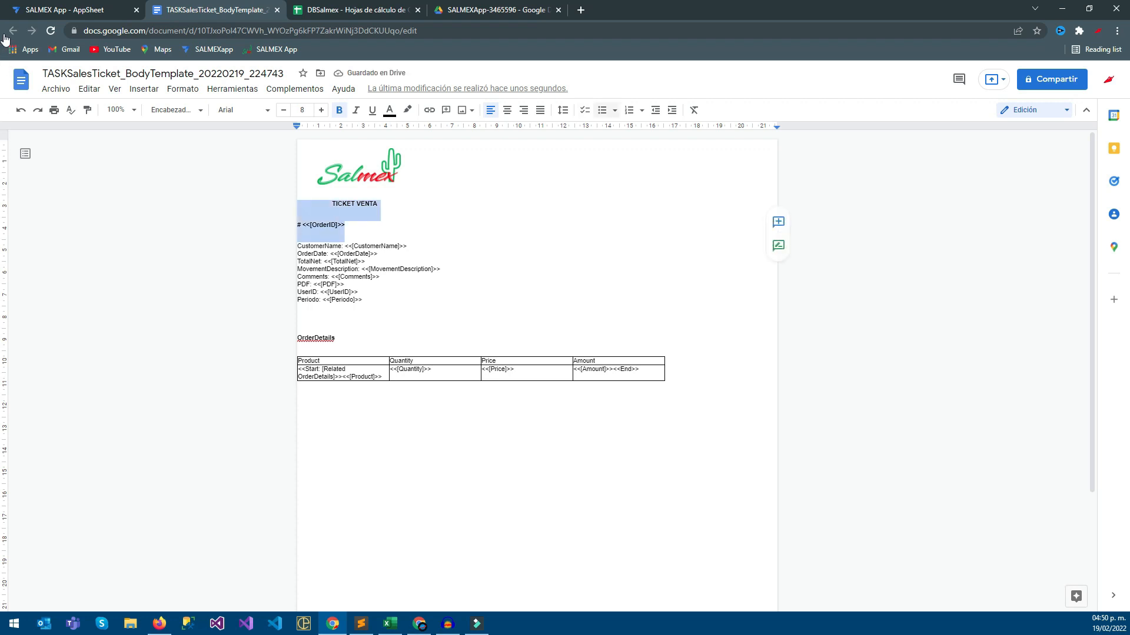
click(615, 110)
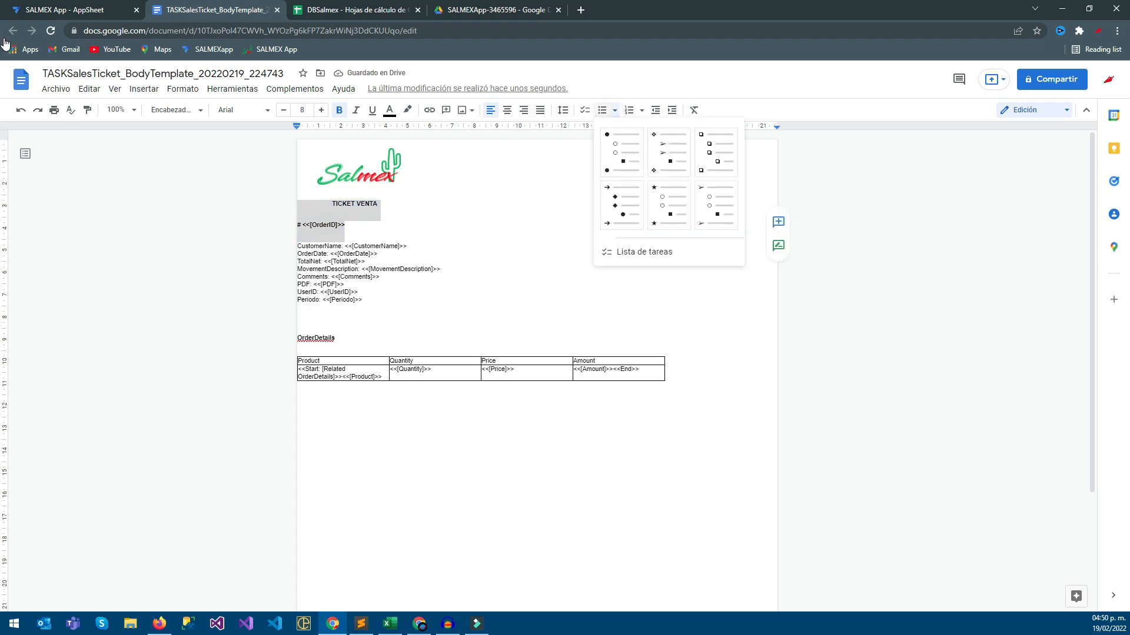
click(346, 230)
Copy the normal text formatting of the CustomerName and OrderDate lines onto the TICKET VENTA and # <<[OrderID]>> lines
drag(377, 253, 297, 245)
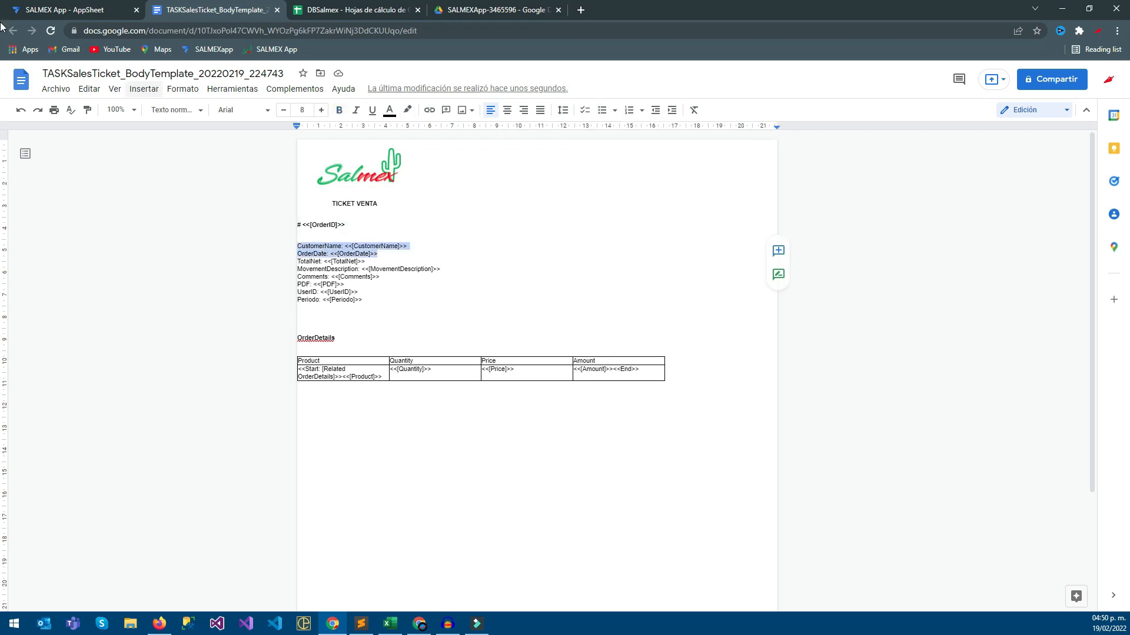
click(87, 110)
mouse_move(345, 225)
mouse_down()
mouse_move(298, 205)
mouse_move(322, 212)
mouse_up()
click(344, 212)
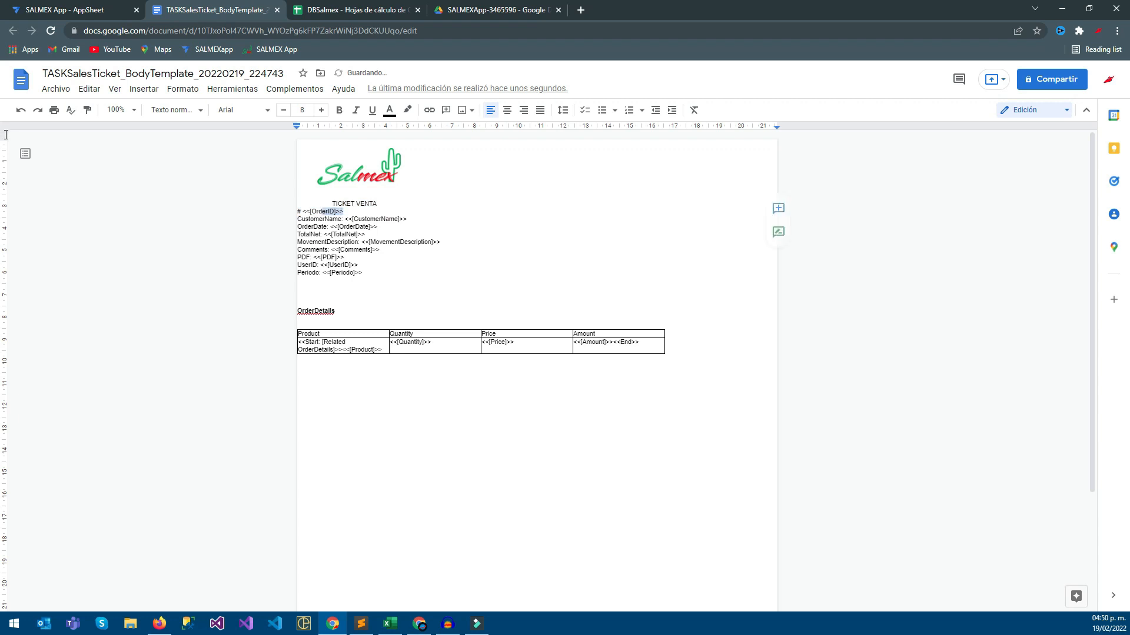
Indent # <<[OrderID]>> with spaces to sit beneath TICKET VENTA and insert blank lines below it
click(298, 212)
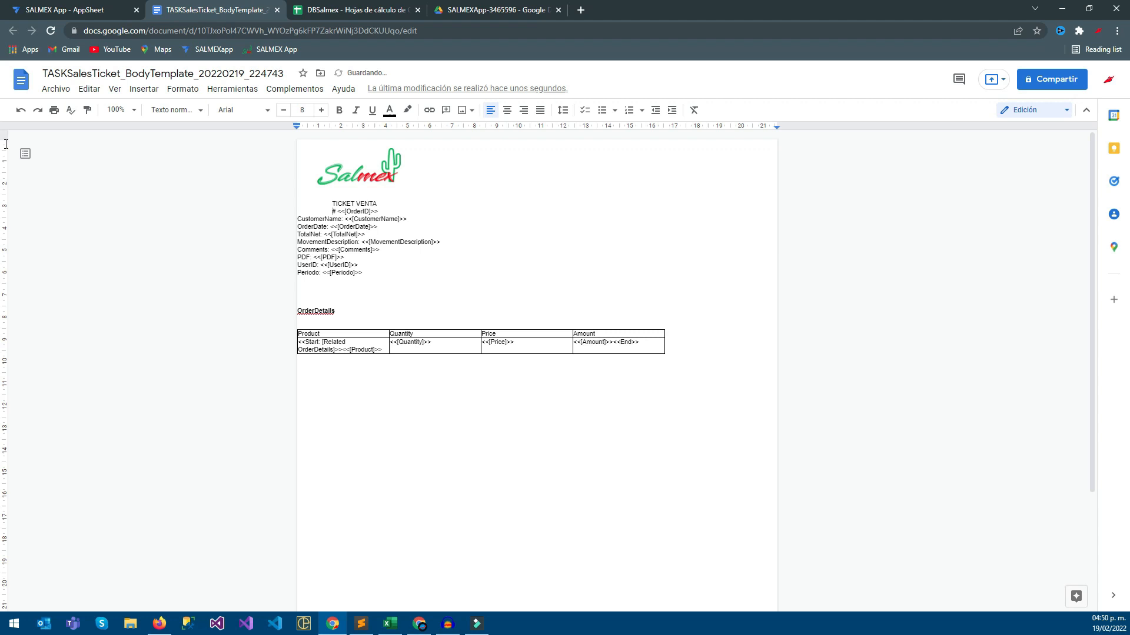
key(Return)
key(Return)
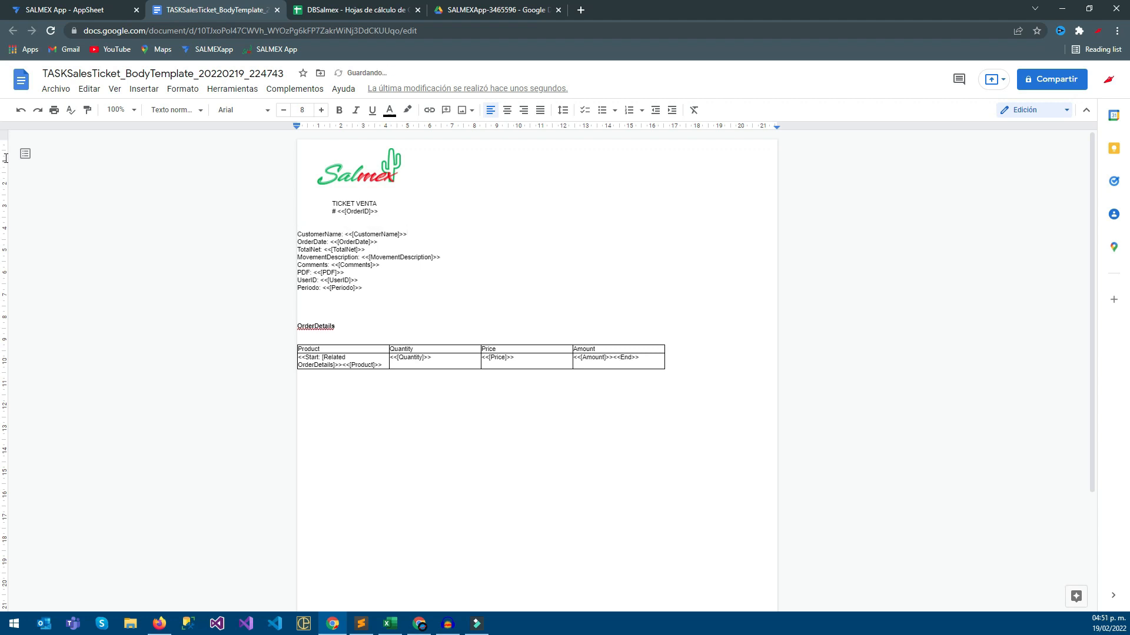
Delete the CustomerName line and the OrderDate label, placing <<[OrderDate]>> indented directly beneath # <<[OrderID]>>
key(shift+Home)
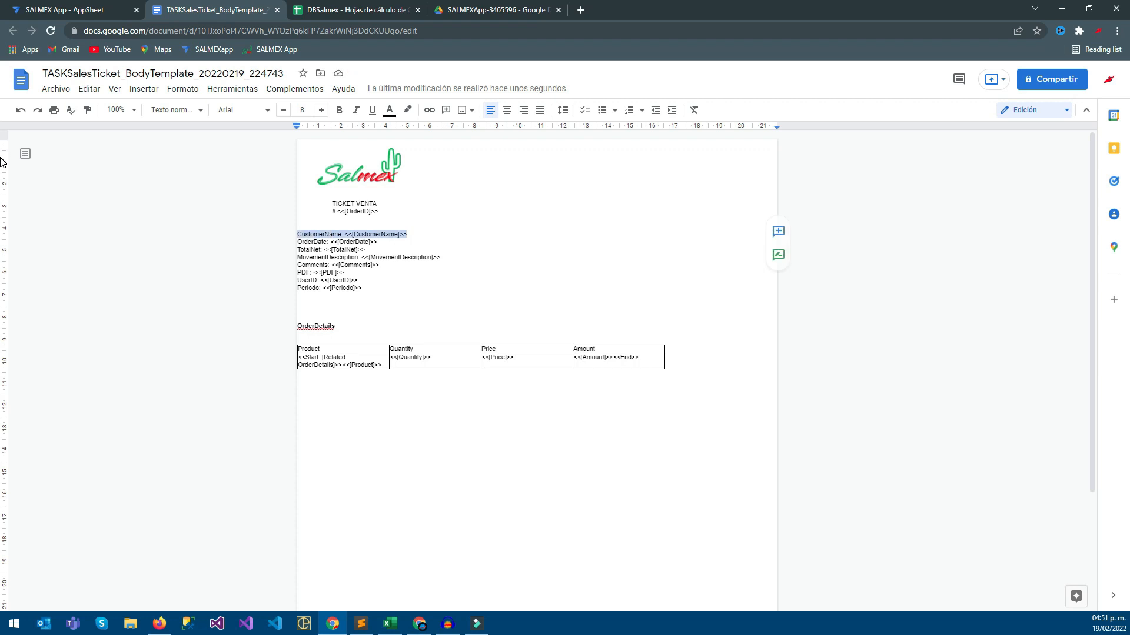
key(BackSpace)
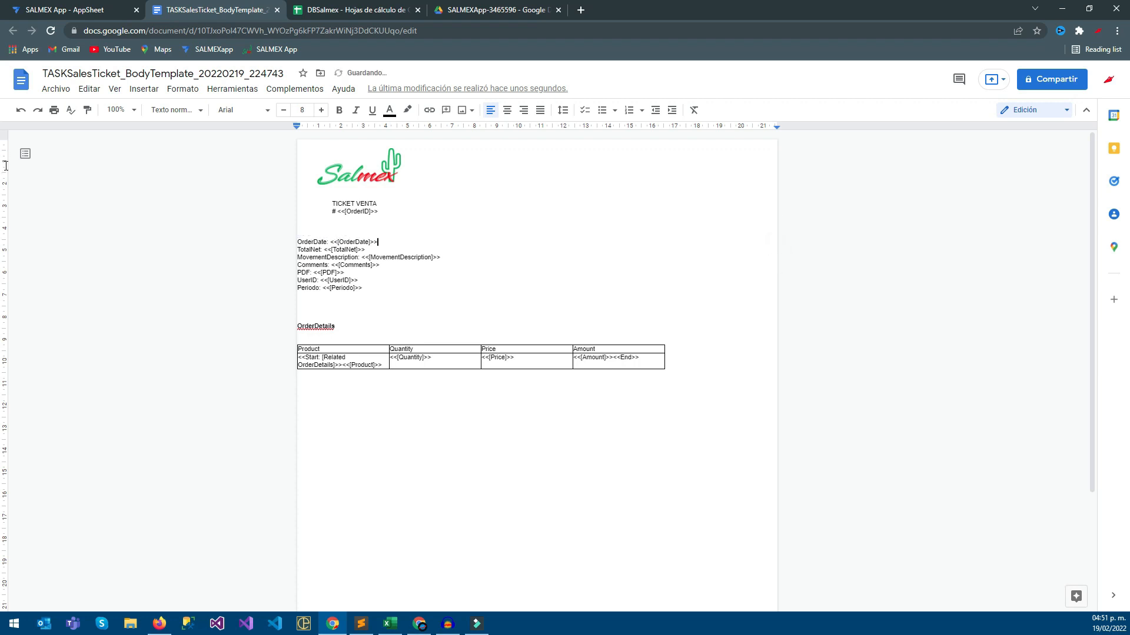
key(ctrl+shift+Right)
key(ctrl+shift+Right)
key(Delete)
key(BackSpace)
key(BackSpace)
key(BackSpace)
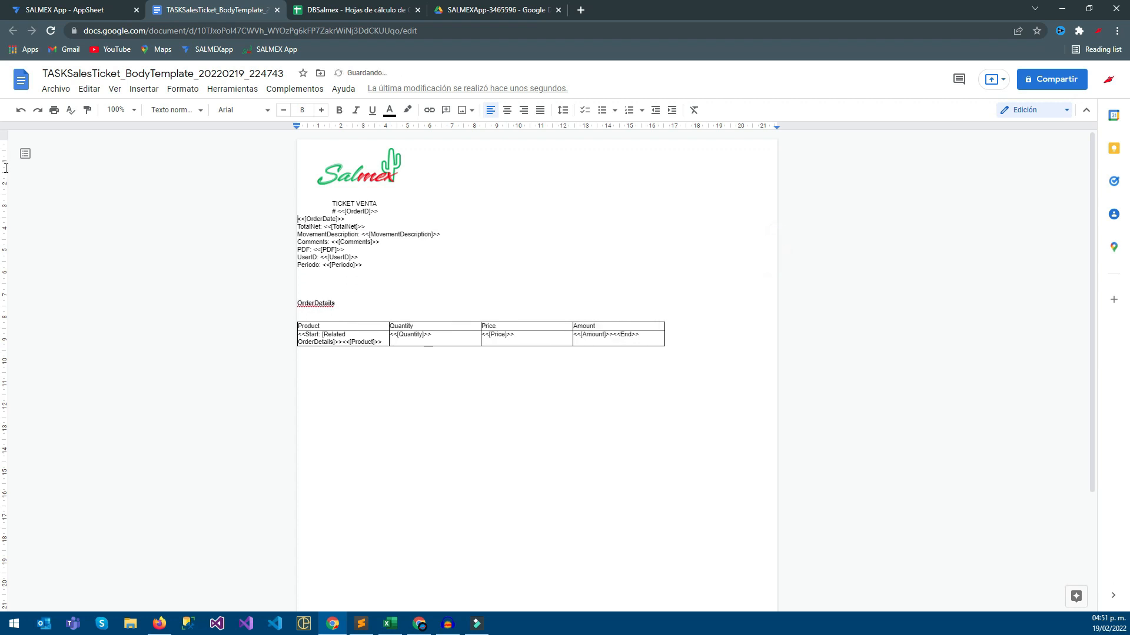
key(BackSpace)
key(BackSpace)
Make the # <<[OrderID]>> line bold
key(Up)
key(shift+End)
key(ctrl+b)
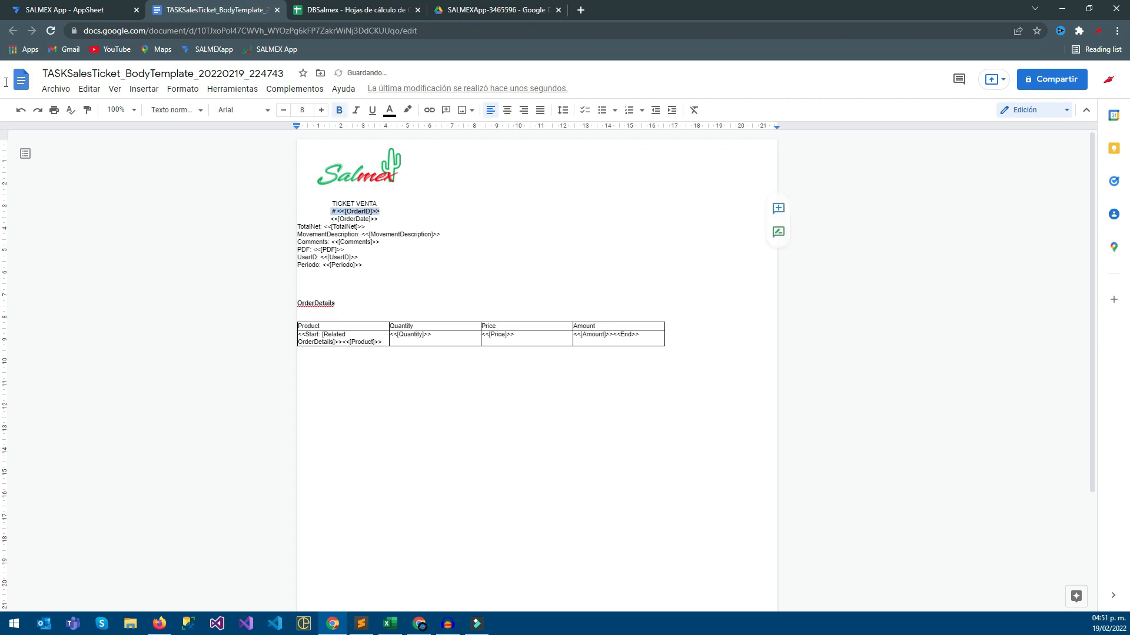
Insert four line breaks after <<[OrderDate]>> to separate it from the TotalNet line
key(Down)
key(Down)
key(Left)
key(shift+Home)
key(Right)
key(shift+Right)
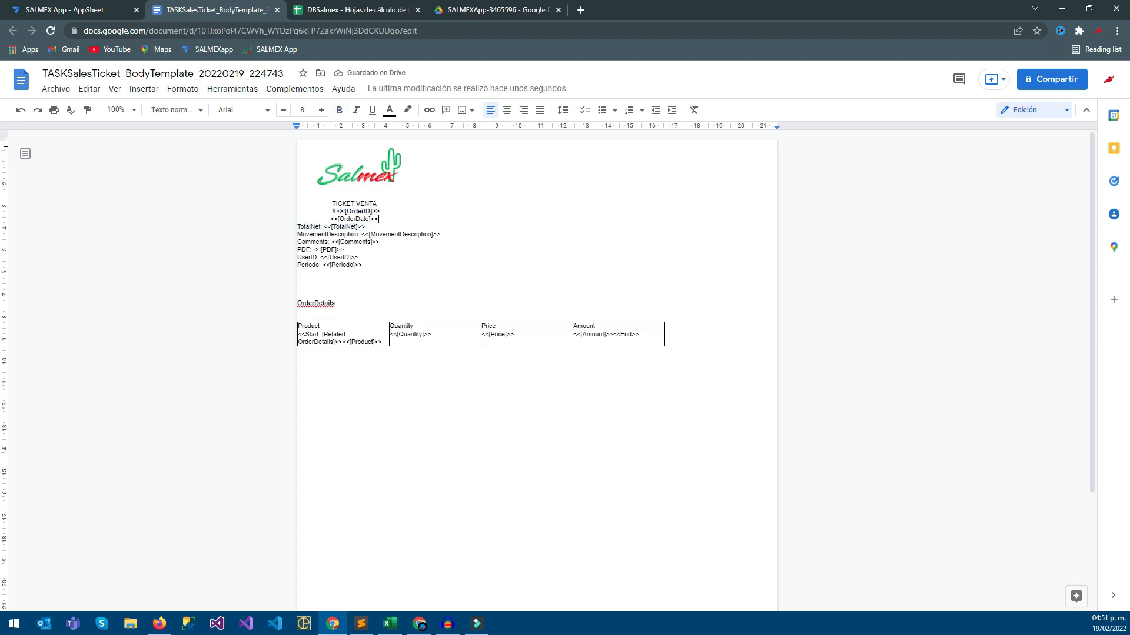
key(Return)
key(Return)
key(Return)
key(Return)
Delete the MovementDescription, Comments, PDF, UserID and Periodo lines along with surplus blank lines
drag(363, 296, 295, 265)
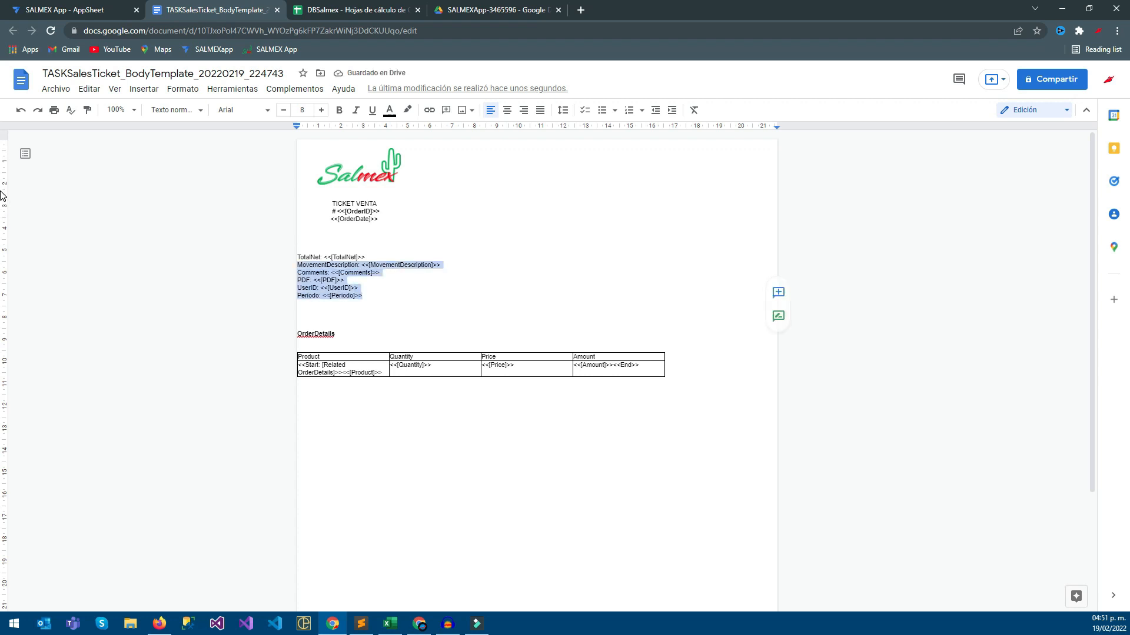
key(BackSpace)
key(BackSpace)
key(BackSpace)
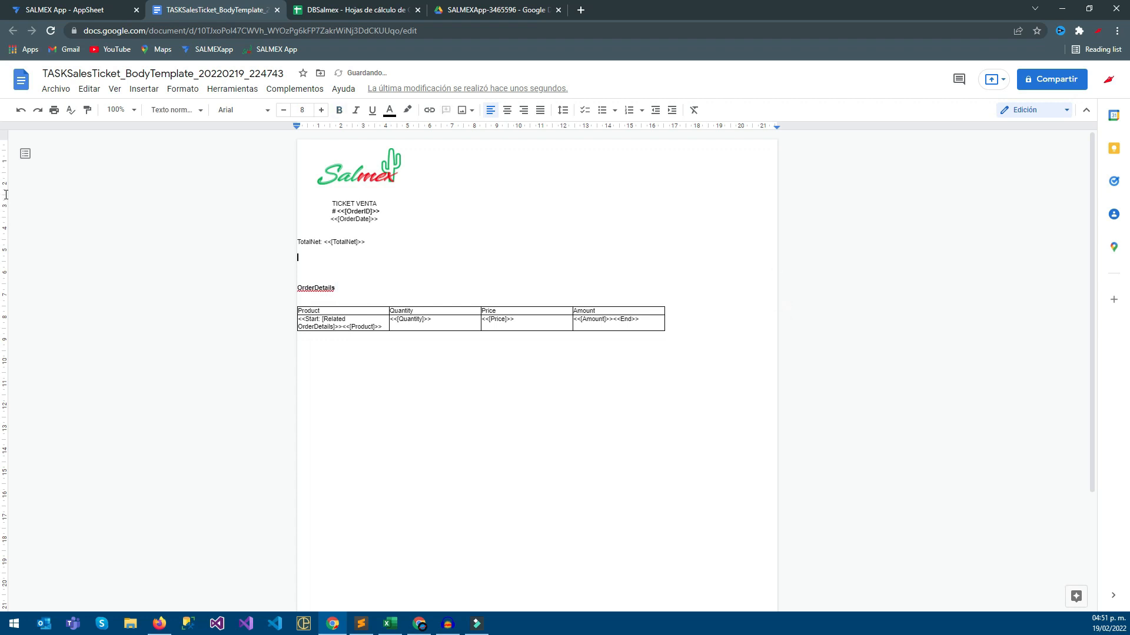
Replace the OrderDetails heading with the text Sus artículos: directly above the table
text(Sus)
key(Down)
key(shift+Home)
key(BackSpace)
key(BackSpace)
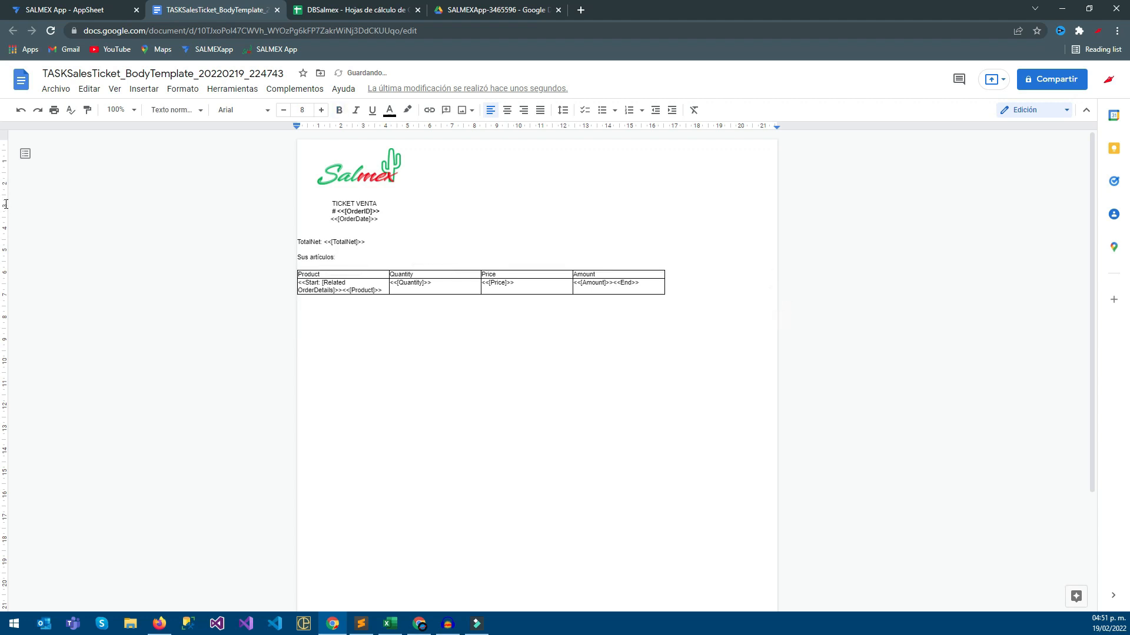
Narrow the Product, Quantity, Price and Amount columns so the table is about 8 cm wide
drag(389, 283, 349, 290)
drag(480, 289, 388, 289)
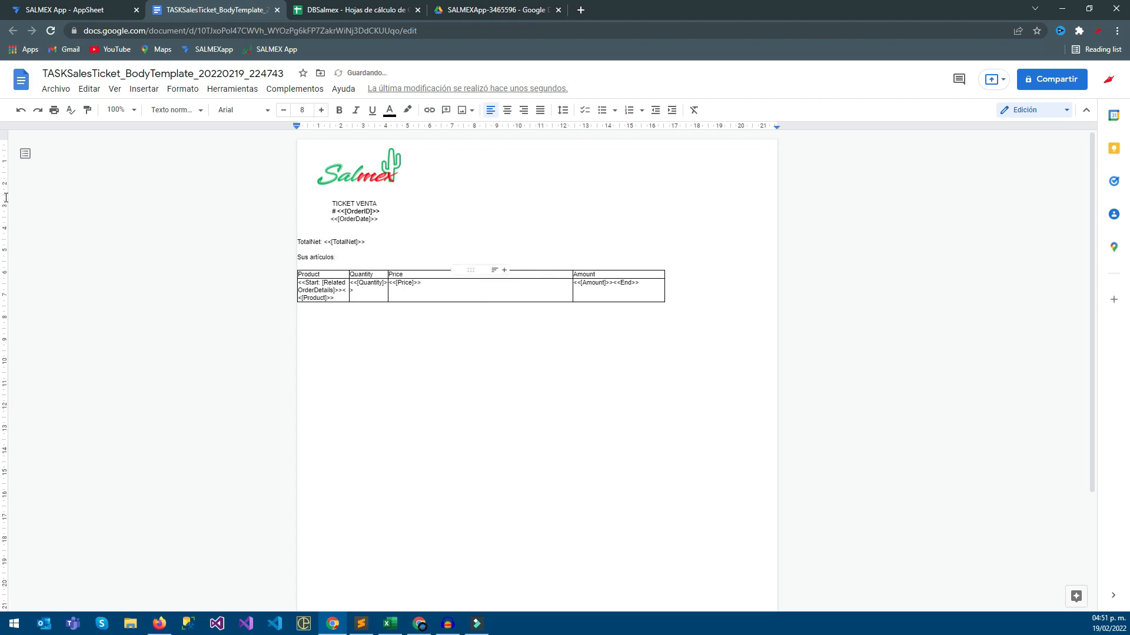
drag(573, 289, 434, 289)
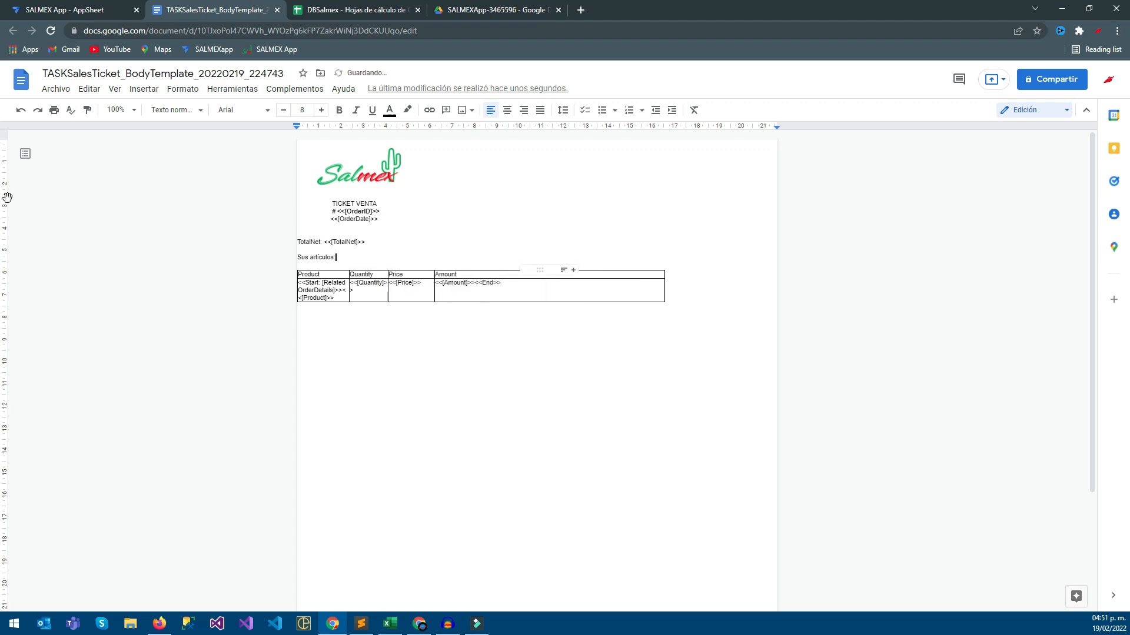
drag(664, 289, 481, 289)
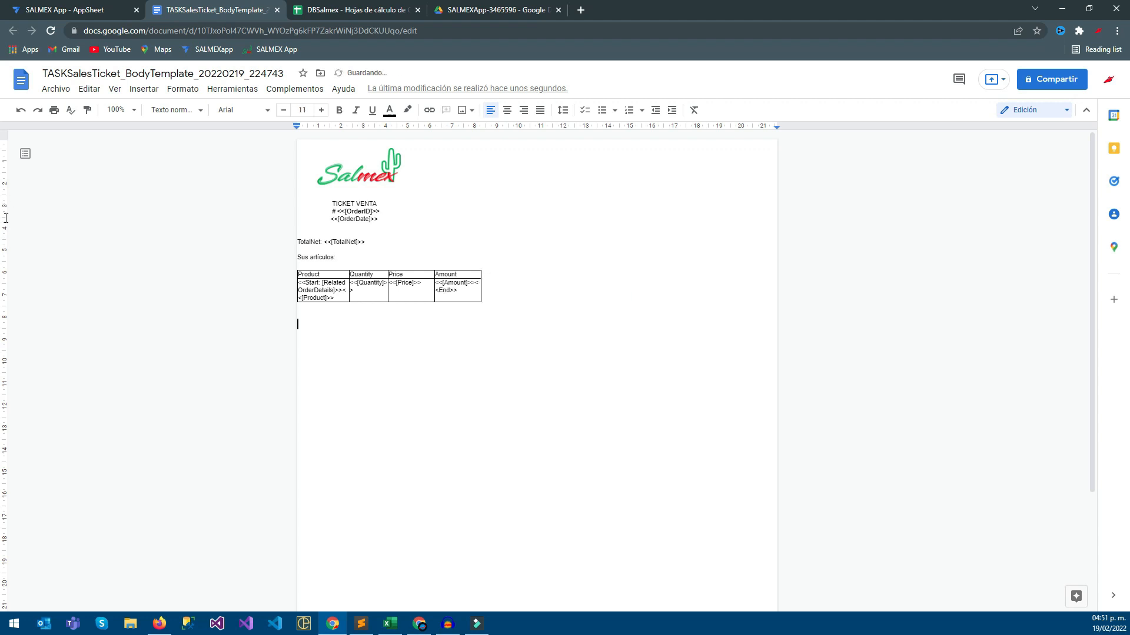
Add a Total a pagar $ line below the table and move <<[TotalNet]>> from the TotalNet line into it
text(Total a pagar)
drag(299, 234, 328, 241)
key(Left)
key(Left)
key(shift+End)
key(ctrl+c)
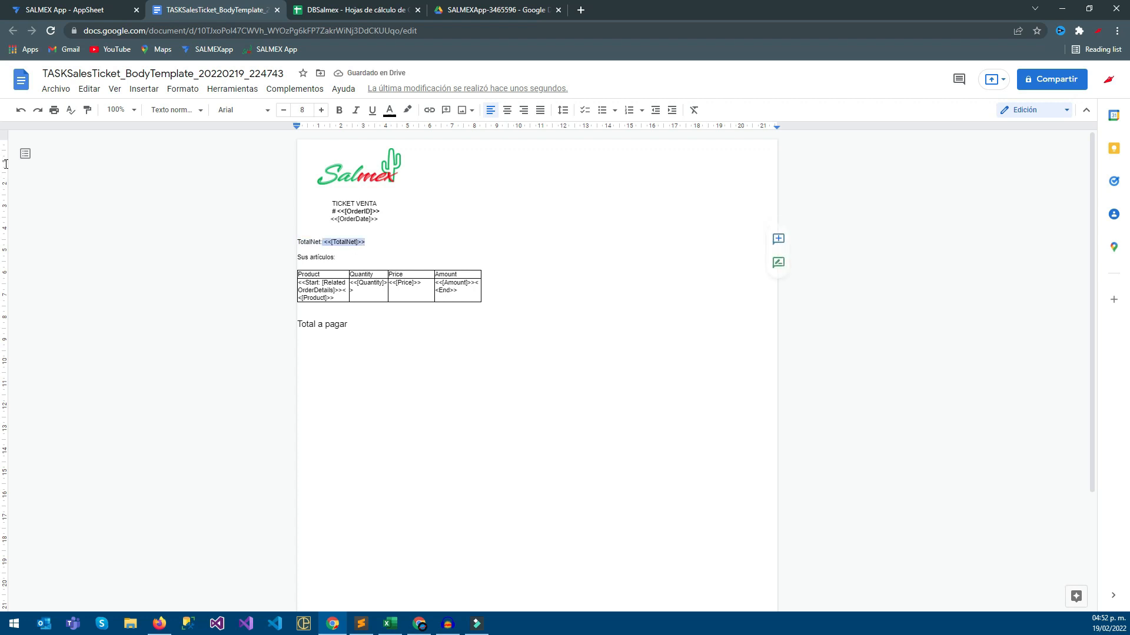
key(Delete)
key(ctrl+End)
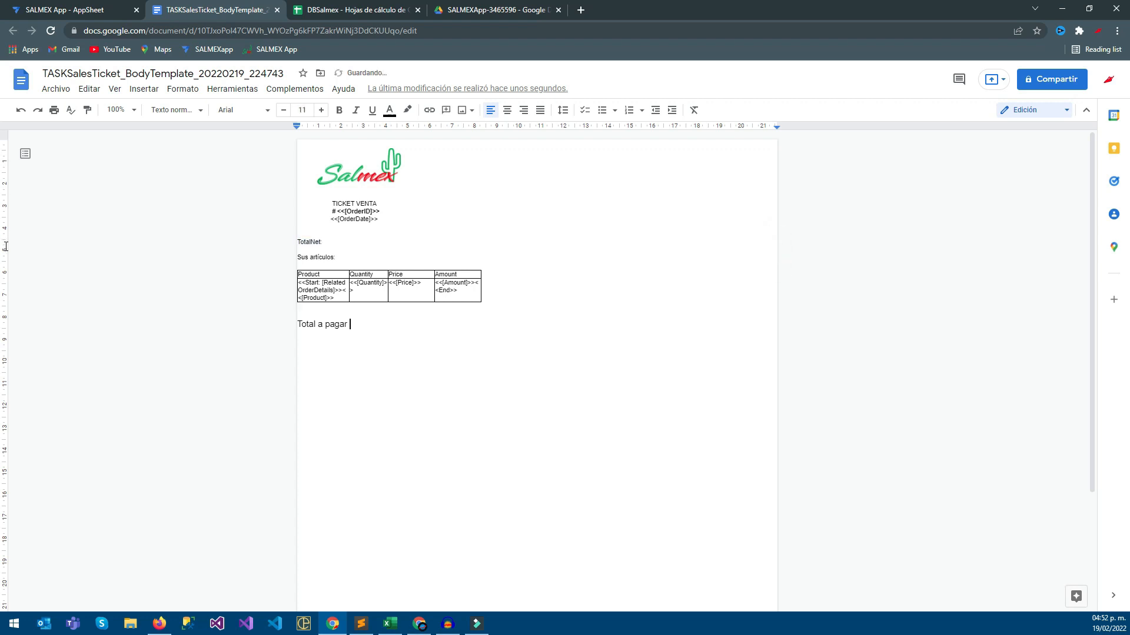
key(ctrl+v)
Set the font size of the whole Total a pagar line to 8
key(shift+Home)
click(301, 110)
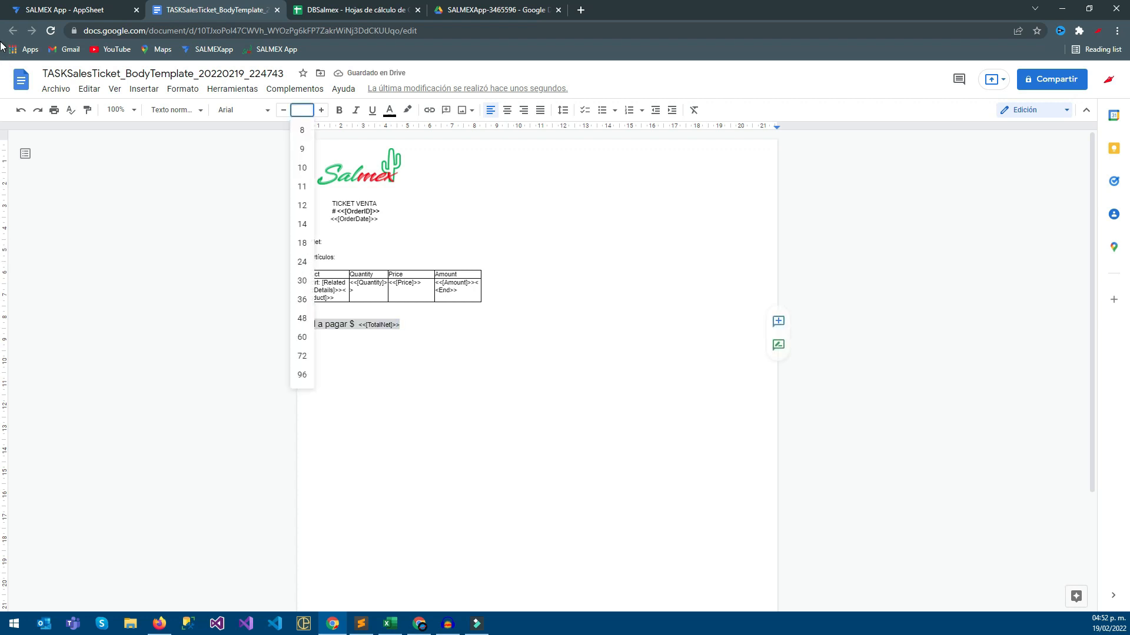
text(8)
key(Return)
key(End)
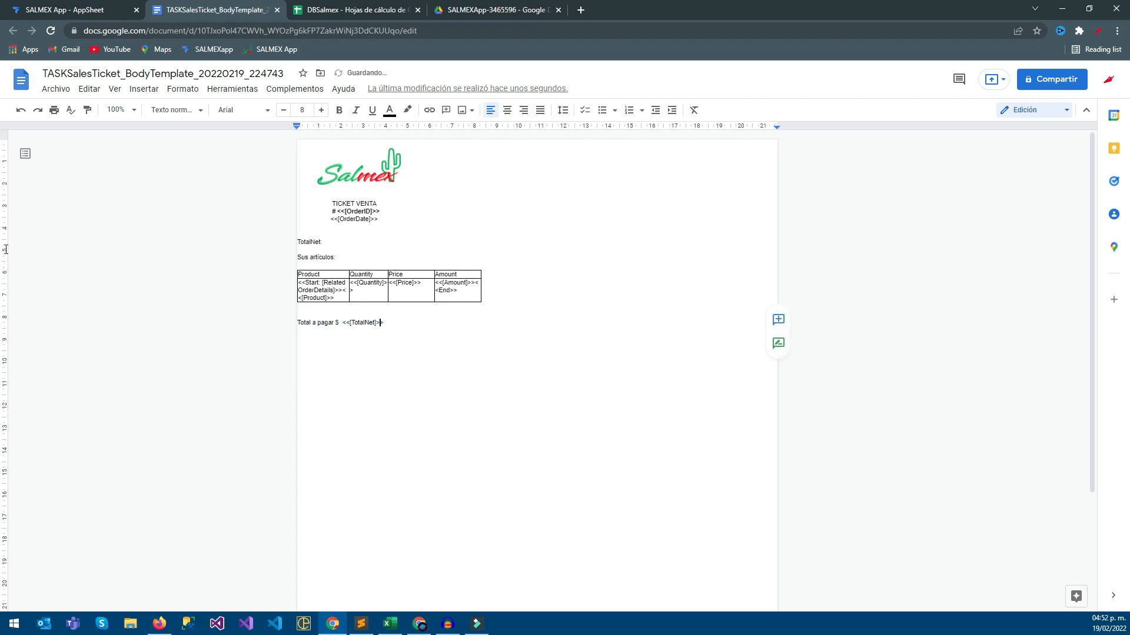
Make $ <<[TotalNet]>> in the total line bold and increase its font size to 10
key(ctrl+shift+Left)
key(ctrl+shift+Left)
key(ctrl+b)
key(ctrl+shift+period)
key(ctrl+shift+period)
Indent the Total a pagar line toward the table's right side and narrow the table to about 7 cm wide
click(404, 284)
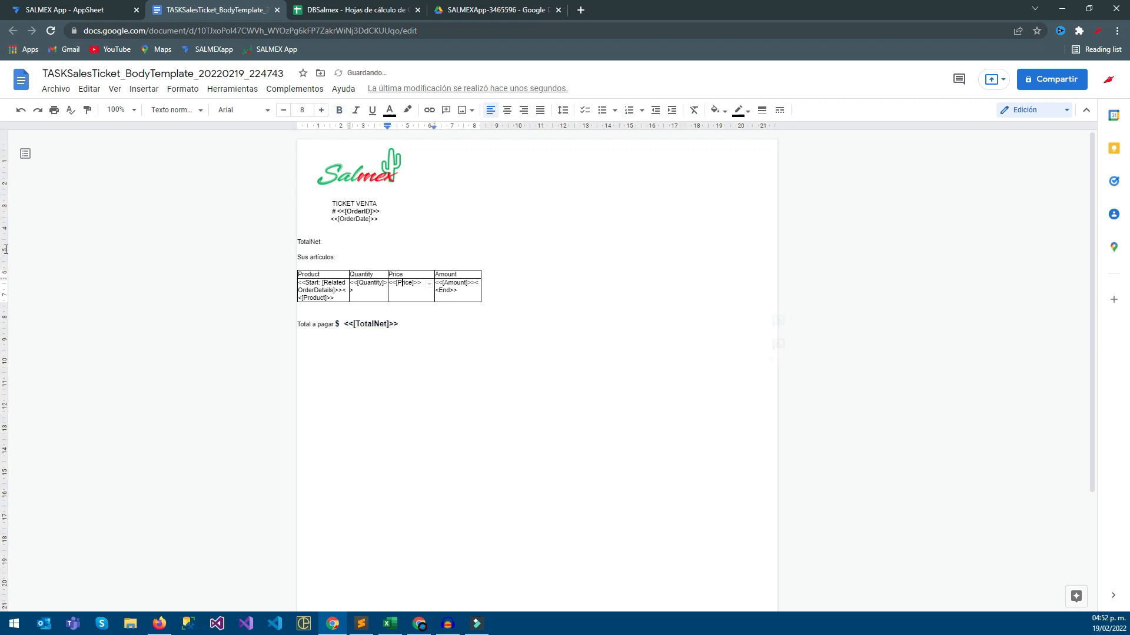
key(Down)
key(Down)
key(Down)
key(Home)
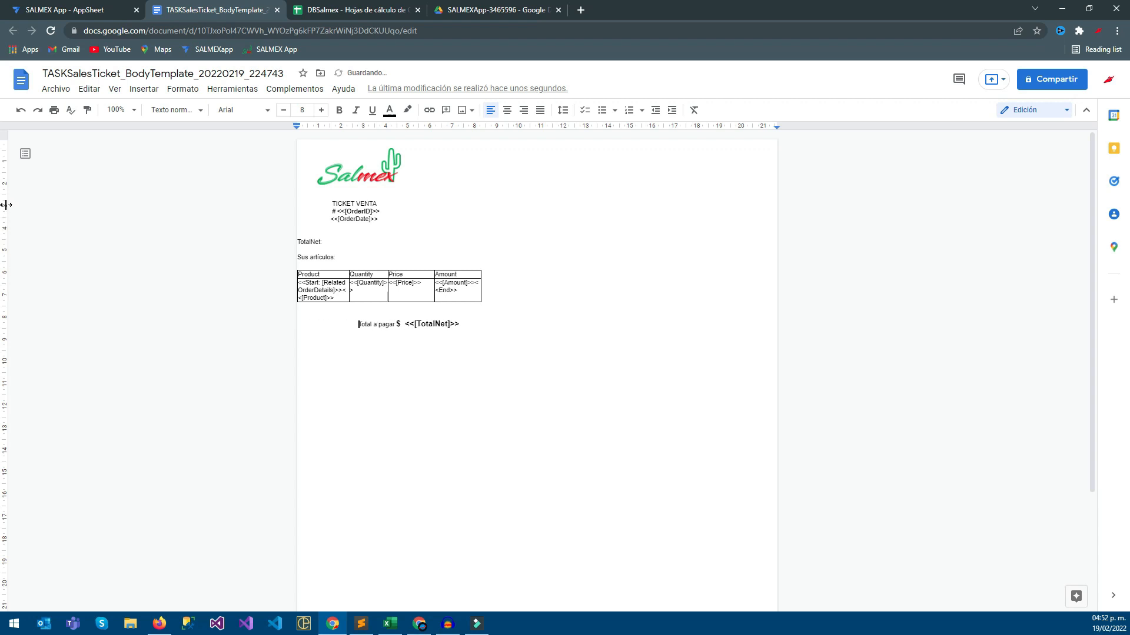
mouse_move(388, 277)
mouse_down()
mouse_move(377, 276)
mouse_move(403, 283)
mouse_up()
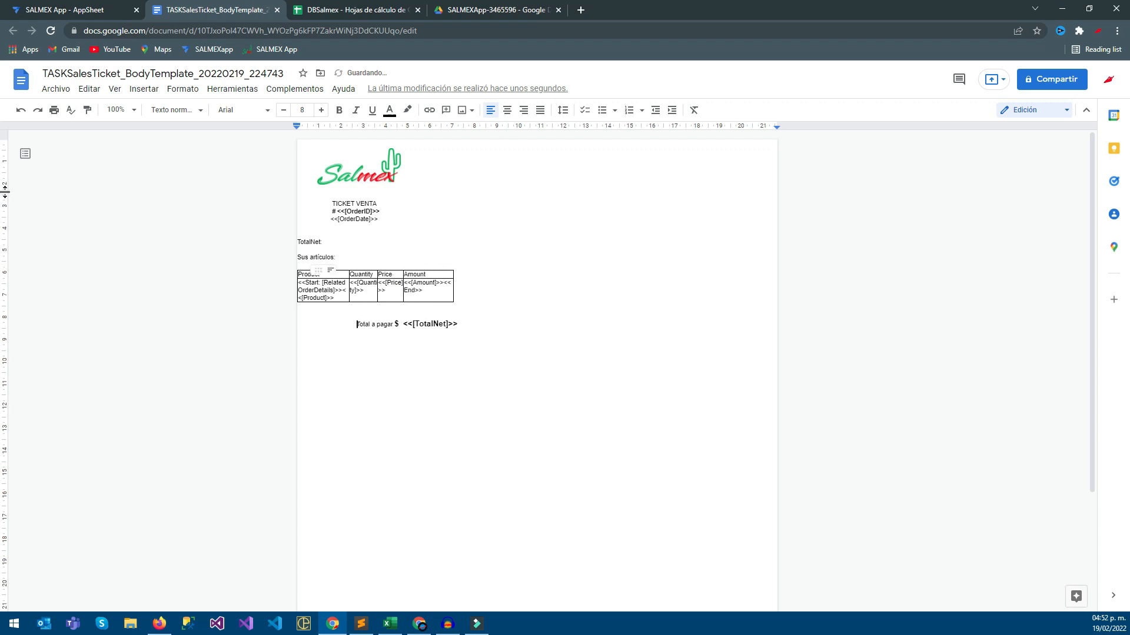
Replace the leftover TotalNet label with a separator line of underscores spanning the ticket width above Sus artículos
key(Up)
key(Up)
key(Up)
key(Down)
key(shift+Home)
key(BackSpace)
key(BackSpace)
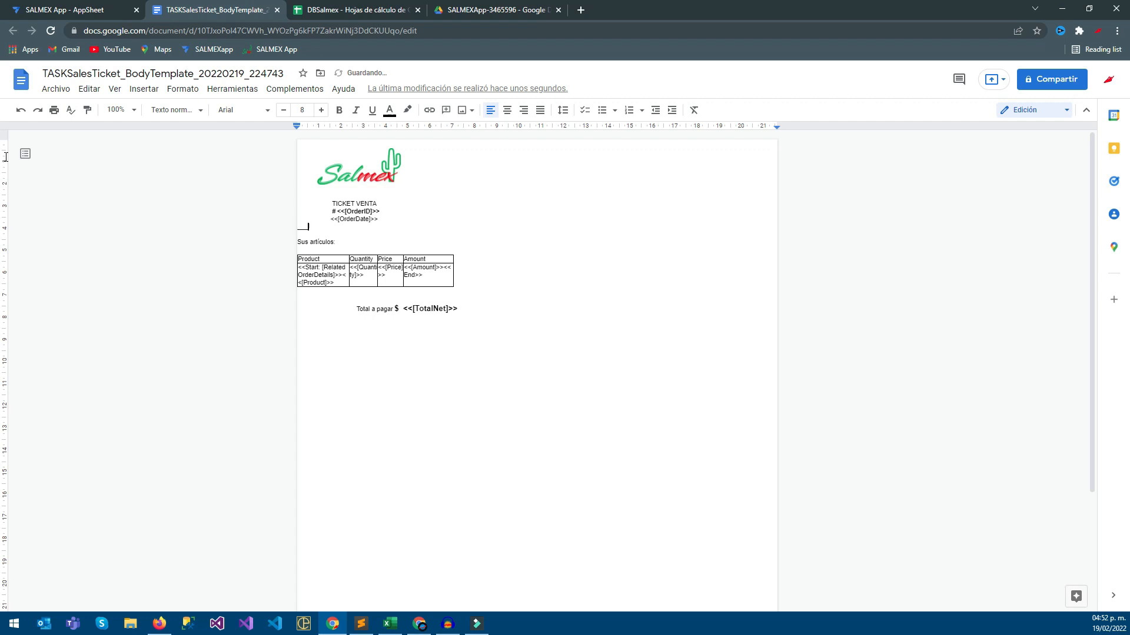
text(___________________________________________)
click(451, 263)
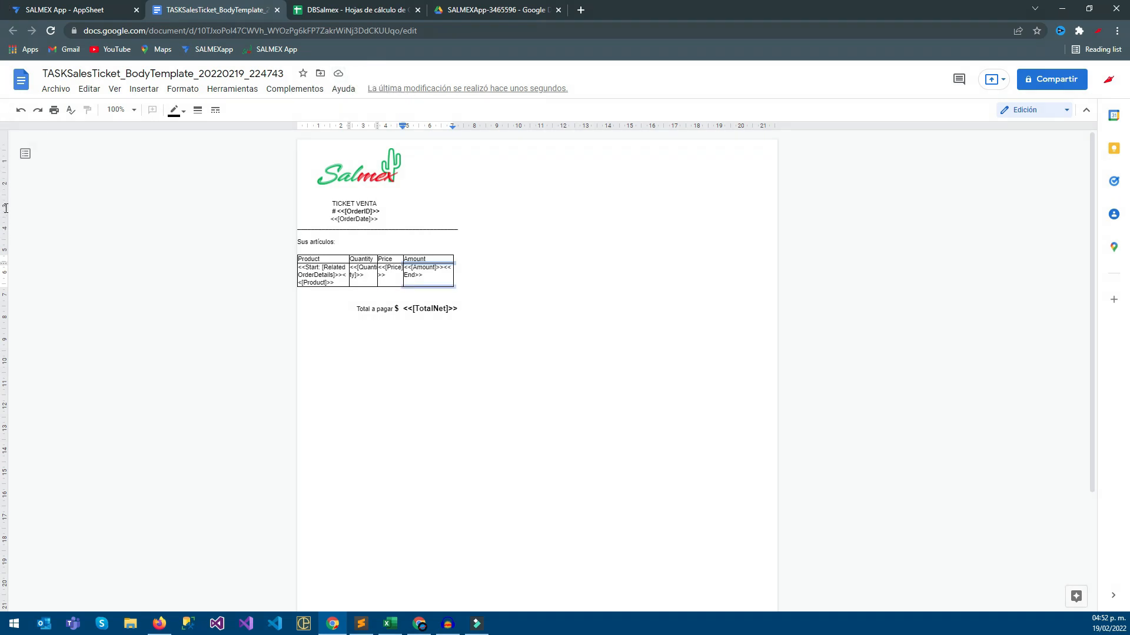
click(359, 167)
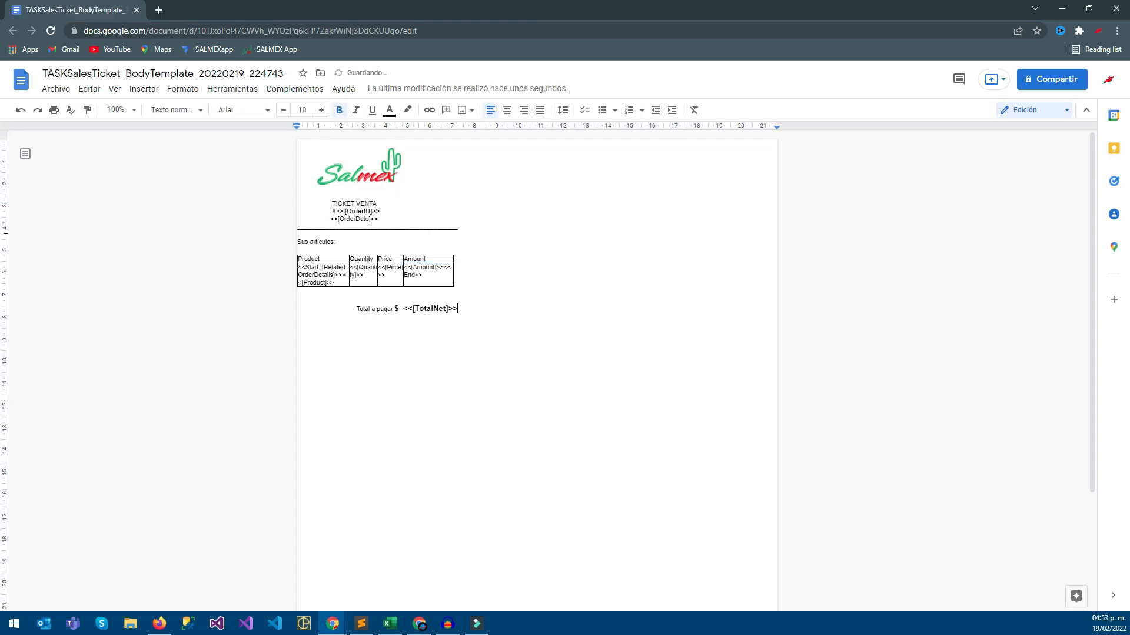
Add the line "¡Gracias por compra!" in regular weight below the total line and indent it from the margin
key(Return)
text(¡Gracias por compra!)
key(shift+Home)
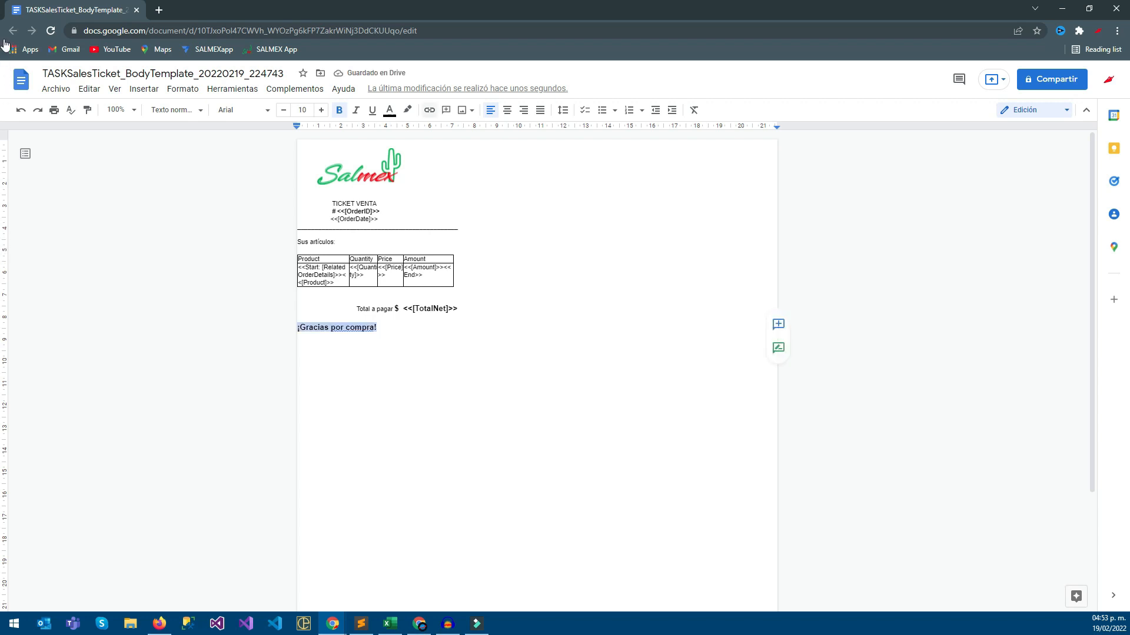
key(ctrl+b)
key(Left)
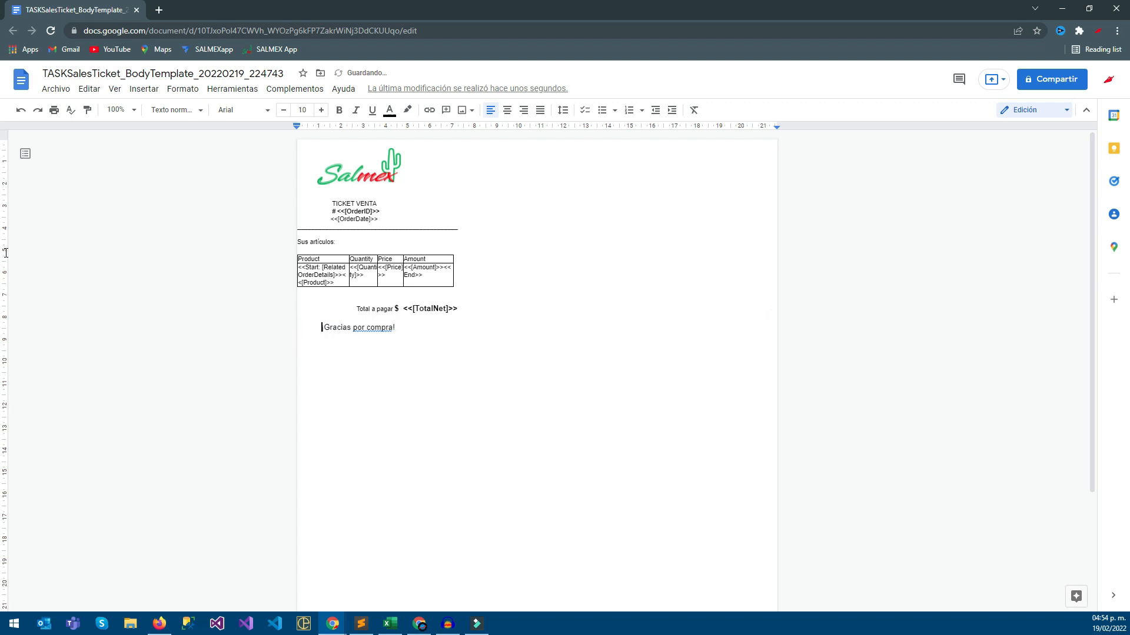
Insert a blank line above "¡Gracias por compra!" and adjust its indent so it sits centered on the ticket
key(Up)
key(shift+Right)
key(Return)
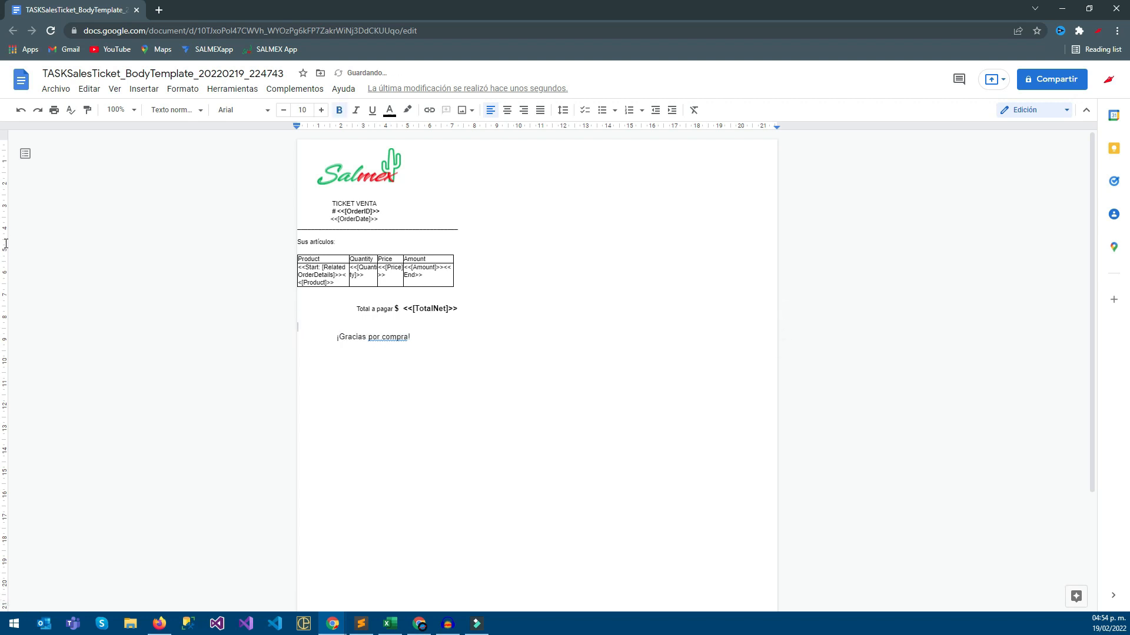
key(Down)
key(BackSpace)
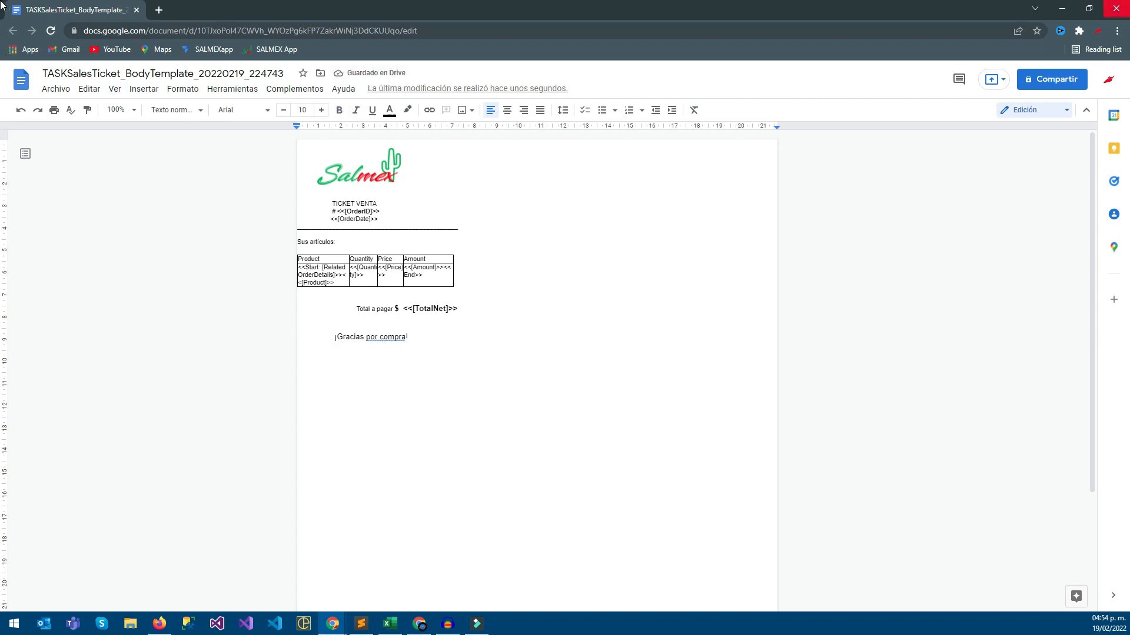
Close the template window, reopen the template from the ticket task's settings, and save the AppSheet app
click(1116, 9)
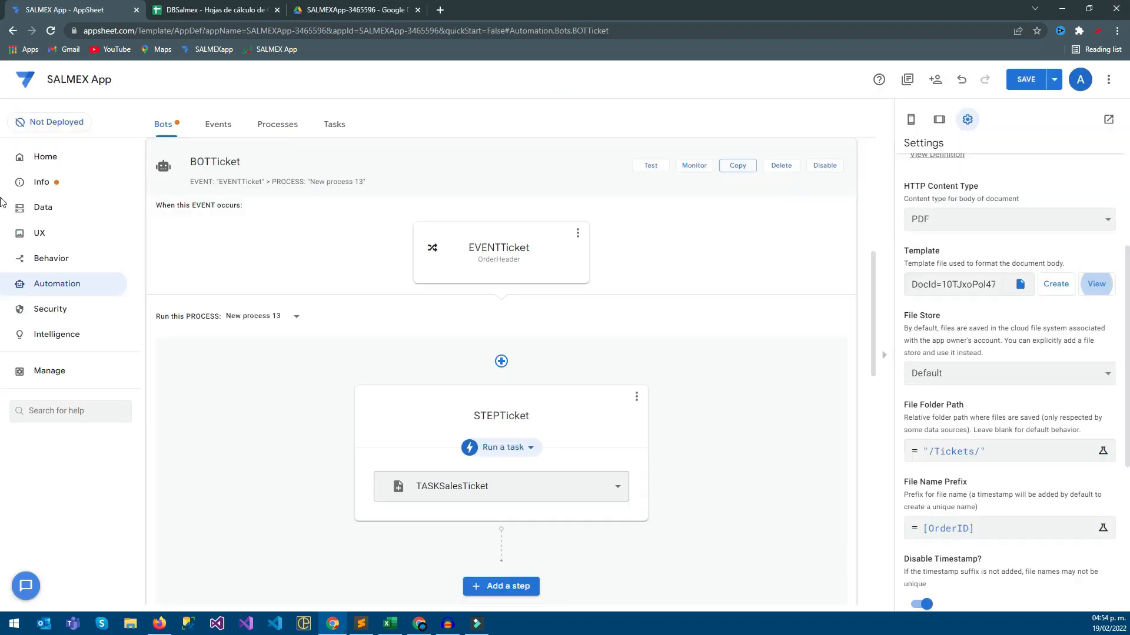
click(1096, 284)
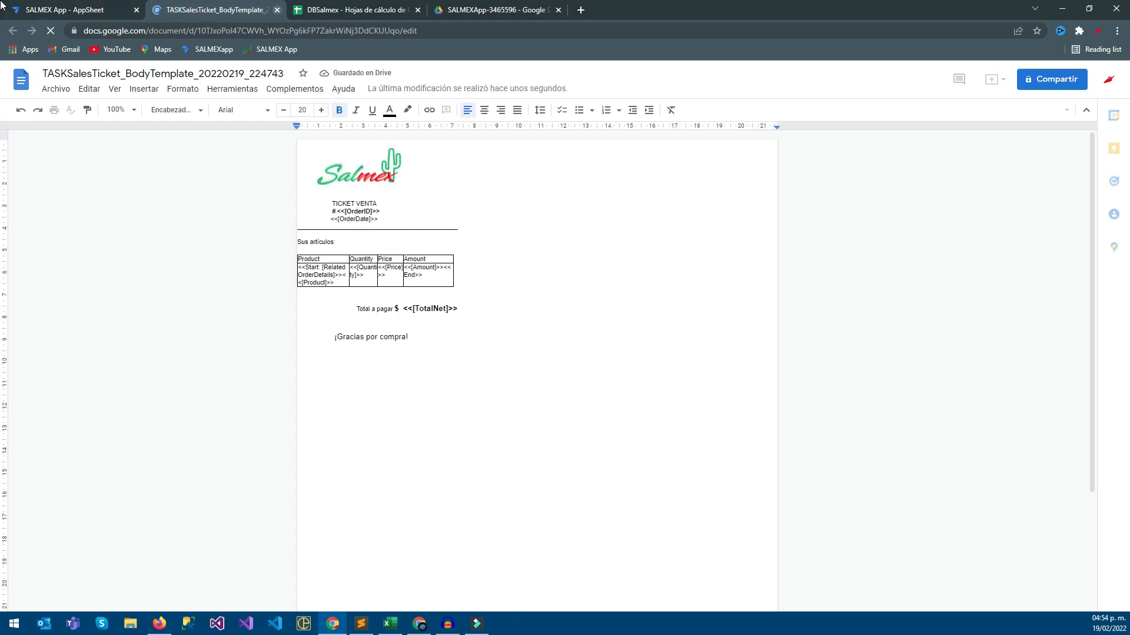
click(3, 6)
click(1026, 80)
View the app's data folder in Google Drive and return to the UX views in AppSheet
click(475, 8)
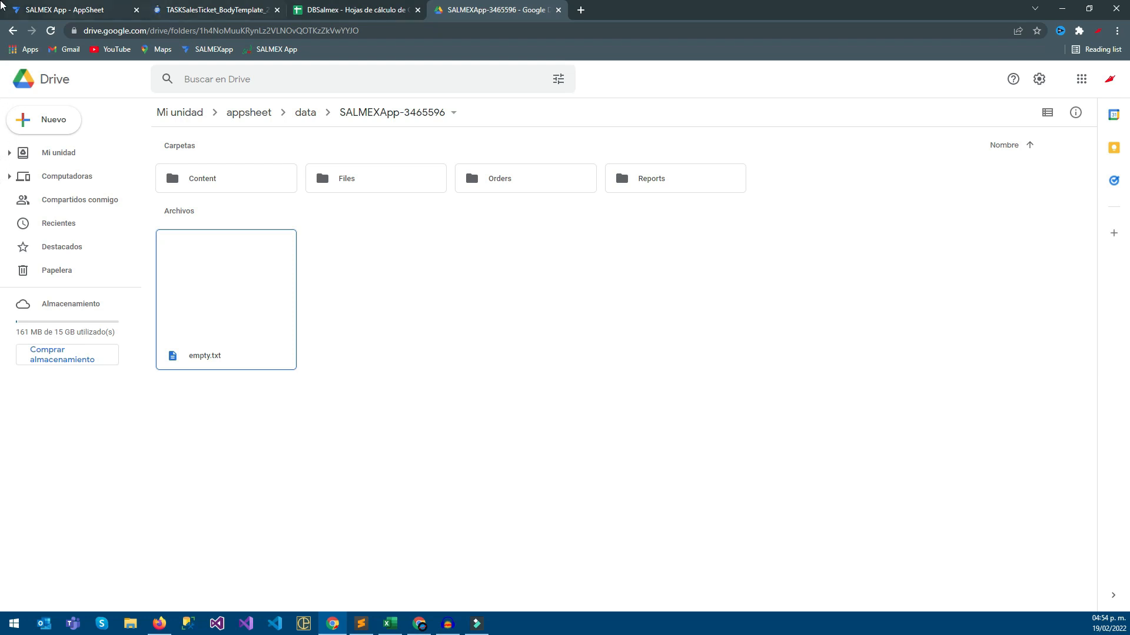
click(2, 6)
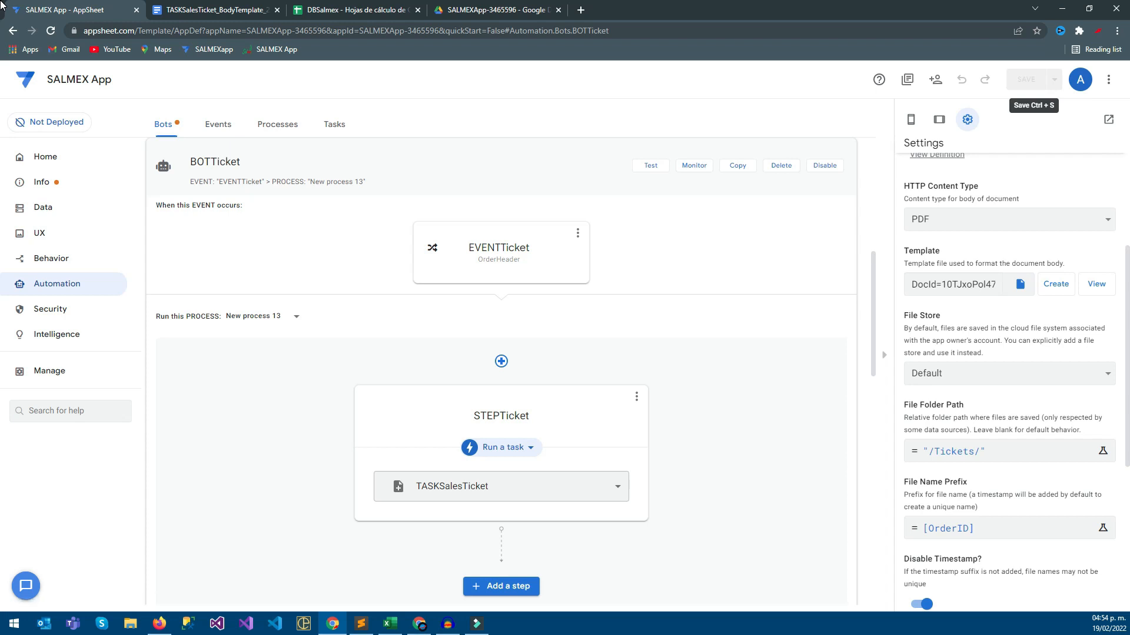
click(39, 233)
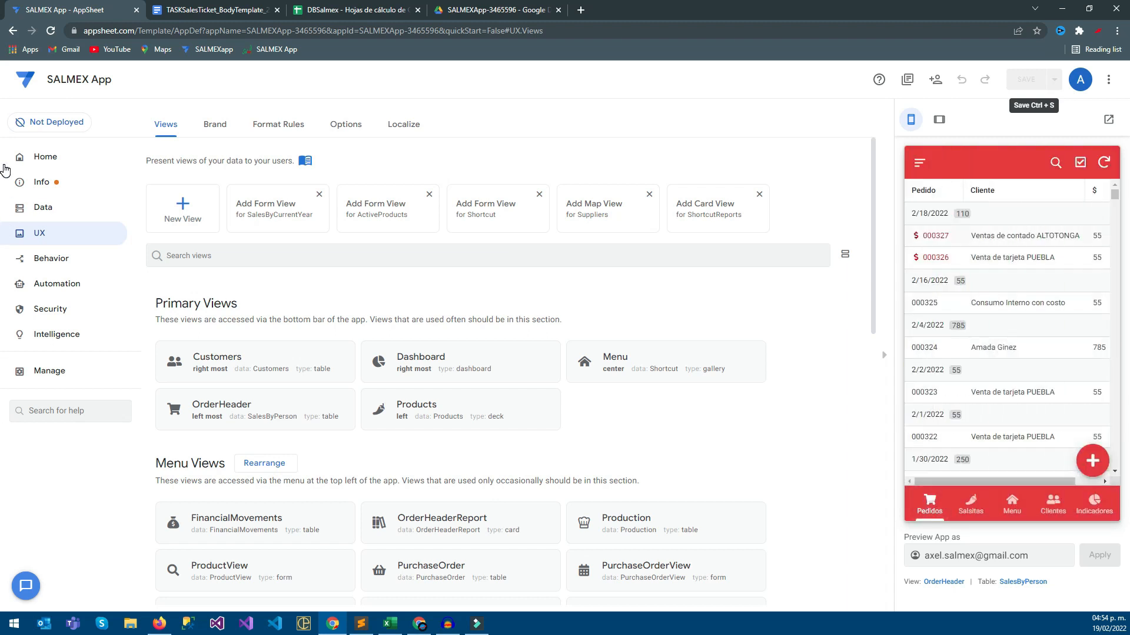
click(1092, 461)
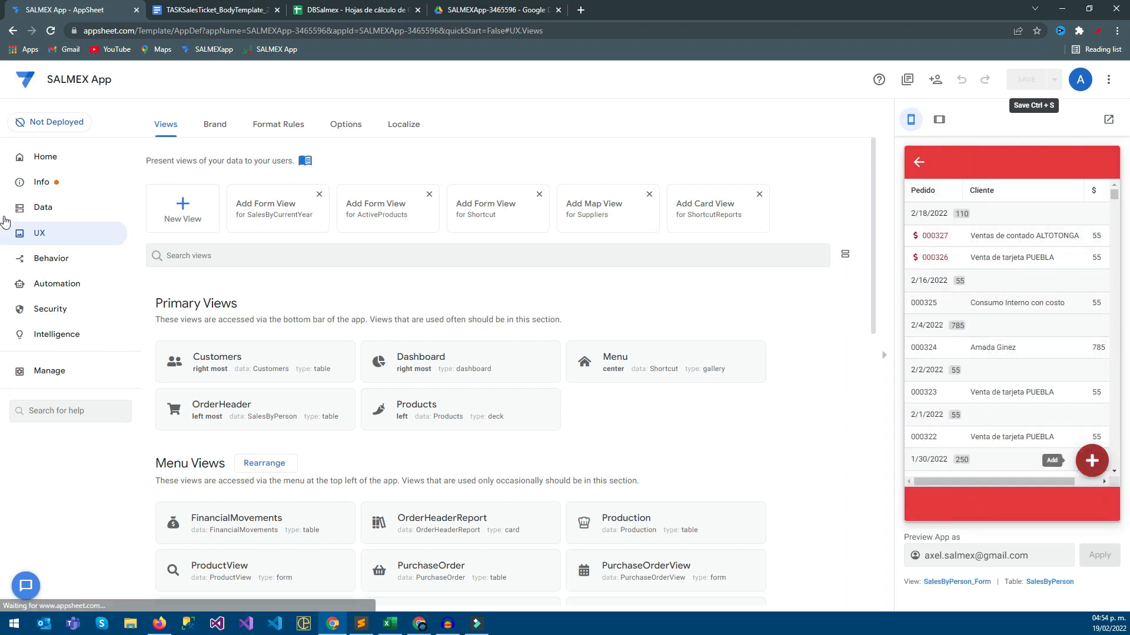
click(1008, 286)
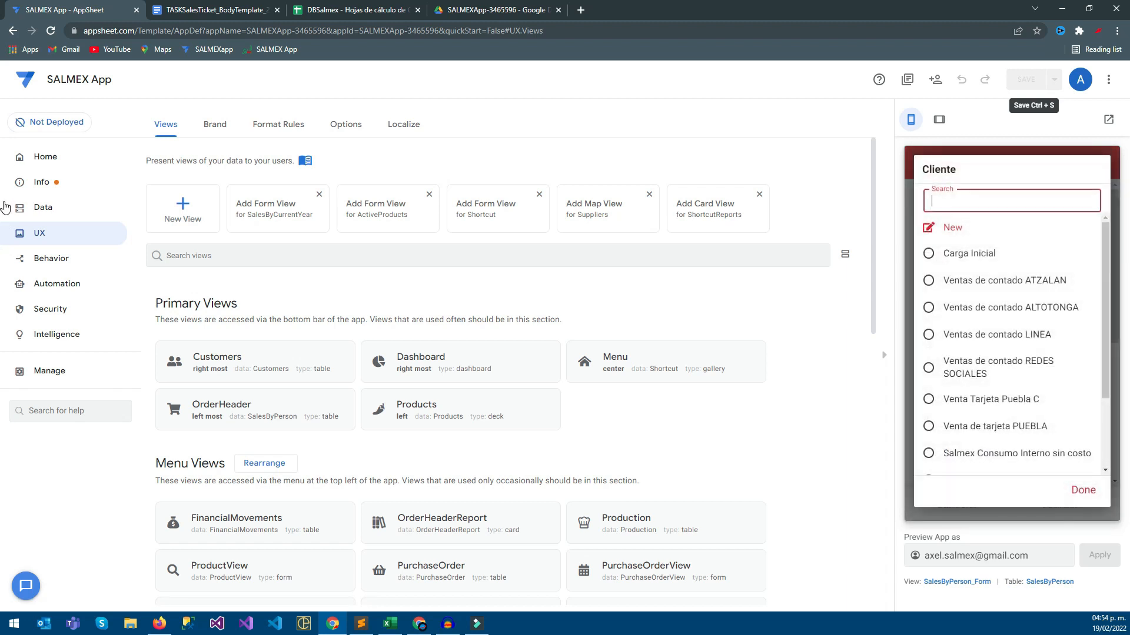
click(1083, 490)
click(956, 504)
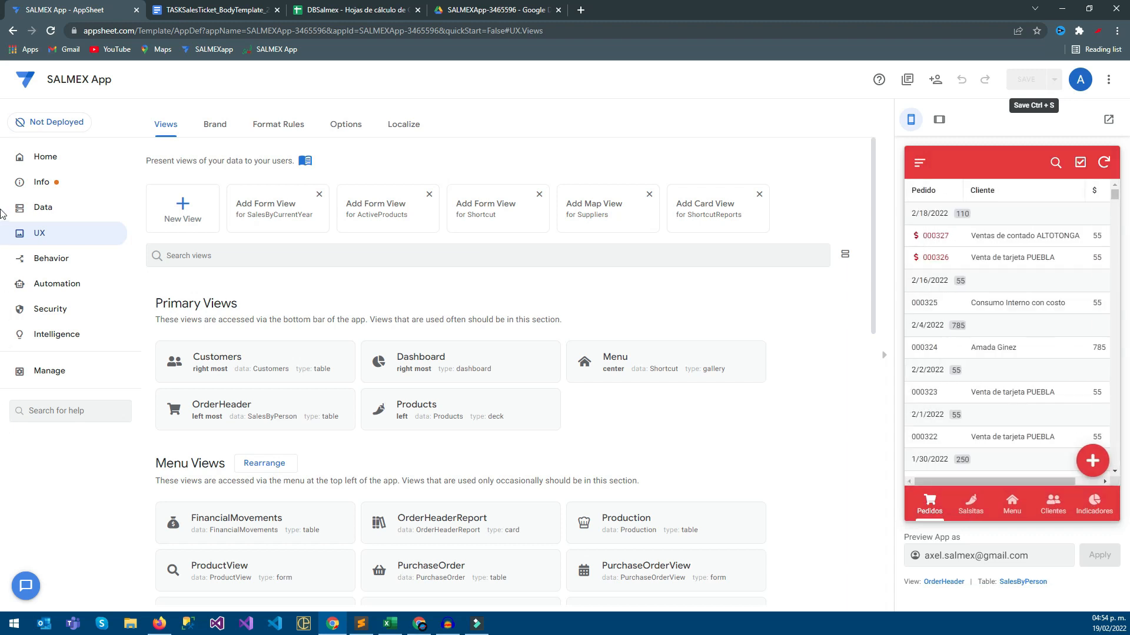
Open the 2/4/2022 order in the app preview, change its comment to "envío mty." and save the order
scroll(1008, 329, down, 1)
click(994, 287)
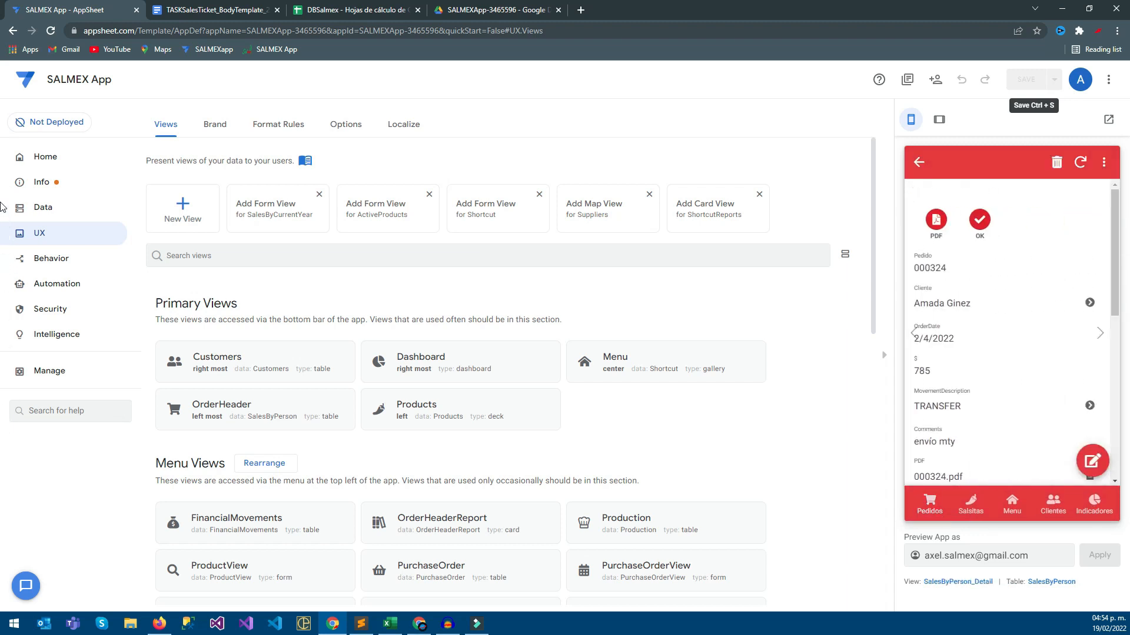
scroll(1008, 330, down, 1)
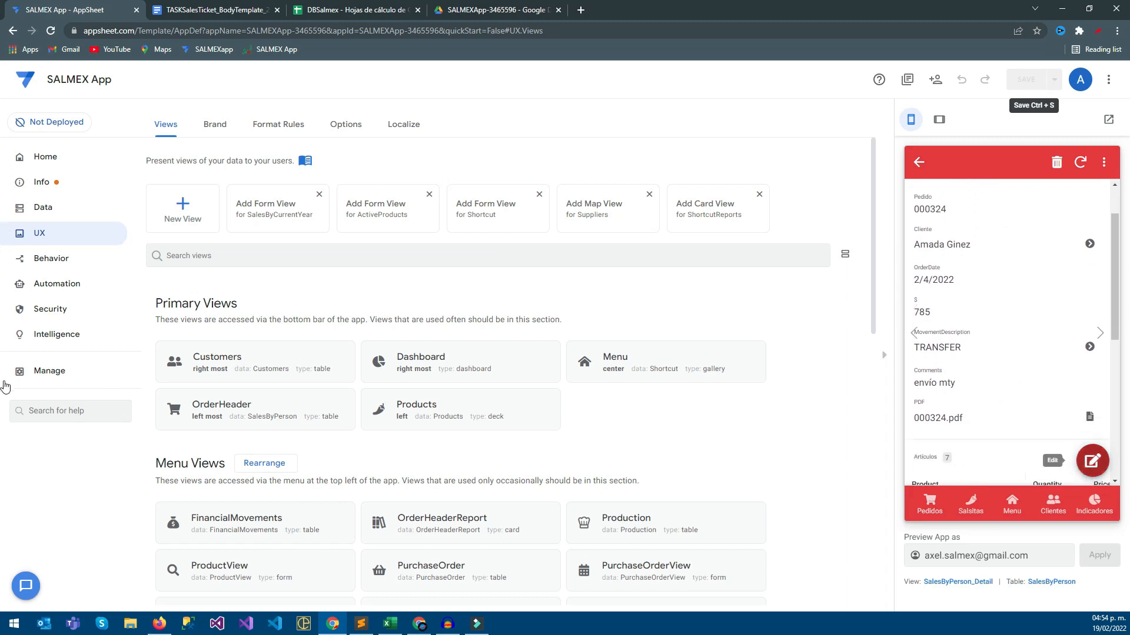
click(1092, 461)
scroll(1008, 329, down, 3)
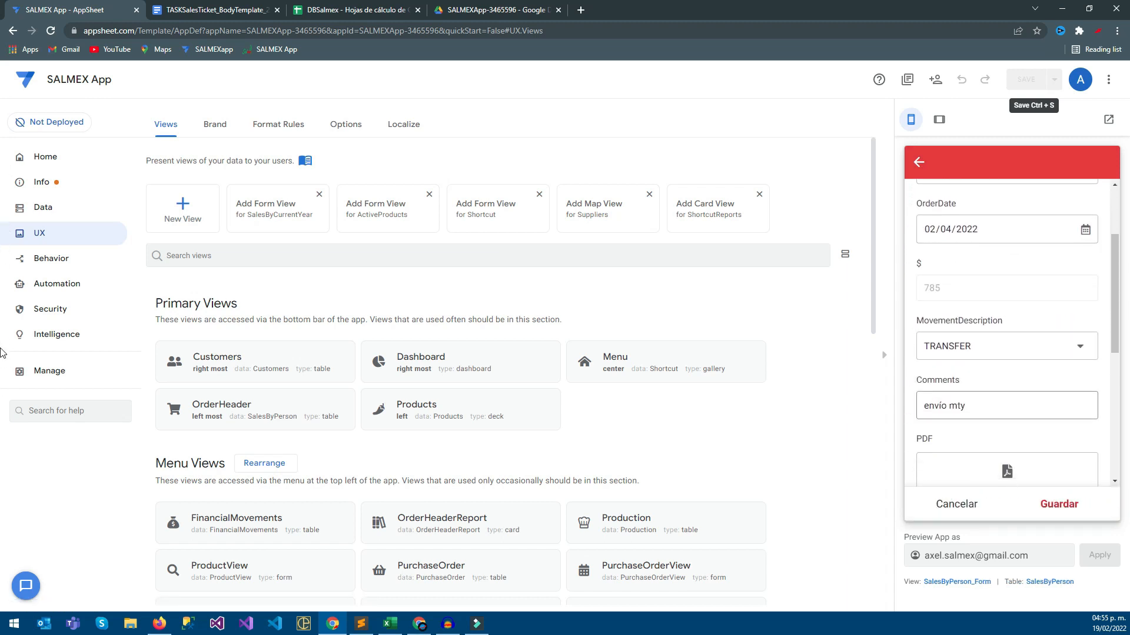
click(1000, 405)
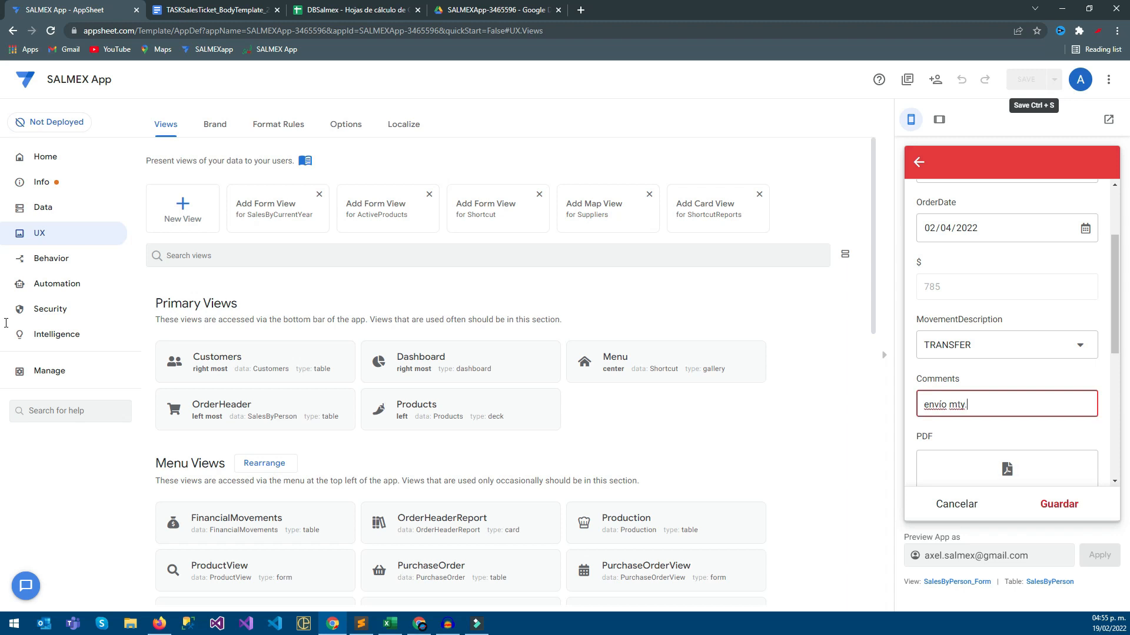
click(1059, 504)
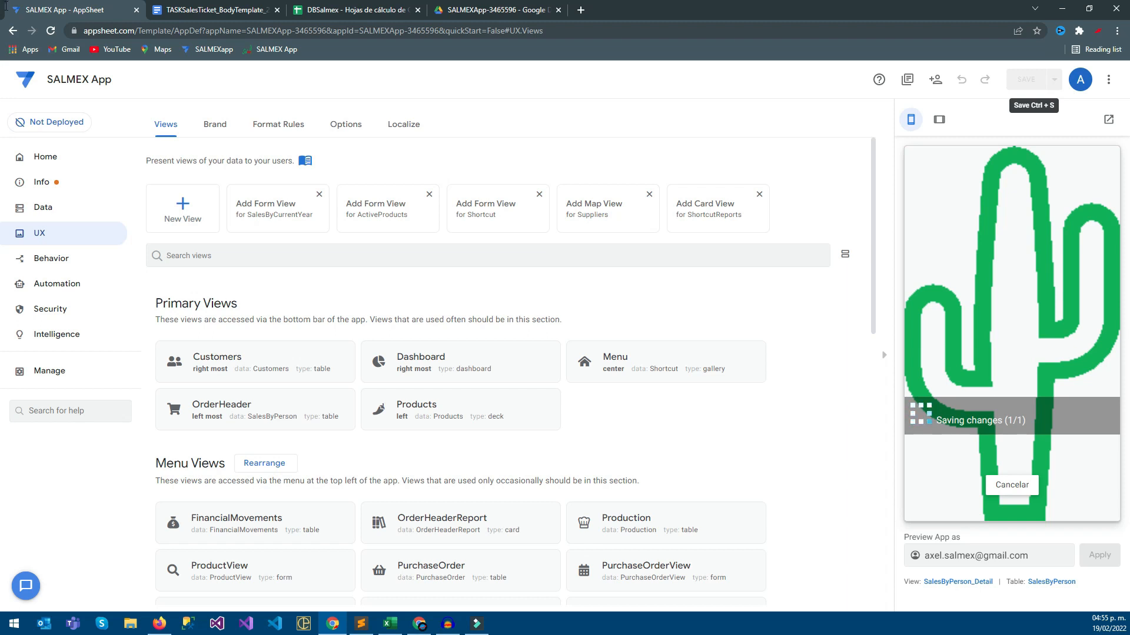
Switch to Google Drive and open the generated ticket PDF in the Tickets folder
click(507, 5)
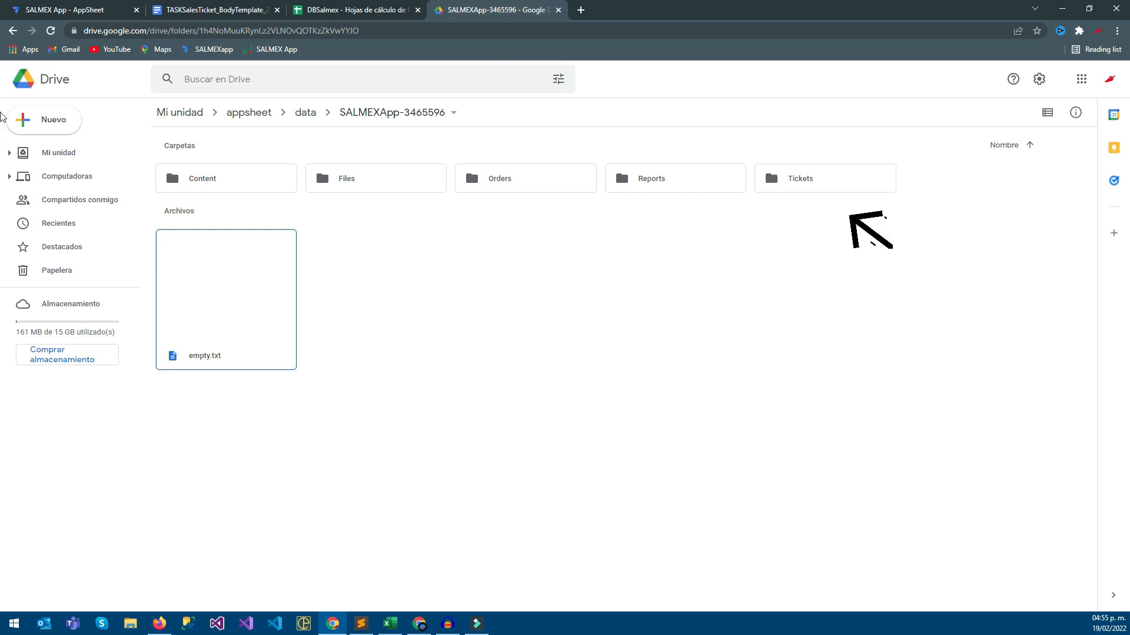
double_click(825, 179)
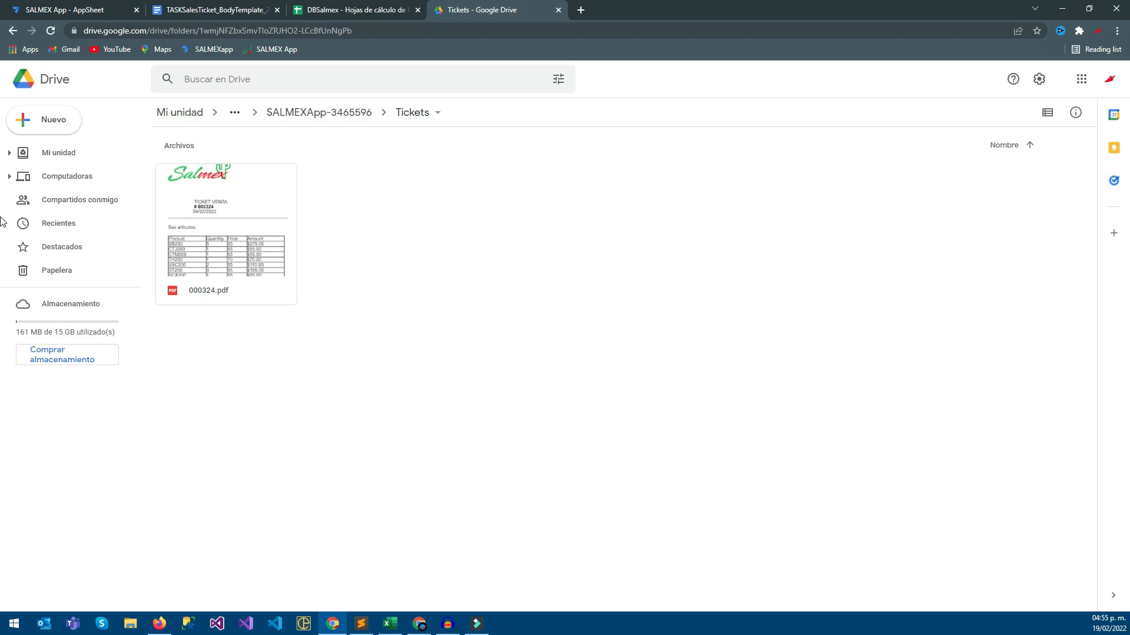
click(226, 178)
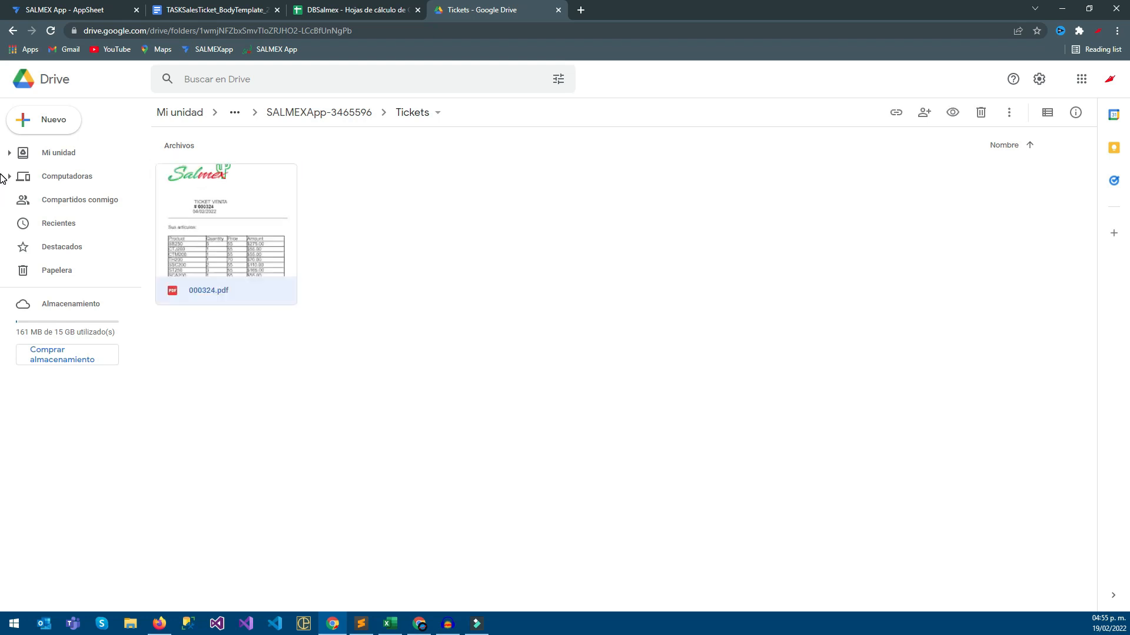
key(Return)
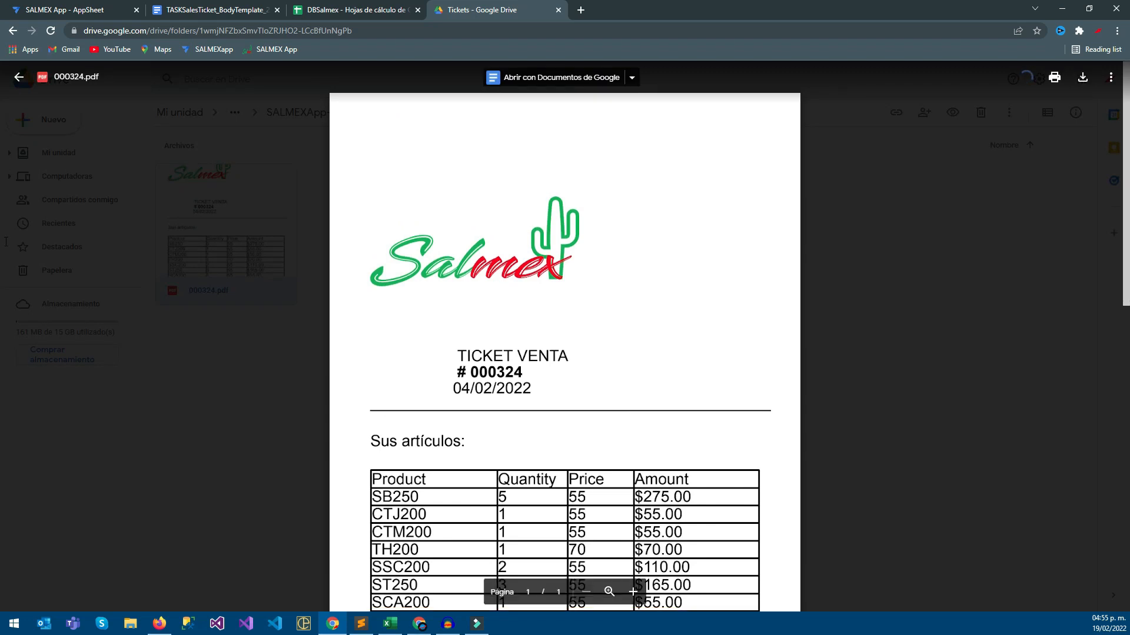
Review the generated ticket's layout, item table, total and closing line, checking the Product and Quantity headings
scroll(6, 242, down, 12)
scroll(6, 140, up, 12)
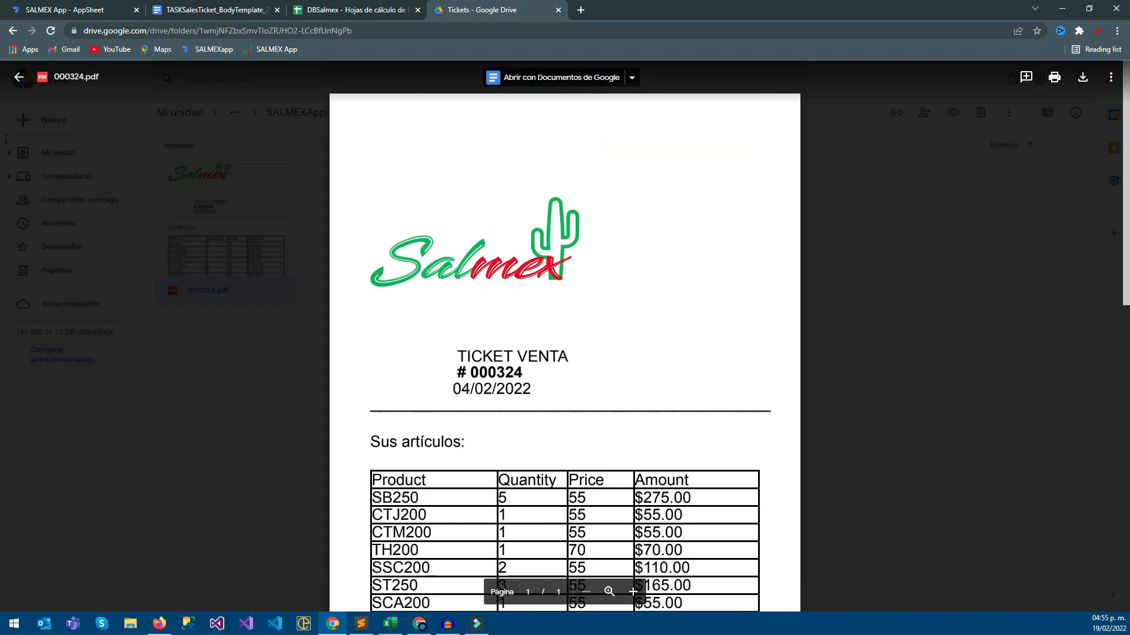
scroll(6, 177, down, 8)
scroll(6, 225, up, 5)
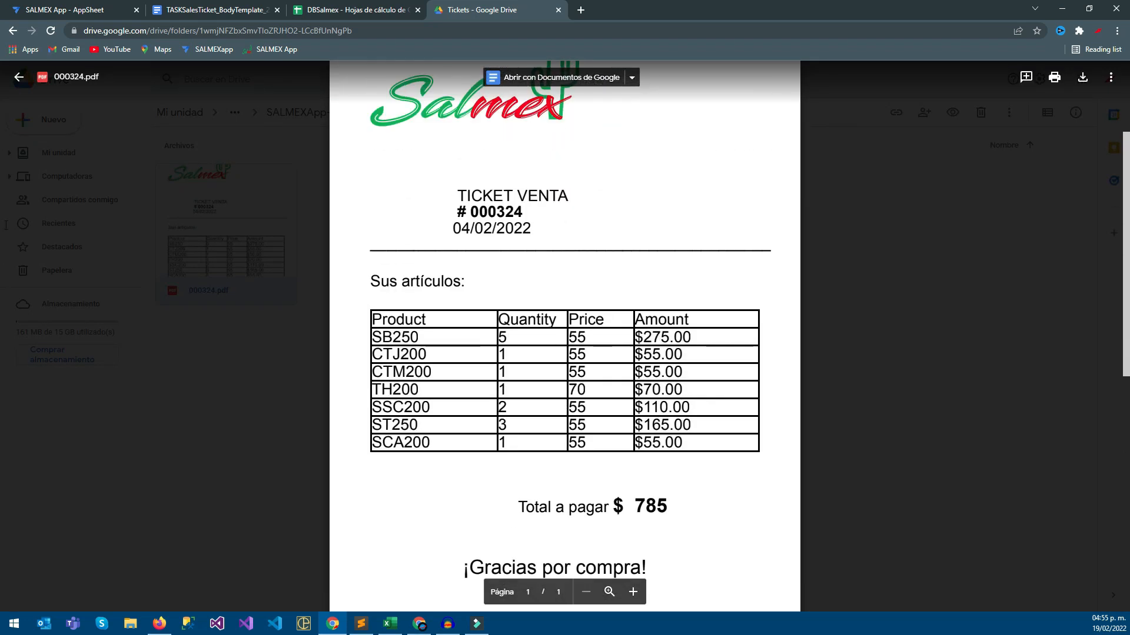
double_click(399, 319)
click(399, 319)
double_click(527, 320)
click(527, 319)
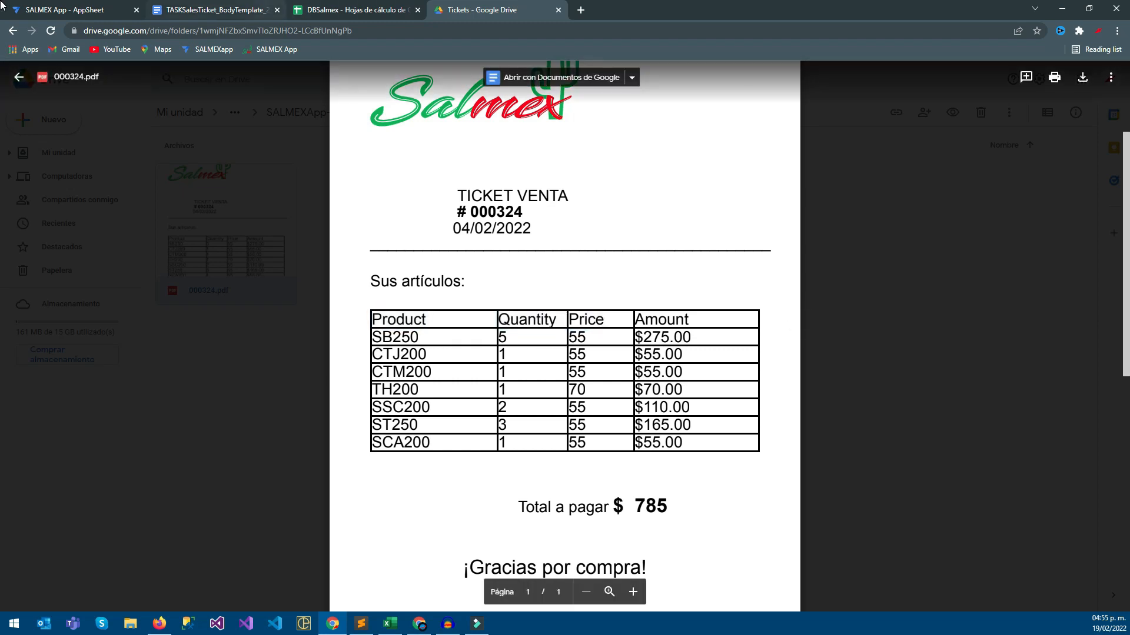
Return to the ticket template and replace the item table's Product heading with "Artículo"
click(235, 9)
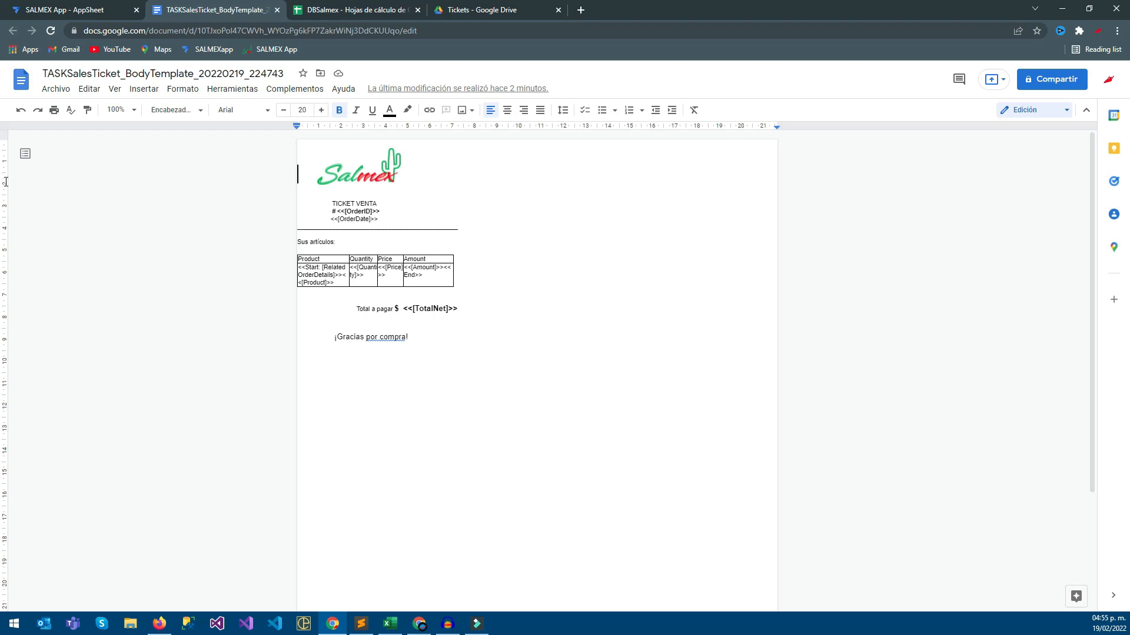
click(329, 256)
click(312, 267)
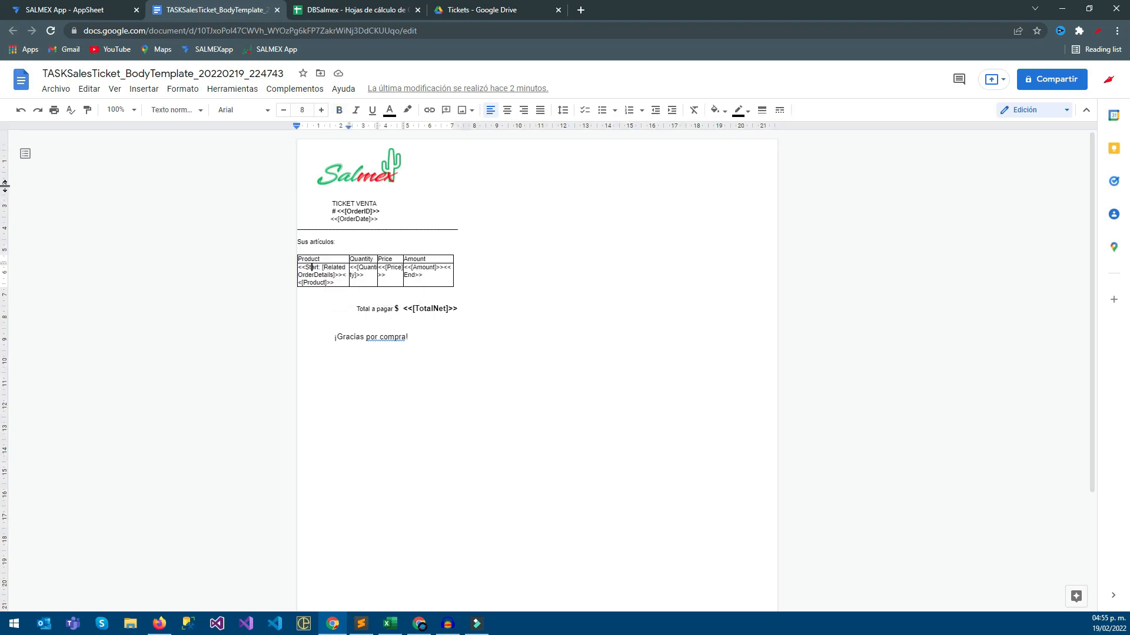
click(325, 260)
key(BackSpace)
key(BackSpace)
key(BackSpace)
key(BackSpace)
key(BackSpace)
key(BackSpace)
text(AS)
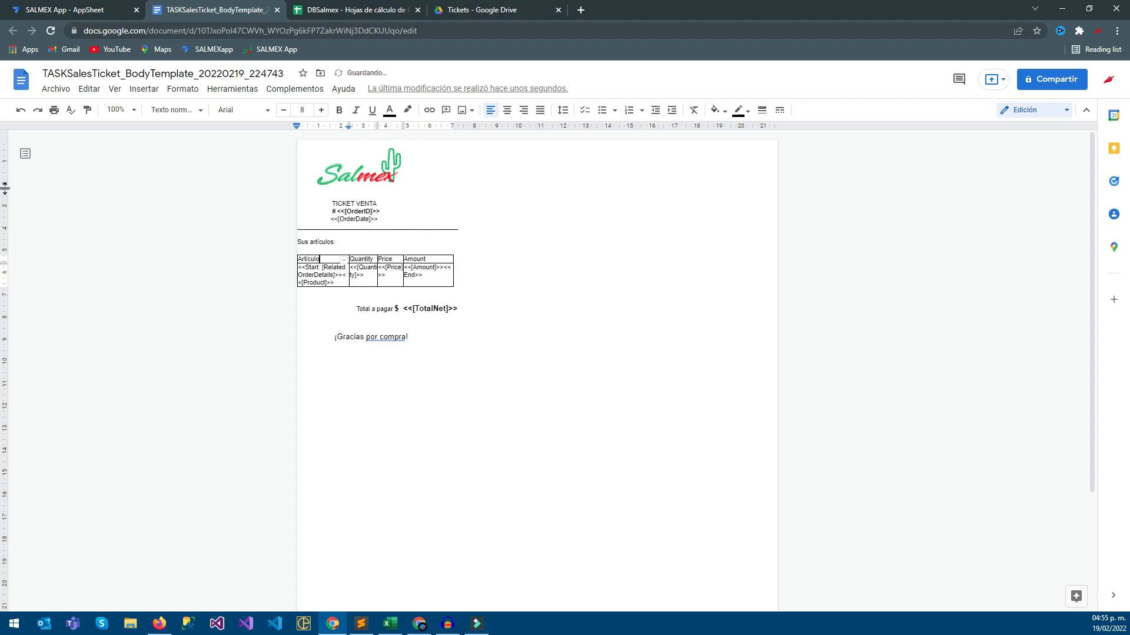
Shorten the item table's Quantity heading to "Qty"
key(Tab)
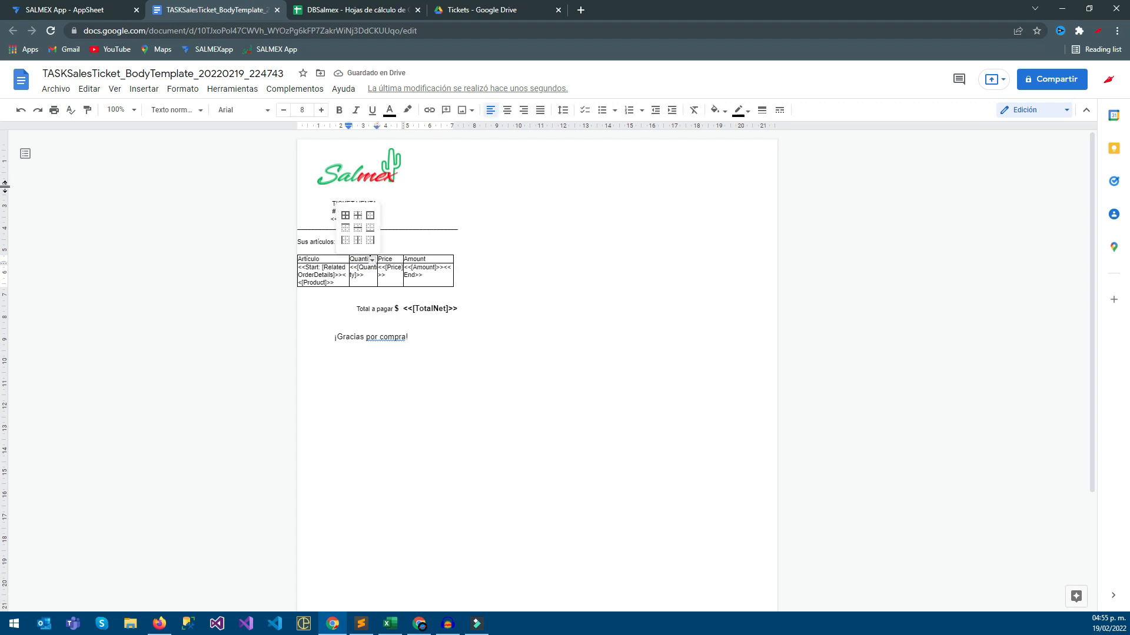
click(363, 263)
click(363, 255)
click(361, 259)
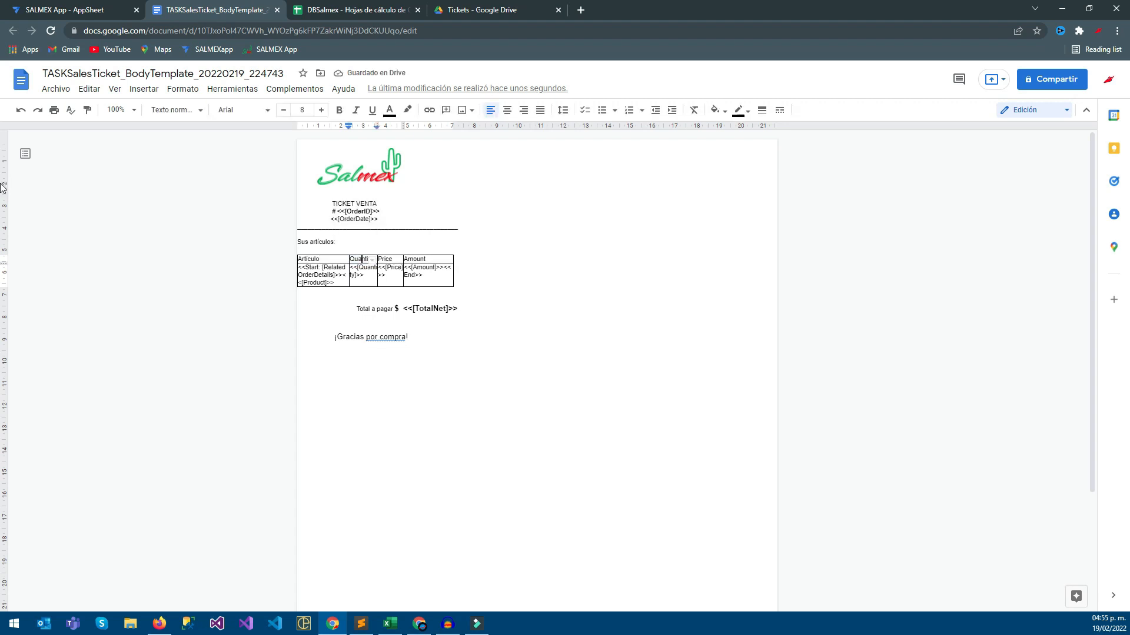
key(BackSpace)
key(BackSpace)
key(BackSpace)
key(BackSpace)
Replace the item table's Price heading with "$"
key(Tab)
key(BackSpace)
key(BackSpace)
key(BackSpace)
key(BackSpace)
text($)
Replace the item table's Amount heading with "Total"
key(Tab)
click(429, 263)
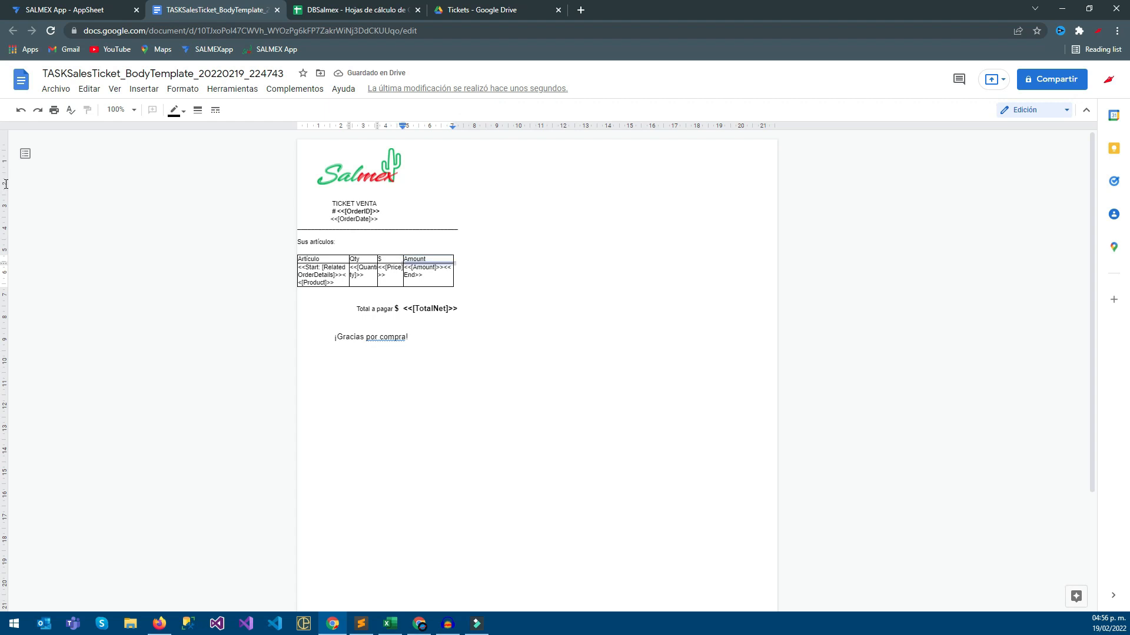
key(BackSpace)
key(BackSpace)
key(BackSpace)
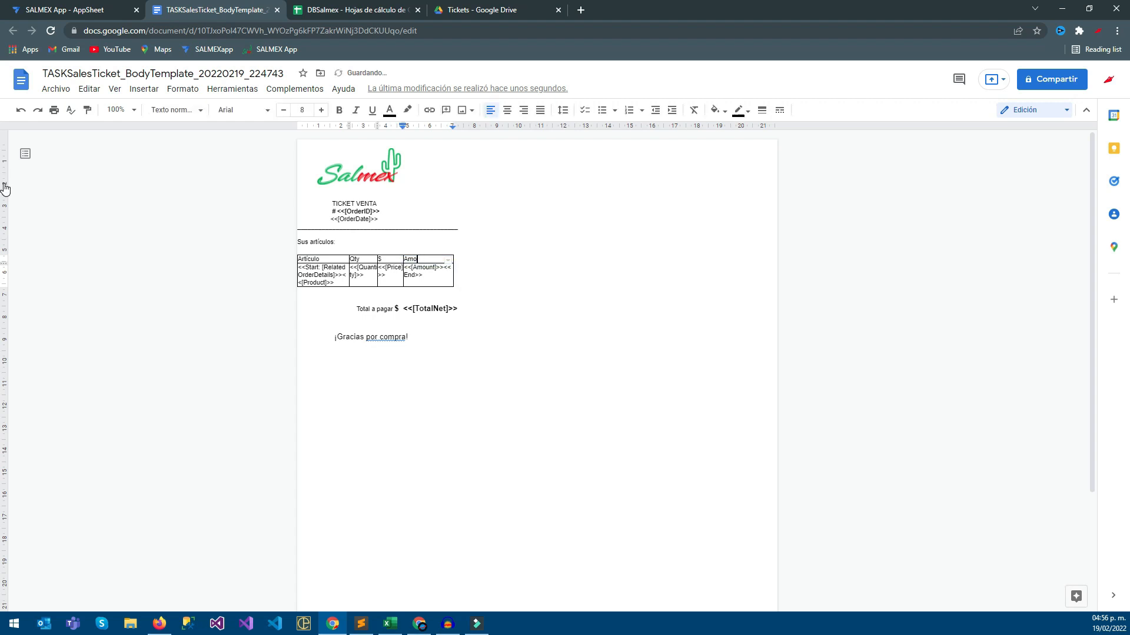
key(BackSpace)
text(tOTAL)
key(BackSpace)
key(BackSpace)
key(BackSpace)
key(BackSpace)
text(ot)
key(BackSpace)
text(T)
Check the product codes in the generated ticket PDF and go back to the ticket template
click(494, 10)
double_click(395, 337)
double_click(398, 354)
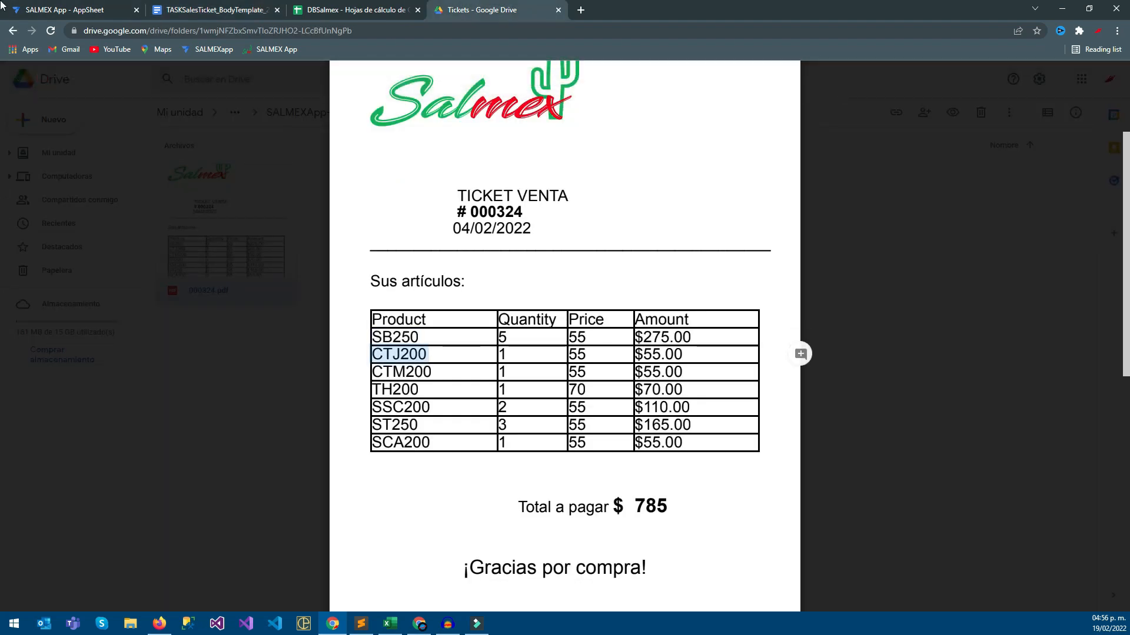
key(ctrl+2)
key(shift+Down)
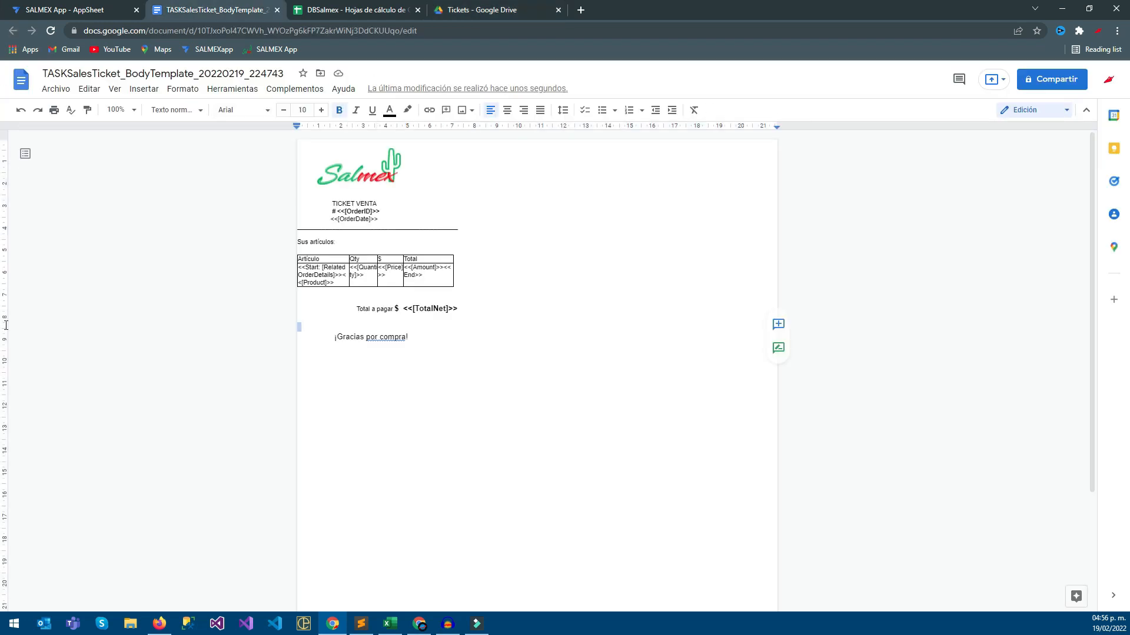
Switch to AppSheet and review the data action that the OrderGeneratePDF bot runs in its OrderGeneratePDFViewer step
click(1, 6)
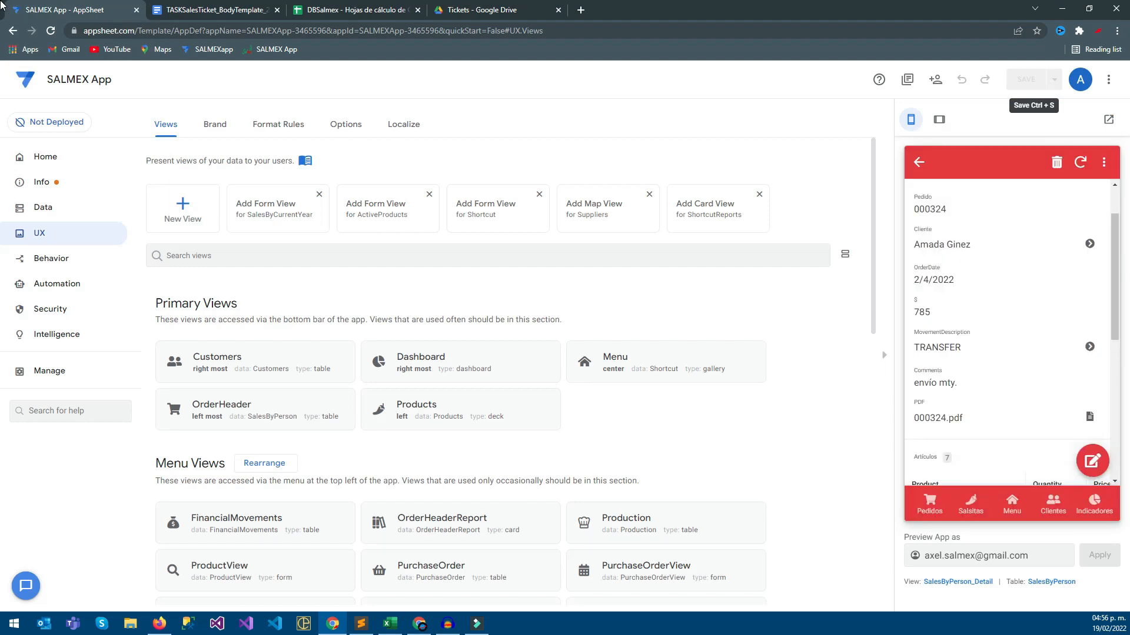
click(5, 259)
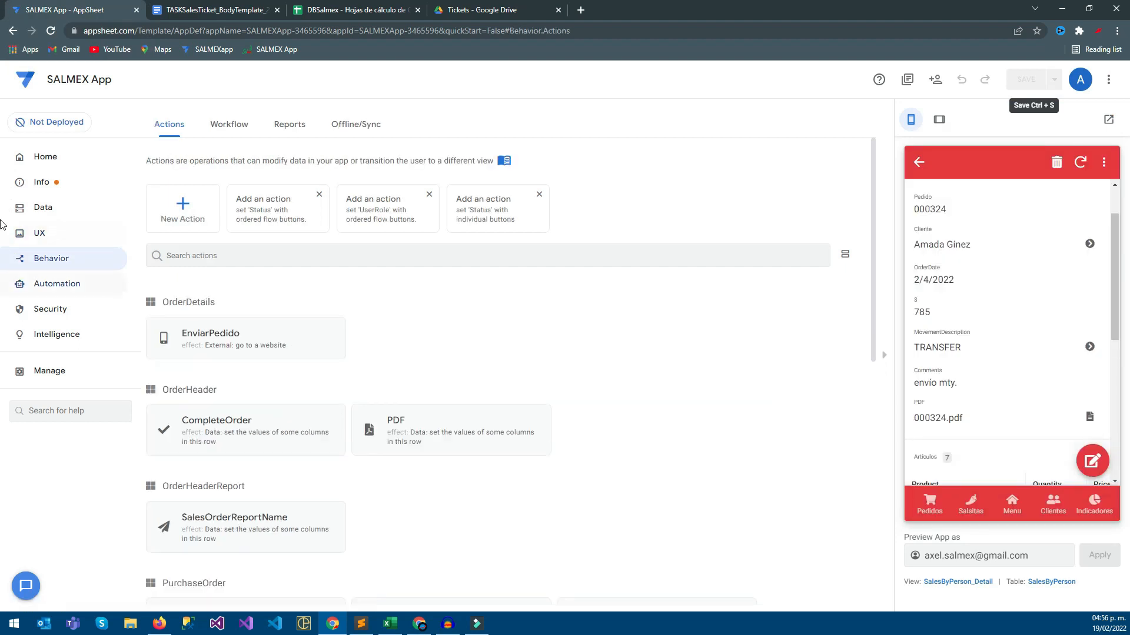
click(4, 286)
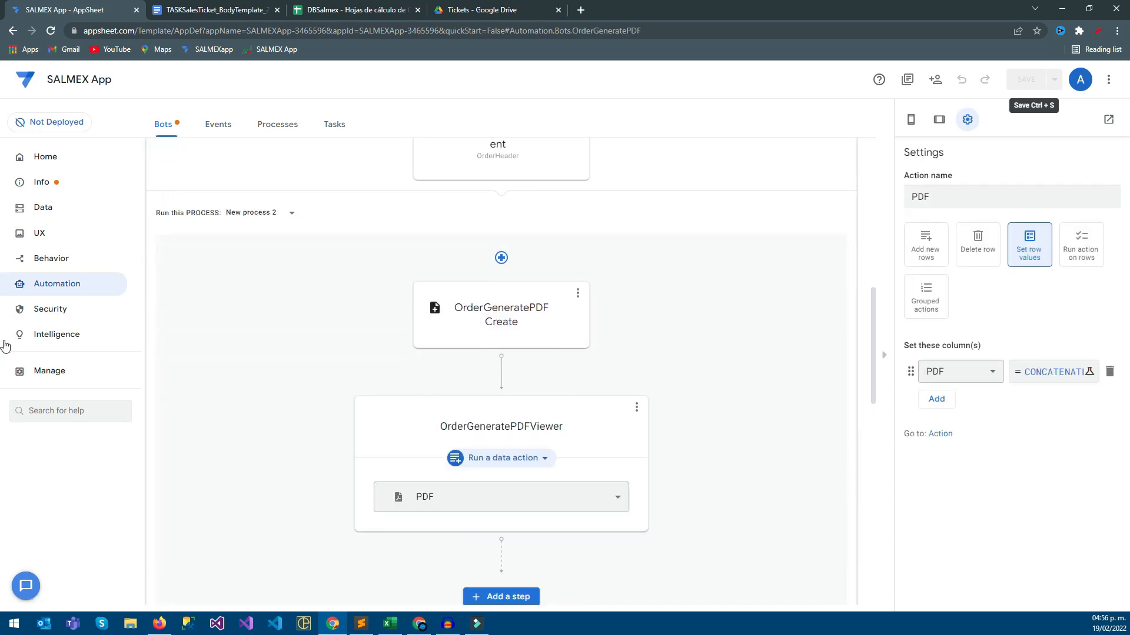
click(501, 497)
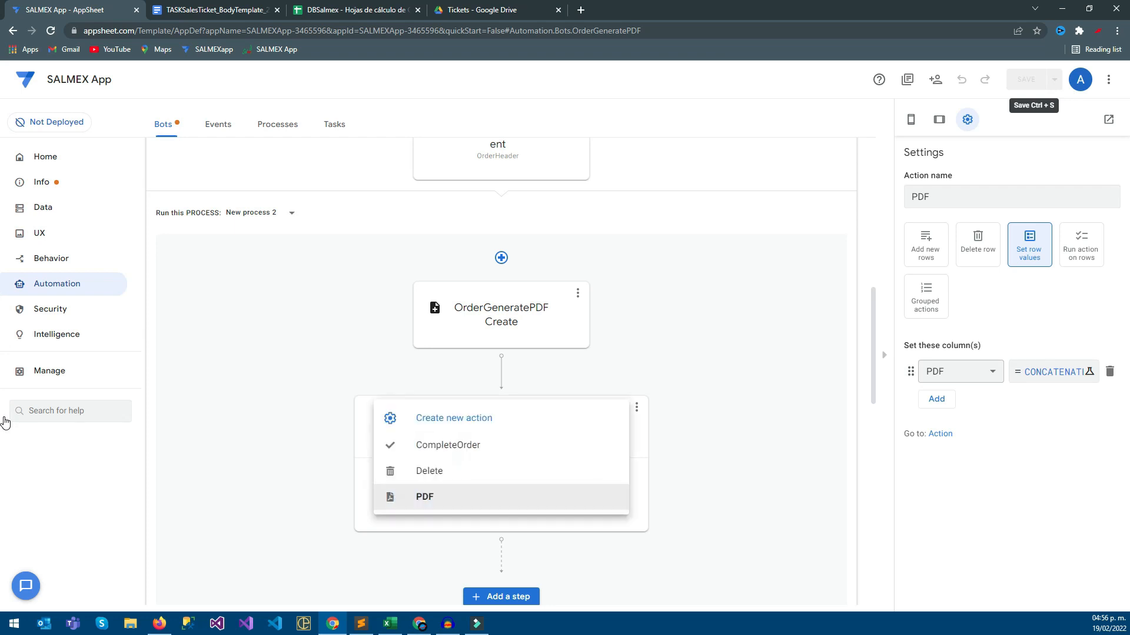
click(537, 427)
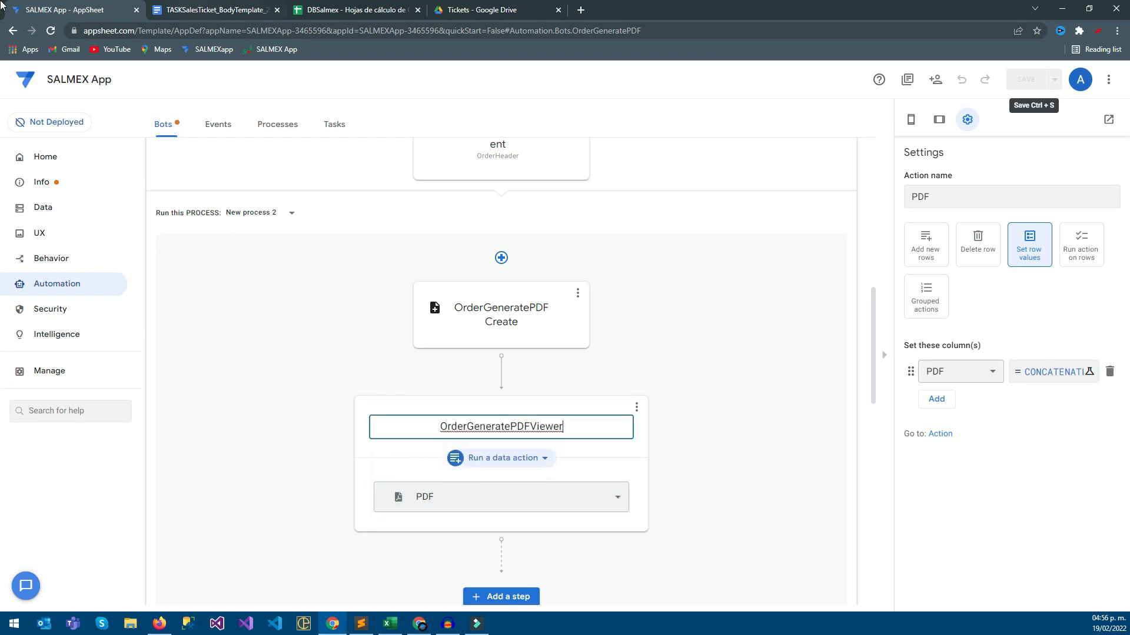
Open the recent Google Docs template "Copia de OrderCreatePDF_BodyTemplate_20210827_191347_SALMEX_FORMAT_COPY" as a reference
click(213, 10)
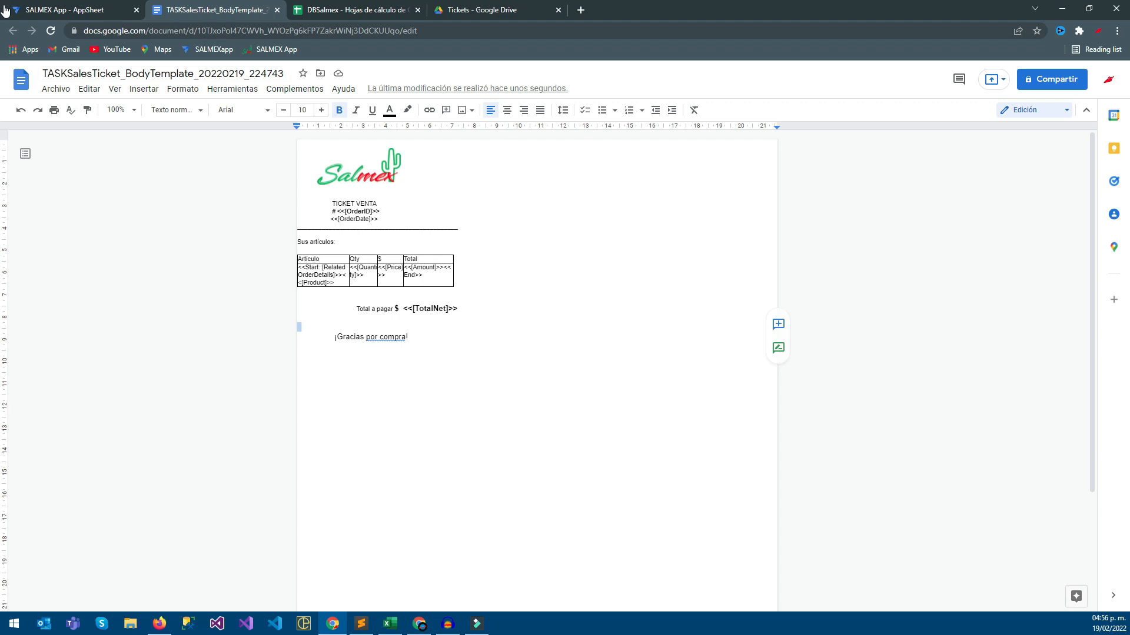
click(21, 79)
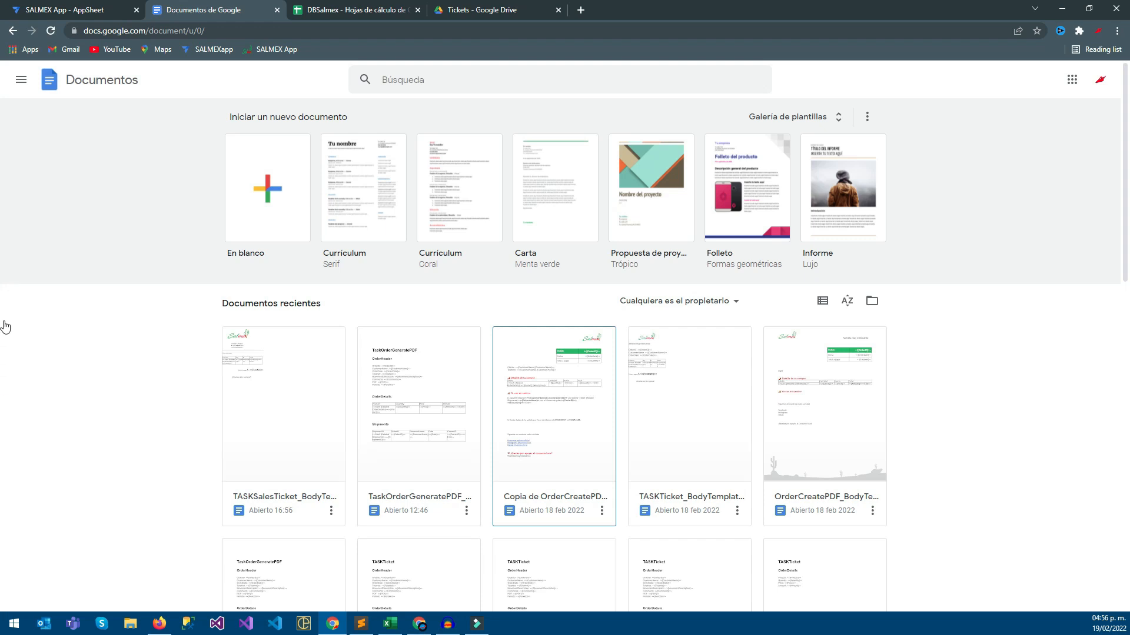
key(Return)
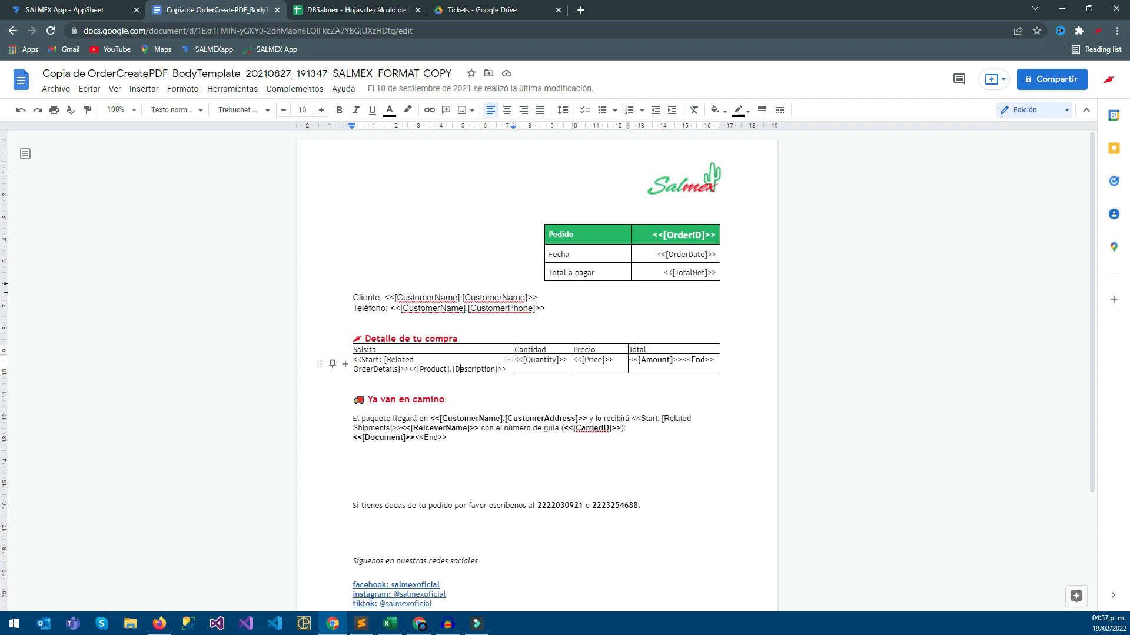
Open BOTTicket's STEPTicket step in AppSheet and view the template document of its TASKSalesTicket task
click(1, 4)
scroll(1, 181, up, 1)
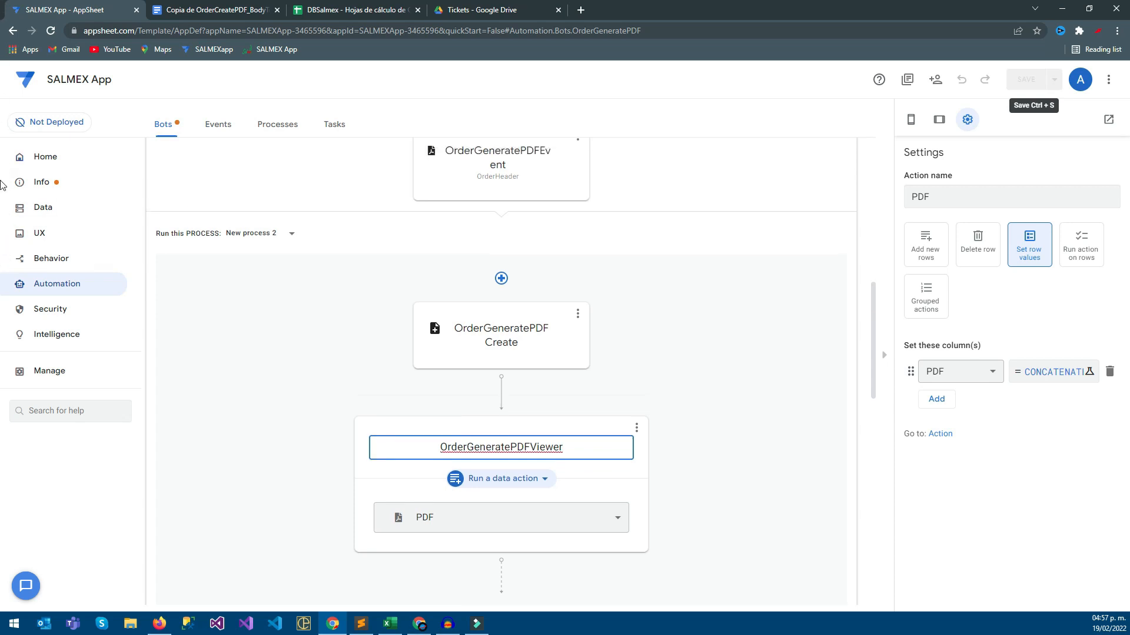
scroll(2, 181, up, 6)
click(1, 369)
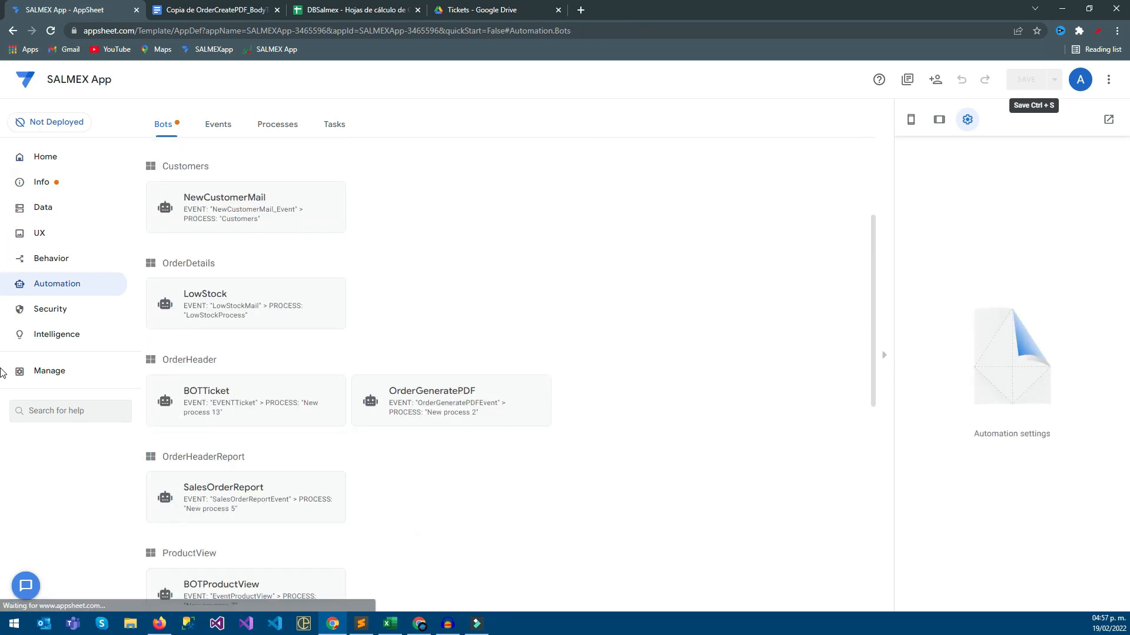
scroll(1, 353, down, 5)
scroll(1, 228, up, 3)
click(2, 194)
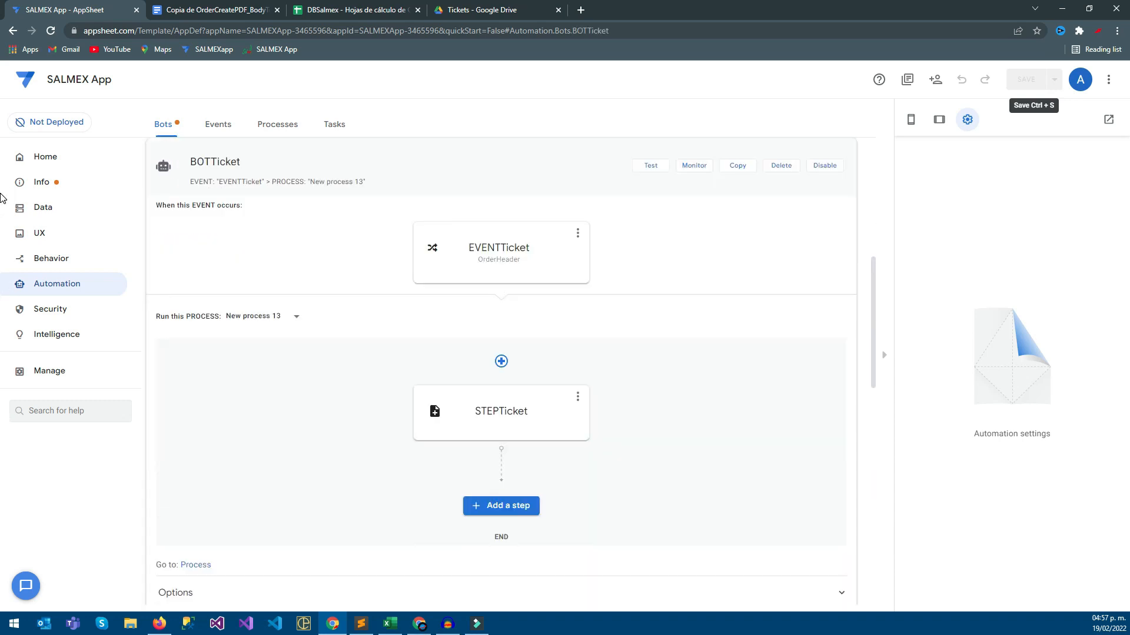
click(501, 411)
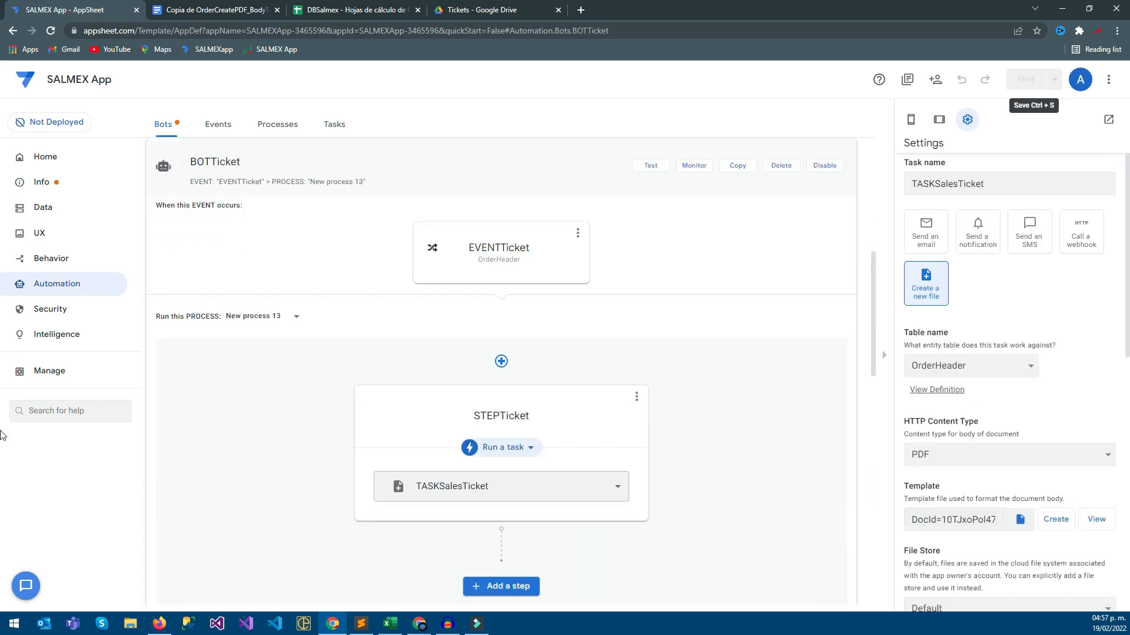
click(1096, 519)
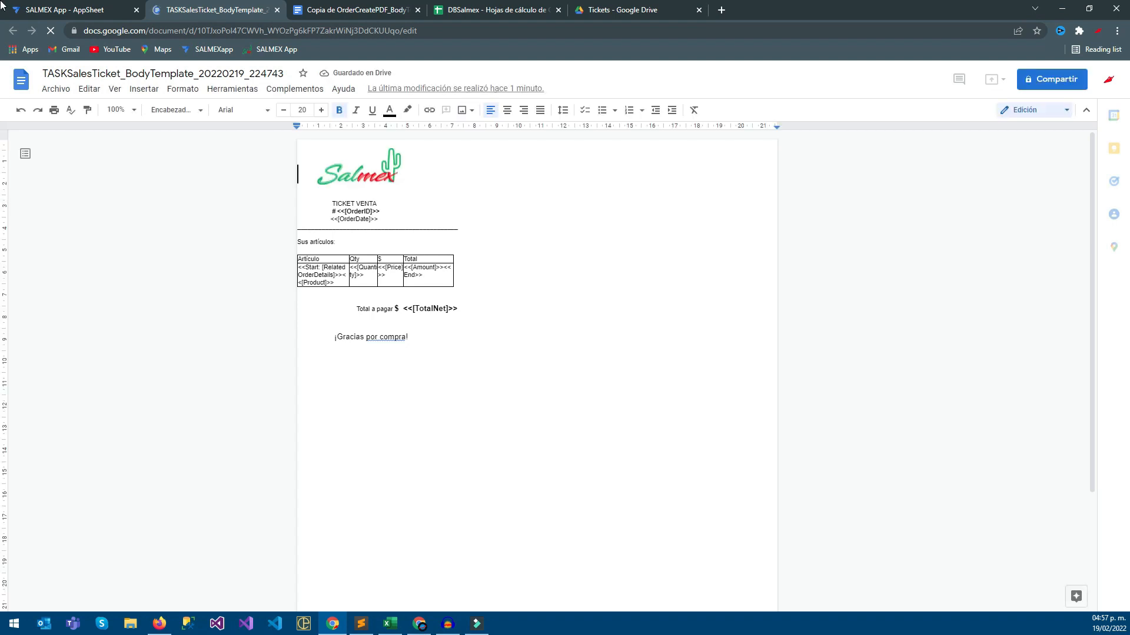
Copy the expression <<[Product].[Description]>> from the Salsita column of the reference order template
key(ctrl+Tab)
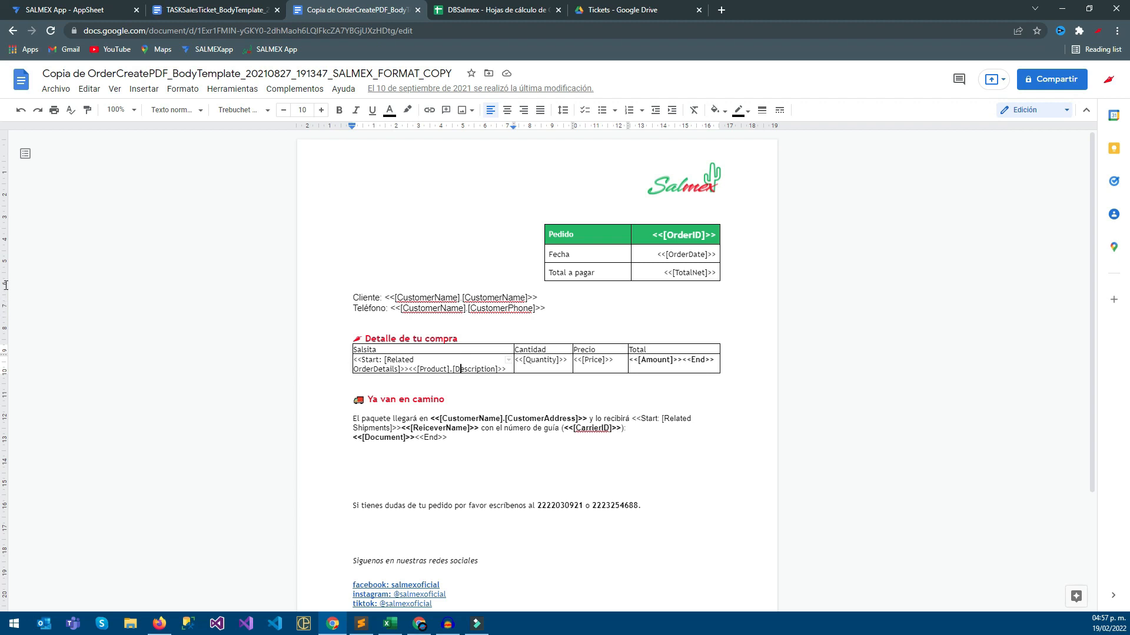
key(shift+Right)
key(shift+Right)
key(shift+Right)
key(shift+Right)
key(shift+Right)
key(shift+Right)
key(shift+Right)
key(shift+Right)
key(shift+Right)
key(shift+Right)
key(shift+Right)
key(shift+Right)
key(shift+Right)
key(shift+Right)
key(shift+Right)
key(shift+Right)
key(shift+Right)
key(shift+Right)
key(shift+Right)
key(shift+Right)
click(492, 368)
key(shift+Left)
key(shift+Left)
key(shift+Left)
key(shift+Left)
key(shift+Left)
key(shift+Left)
key(shift+Left)
key(shift+Left)
key(shift+Left)
key(shift+Left)
key(shift+Left)
key(shift+Left)
key(shift+Left)
key(shift+Left)
key(shift+Left)
key(shift+Left)
key(shift+Left)
key(shift+Left)
key(shift+Left)
key(shift+Left)
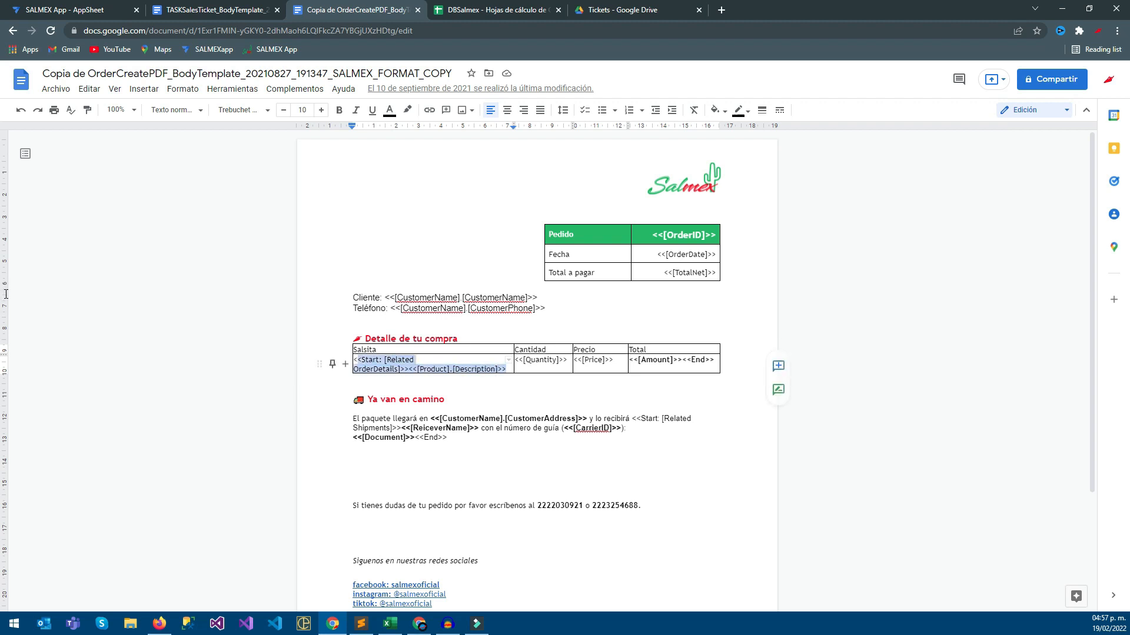
click(424, 369)
key(shift+Right)
key(shift+Right)
key(shift+Right)
key(shift+Right)
key(shift+Right)
key(shift+Right)
key(shift+Right)
key(shift+Right)
key(shift+Right)
key(shift+Right)
key(shift+Right)
key(shift+Right)
key(shift+Right)
key(shift+Right)
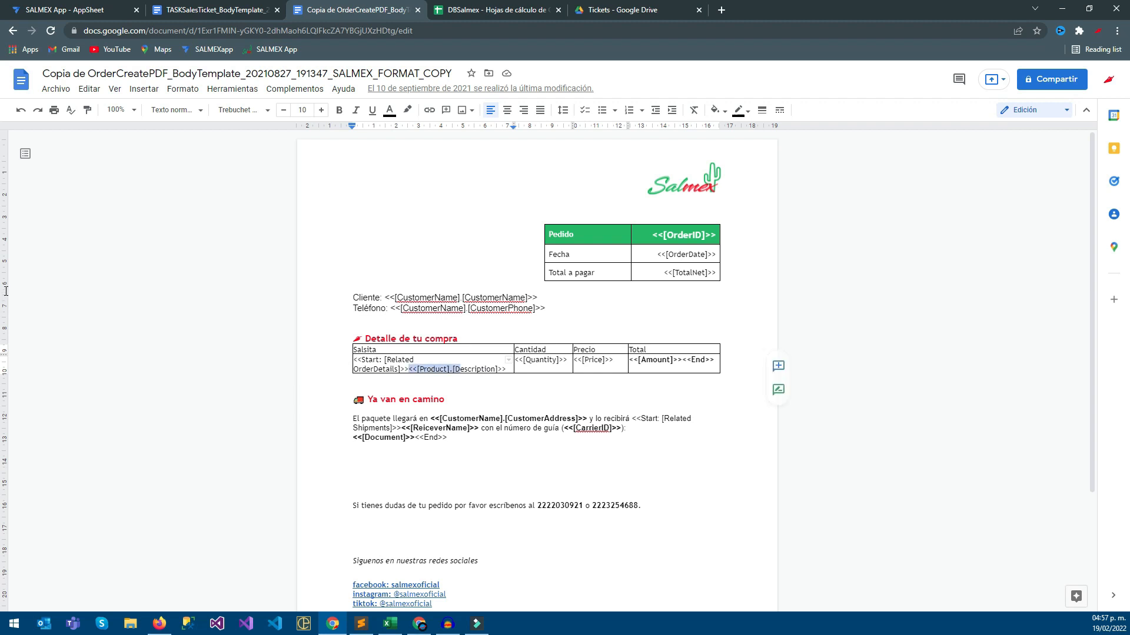
key(Right)
key(Right)
key(Right)
key(Right)
key(Right)
key(Right)
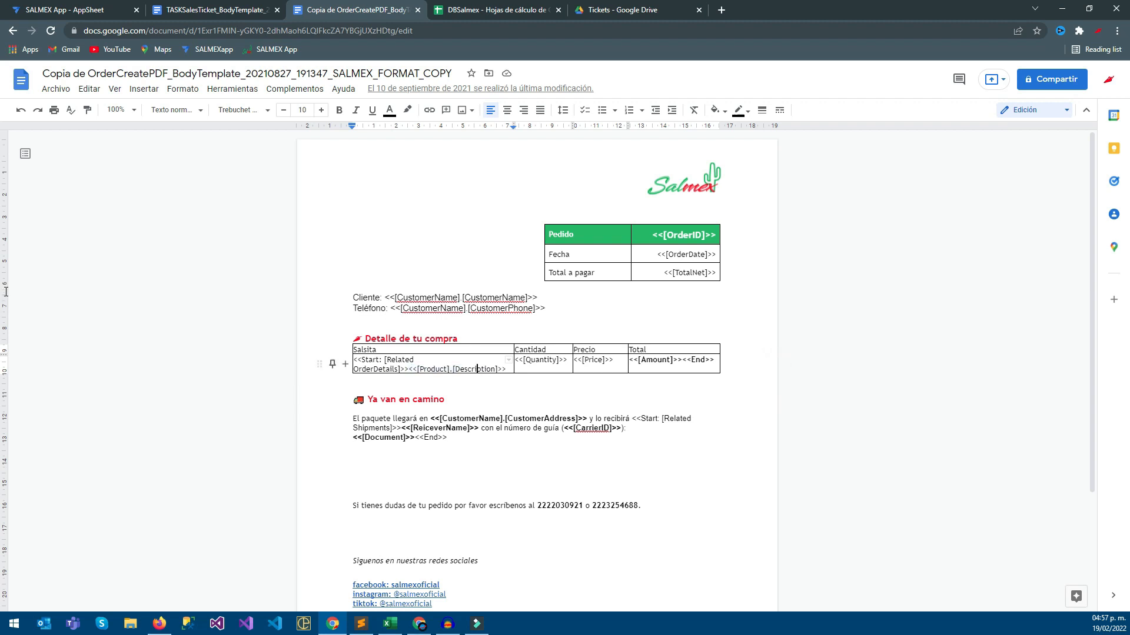
key(Right)
key(Right)
key(Right)
key(Right)
key(Right)
key(Right)
key(Right)
key(Right)
key(Right)
key(End)
key(shift+Left)
key(shift+Left)
key(shift+Left)
key(shift+Left)
key(shift+Left)
key(shift+Left)
key(shift+Left)
key(shift+Left)
key(shift+Left)
key(shift+Left)
key(shift+Left)
key(shift+Left)
key(shift+Left)
key(shift+Left)
key(shift+Left)
key(shift+Left)
key(shift+Left)
key(shift+Left)
key(shift+Left)
key(shift+Left)
key(ctrl+c)
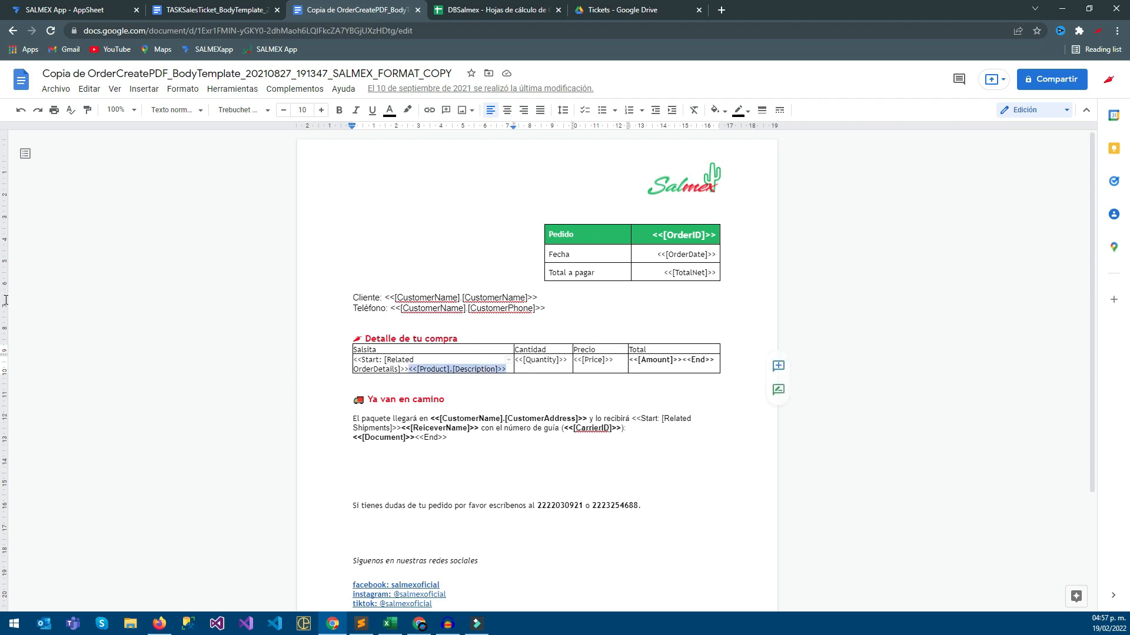
Replace <<[Product]>> in the ticket template's item table with the copied <<[Product].[Description]>> expression
key(ctrl+shift+Tab)
key(shift+Left)
key(shift+Left)
key(shift+Left)
key(shift+Left)
key(shift+Left)
key(shift+Left)
key(shift+Left)
key(shift+Left)
key(shift+Left)
key(shift+Left)
key(shift+Left)
key(shift+Left)
key(shift+Left)
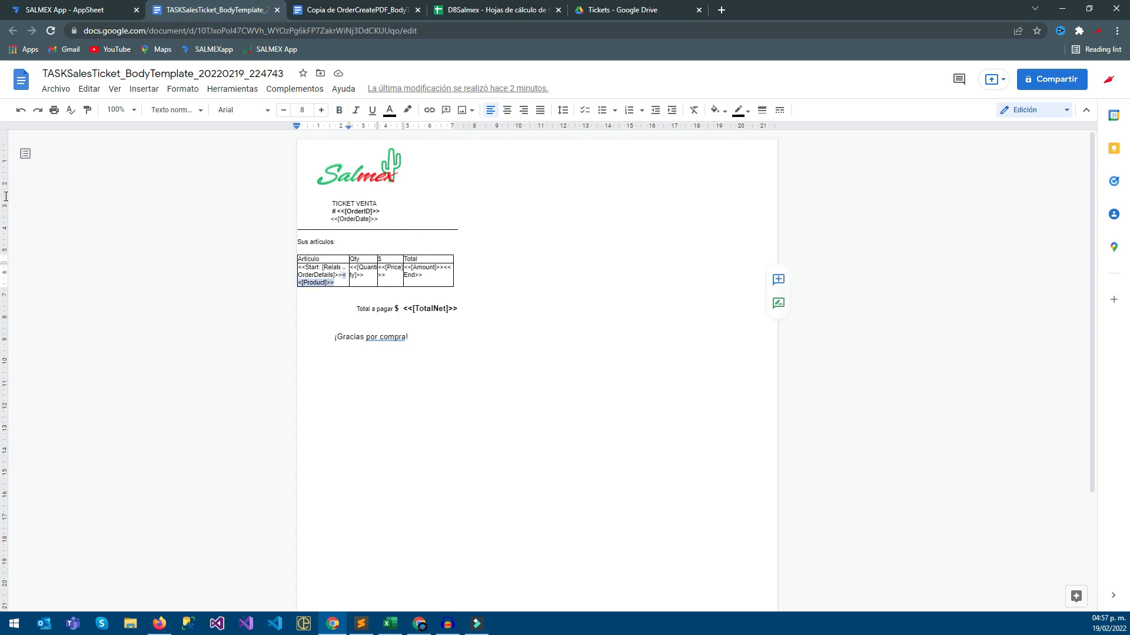
key(BackSpace)
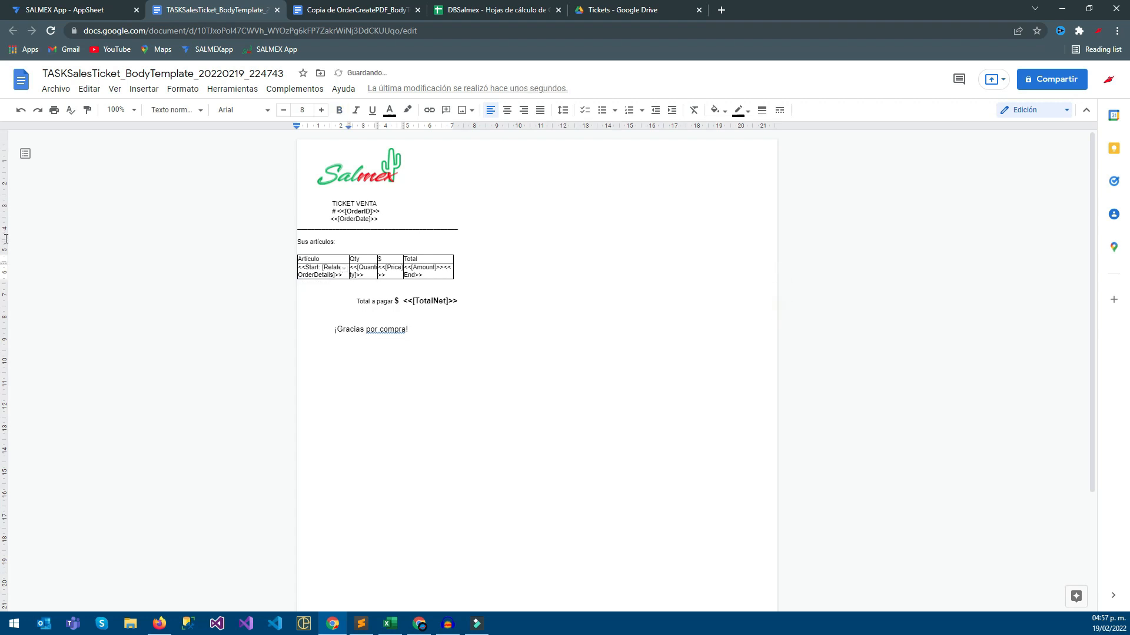
key(ctrl+v)
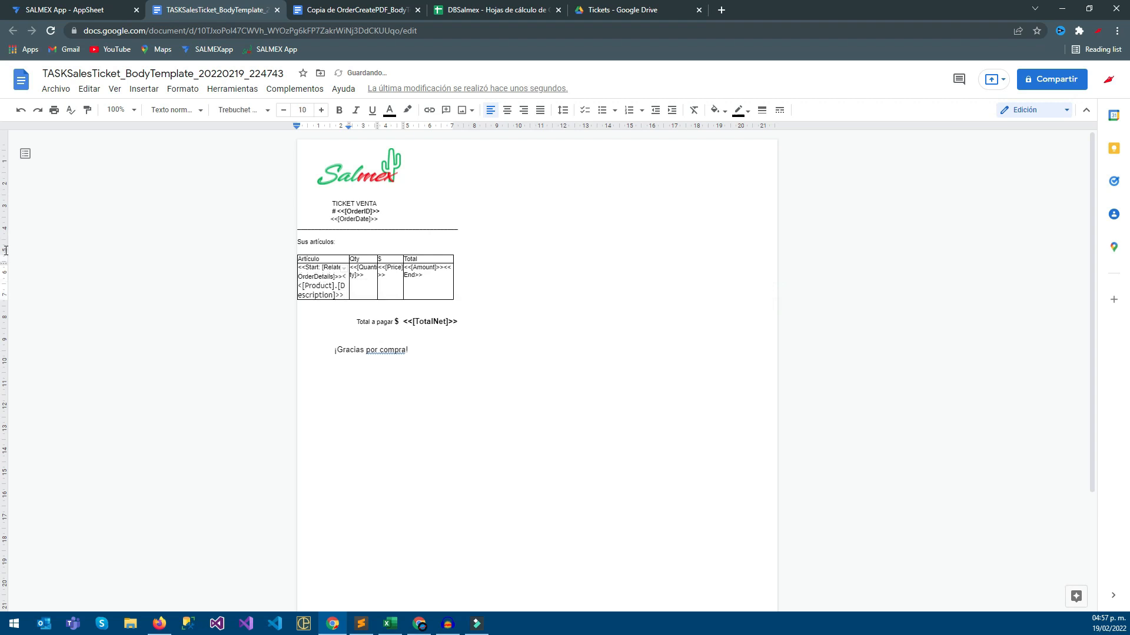
Reduce the pasted <<[Product].[Description]>> expression to font size 8
key(ctrl+shift+Left)
key(ctrl+shift+Left)
key(ctrl+shift+Left)
key(ctrl+shift+Left)
key(ctrl+shift+Left)
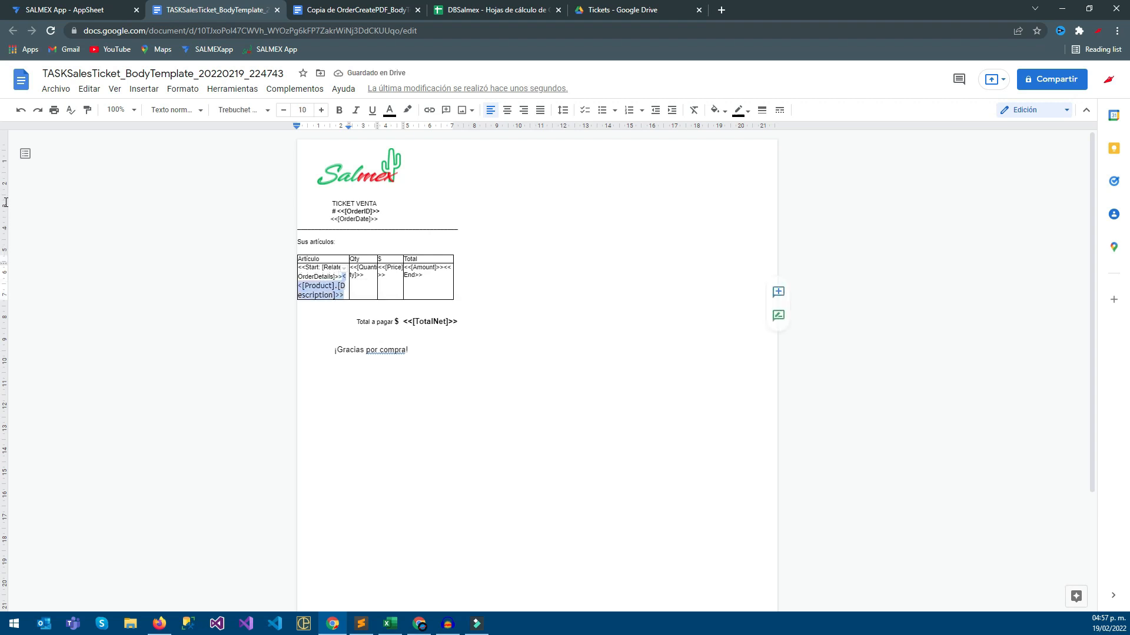
click(284, 110)
click(284, 110)
click(298, 300)
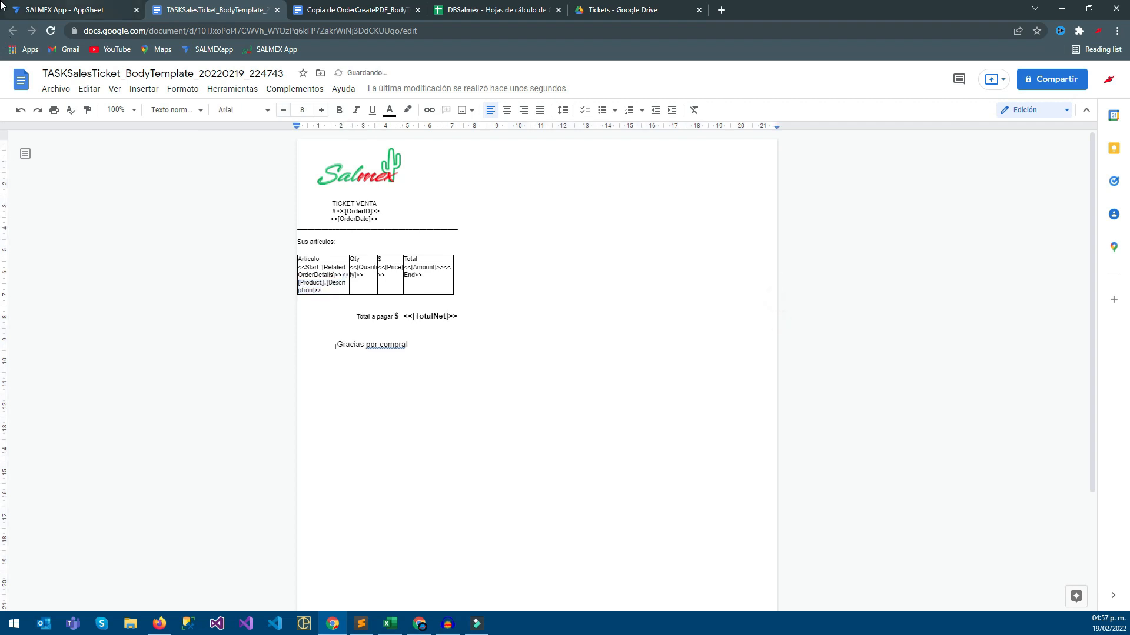
Close the old ticket preview in Drive, then save the app in AppSheet and update order 000324's comment to "envío mty"
click(593, 10)
click(841, 118)
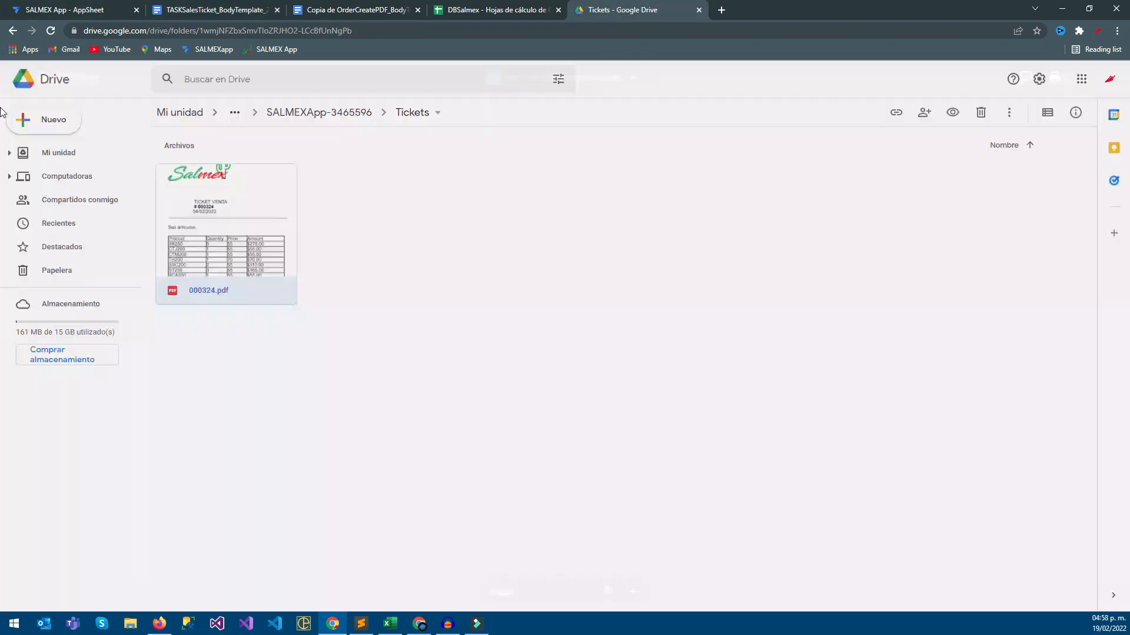
click(2, 7)
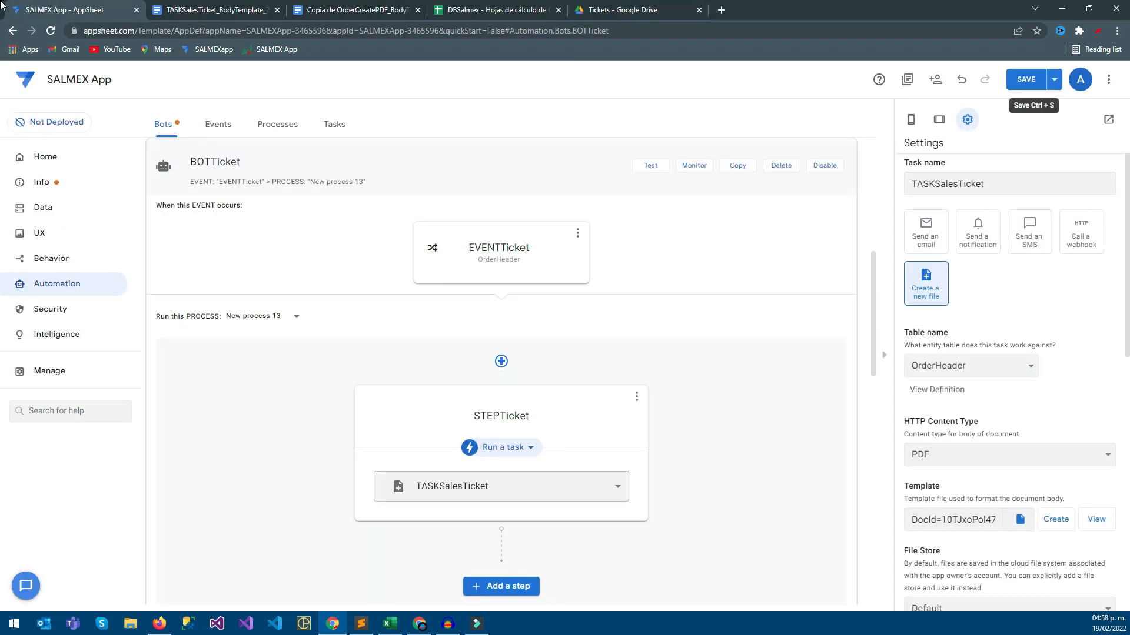
key(ctrl+s)
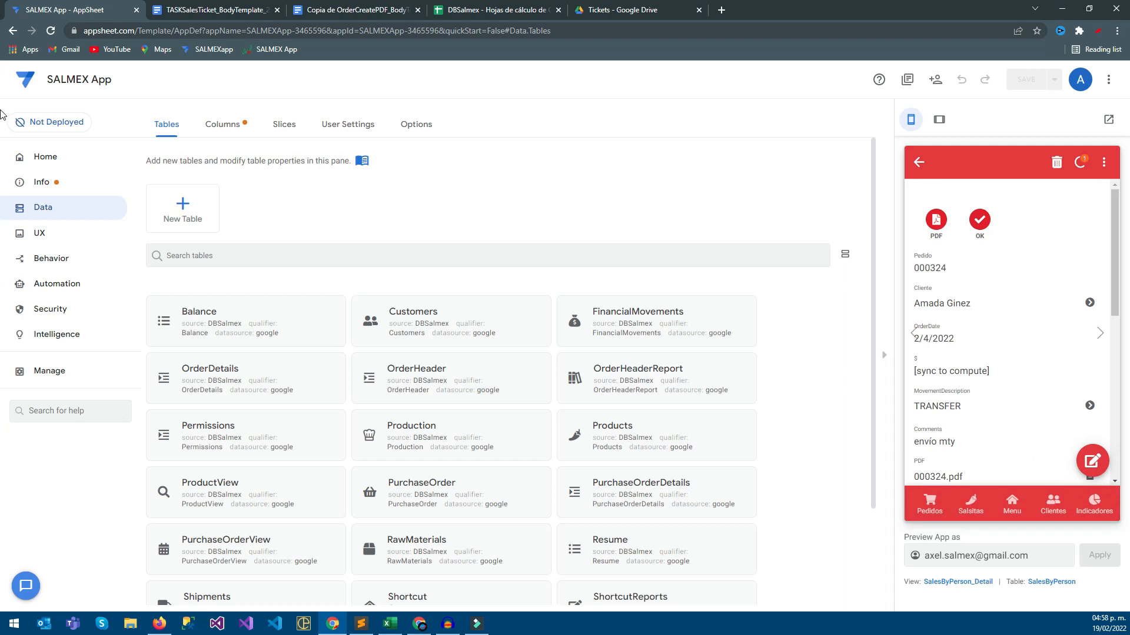
Check in Drive's Tickets folder whether 000324.pdf has been regenerated, opening and closing its preview
click(641, 9)
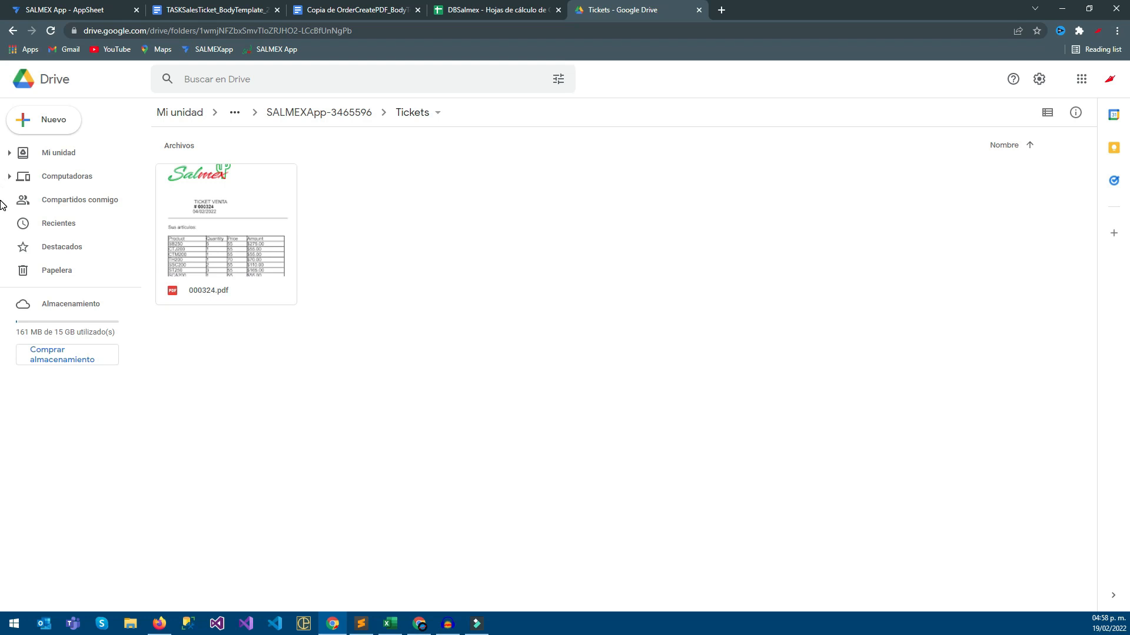
key(ctrl+1)
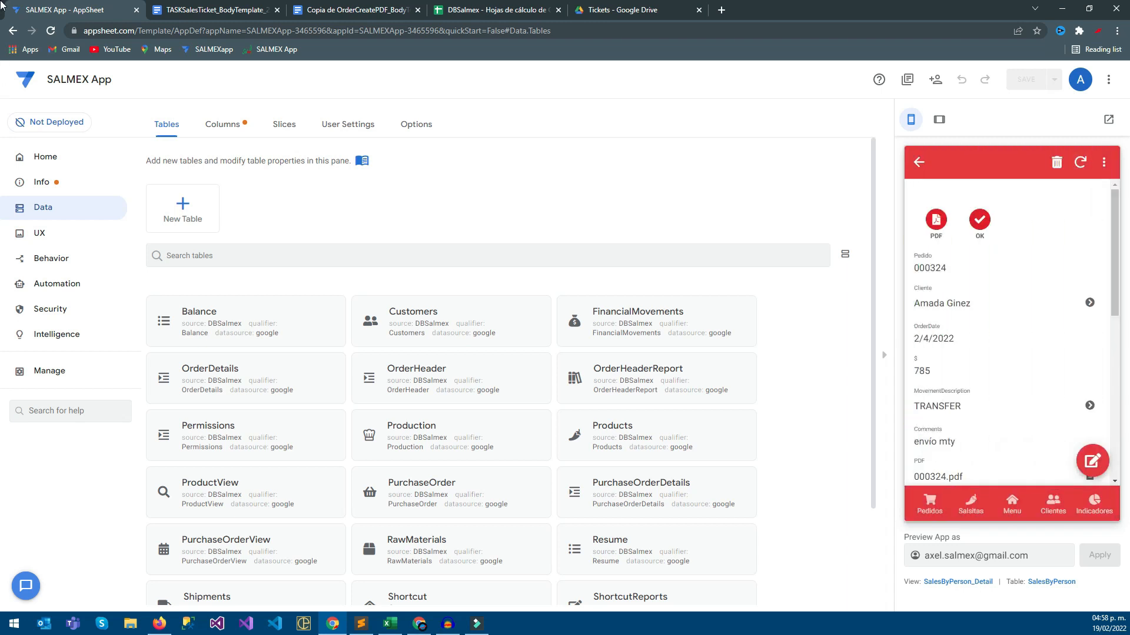
key(ctrl+shift+Tab)
double_click(226, 234)
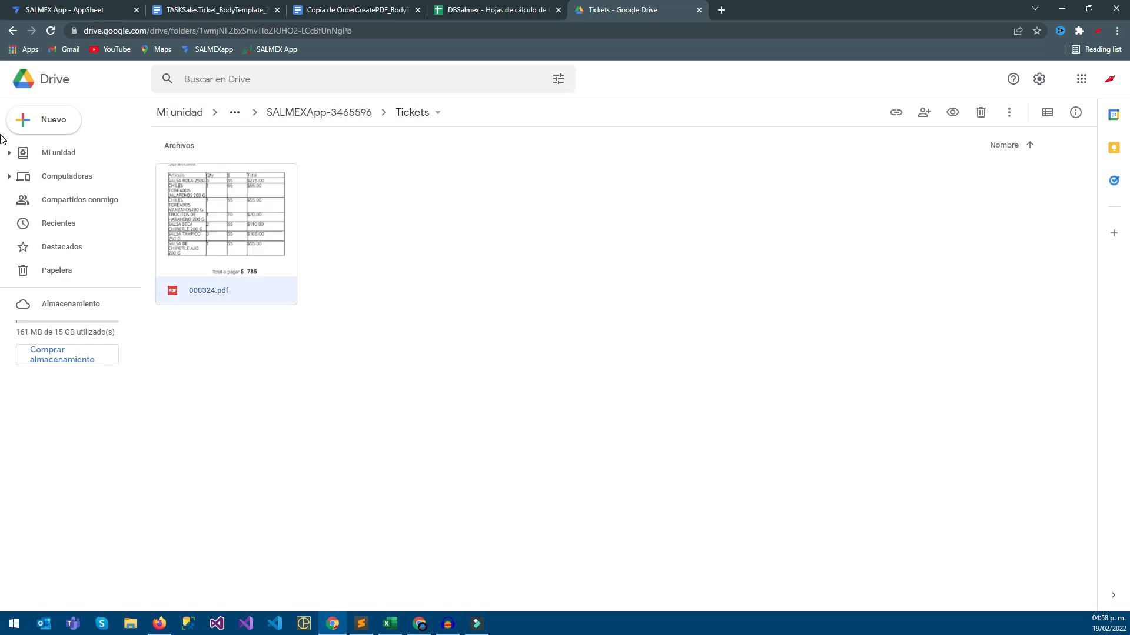
scroll(6, 302, down, 2)
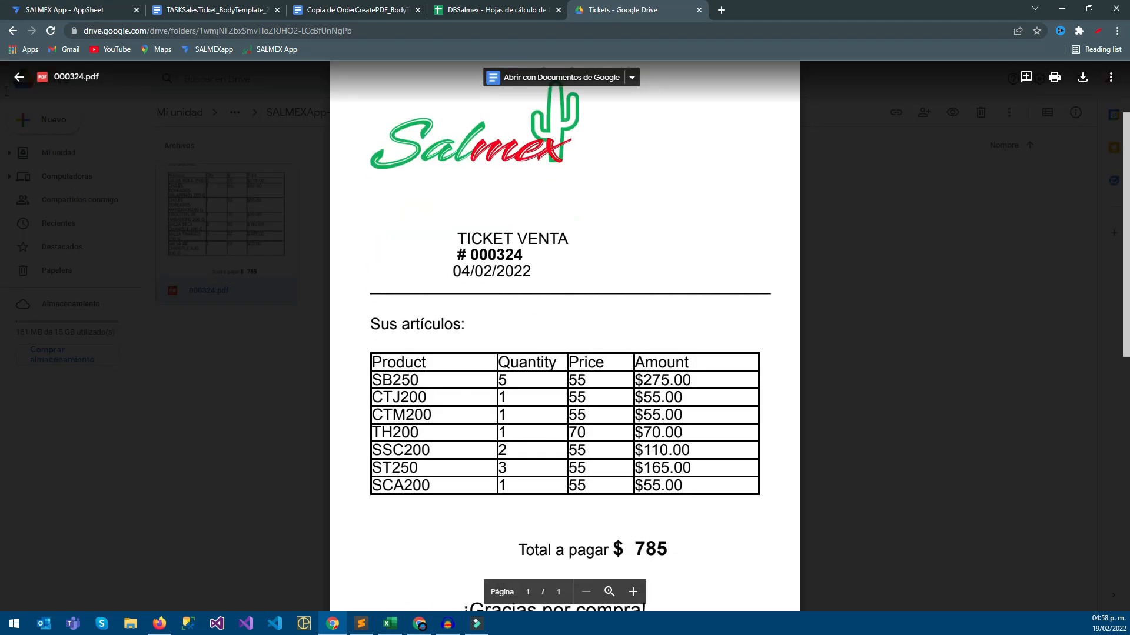
click(2, 106)
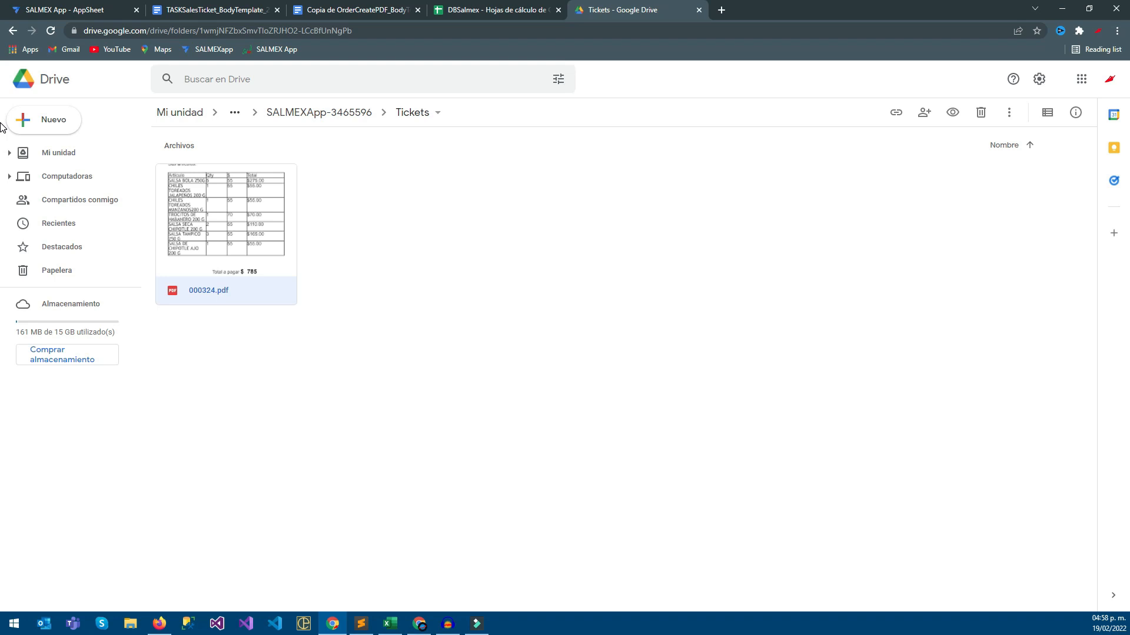
key(Return)
scroll(2, 226, down, 5)
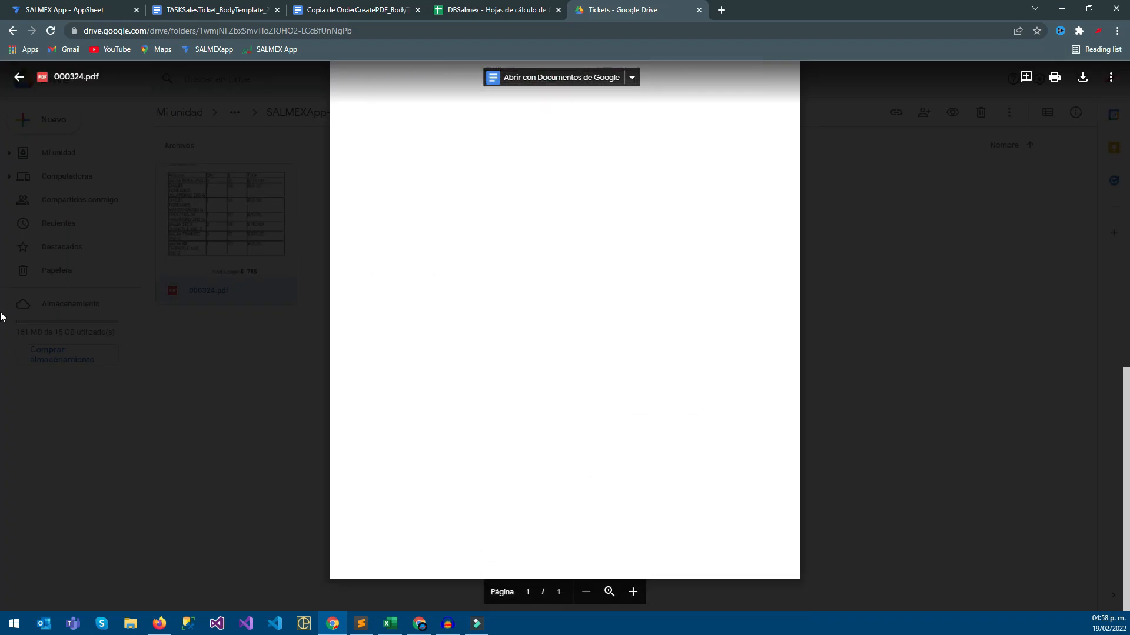
click(1, 316)
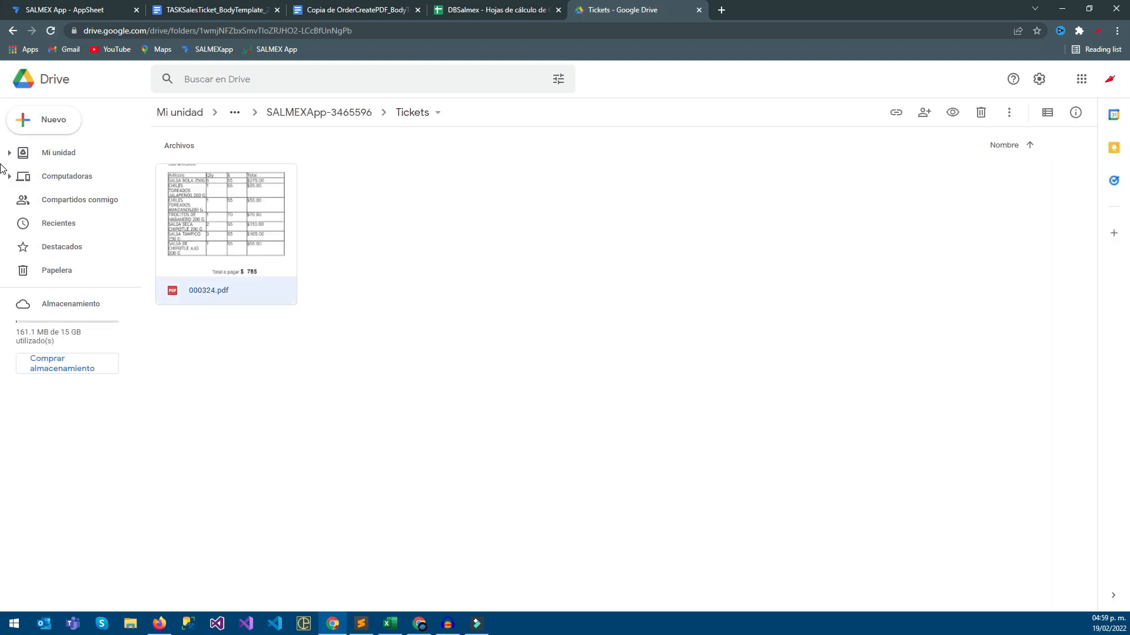
Reopen 000324.pdf and examine the headings, product descriptions and totals of its item table
key(Return)
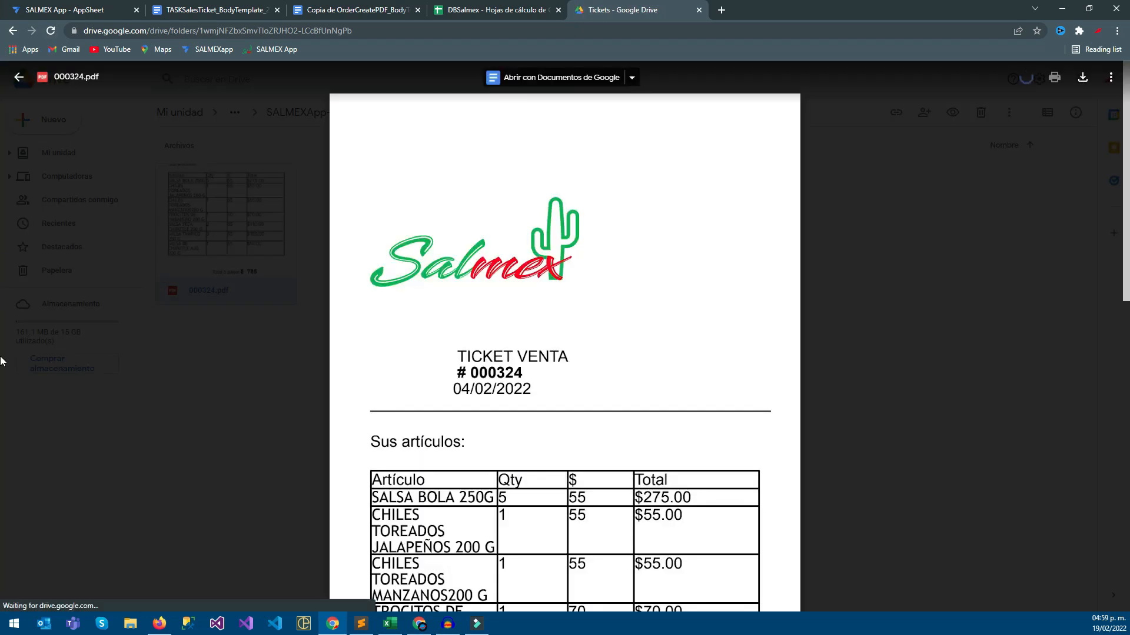
scroll(445, 435, down, 1)
drag(372, 380, 494, 381)
drag(371, 398, 452, 430)
scroll(6, 354, down, 3)
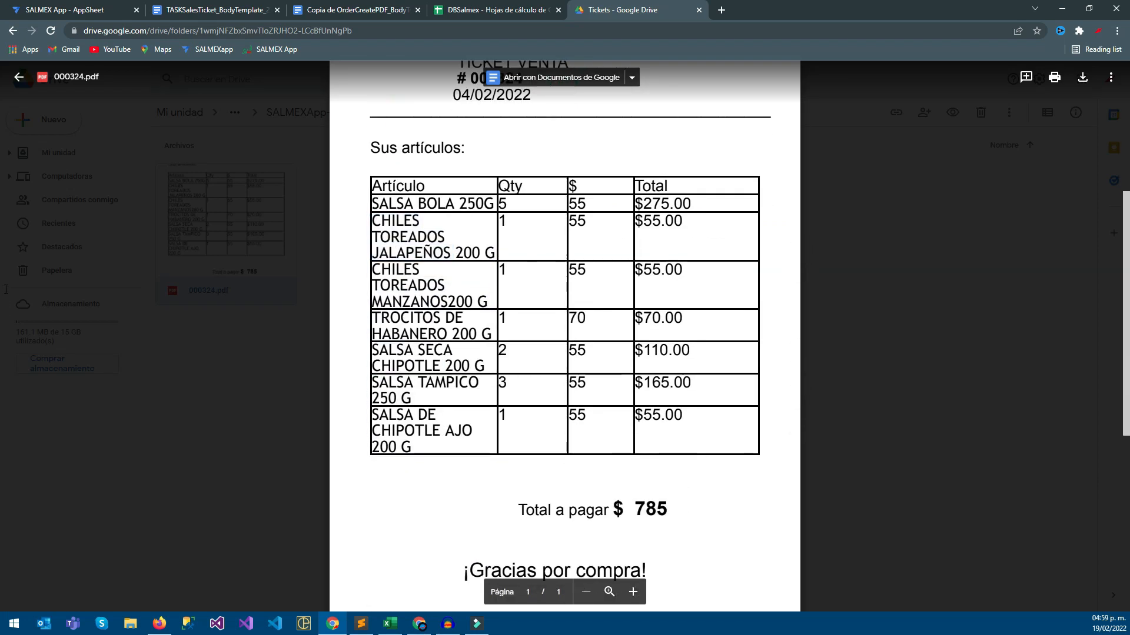
Review the whole 000324.pdf ticket, from the Salmex logo and heading to the closing thank-you message
scroll(6, 322, down, 2)
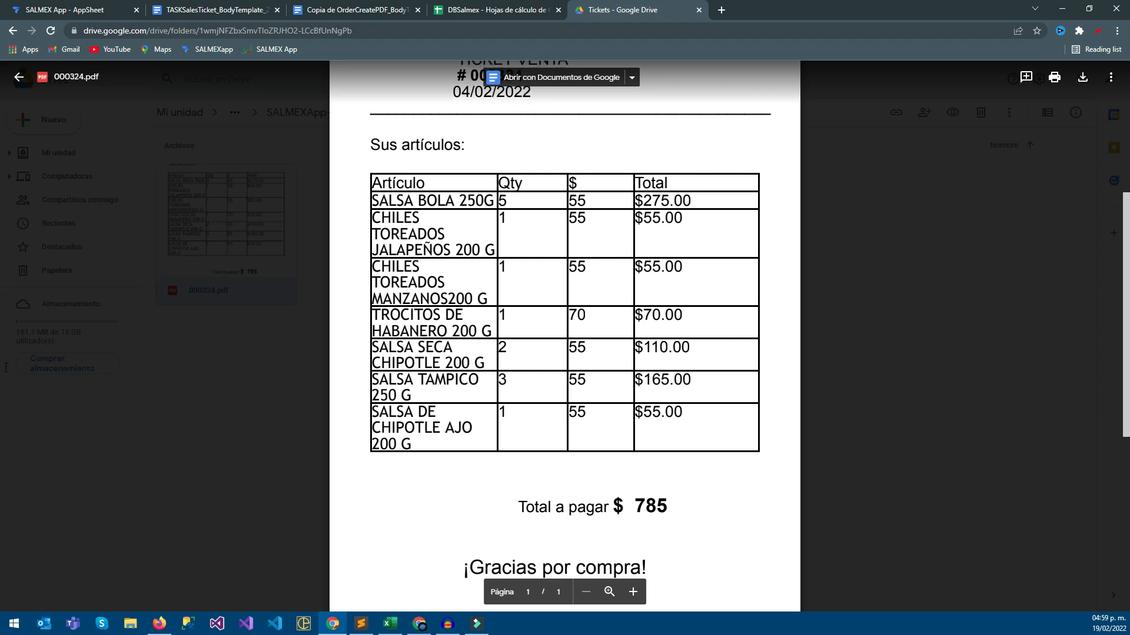
scroll(6, 330, down, 3)
scroll(6, 353, up, 10)
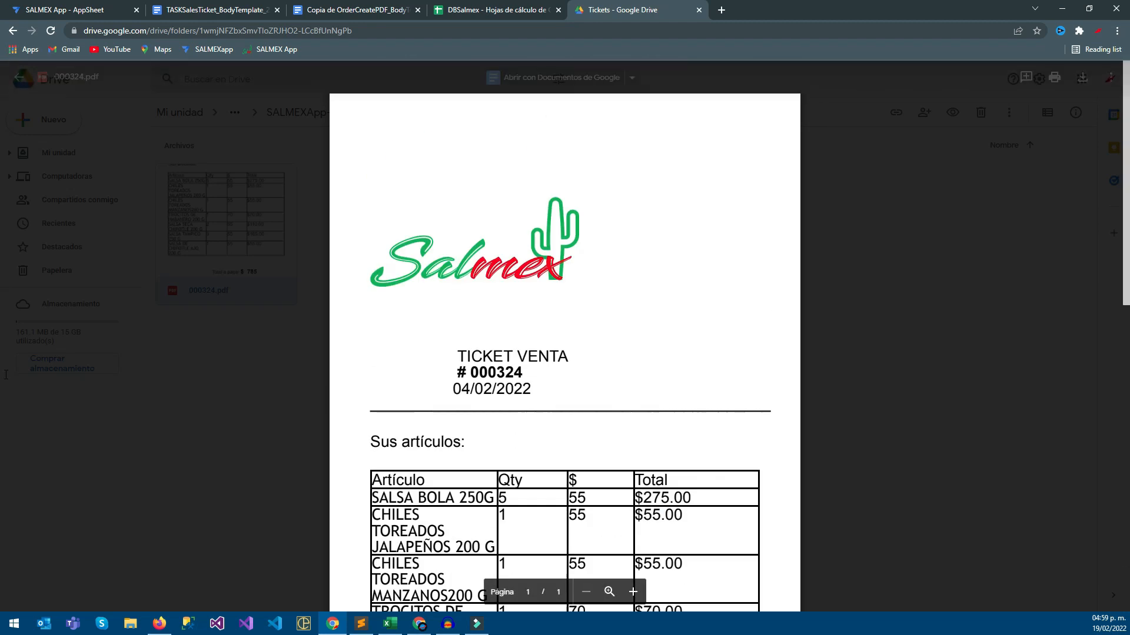
scroll(6, 365, down, 5)
scroll(6, 365, up, 5)
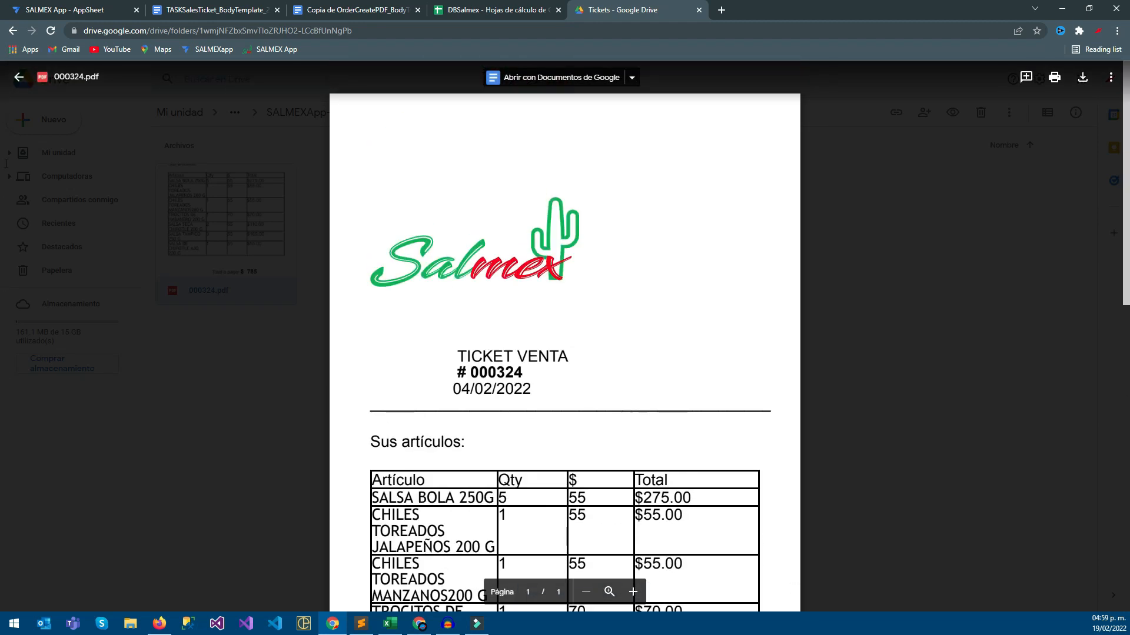
Move the Salmex logo right in the TASKSalesTicket_BodyTemplate document, and compare it with the 000324.pdf preview in Drive
click(213, 10)
drag(358, 165, 391, 166)
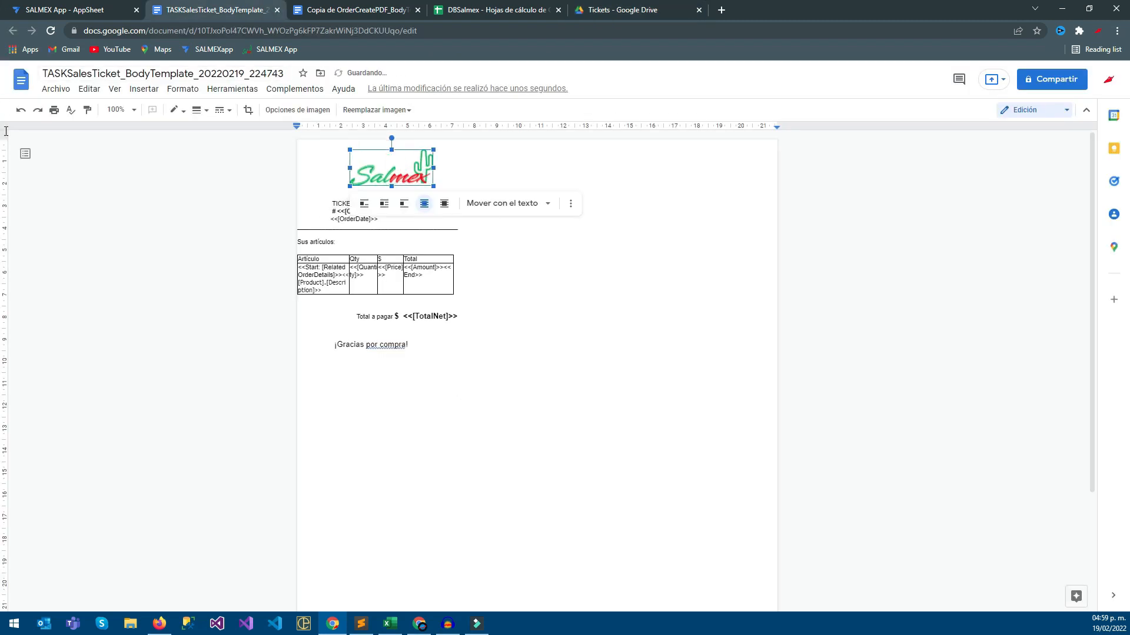
click(622, 10)
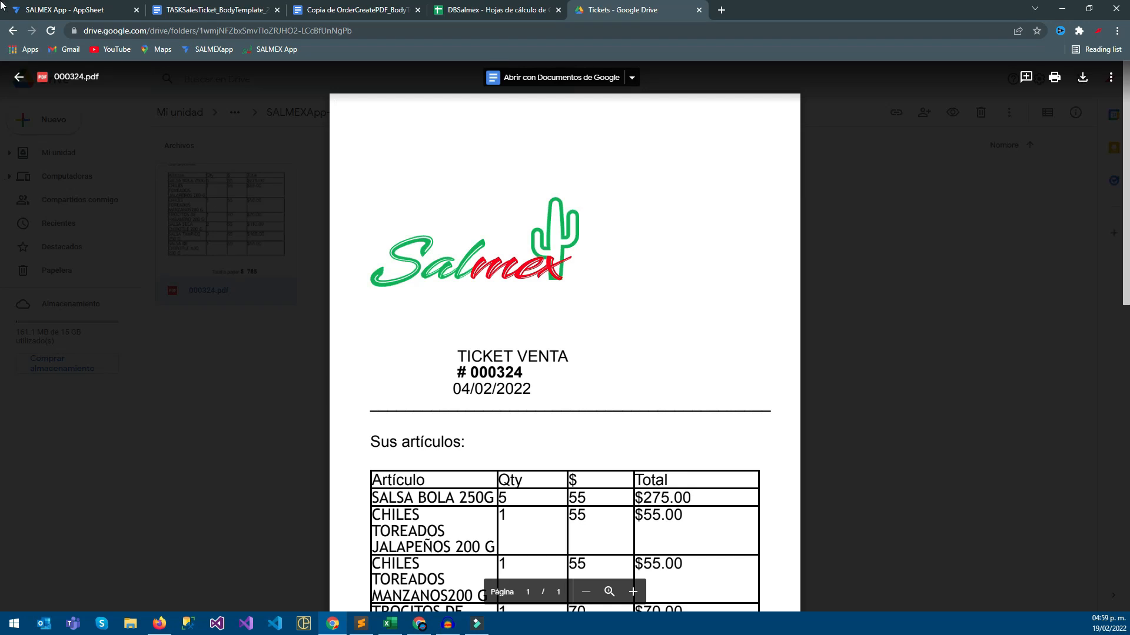
Shift the TICKET VENTA, <<[OrderID]>> and <<[OrderDate]>> heading lines in the template so they sit centred beneath the logo
click(213, 10)
click(328, 204)
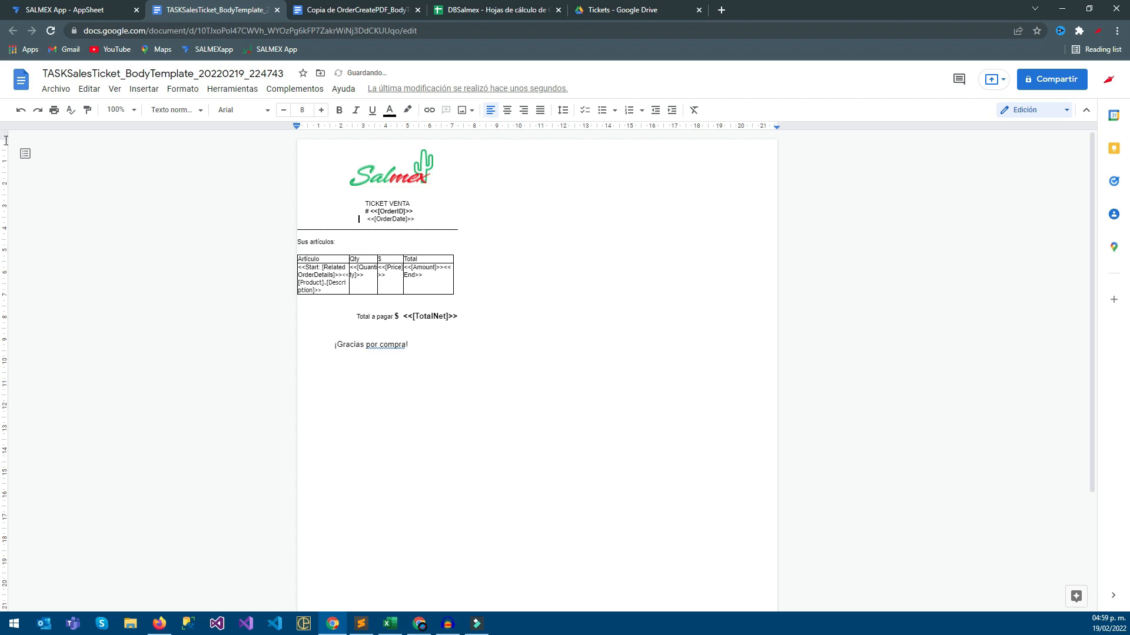
key(BackSpace)
key(BackSpace)
key(BackSpace)
click(14, 623)
text(.)
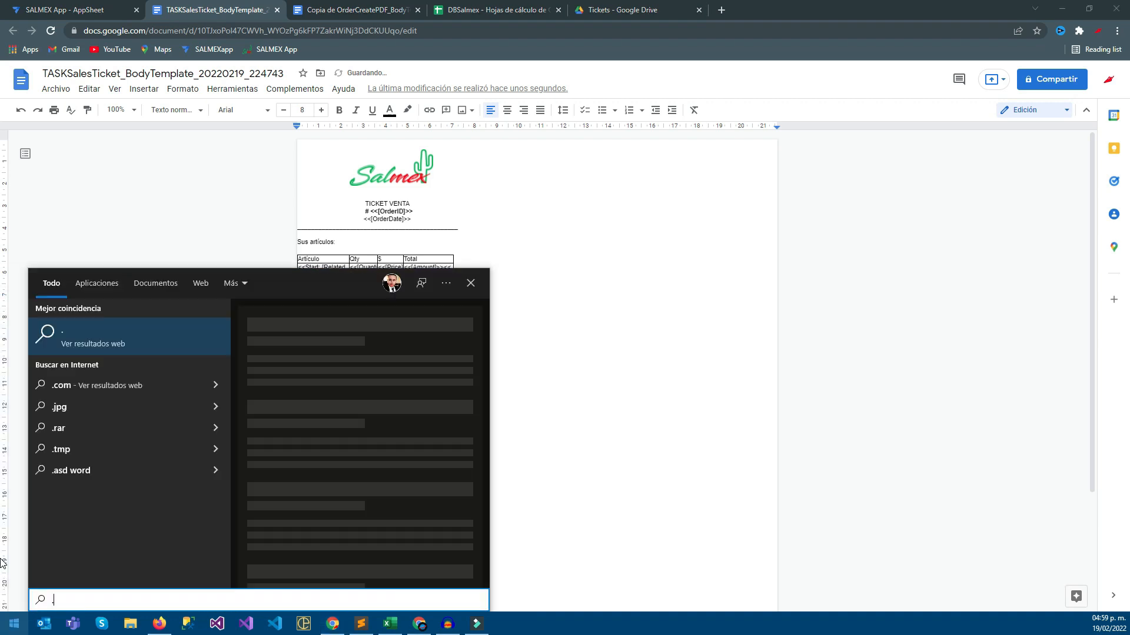
text(.)
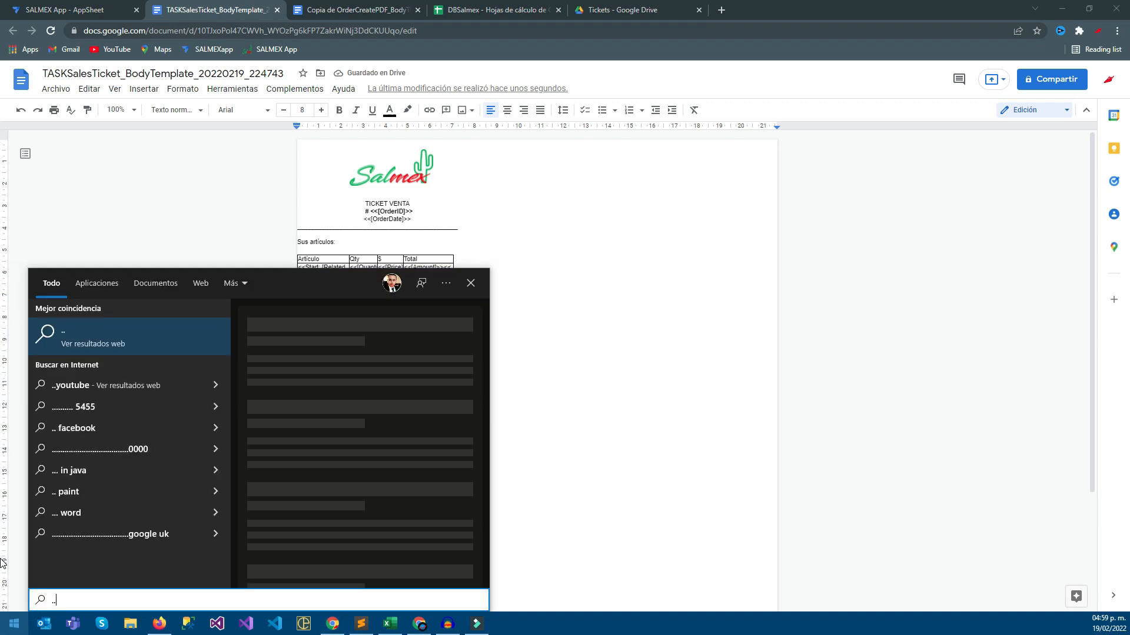
key(Escape)
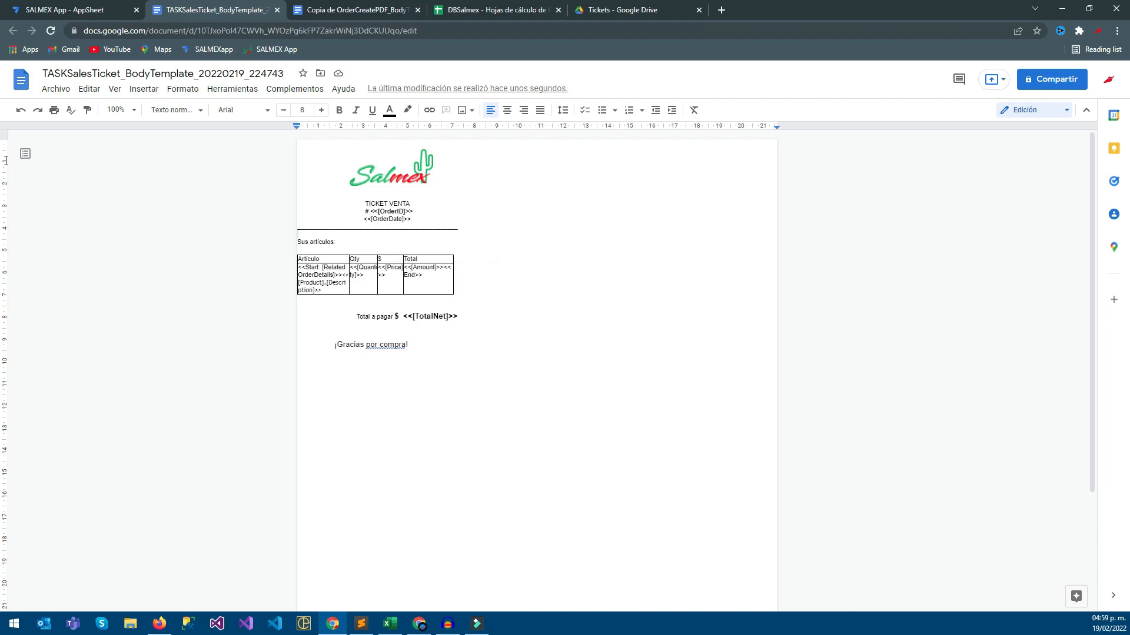
key(super+period)
key(Escape)
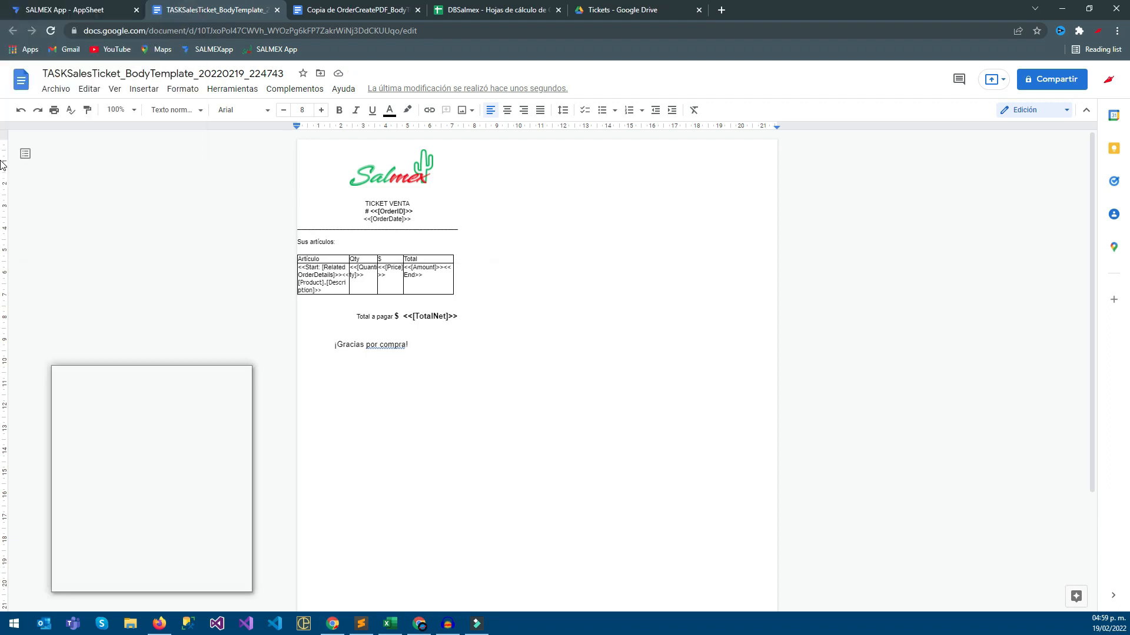
click(6, 167)
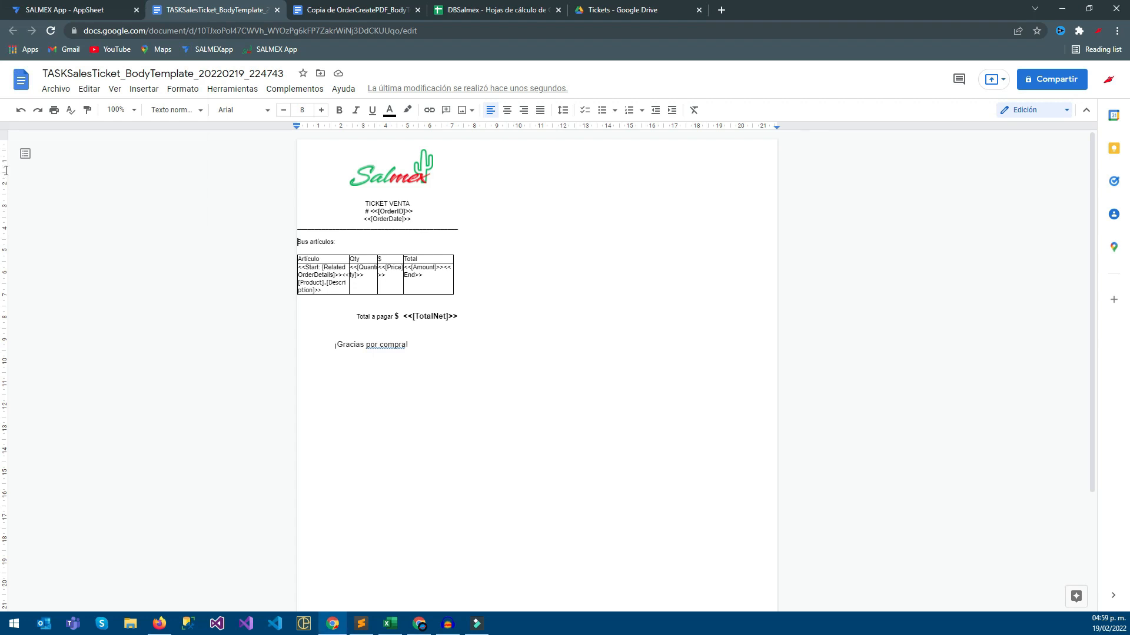
Search the emoji picker for "chi" and "hoy" before the "Sus artículos:" line, and clear both searches
key(super+period)
key(Down)
text(ch)
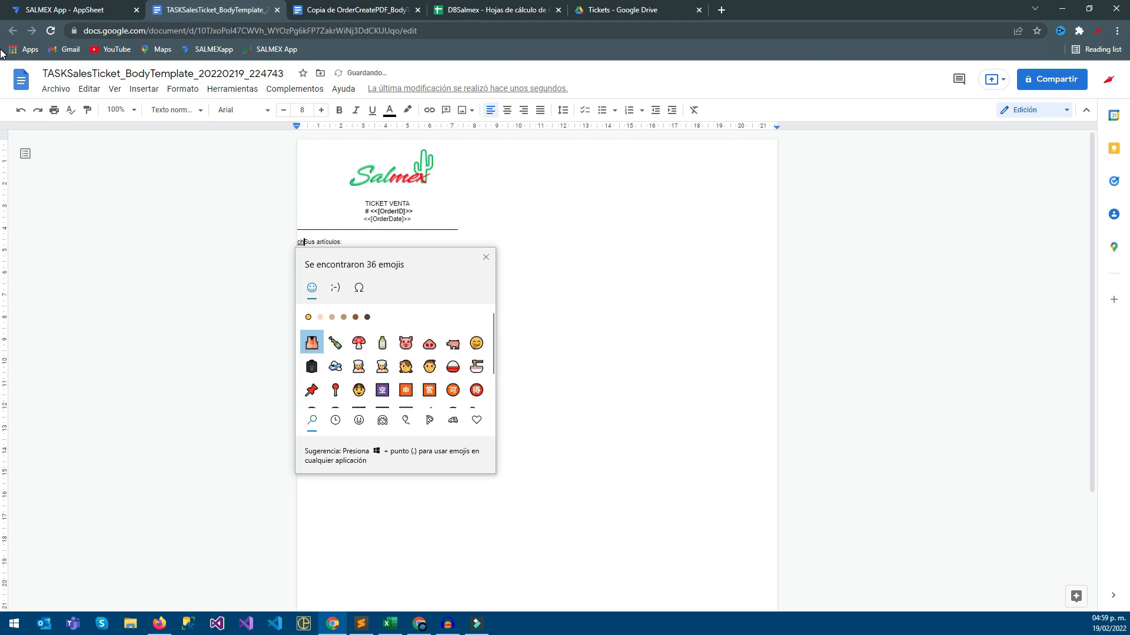
text(i)
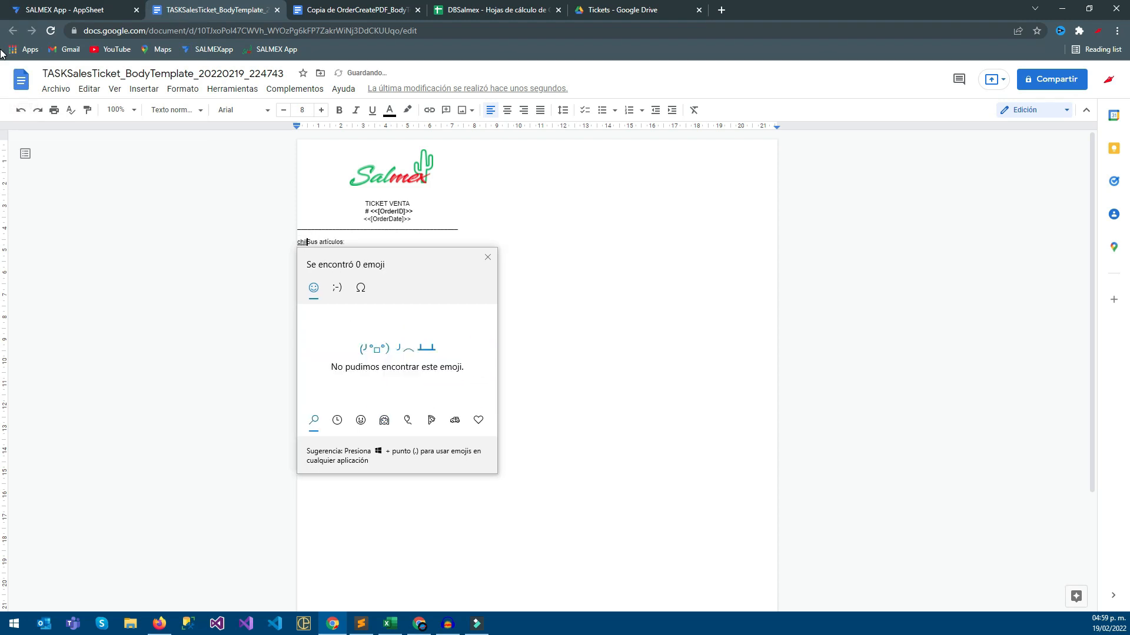
key(BackSpace)
key(BackSpace)
key(BackSpace)
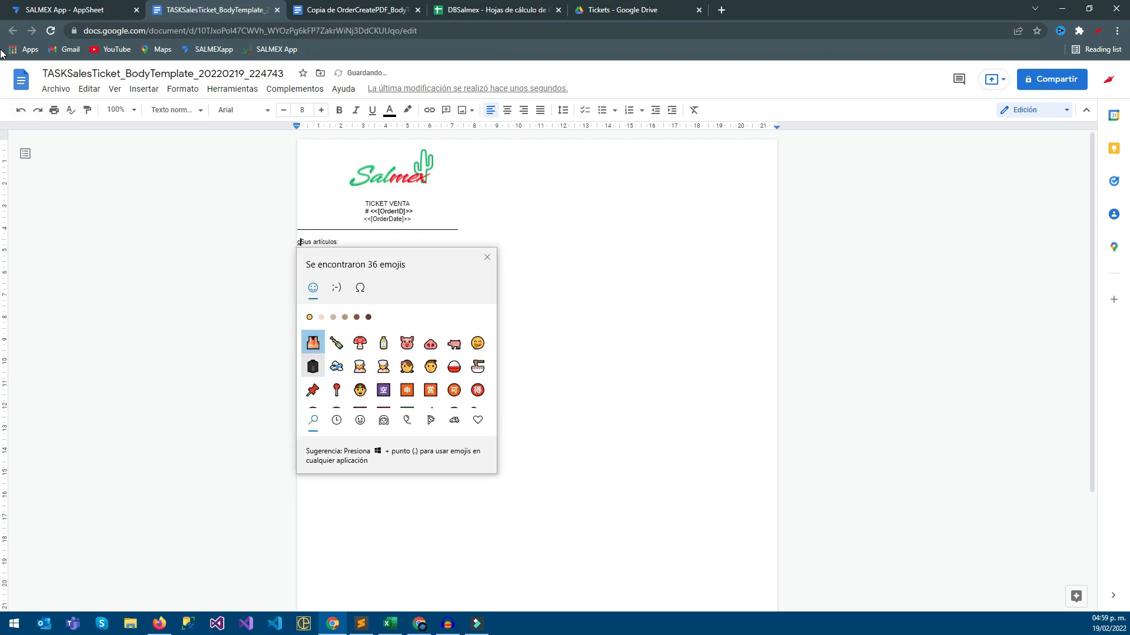
text(hoy)
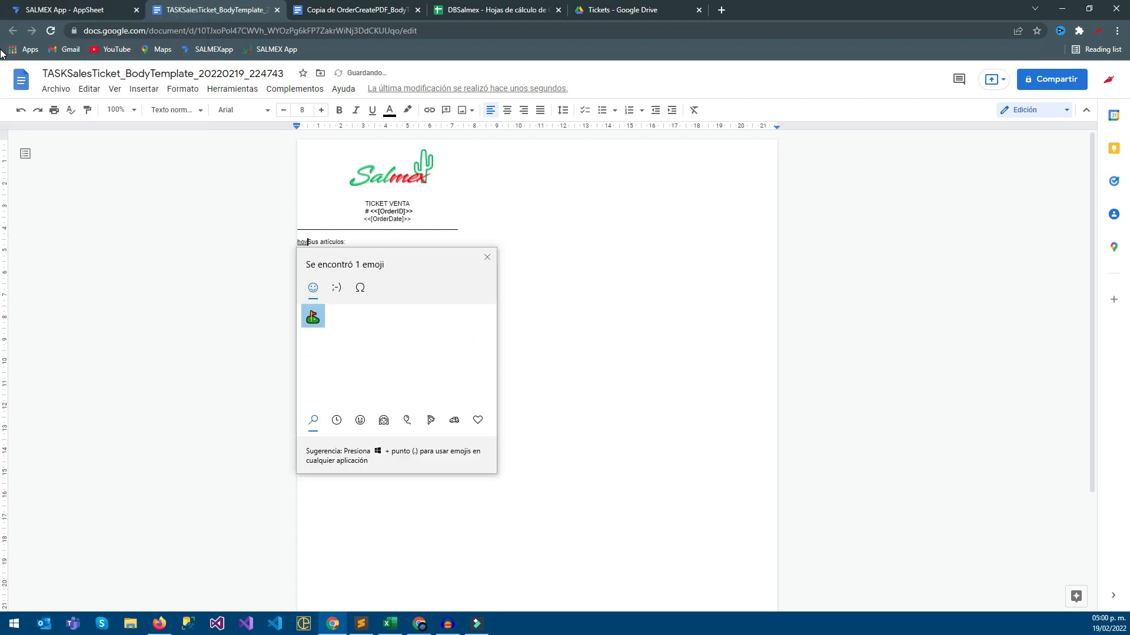
key(BackSpace)
key(BackSpace)
key(BackSpace)
Insert the chili pepper emoji in front of the "Sus artículos:" line
scroll(68, 100, down, 2)
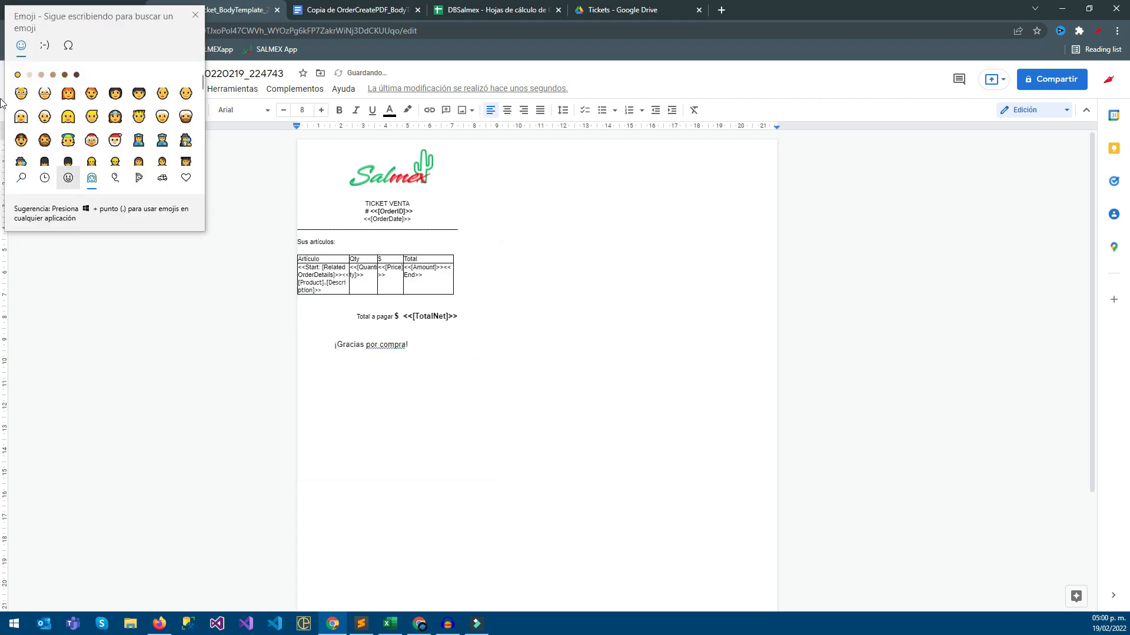
click(45, 178)
scroll(138, 98, down, 4)
click(115, 129)
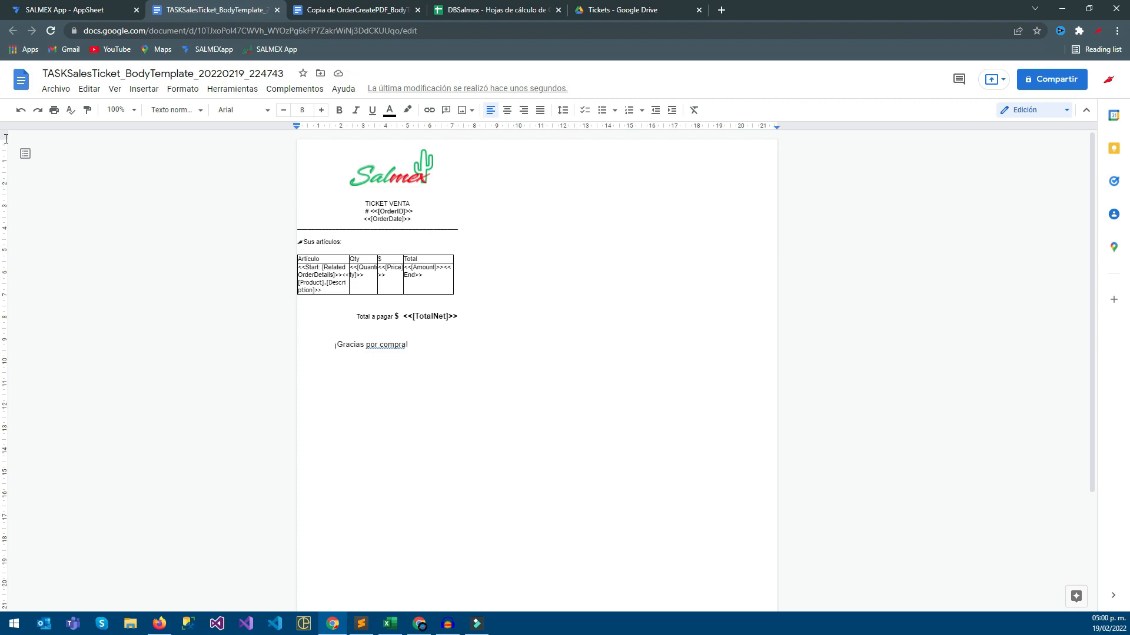
Correct the closing message to "¡Gracias por la compra!" and indent the "Total a pagar" line slightly further
right_click(380, 348)
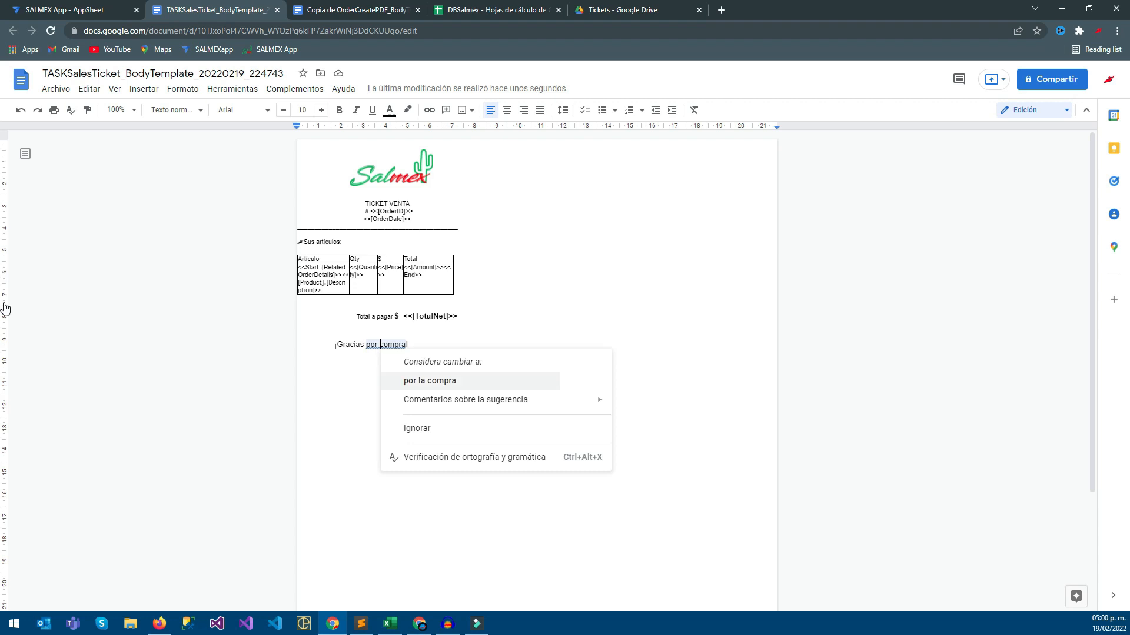
key(Return)
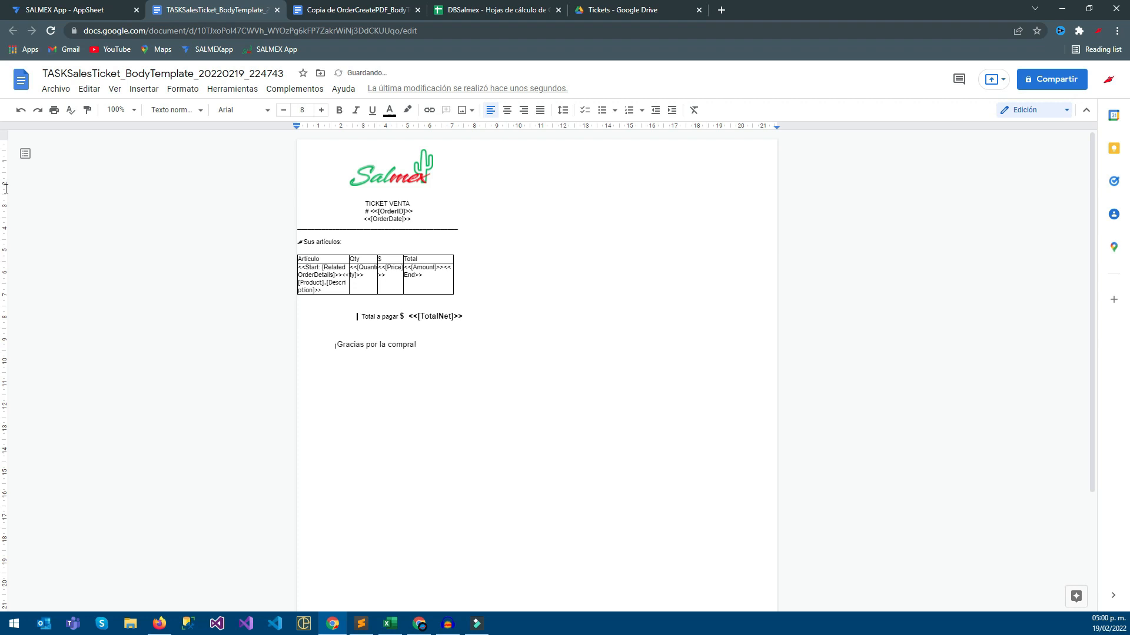
Close the 000324.pdf preview in Drive, and inspect the stored PDF paths in the OrderHeader sheet of DBSalmex
click(3, 6)
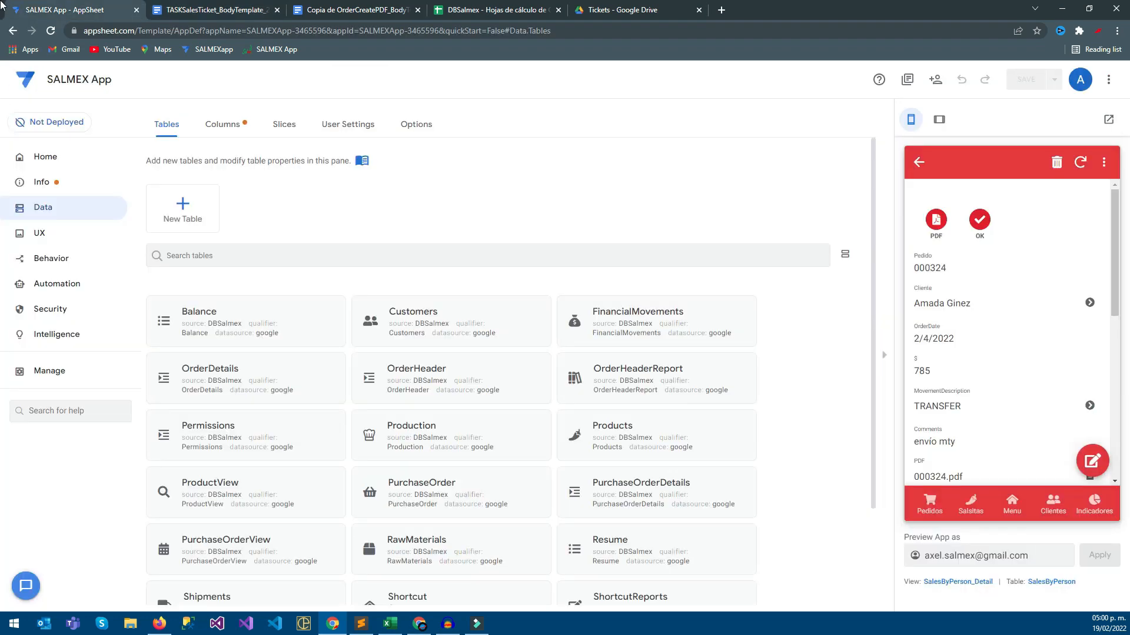
click(623, 10)
click(0, 124)
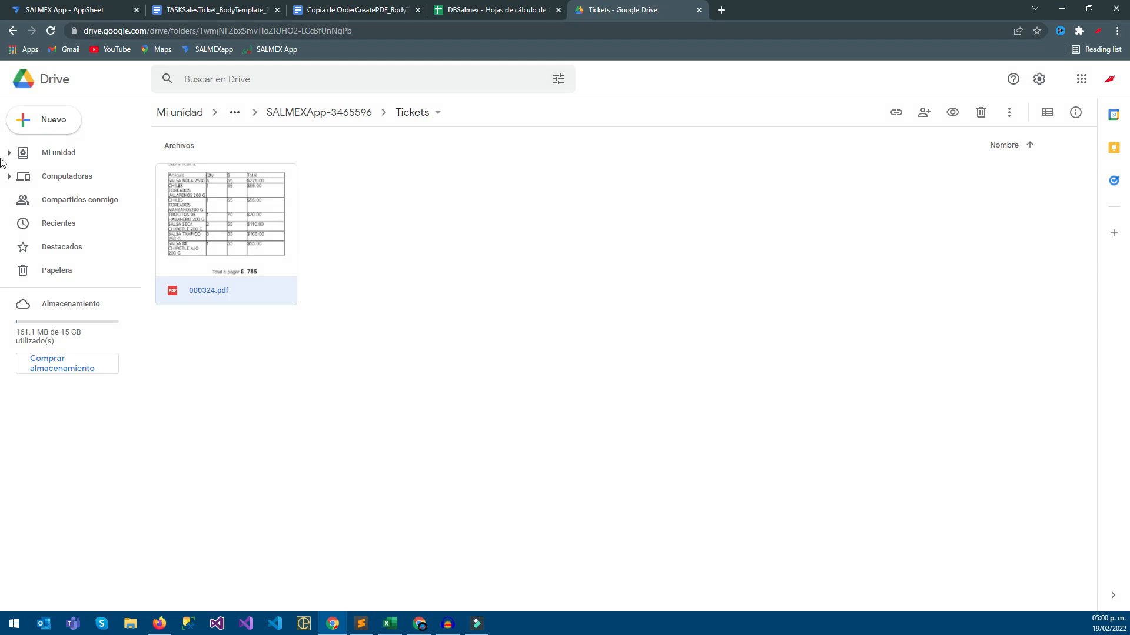
click(2, 5)
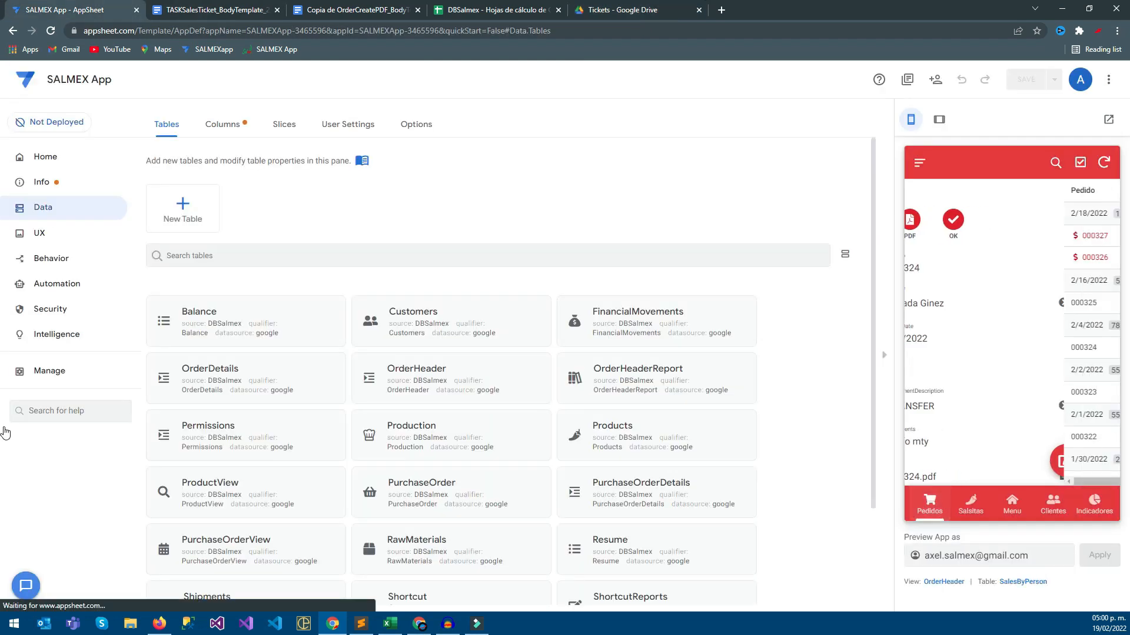
click(468, 9)
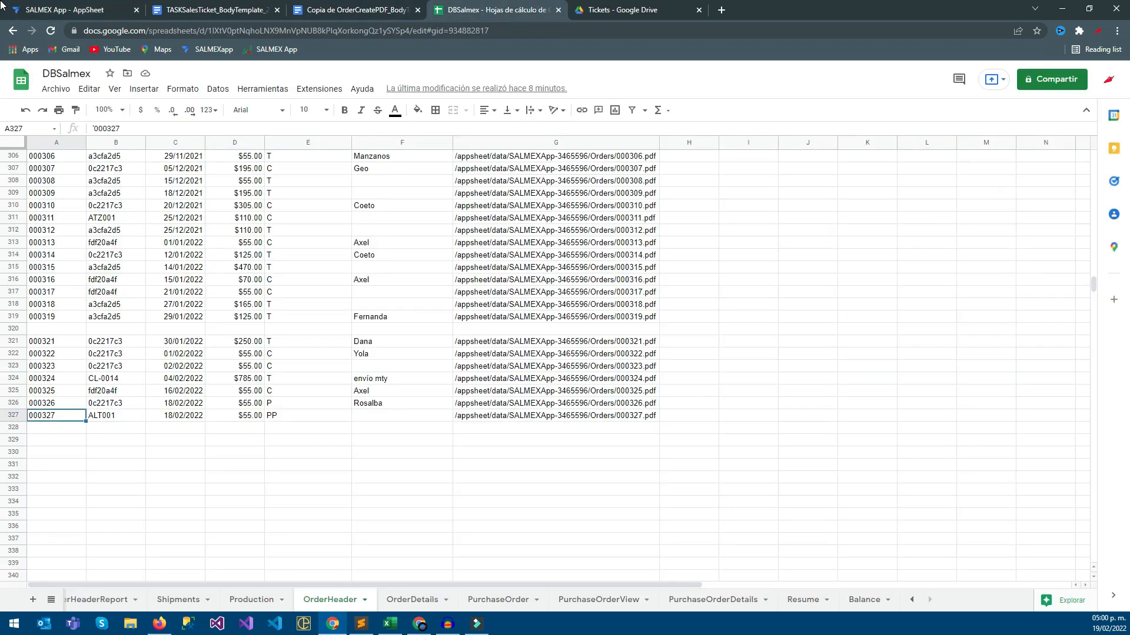
scroll(2, 301, up, 8)
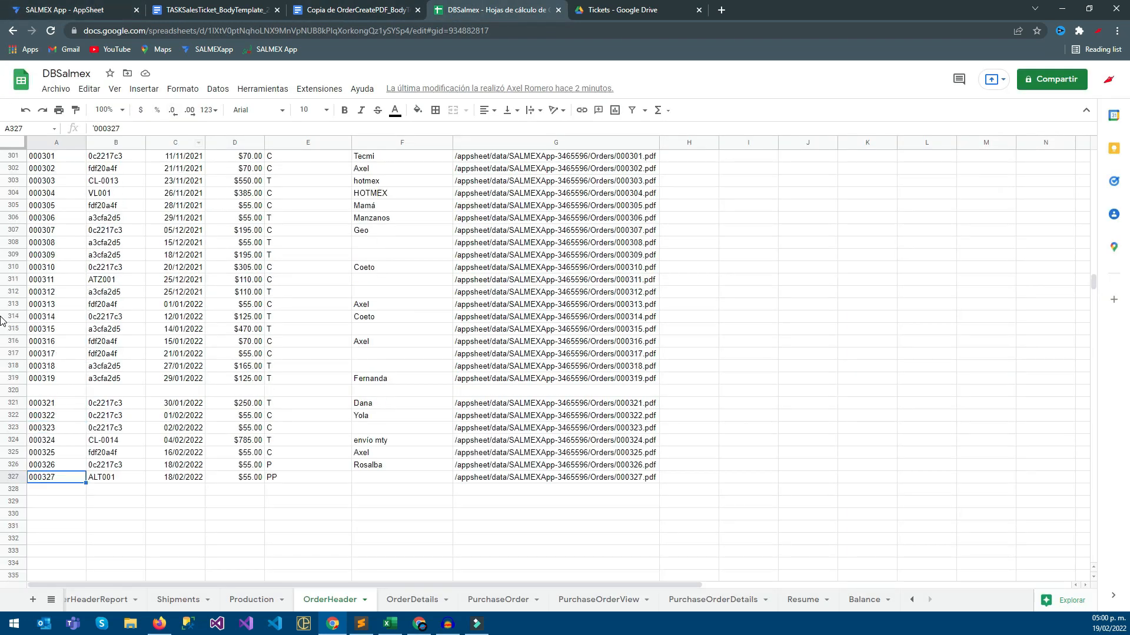
scroll(2, 300, up, 3)
scroll(1, 300, down, 8)
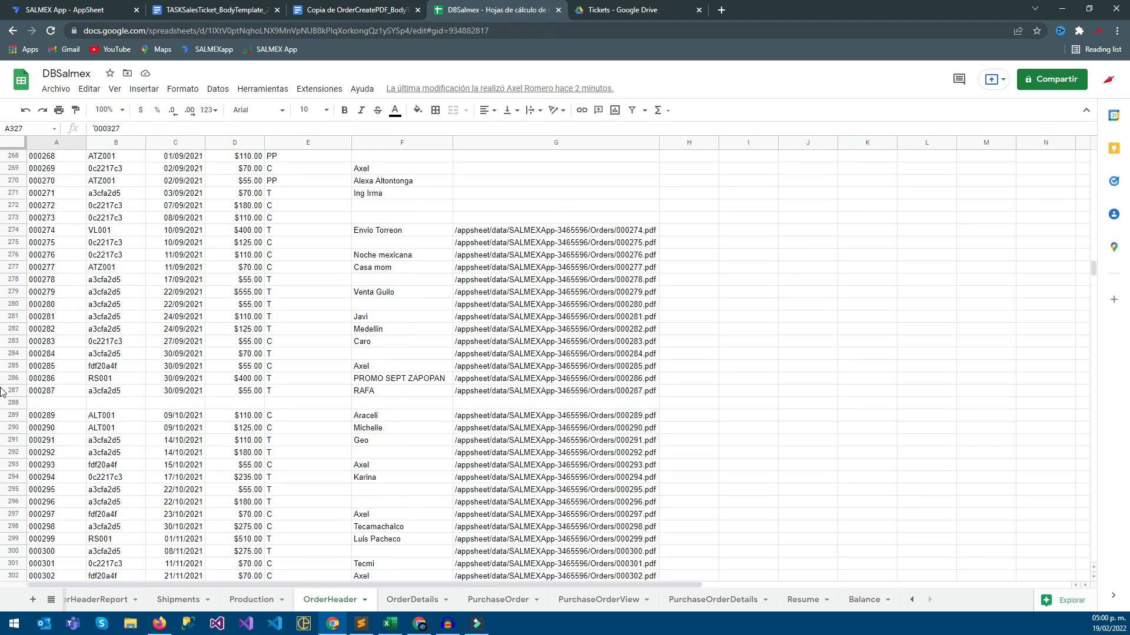
Create a new action named Ticket in AppSheet and open the choice of table it applies to
click(2, 4)
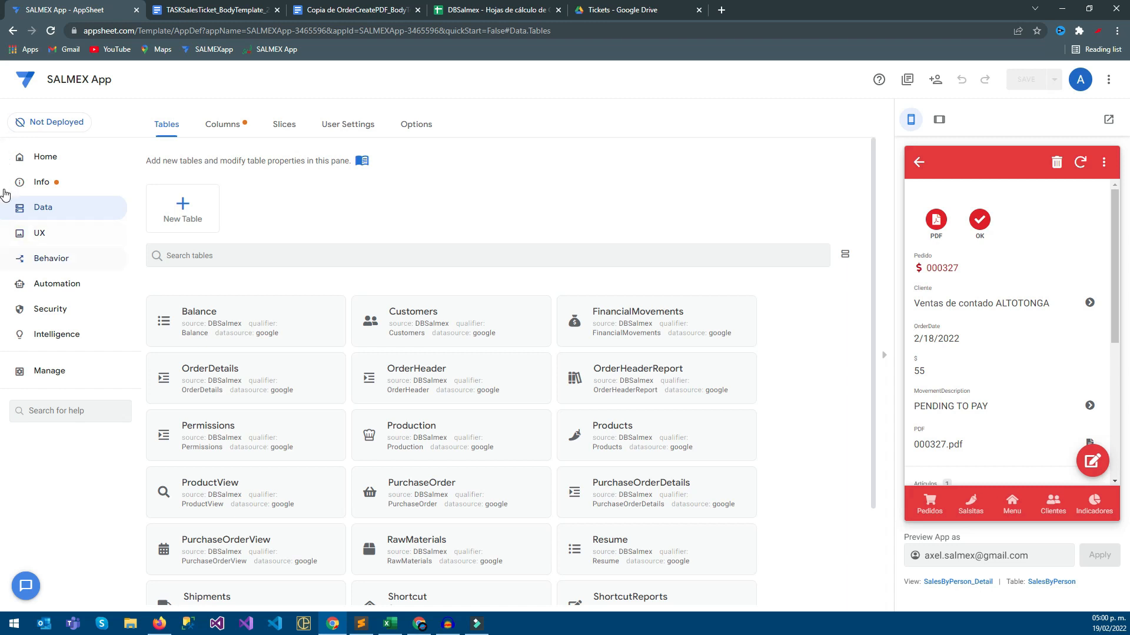
click(52, 259)
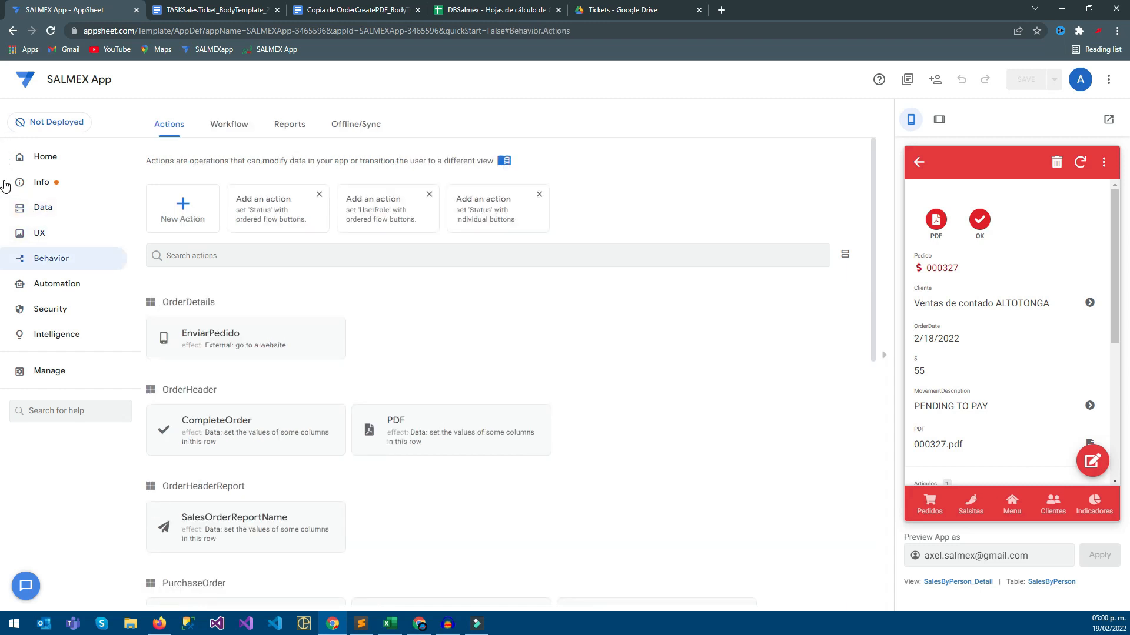
click(182, 206)
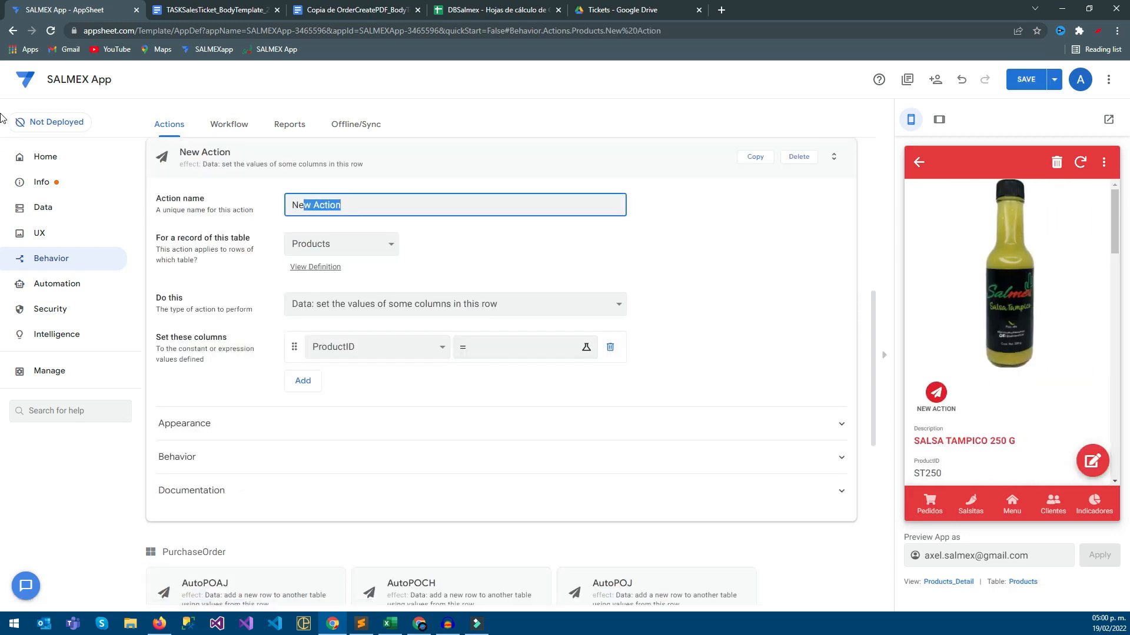
text(Ticket)
click(341, 244)
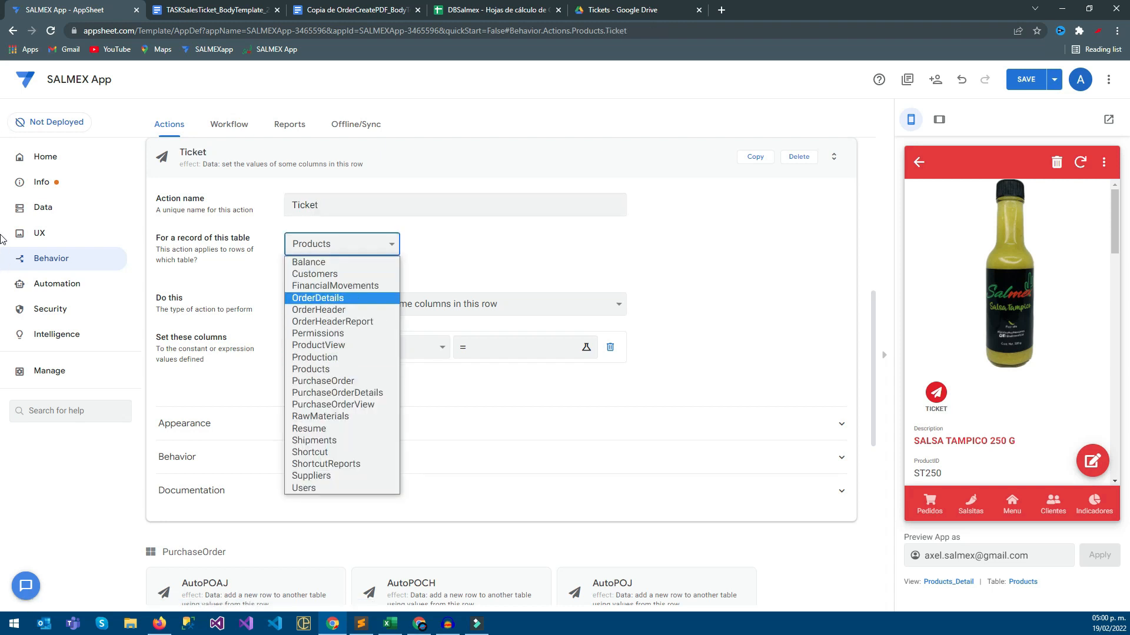
Add a Ticket column header in K1 of the DBSalmex OrderHeader sheet, and copy the UserID header's formatting to it
click(497, 10)
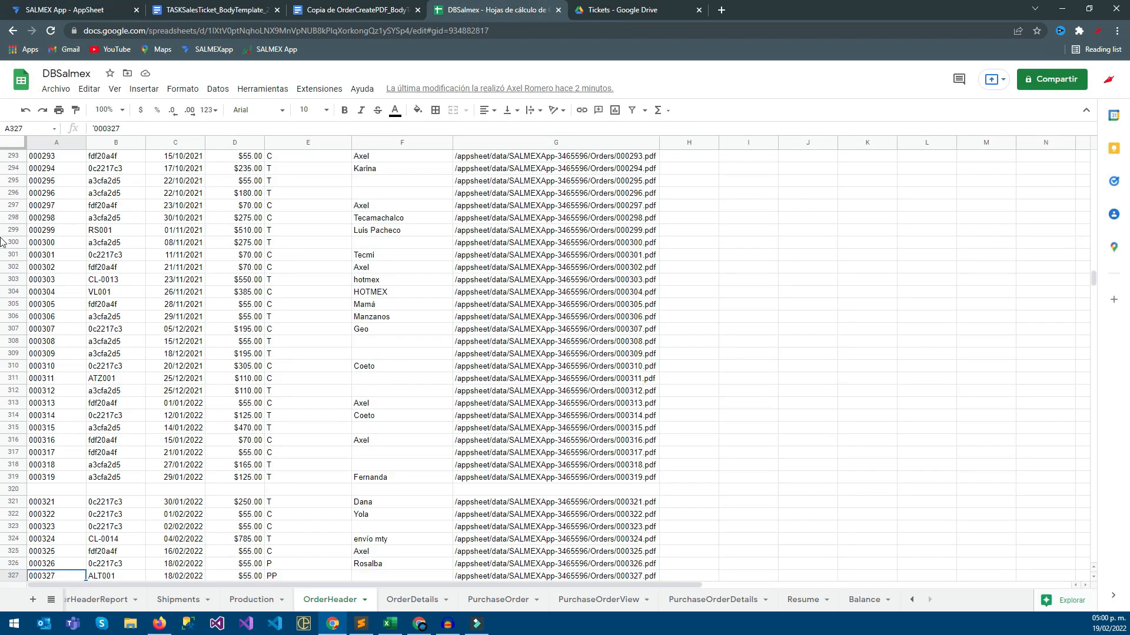
scroll(1, 212, up, 20)
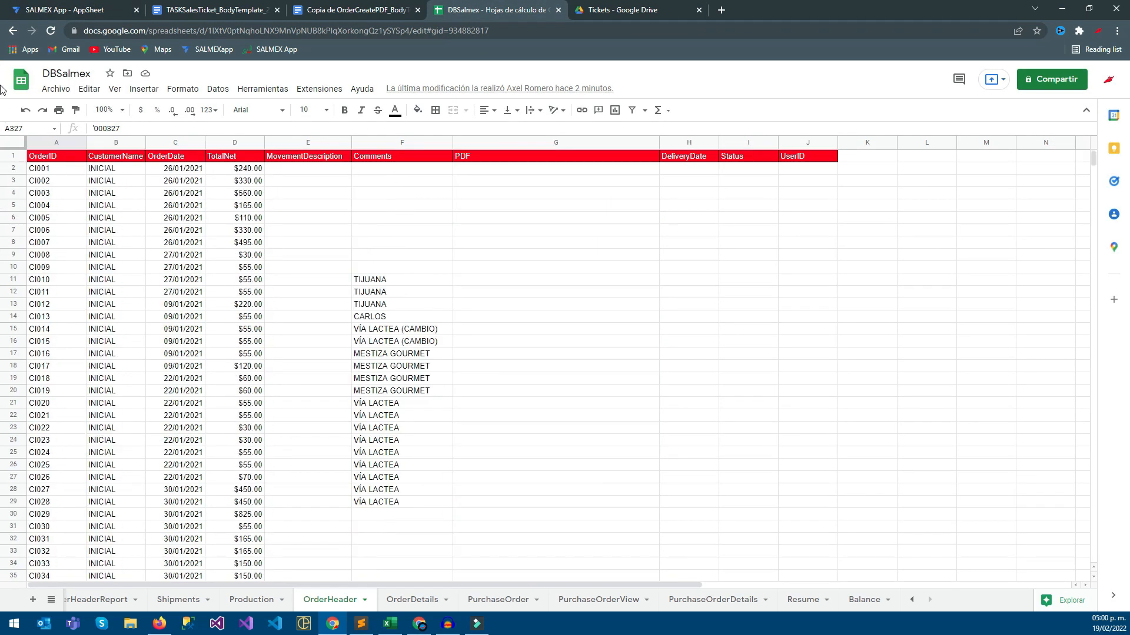
click(866, 156)
text(Ticke)
key(Return)
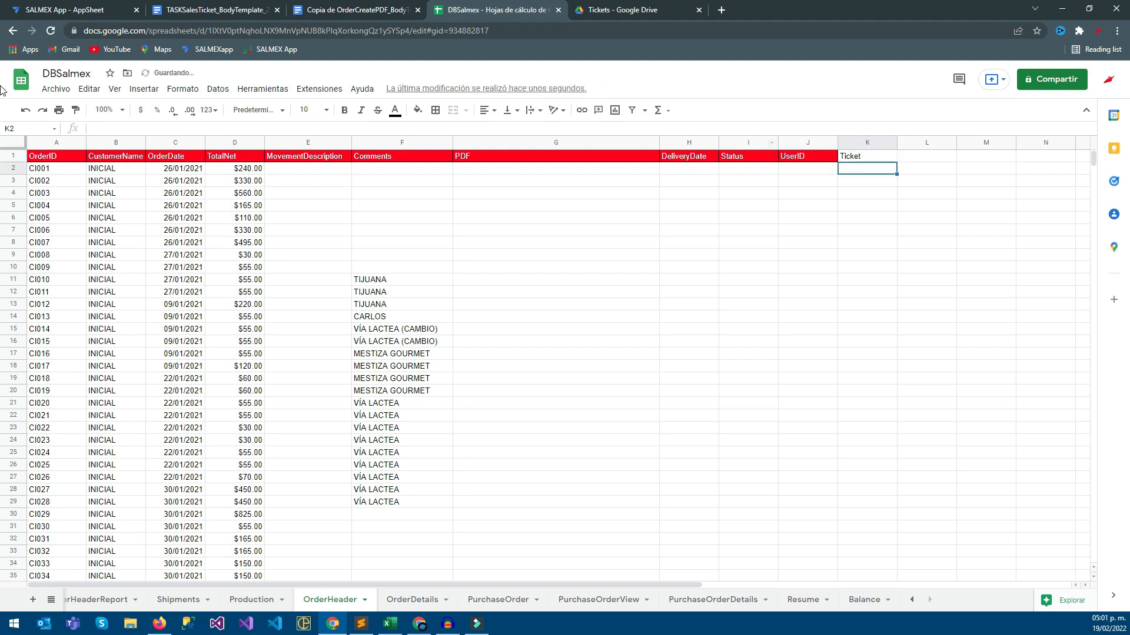
click(807, 156)
click(76, 110)
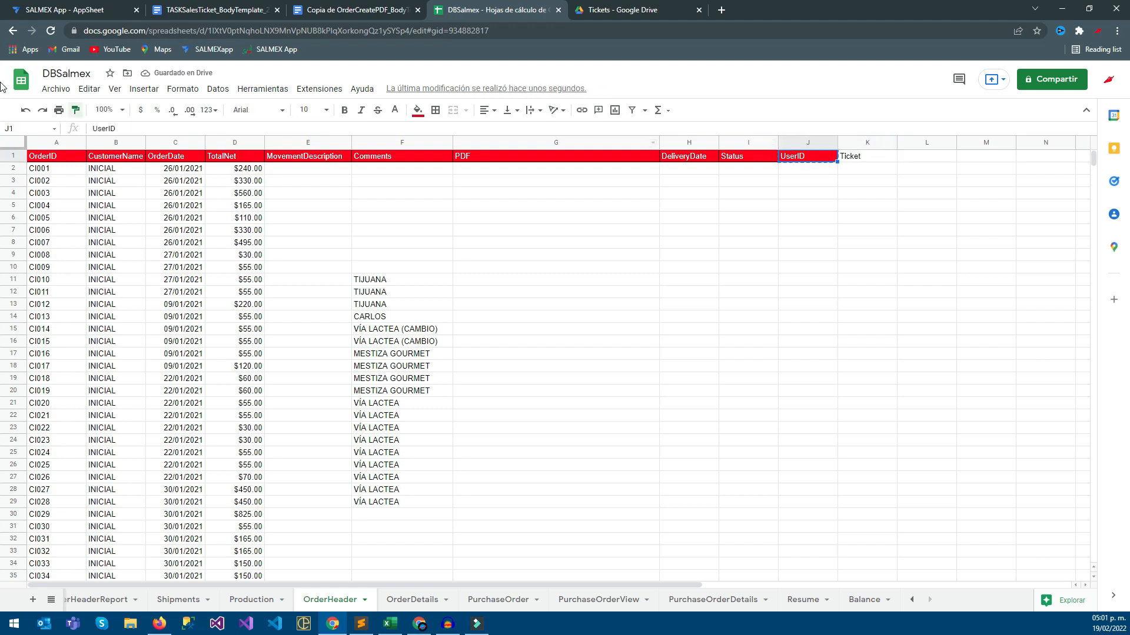
Delete the unfinished Ticket action in AppSheet
click(3, 6)
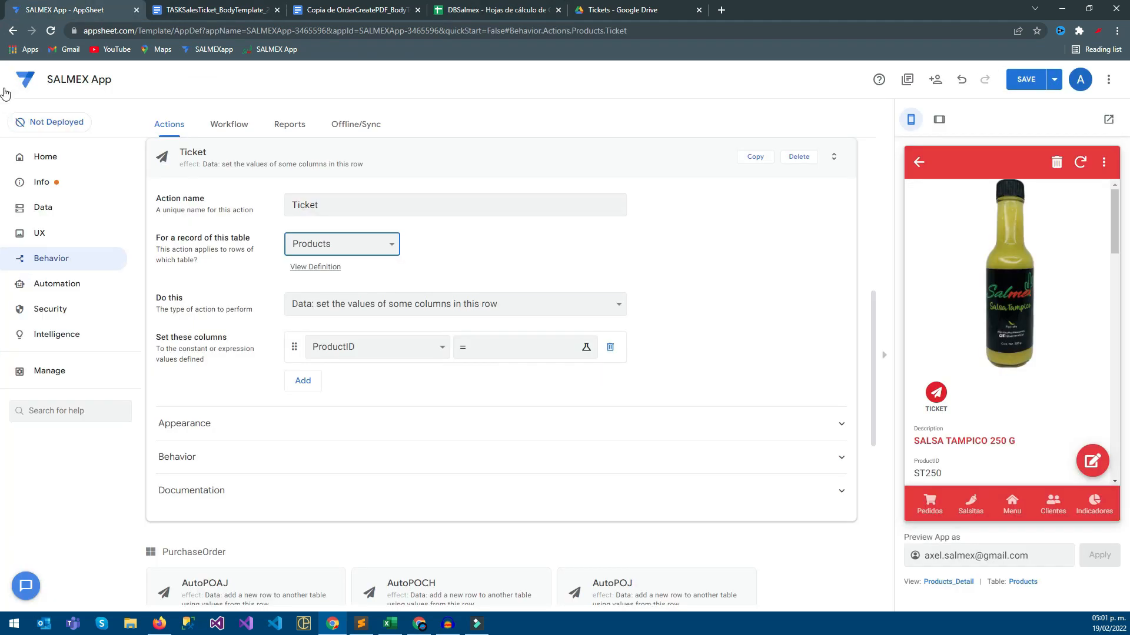
click(799, 157)
Regenerate the column structure of the OrderHeader table in AppSheet, and return to the DBSalmex spreadsheet
click(43, 207)
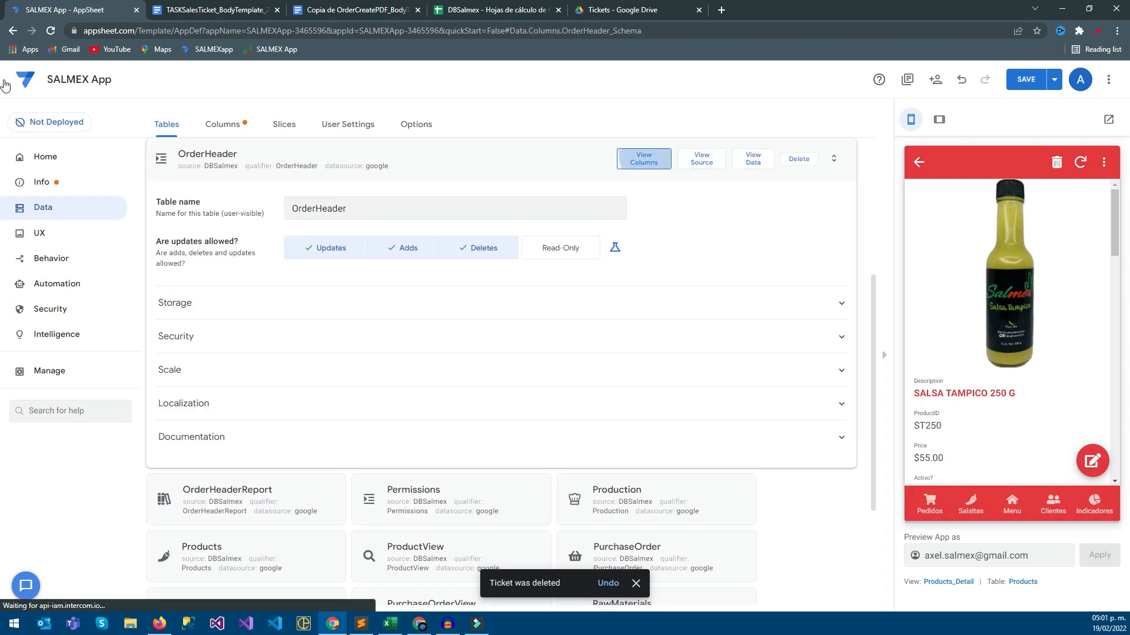
click(772, 159)
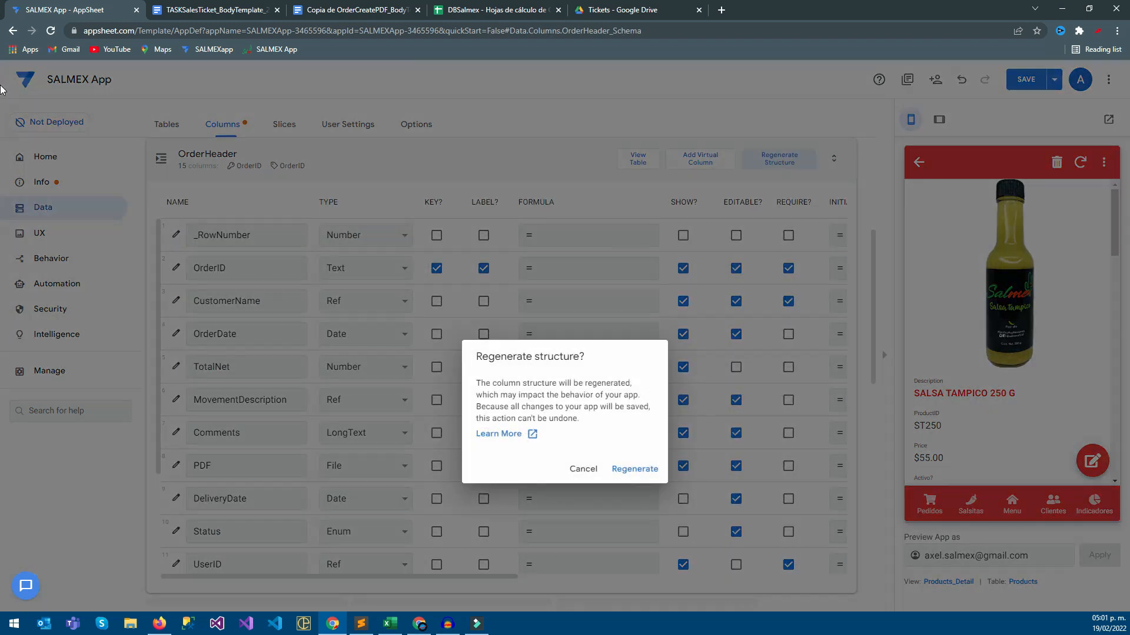
click(634, 469)
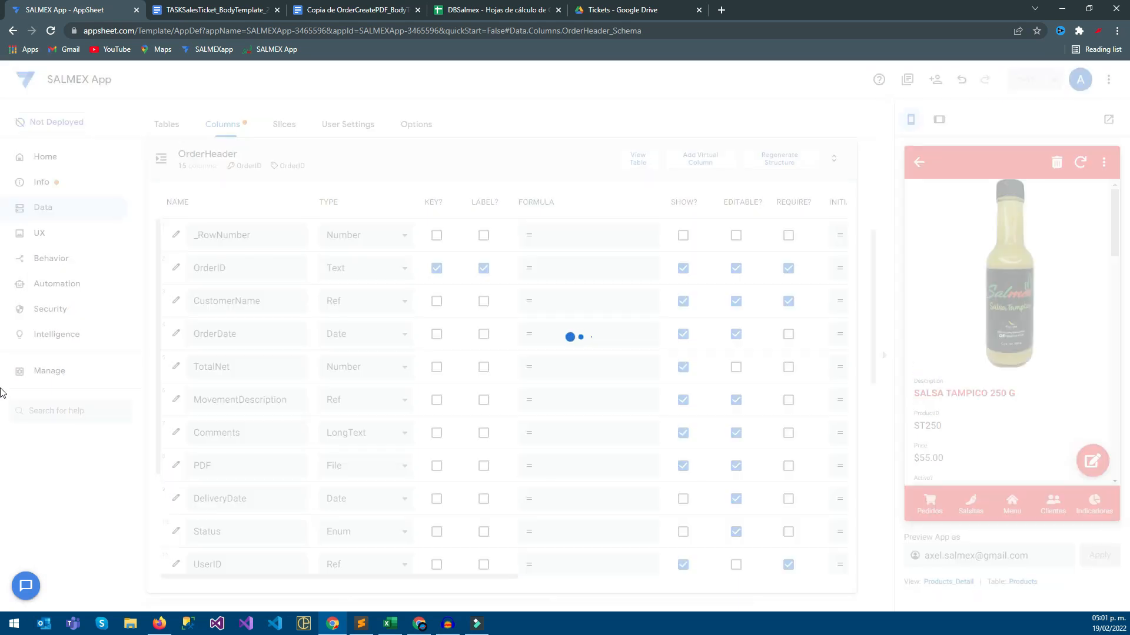
click(496, 10)
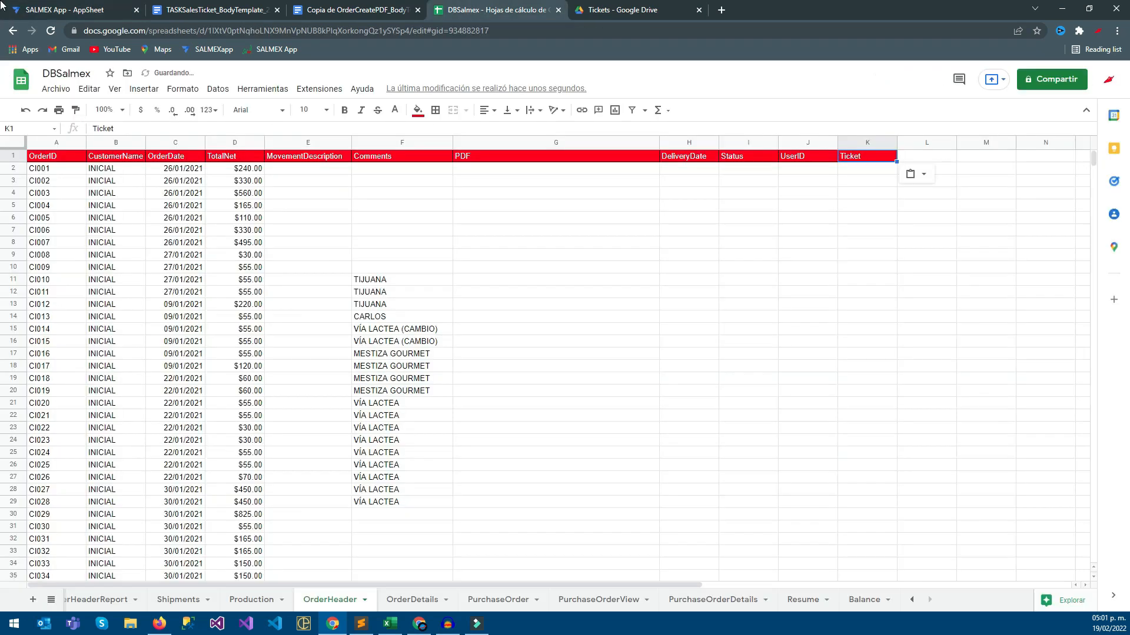
Switch to AppSheet, set the OrderHeader table's Ticket column type to File, and save the app
click(65, 9)
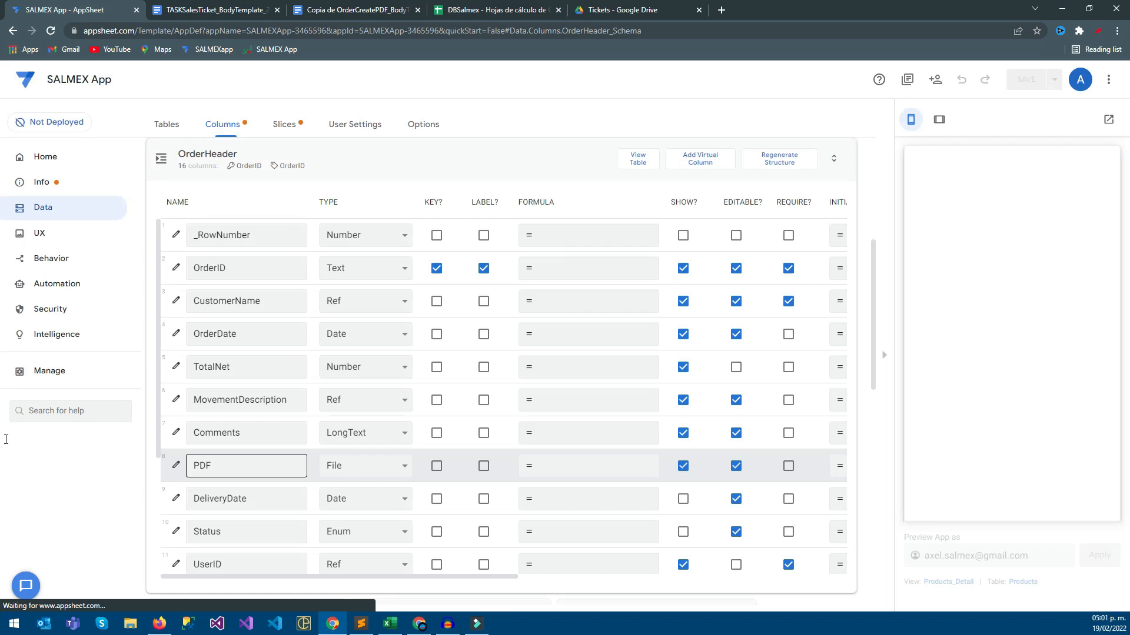
scroll(247, 466, down, 3)
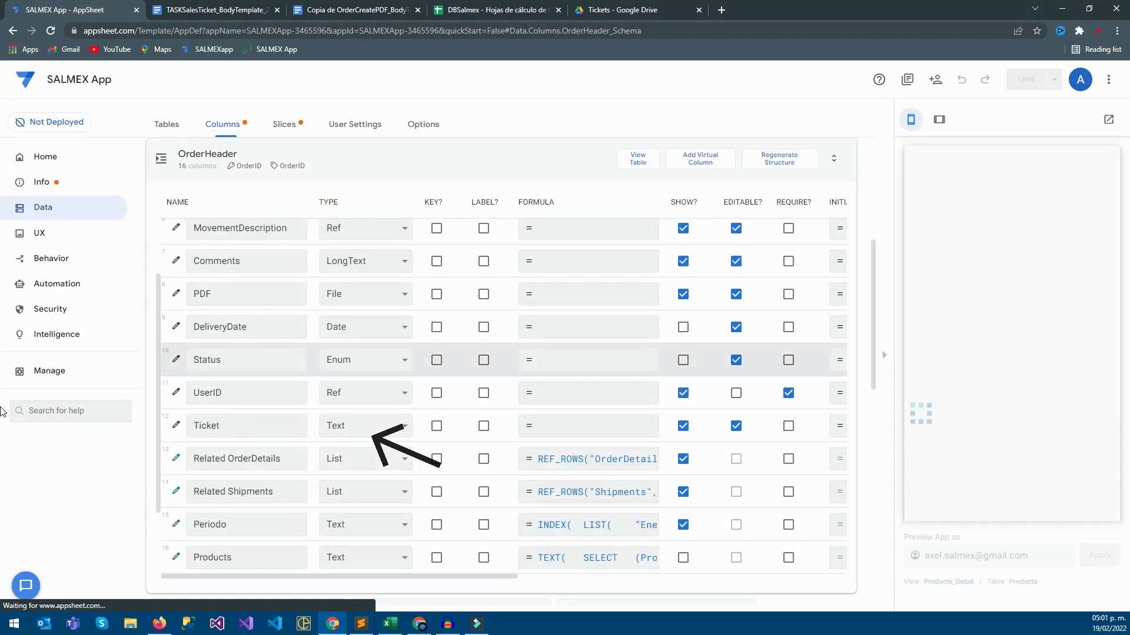
click(365, 426)
key(f)
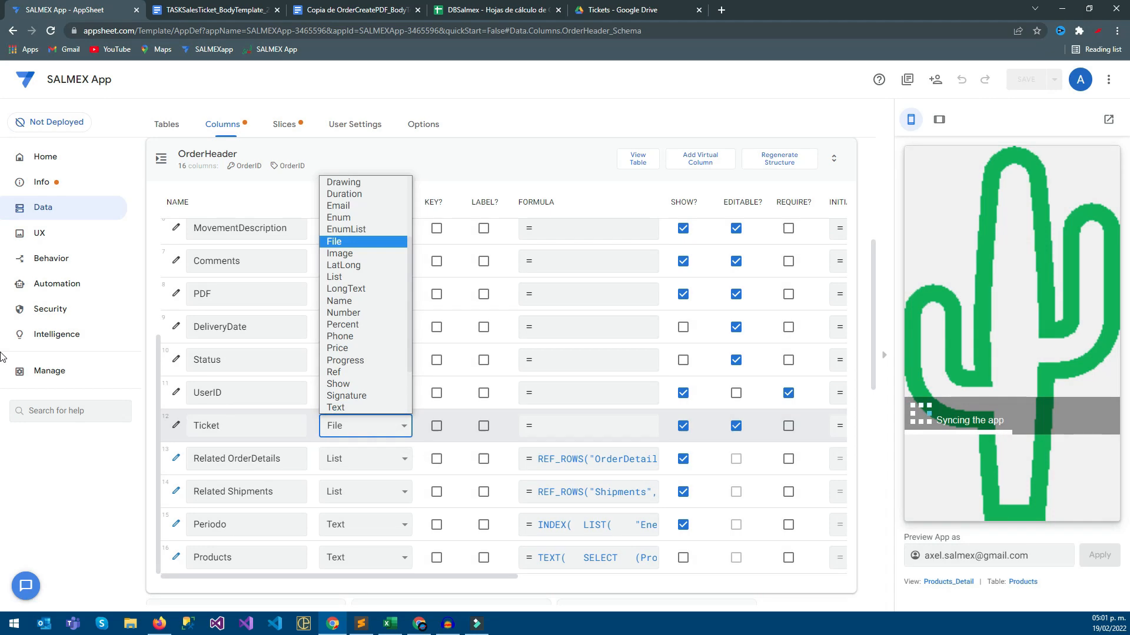
click(363, 242)
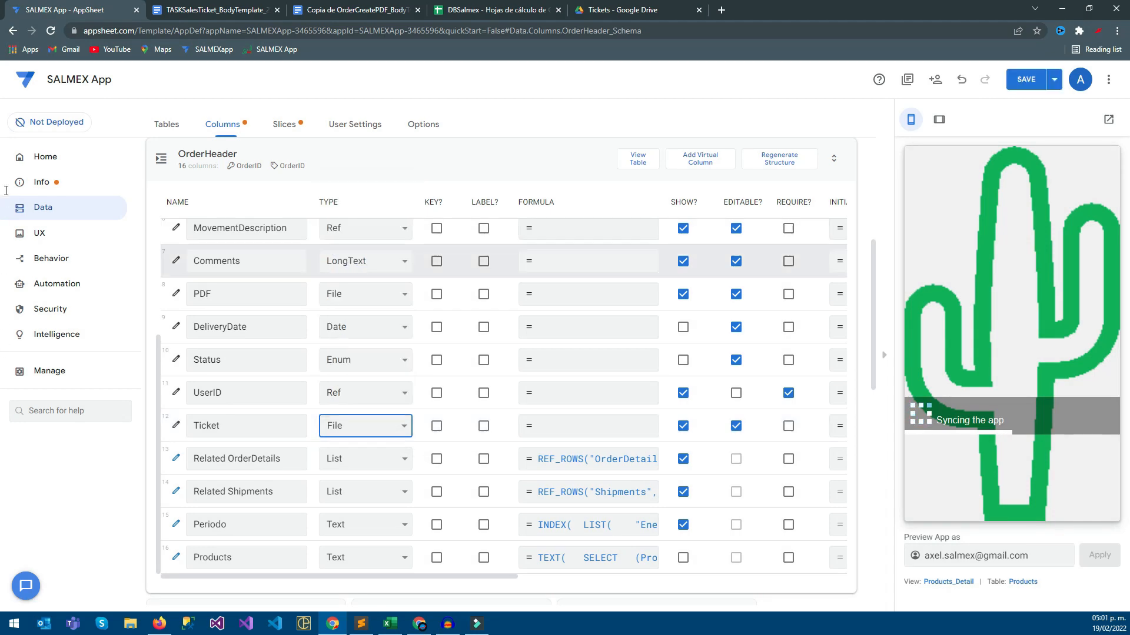
click(1025, 80)
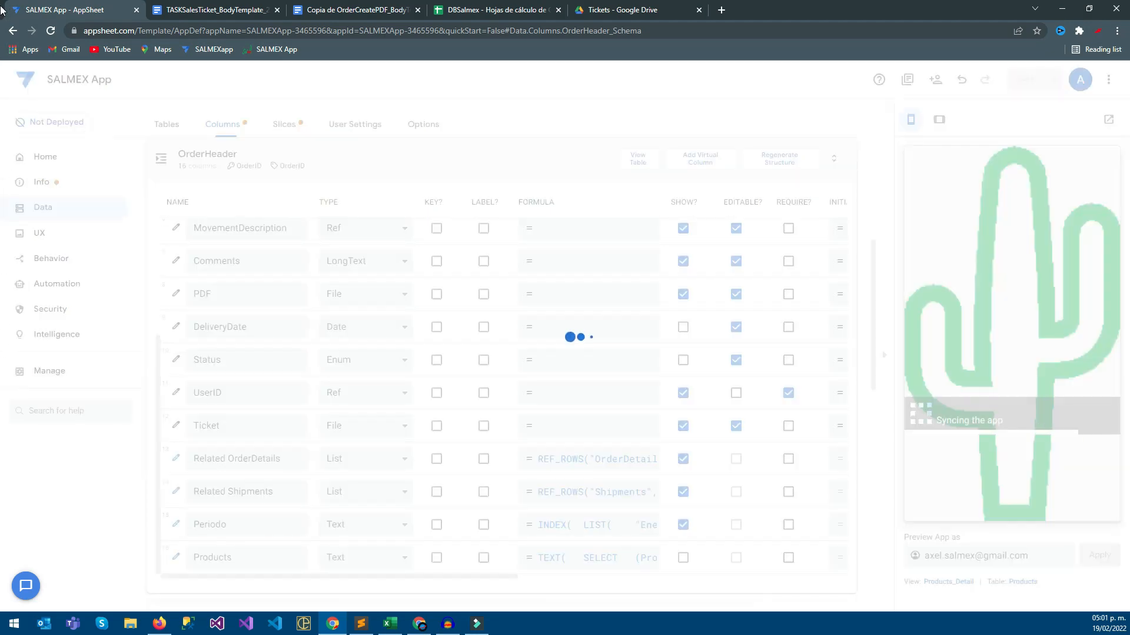
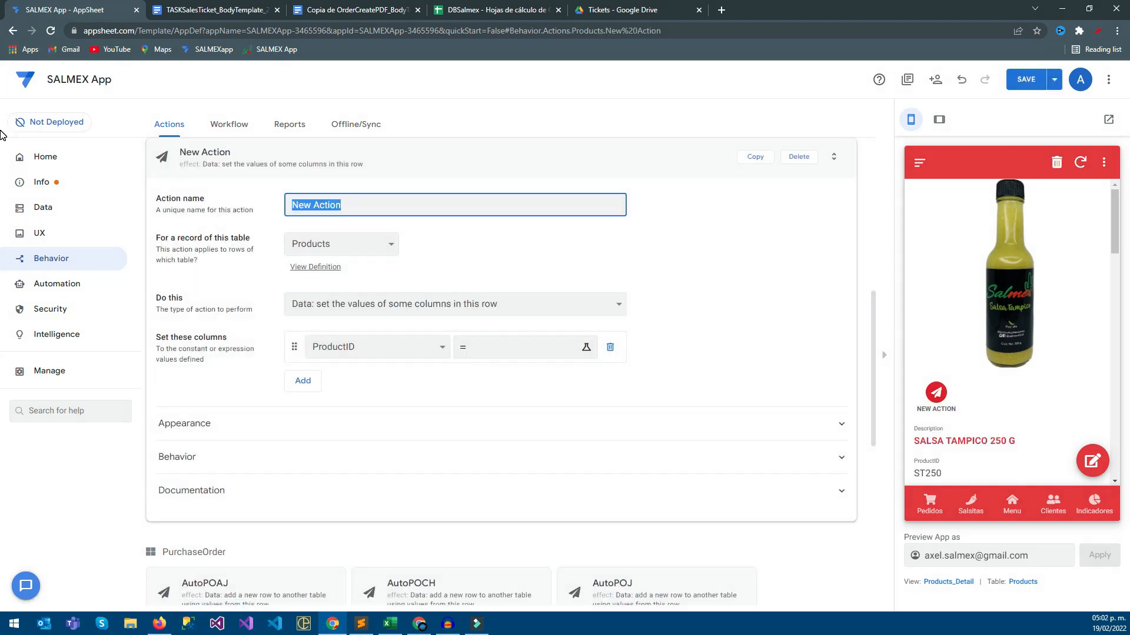
Name the new action Ticket and apply it to records of the OrderHeader table
text(Tick)
click(341, 244)
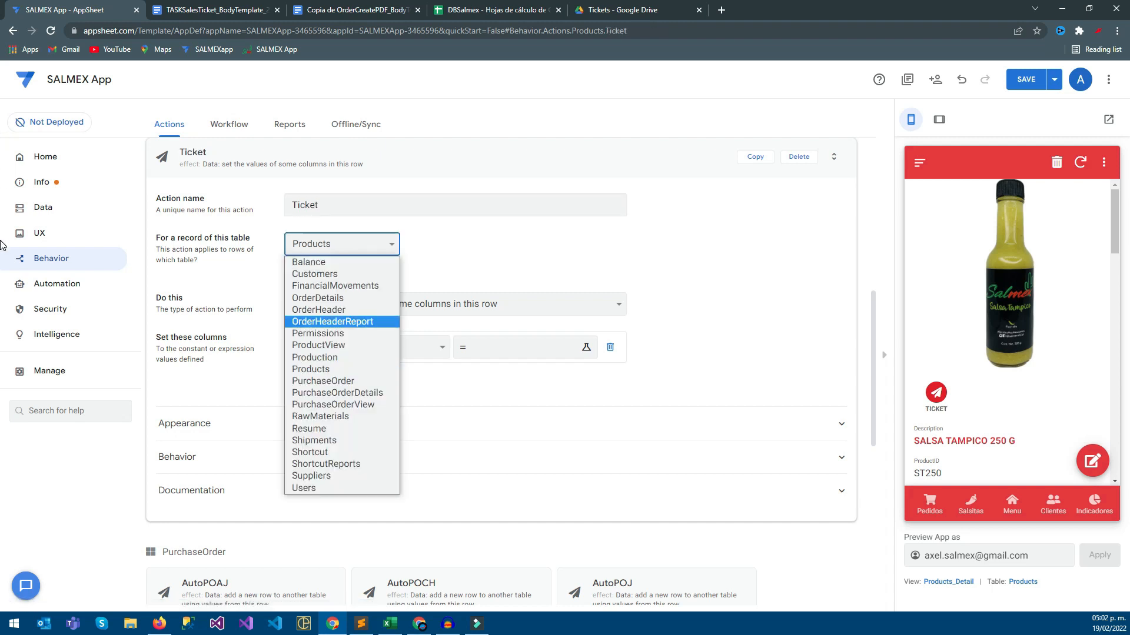
click(330, 310)
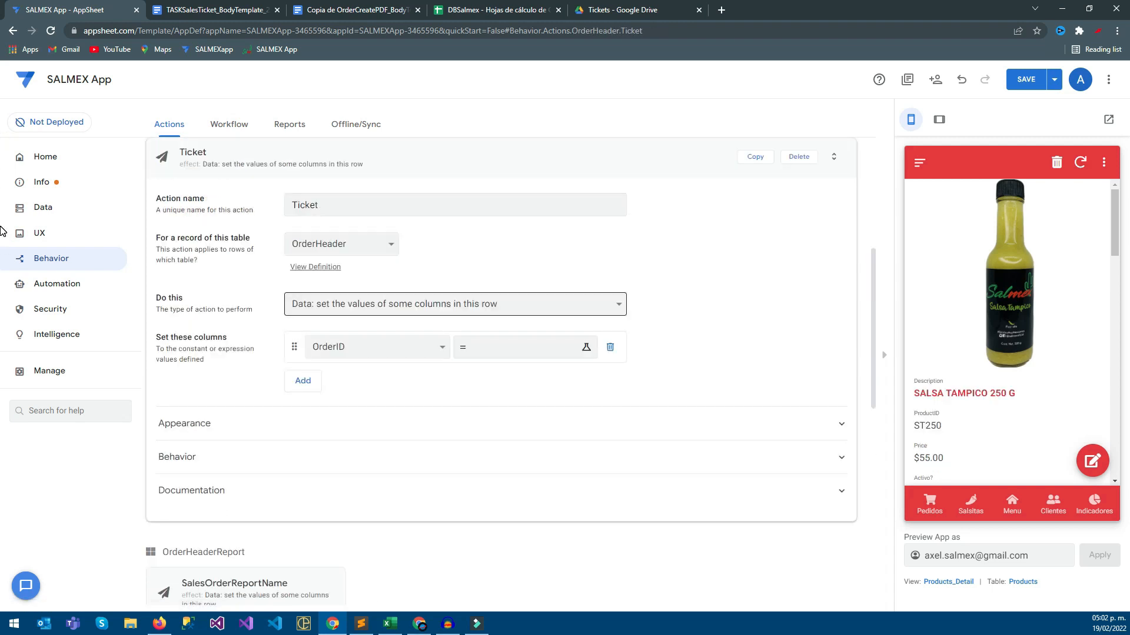
Make the Ticket action set the values of some columns in the row, targeting the Ticket column
click(377, 305)
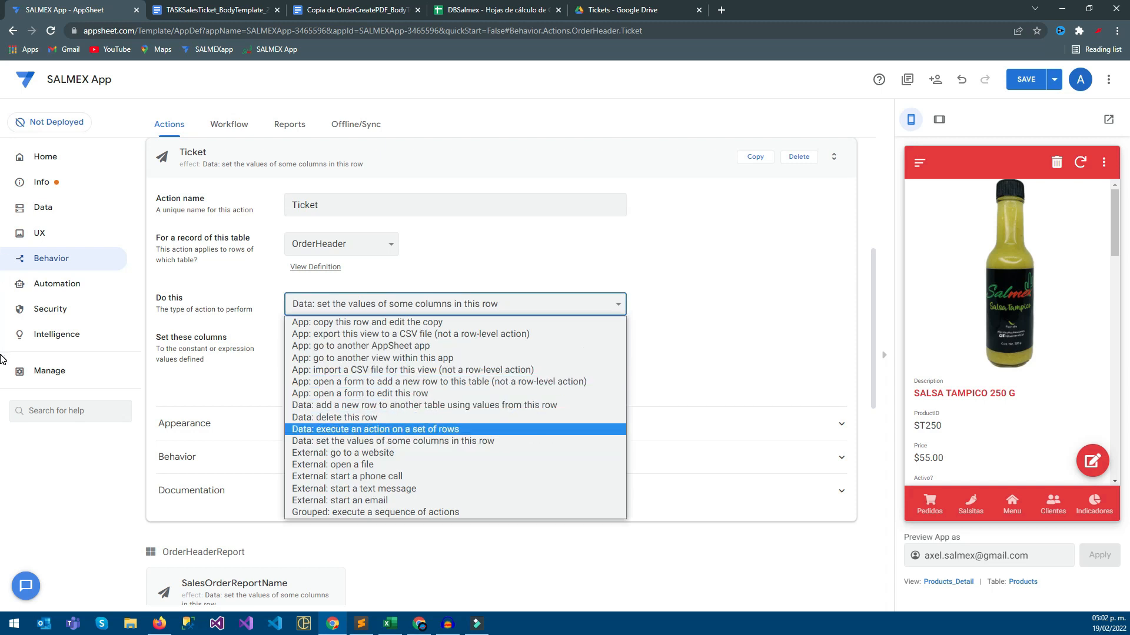
click(393, 441)
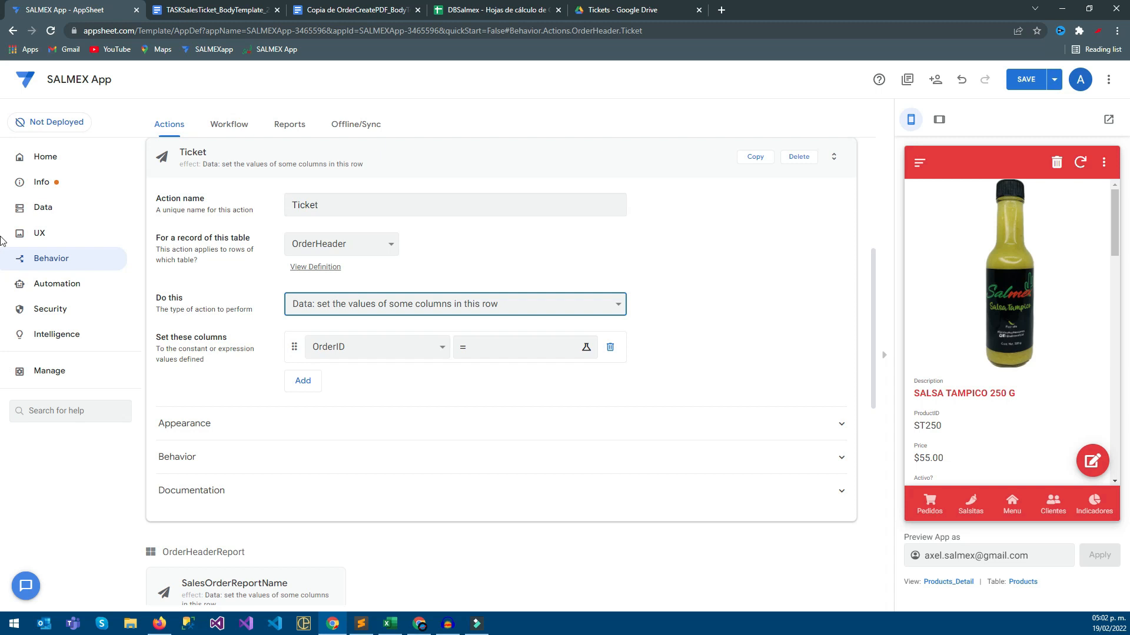
click(376, 347)
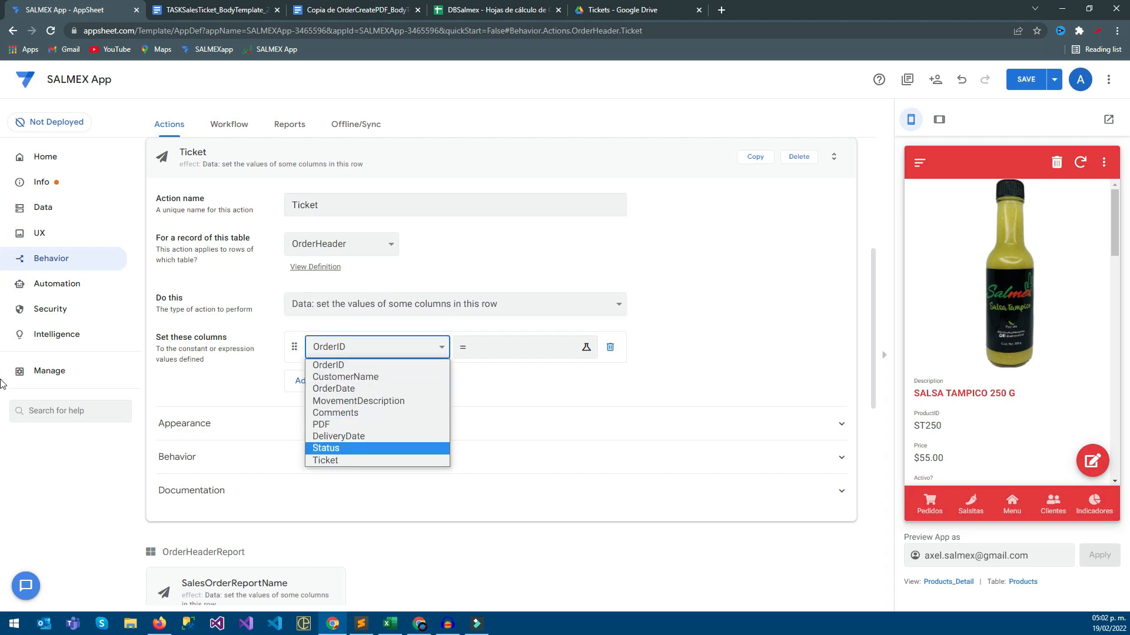
click(353, 461)
click(586, 347)
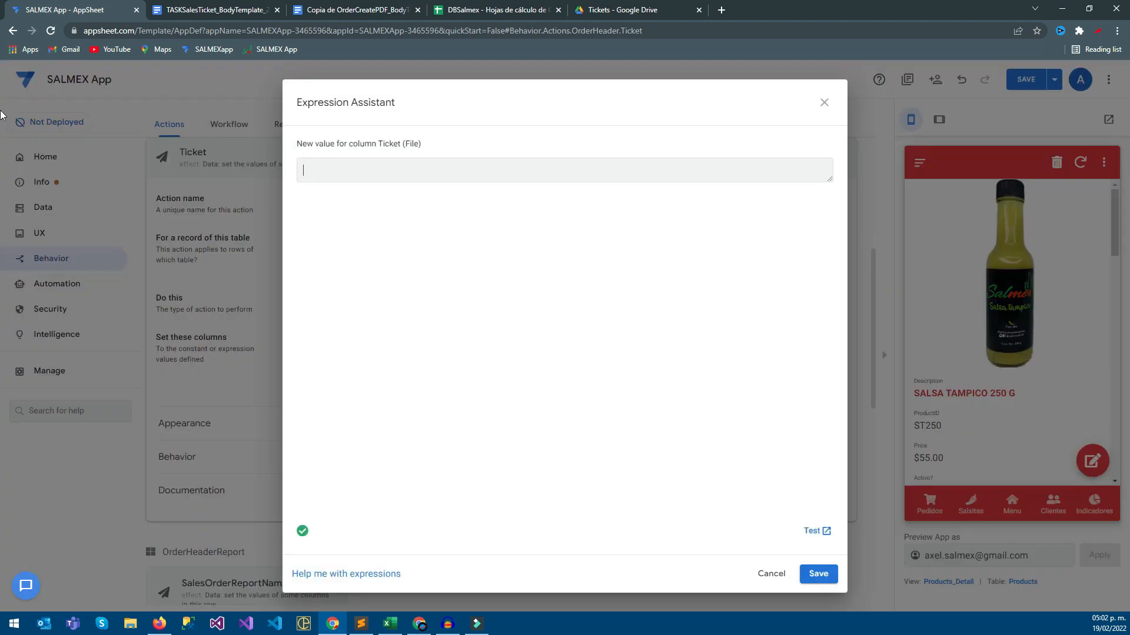
click(824, 103)
Copy the CONCATENATE file path expression from the existing PDF action of the OrderHeader table
scroll(501, 306, down, 2)
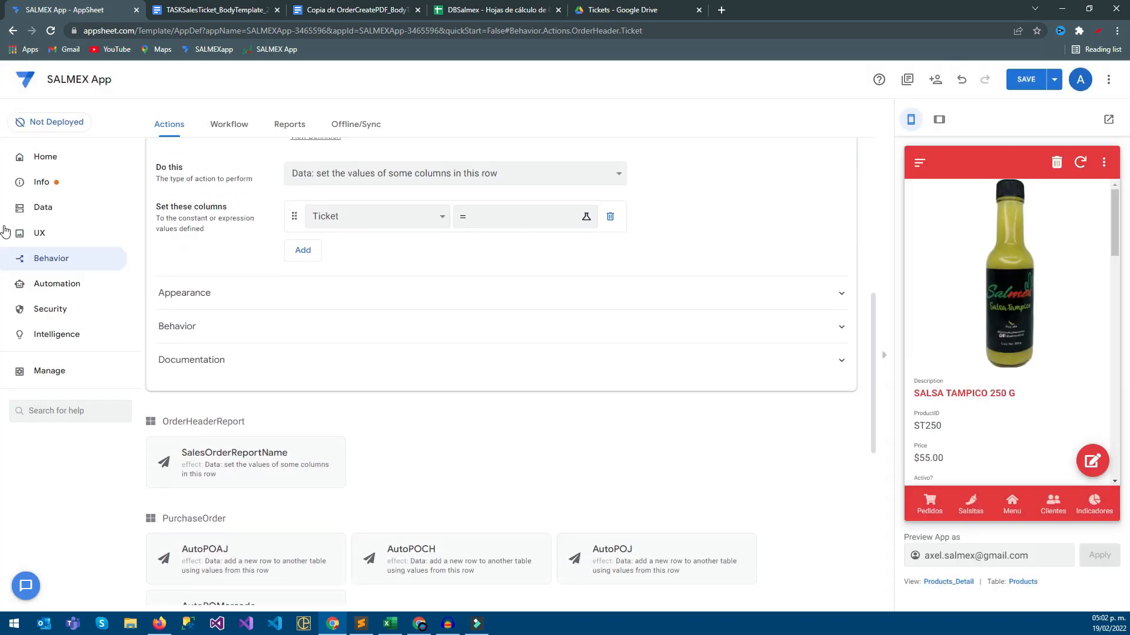
scroll(500, 306, down, 10)
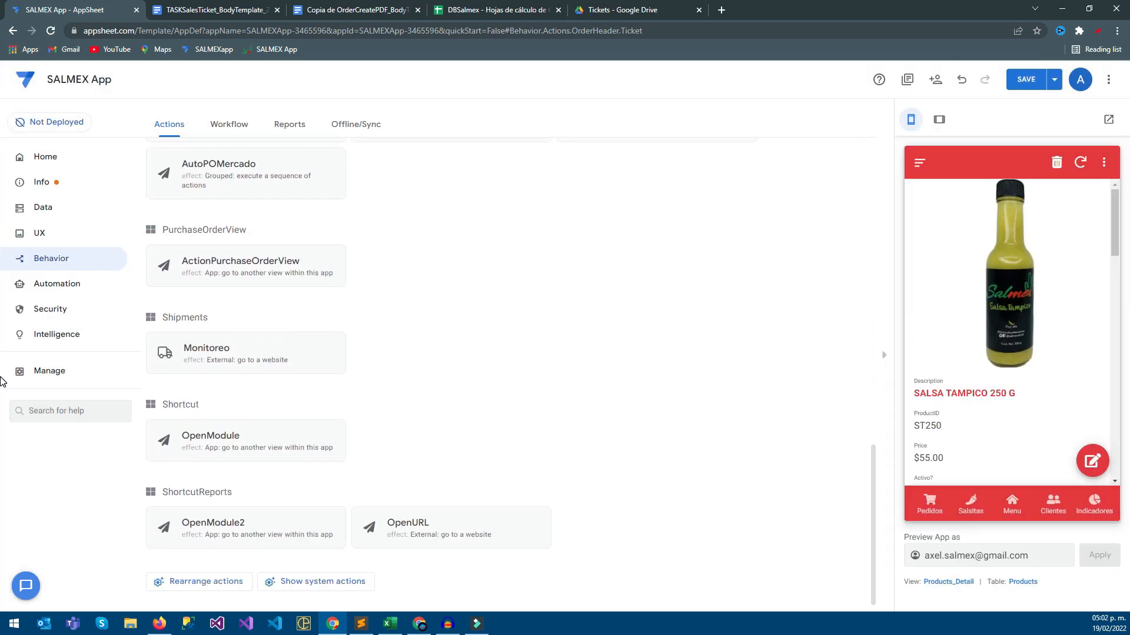
scroll(500, 306, up, 4)
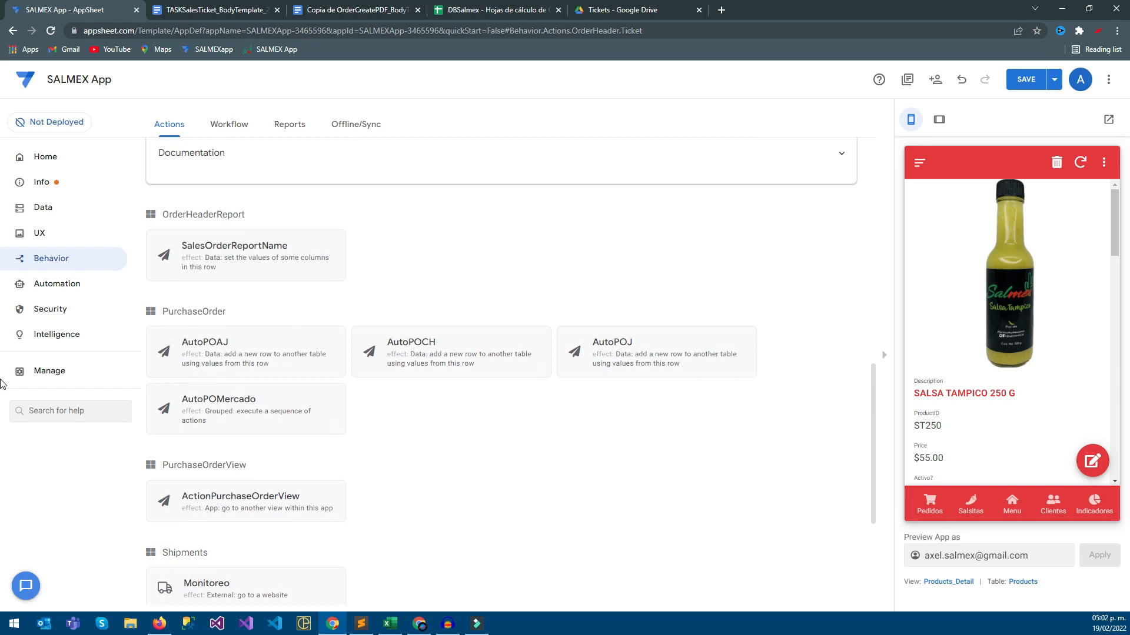
scroll(500, 306, down, 2)
scroll(500, 306, up, 3)
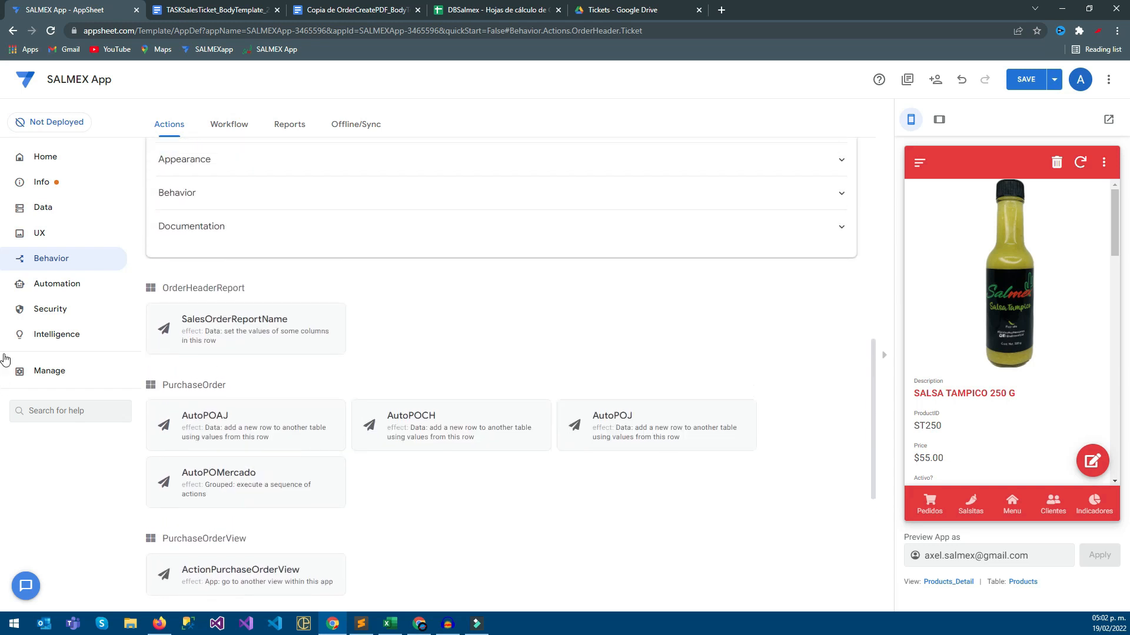
scroll(500, 306, up, 9)
click(449, 356)
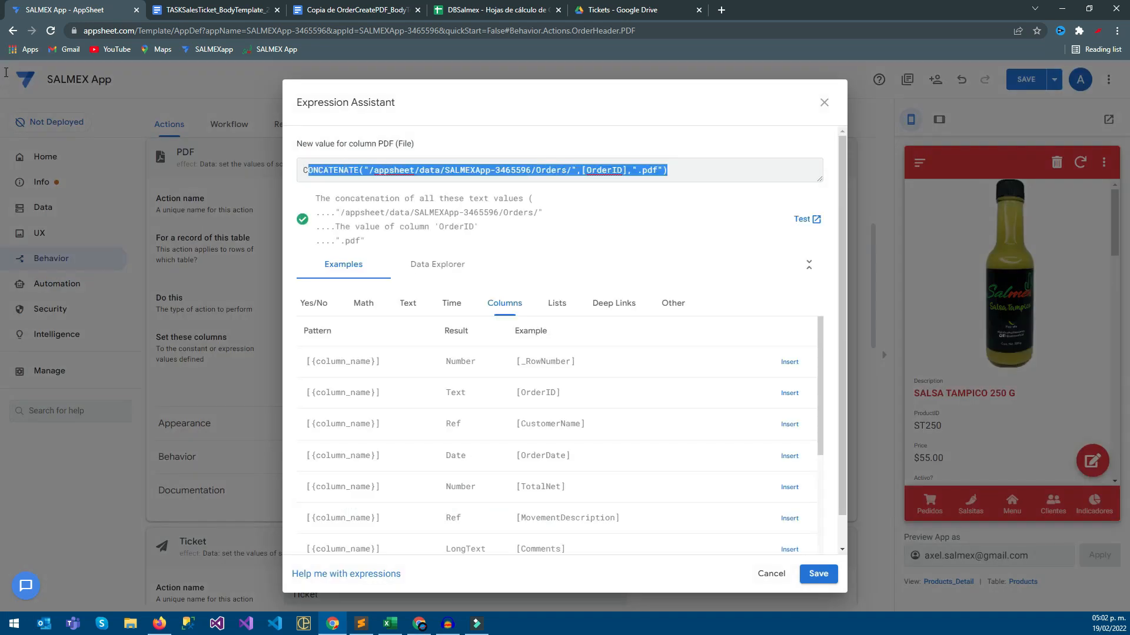
drag(309, 170, 303, 170)
key(ctrl+c)
click(819, 574)
Paste the copied CONCATENATE expression as the Ticket column's new value in the Ticket action
scroll(500, 377, down, 2)
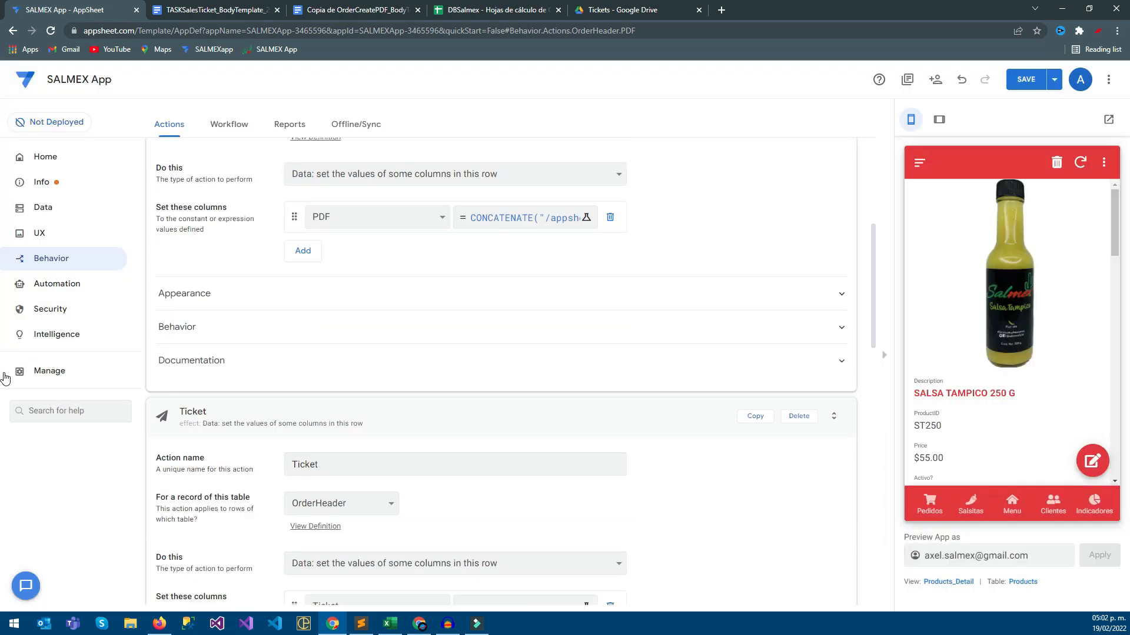
scroll(500, 412, down, 4)
click(518, 384)
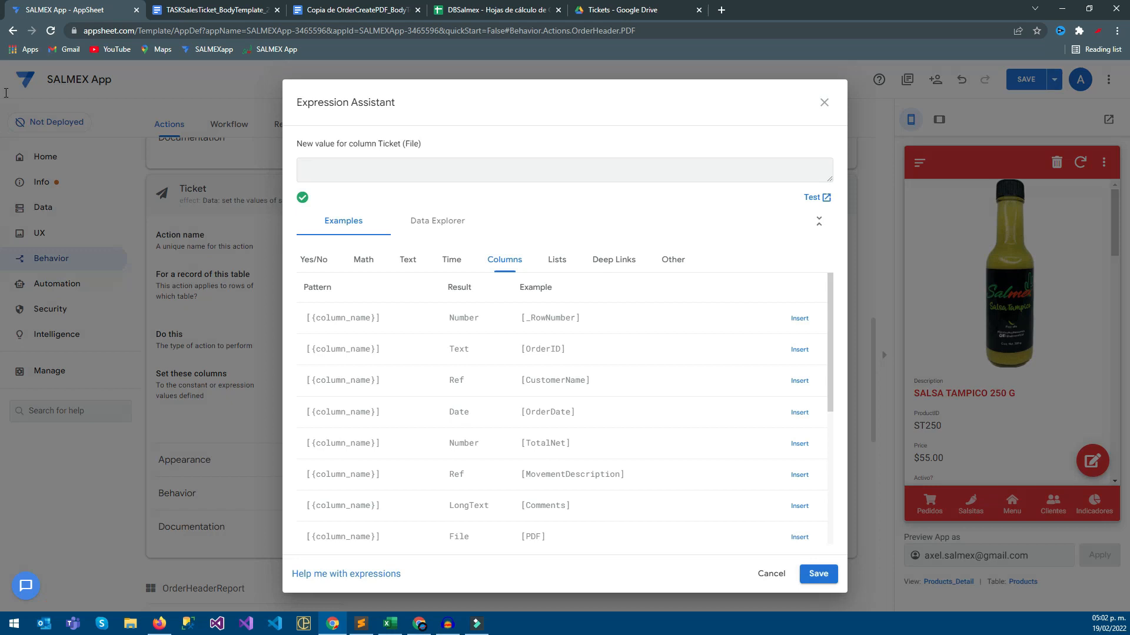
key(ctrl+v)
Compare the expression's path with Google Drive, following the folders appsheet, data and SALMEXApp-3465596 one by one
double_click(393, 170)
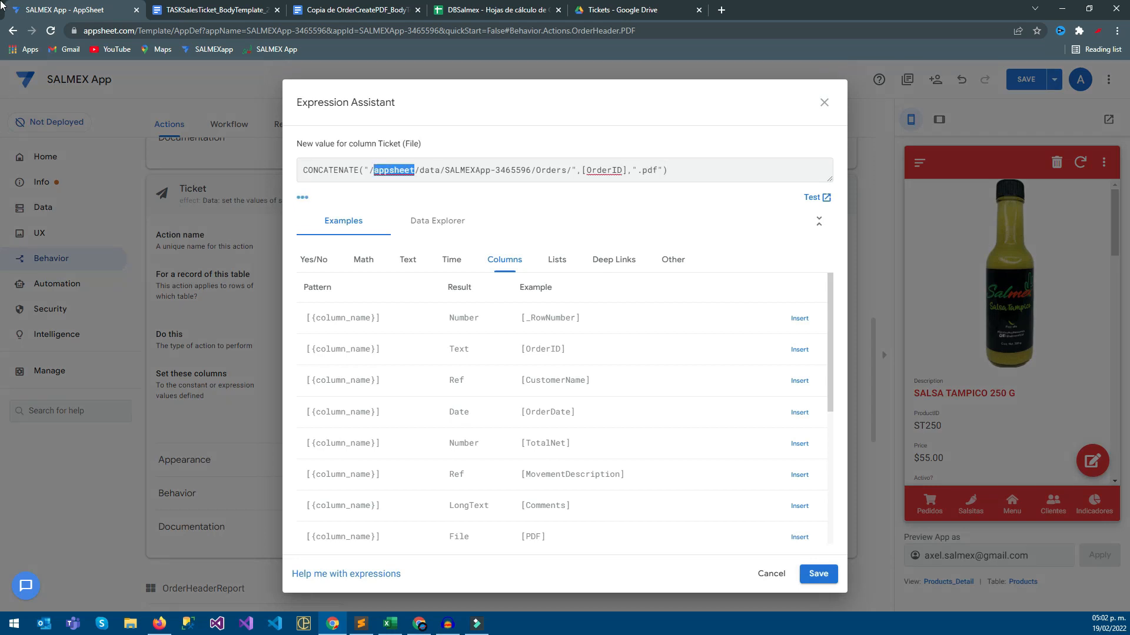
click(623, 10)
click(179, 112)
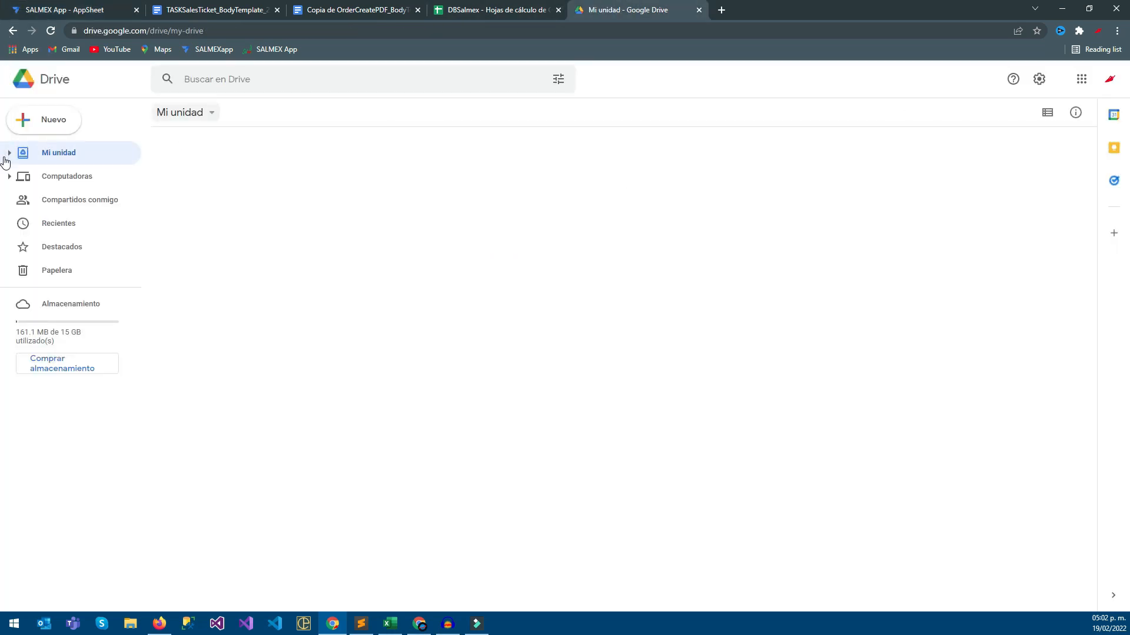
double_click(212, 330)
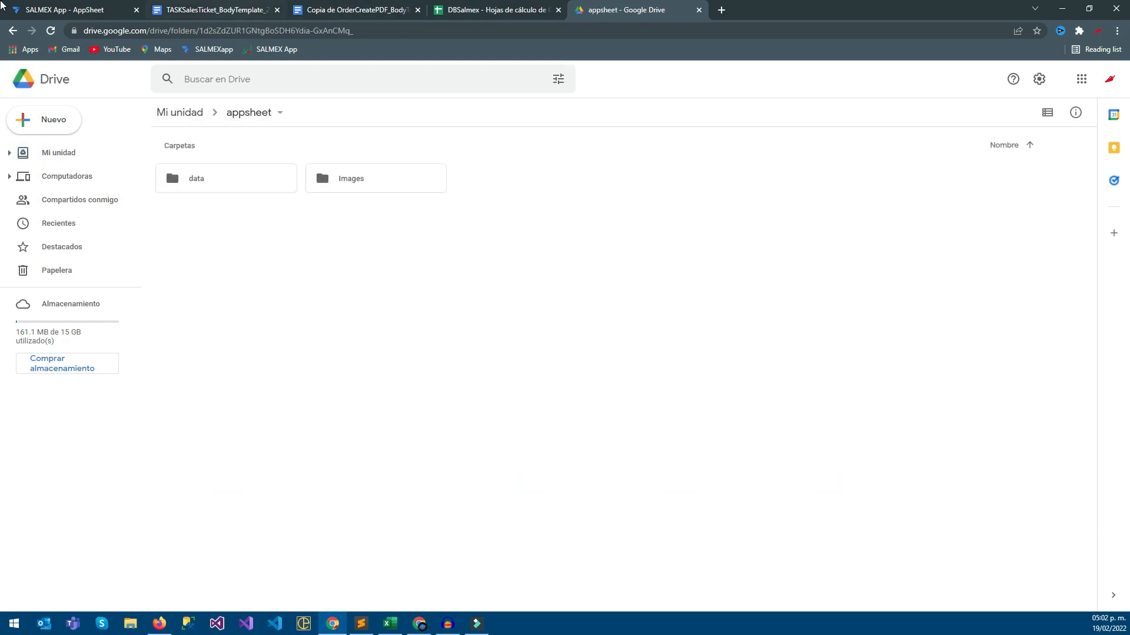
click(3, 5)
double_click(430, 170)
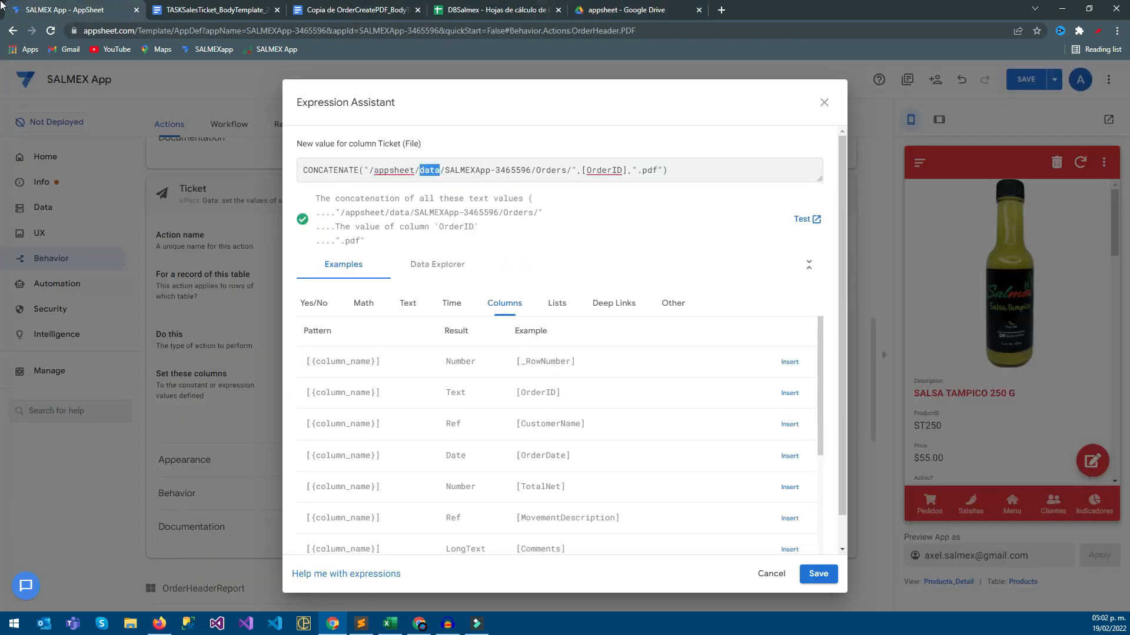
click(626, 10)
double_click(226, 178)
click(3, 5)
double_click(467, 170)
click(626, 10)
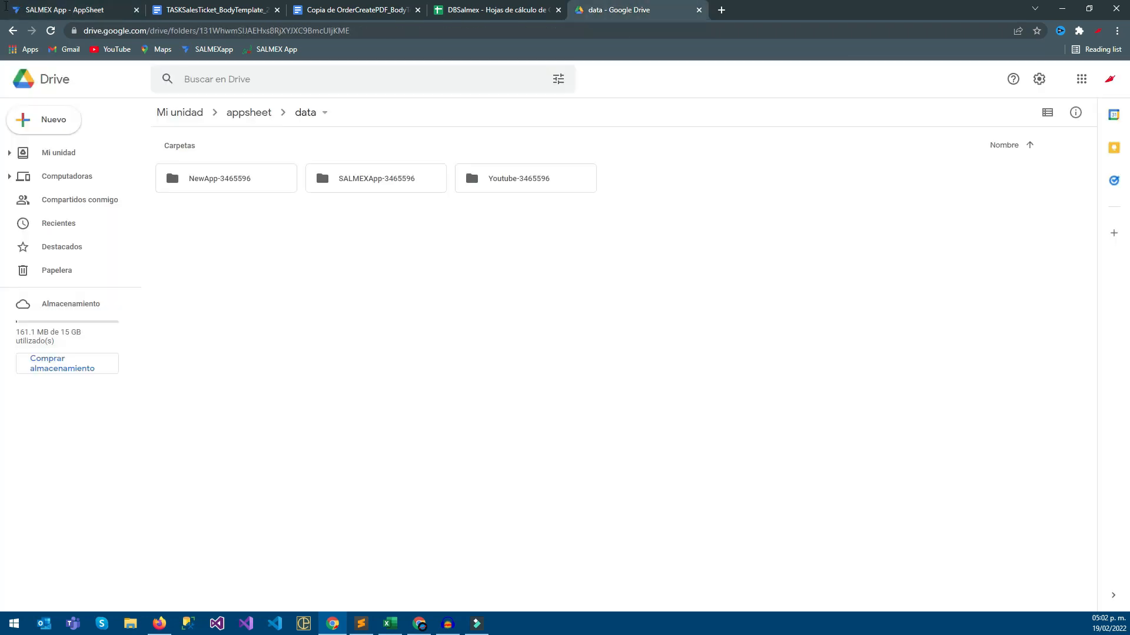
double_click(376, 178)
click(3, 6)
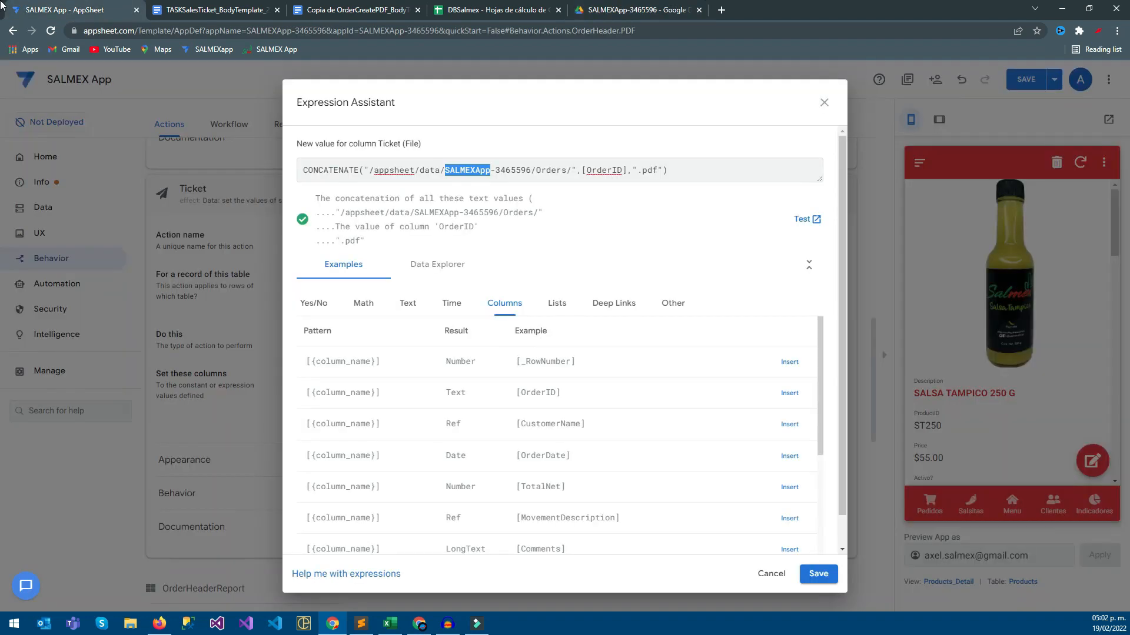
Check the subfolder names in Drive and replace the Orders folder in the Ticket expression's path with Tickets
double_click(550, 170)
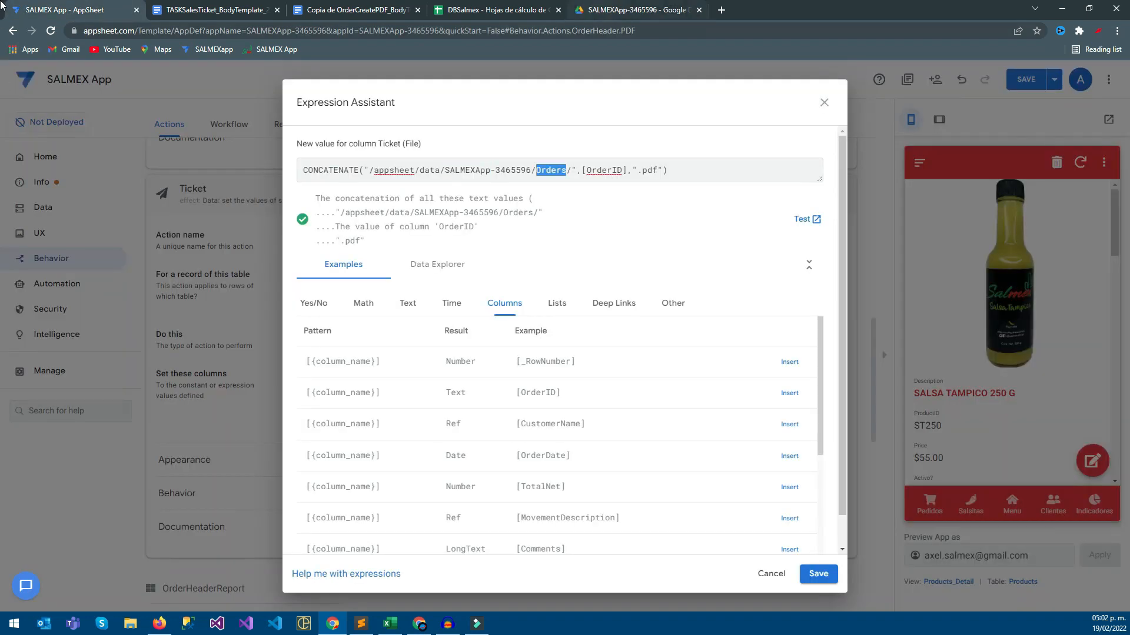
click(611, 9)
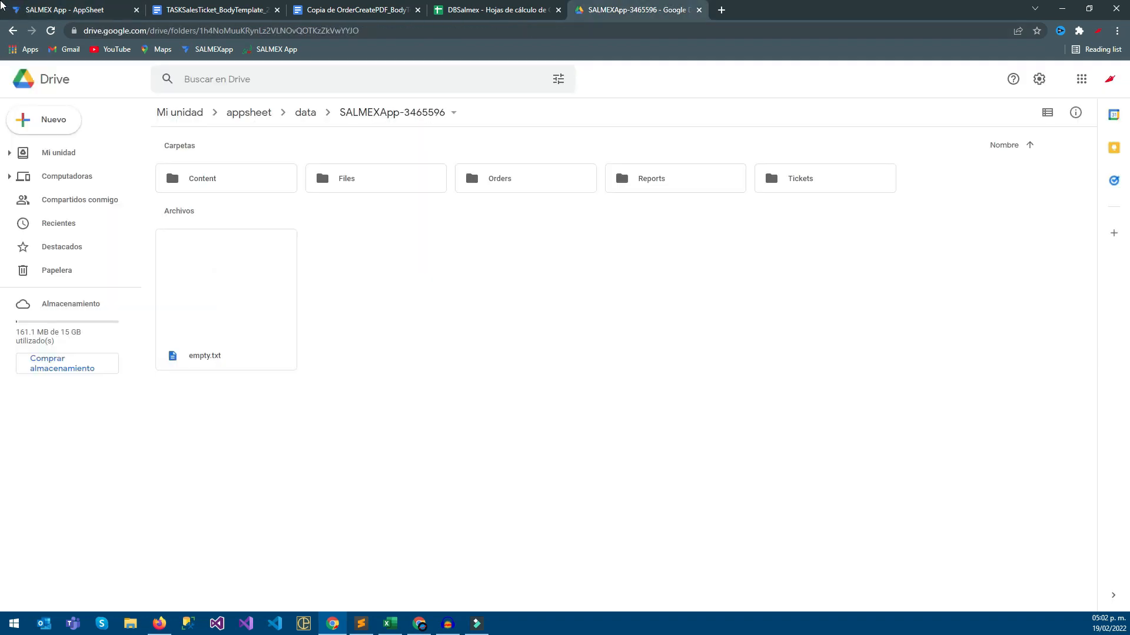
click(3, 6)
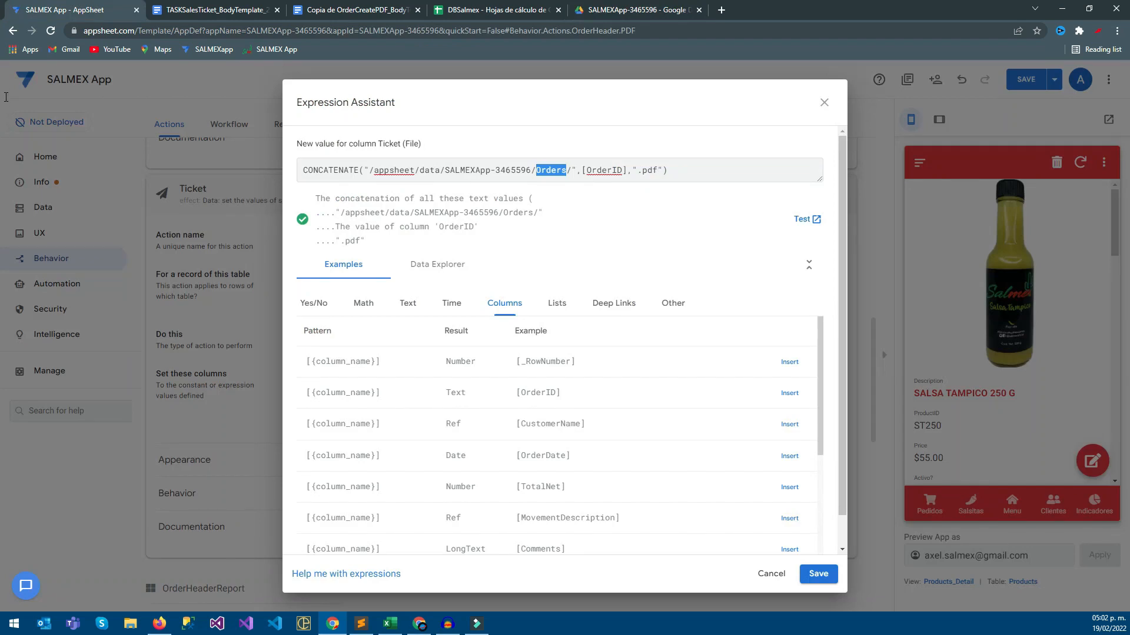
text(Tickets)
Check the contents of the Tickets folder in Drive, and save the Ticket column's expression and the app
click(636, 9)
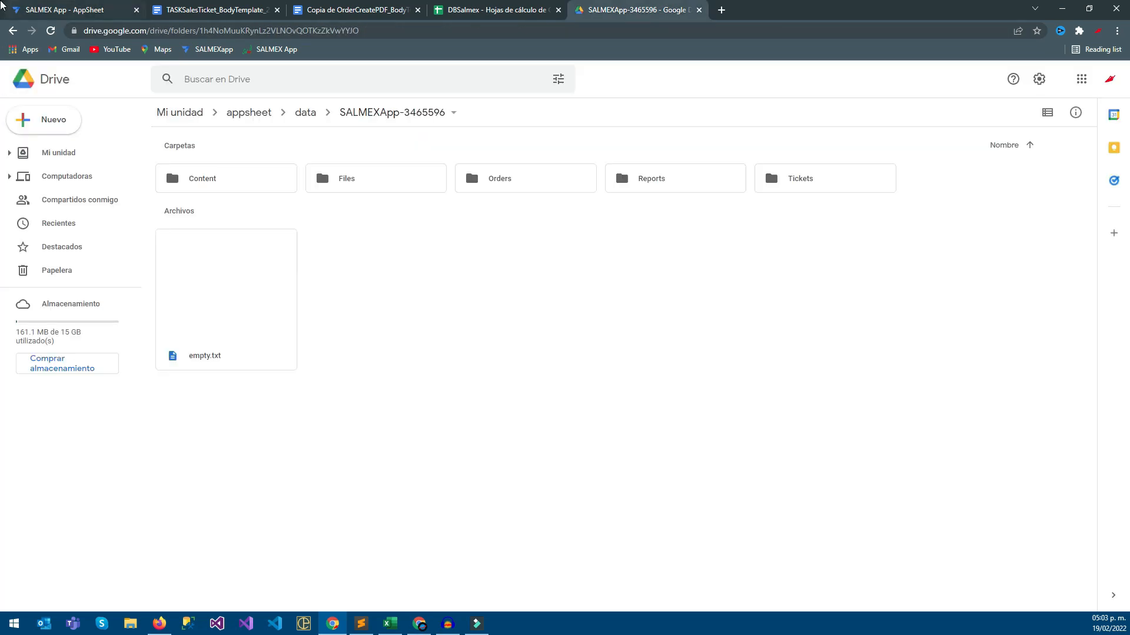
double_click(824, 178)
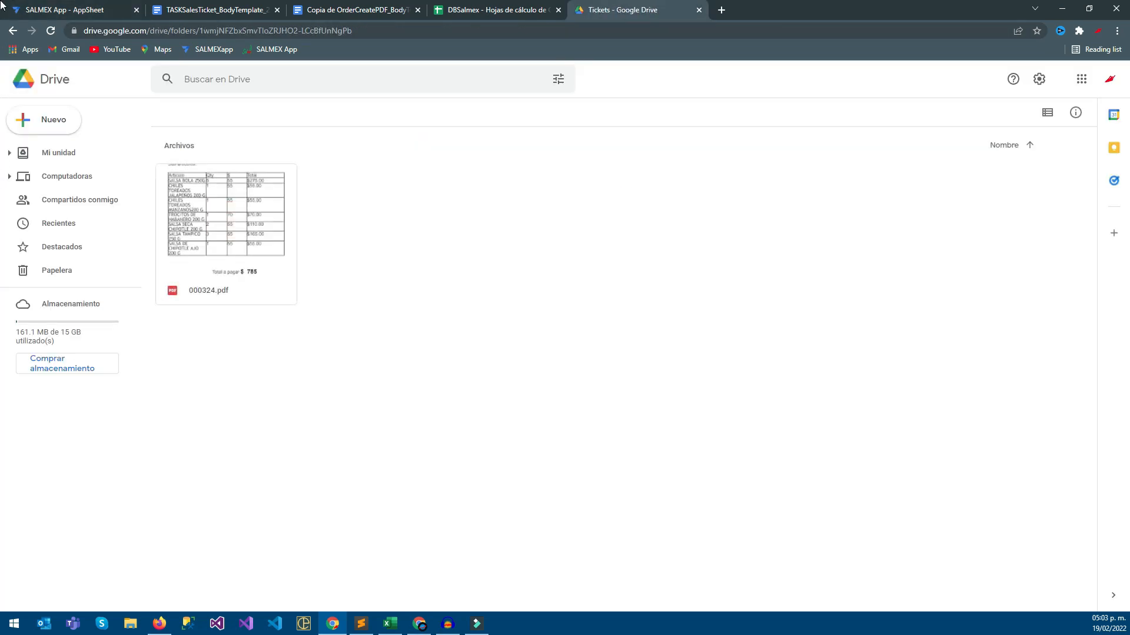
key(ctrl+1)
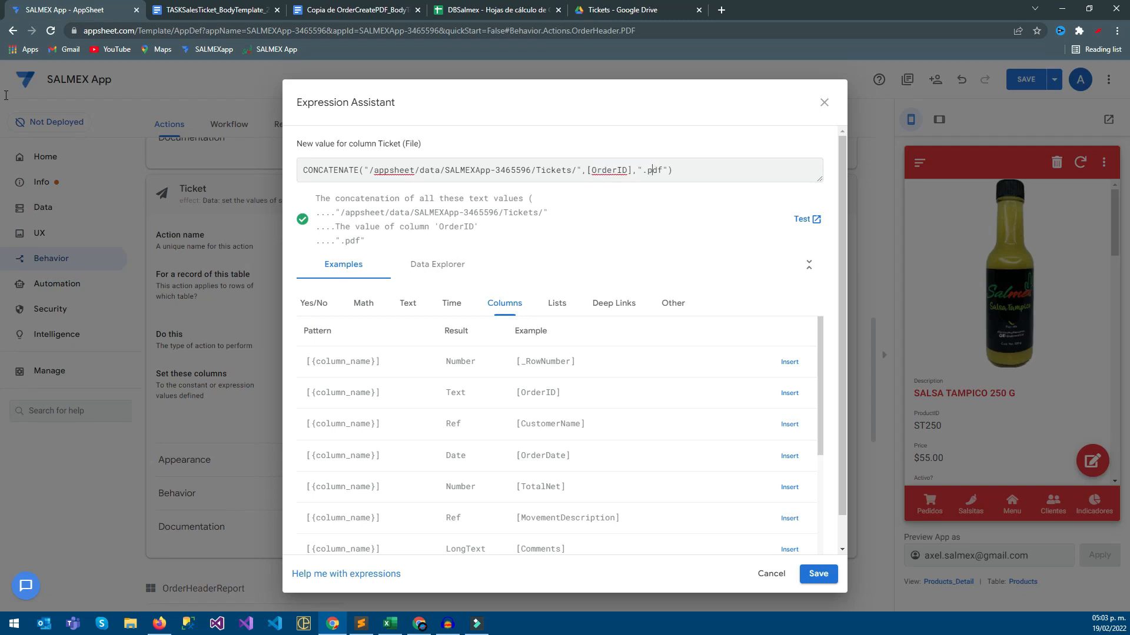
click(818, 573)
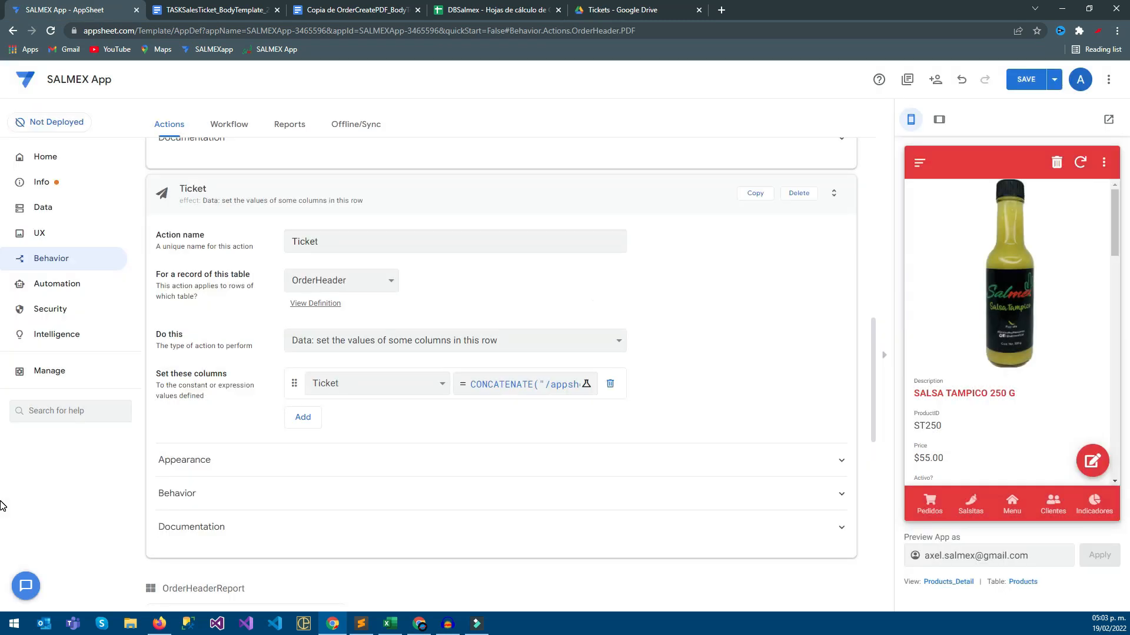
click(1025, 79)
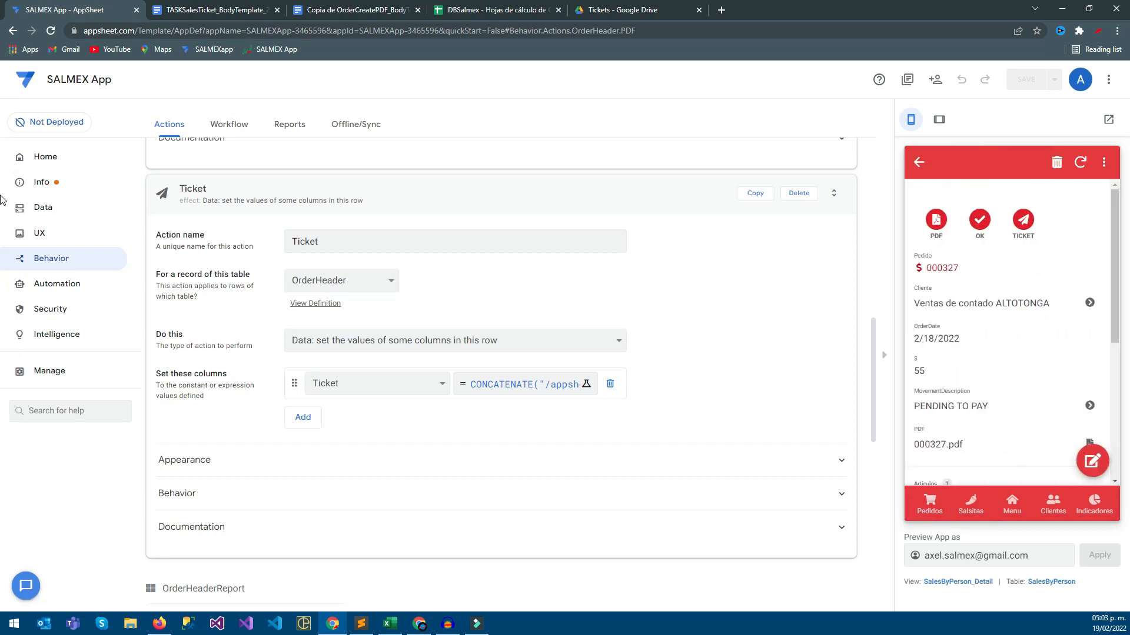
Search the Ticket action's icons for "paper", set the solid toilet-paper icon, and save the app
click(184, 460)
scroll(500, 376, down, 5)
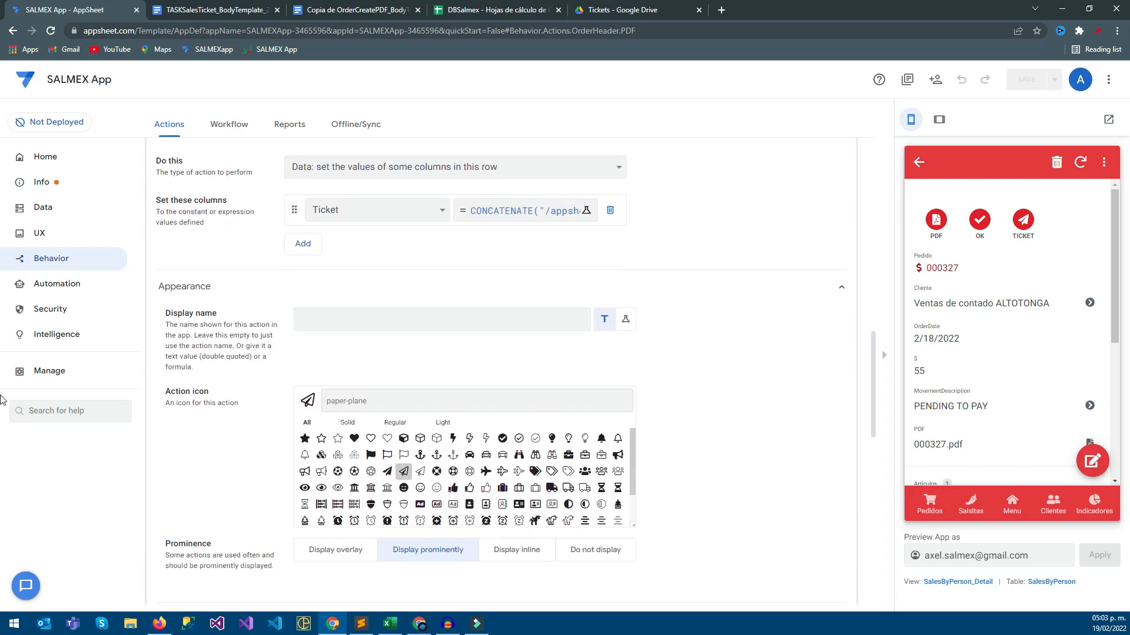
click(179, 500)
scroll(353, 494, down, 1)
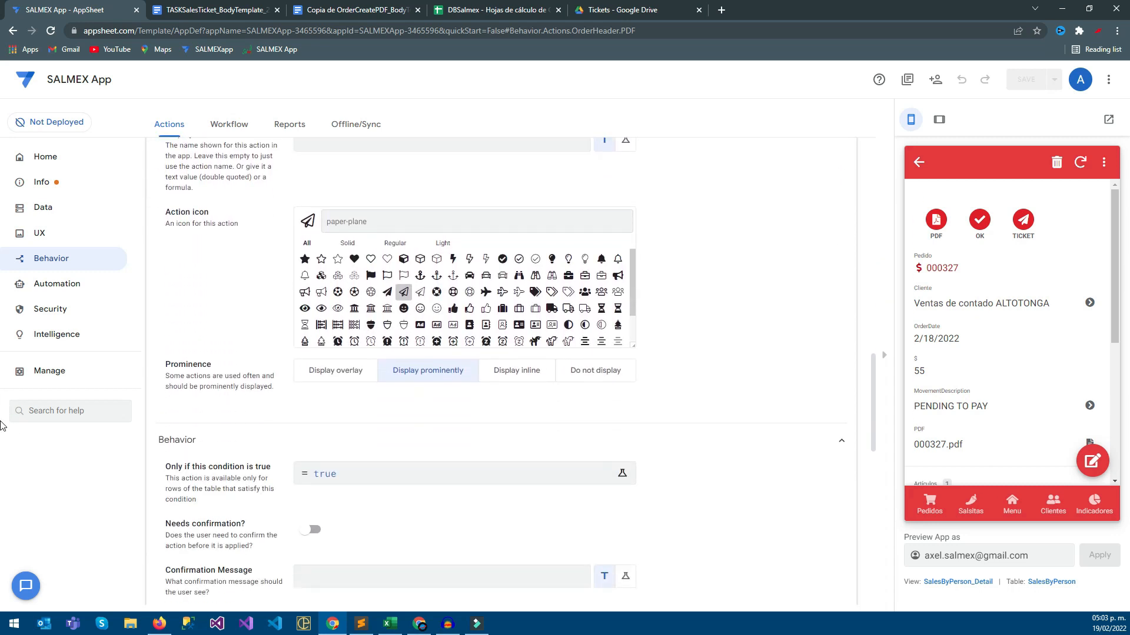
scroll(459, 471, down, 1)
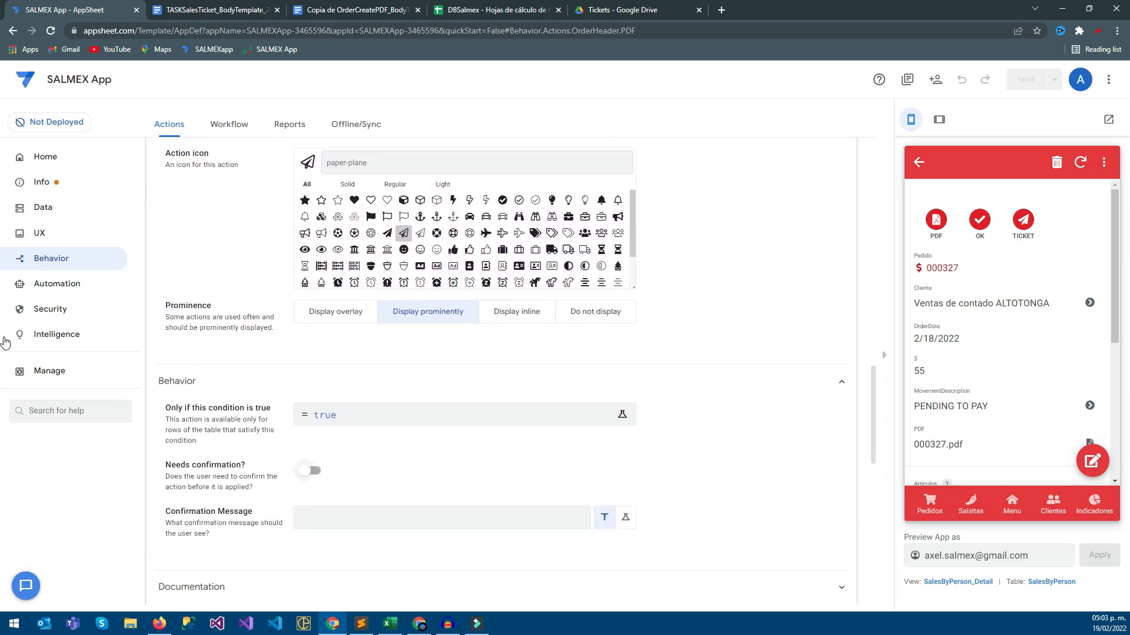
scroll(459, 471, up, 2)
text(paper)
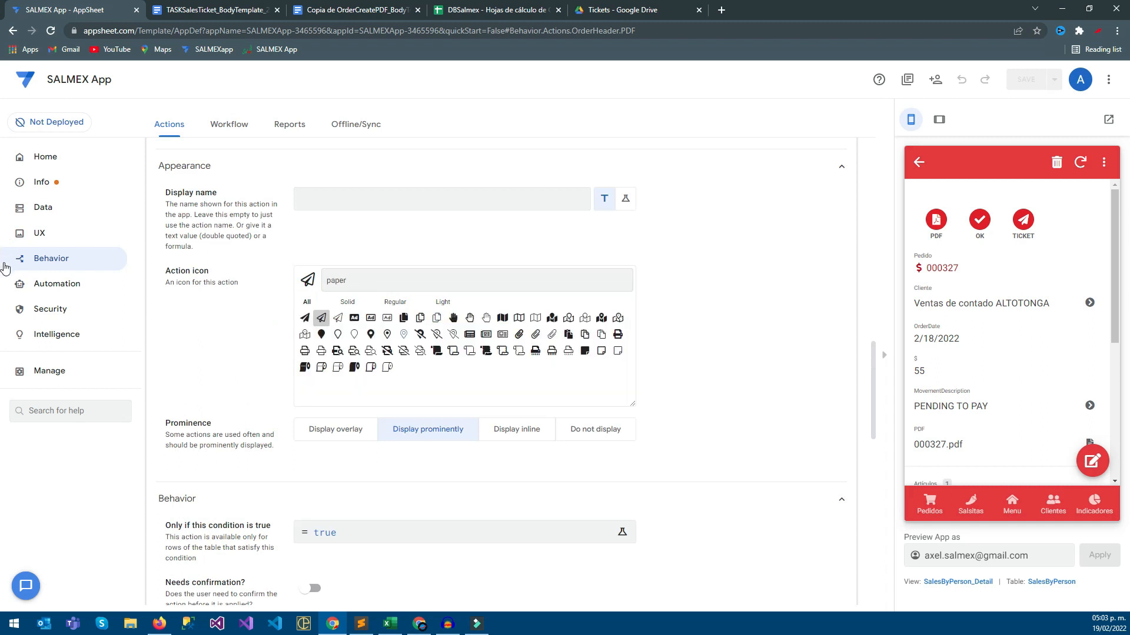
click(304, 367)
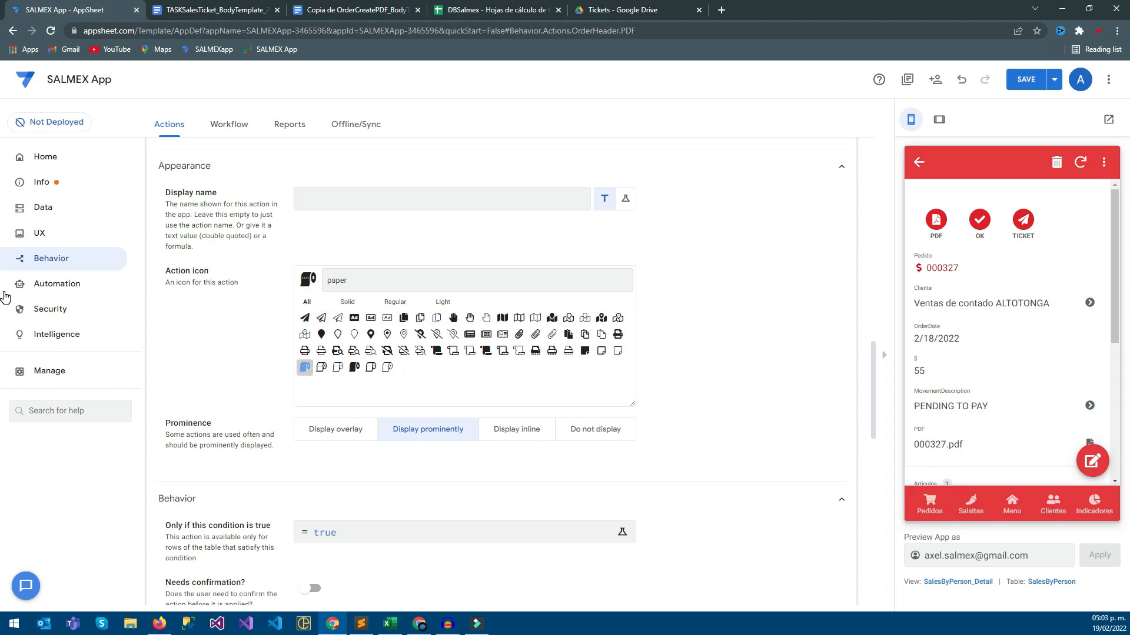
click(371, 367)
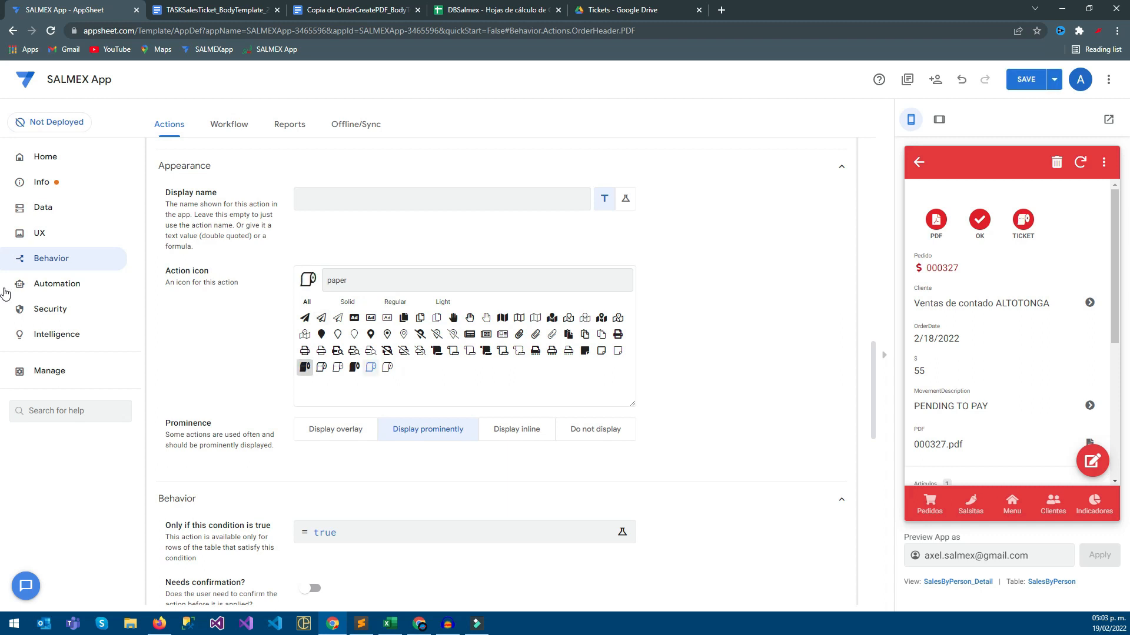
key(ctrl+z)
key(ctrl+s)
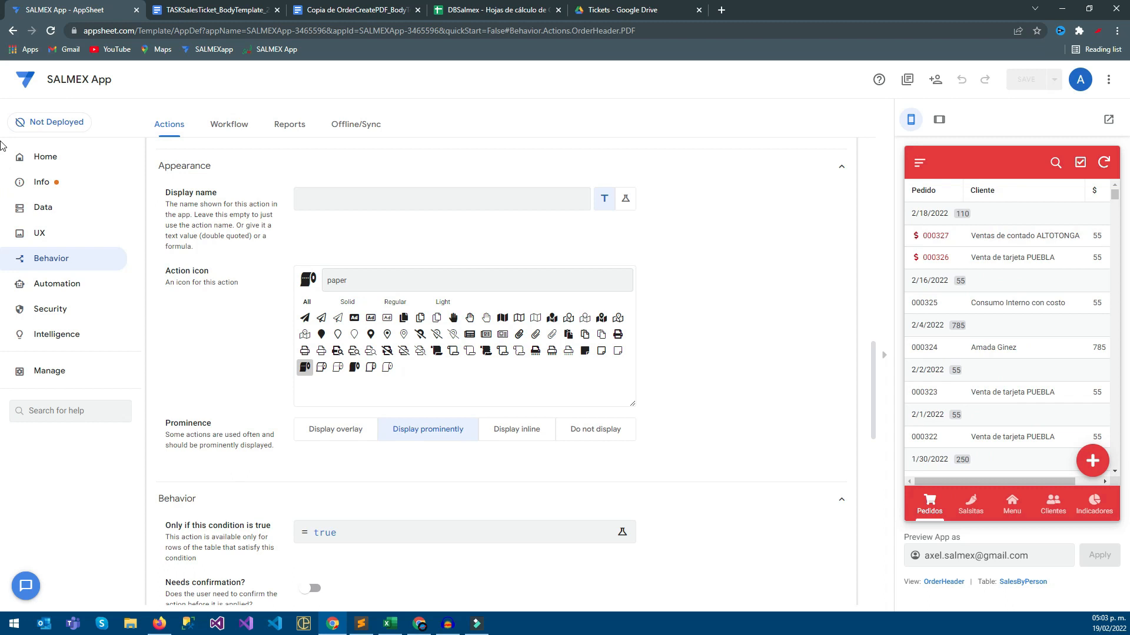
Check the Ticket action in the latest order's detail view in the app preview, and return to the order list
click(40, 233)
click(52, 259)
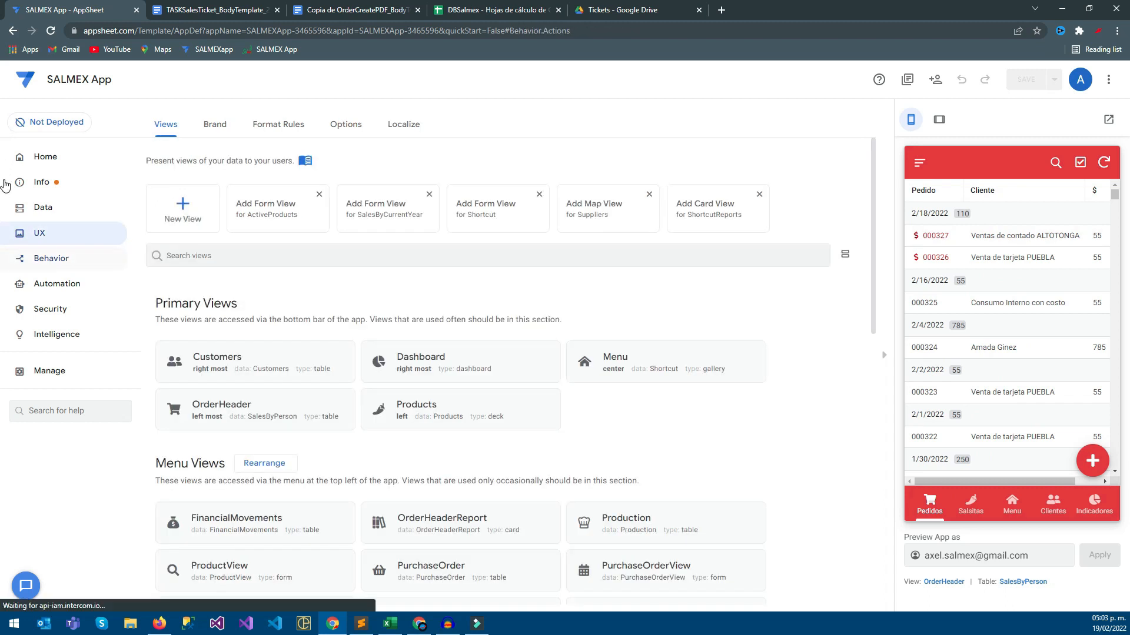
click(39, 233)
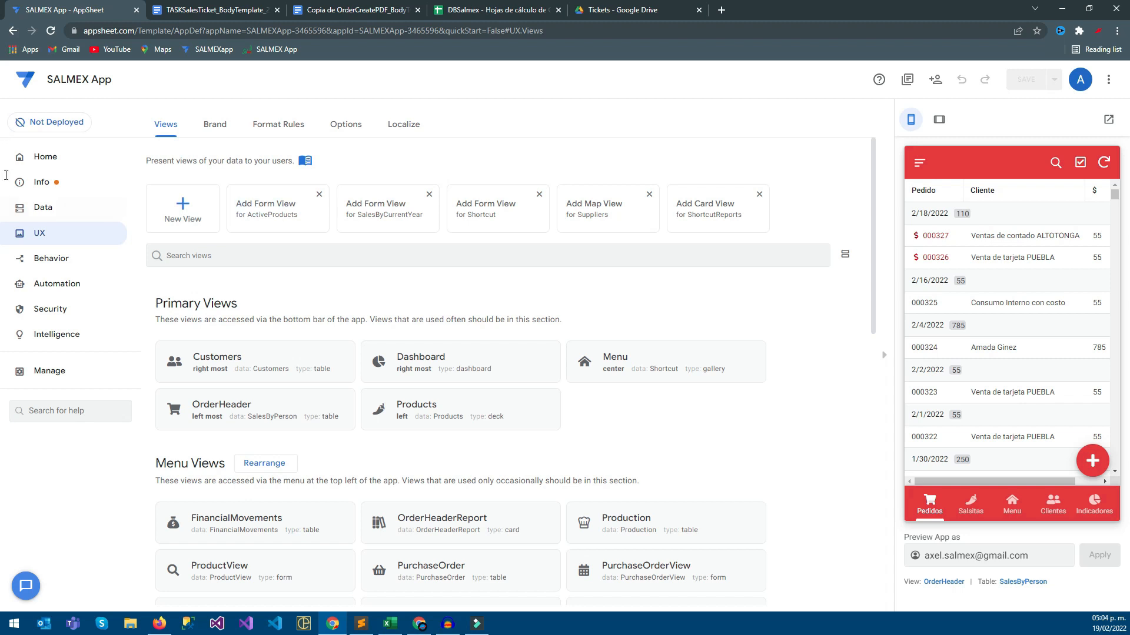
click(1024, 236)
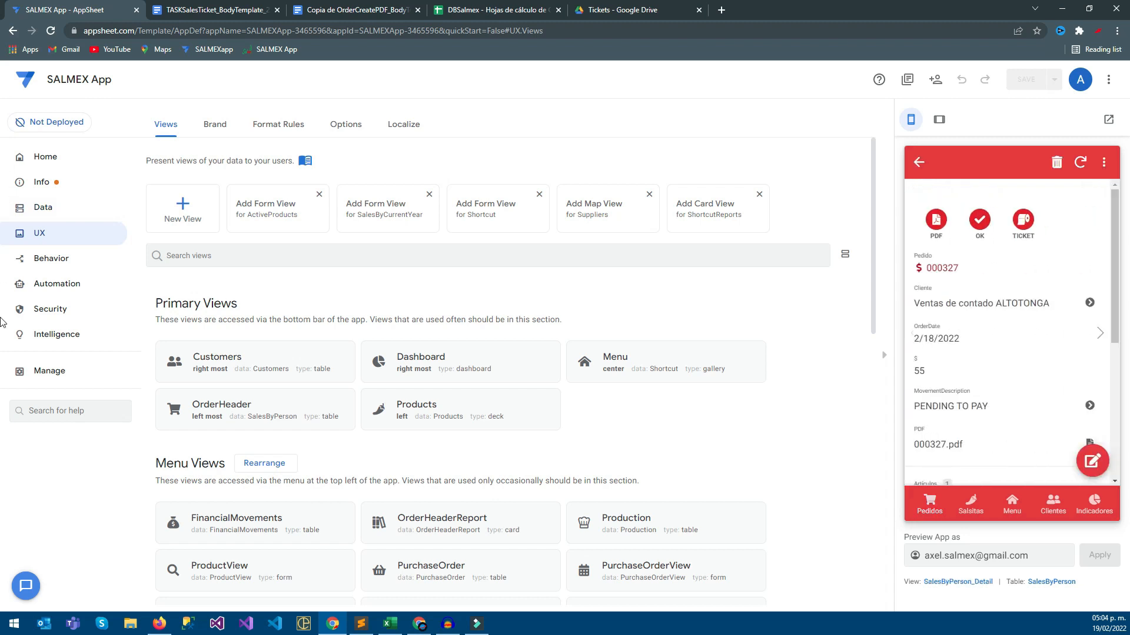
click(918, 162)
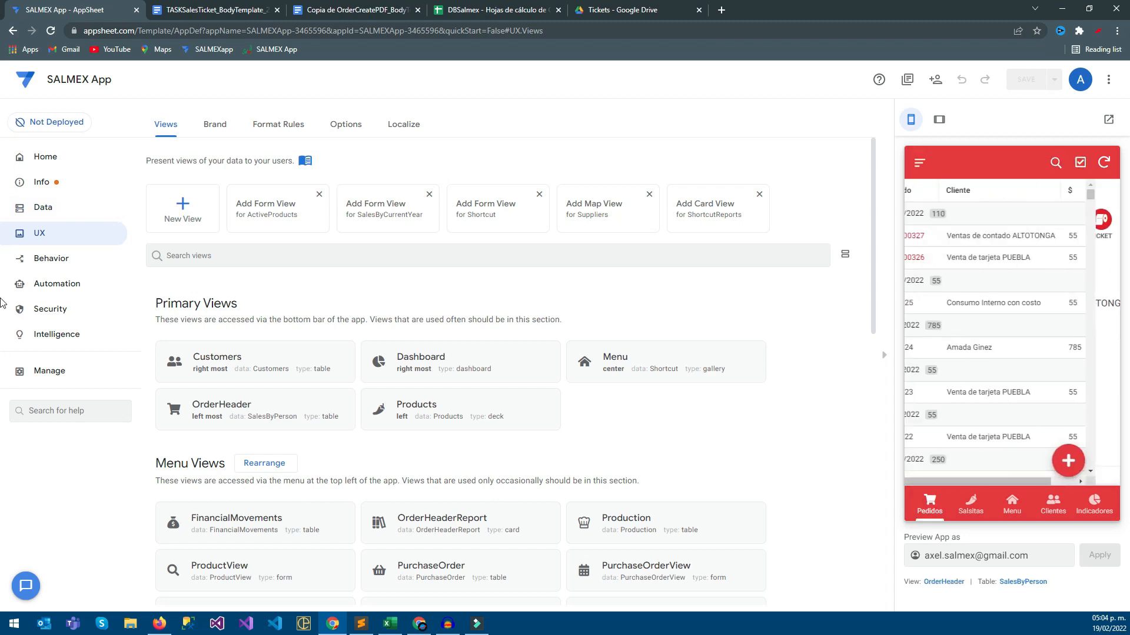
scroll(1007, 338, down, 4)
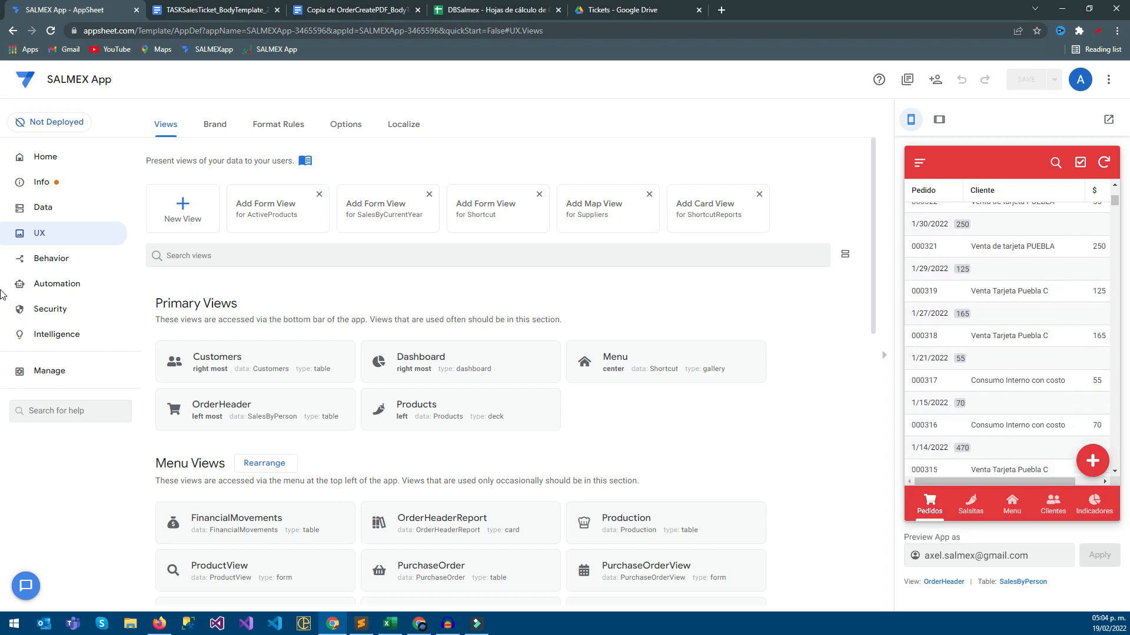
scroll(1007, 338, up, 5)
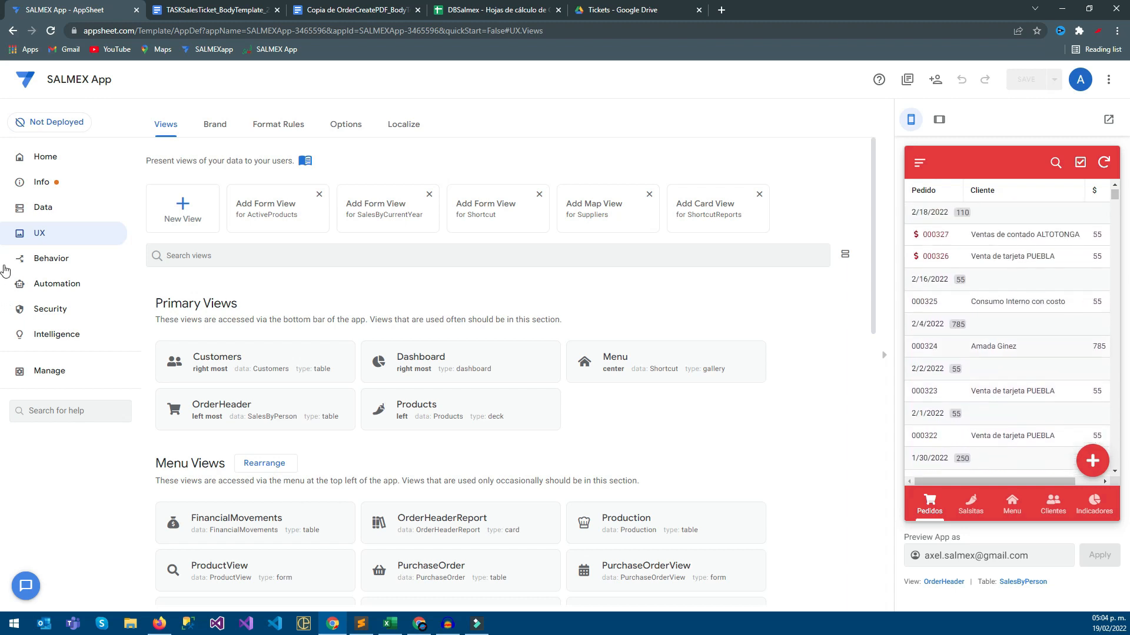
Edit the 2/4/2022 order in the app preview so its comment reads "envío mty.", and save the order
click(1000, 348)
click(1093, 460)
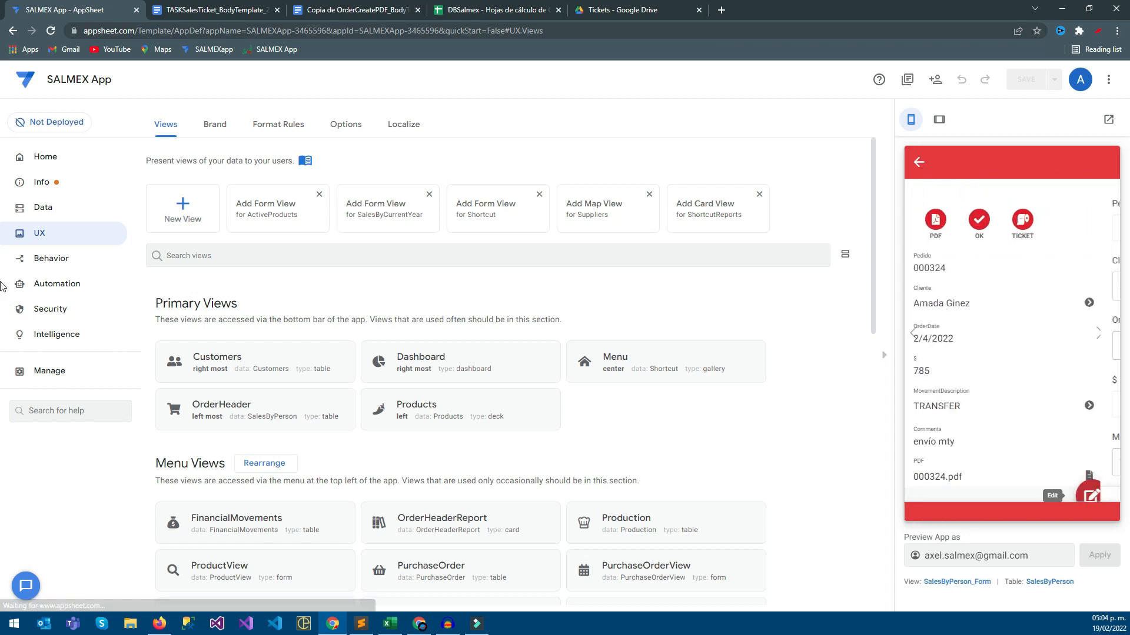
scroll(1007, 338, down, 3)
click(1007, 345)
text(.)
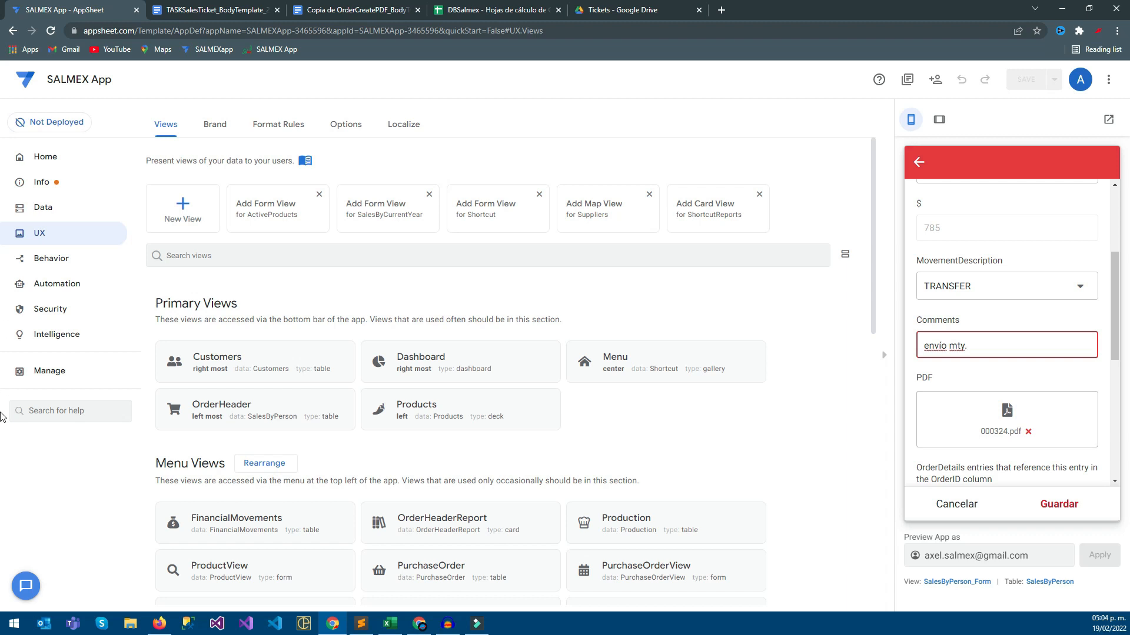
key(Return)
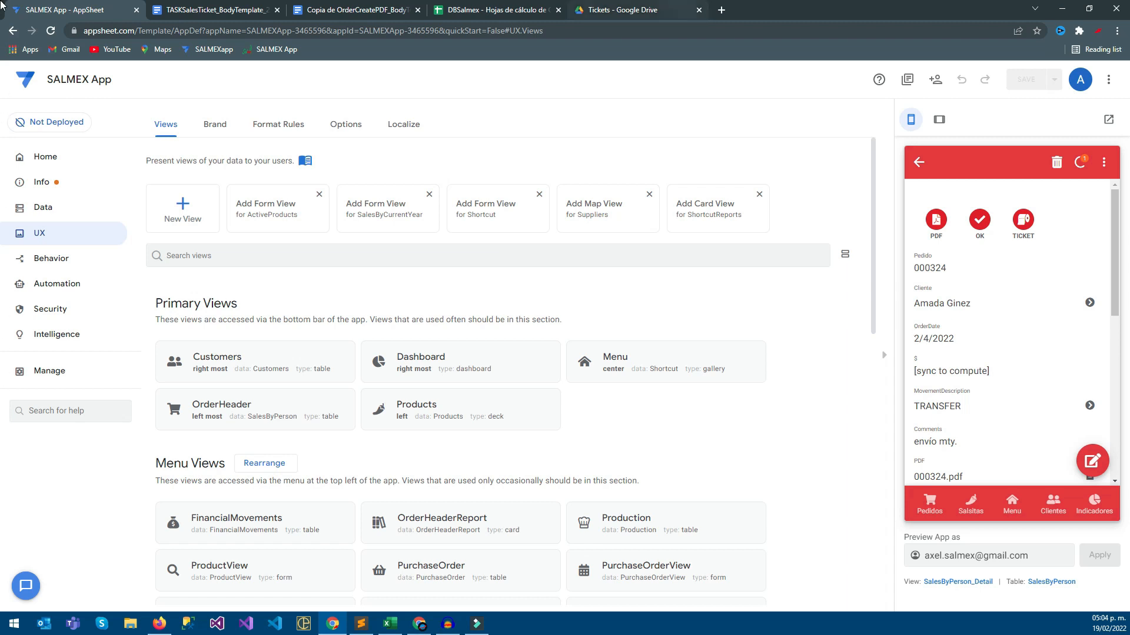
Check the ticket PDF in Google Drive's Tickets folder, and return to the AppSheet editor
click(632, 10)
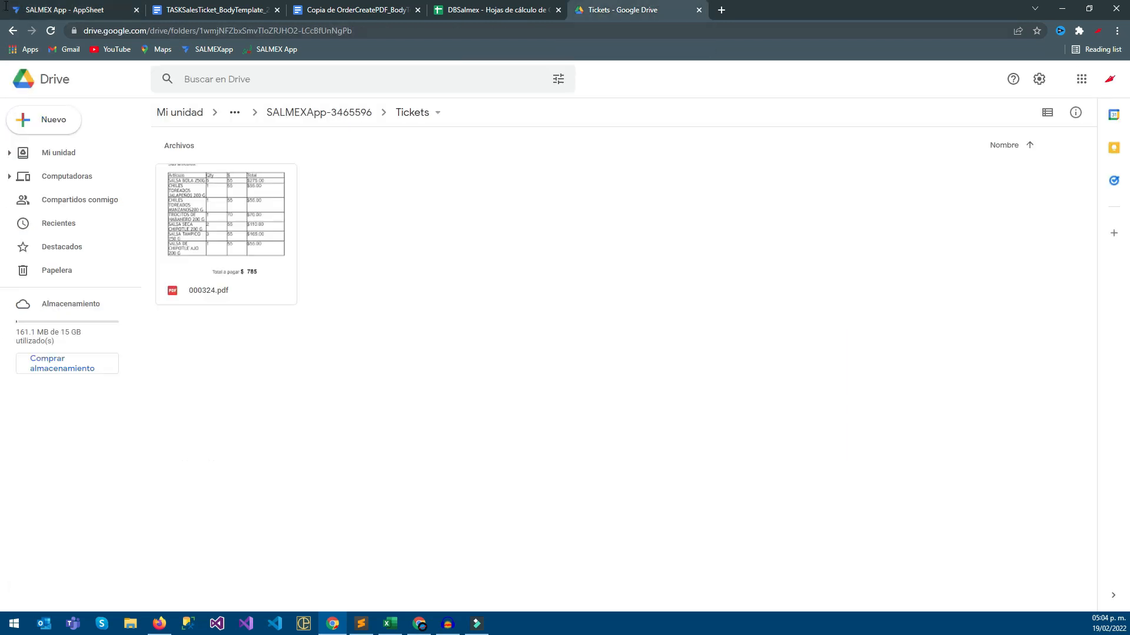
double_click(226, 236)
key(Escape)
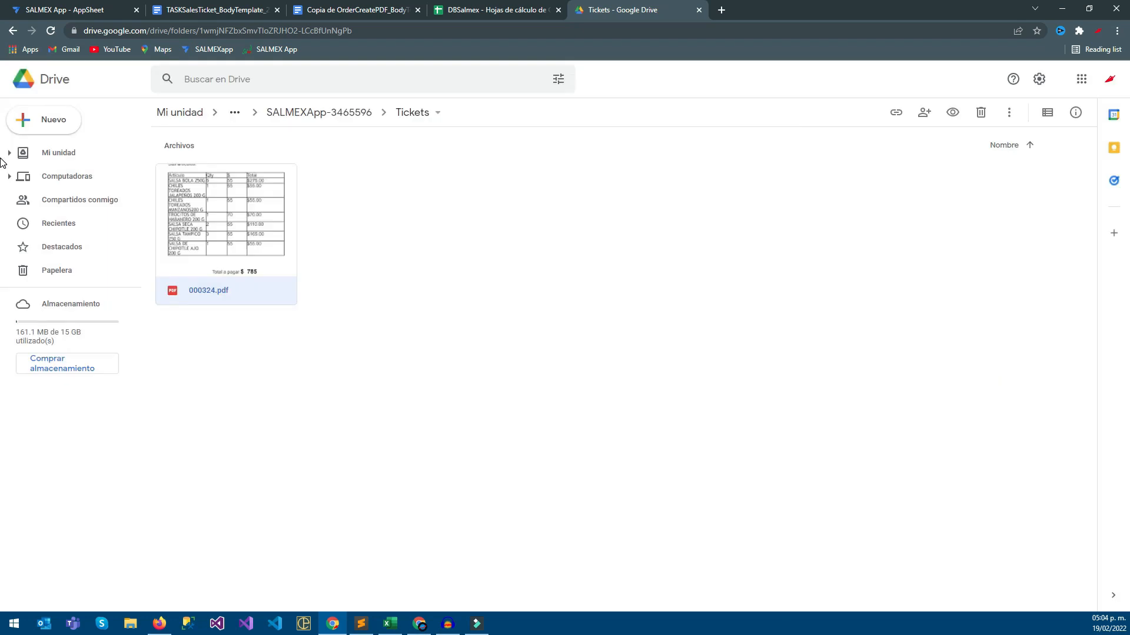
click(68, 9)
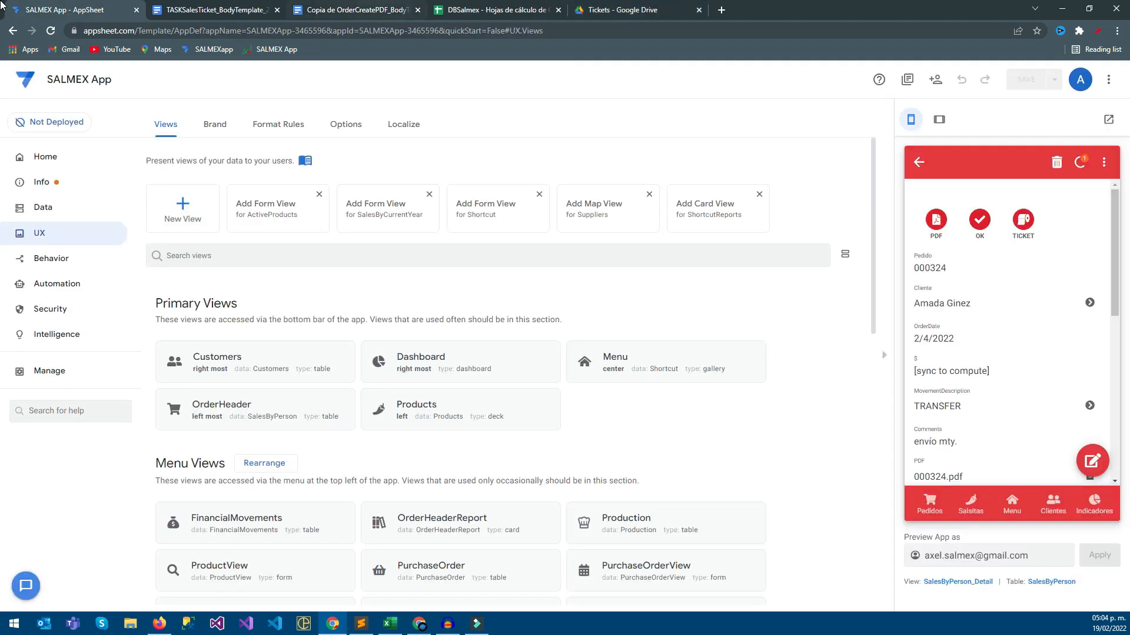
Check row 324 of the OrderHeader sheet in the DBSalmex spreadsheet for a ticket file path
click(496, 10)
scroll(553, 365, down, 20)
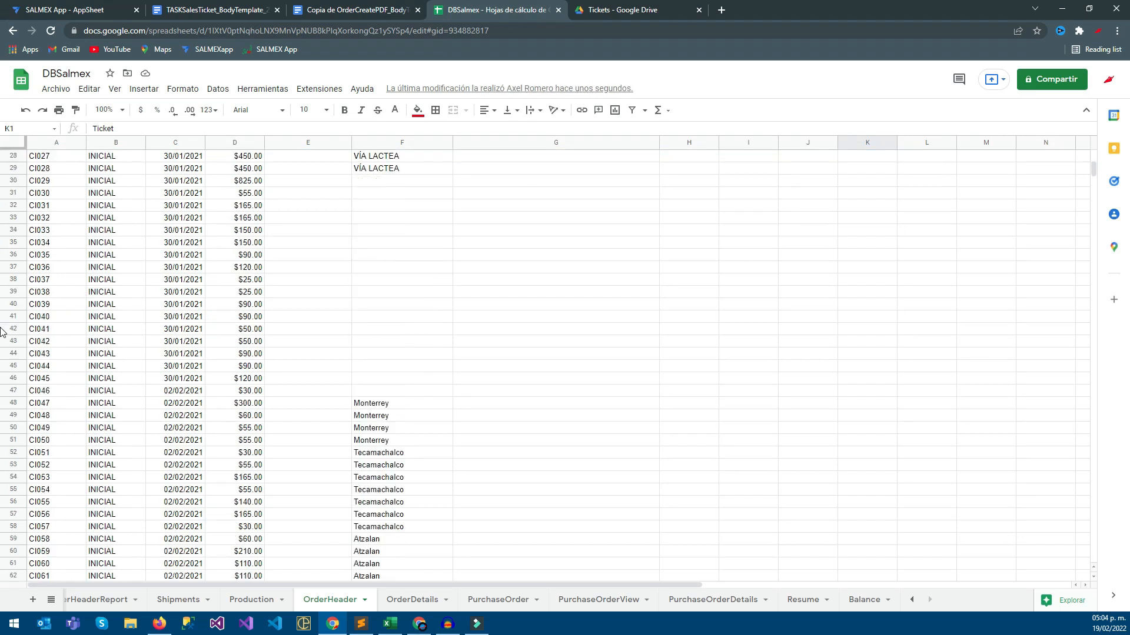
scroll(553, 364, down, 20)
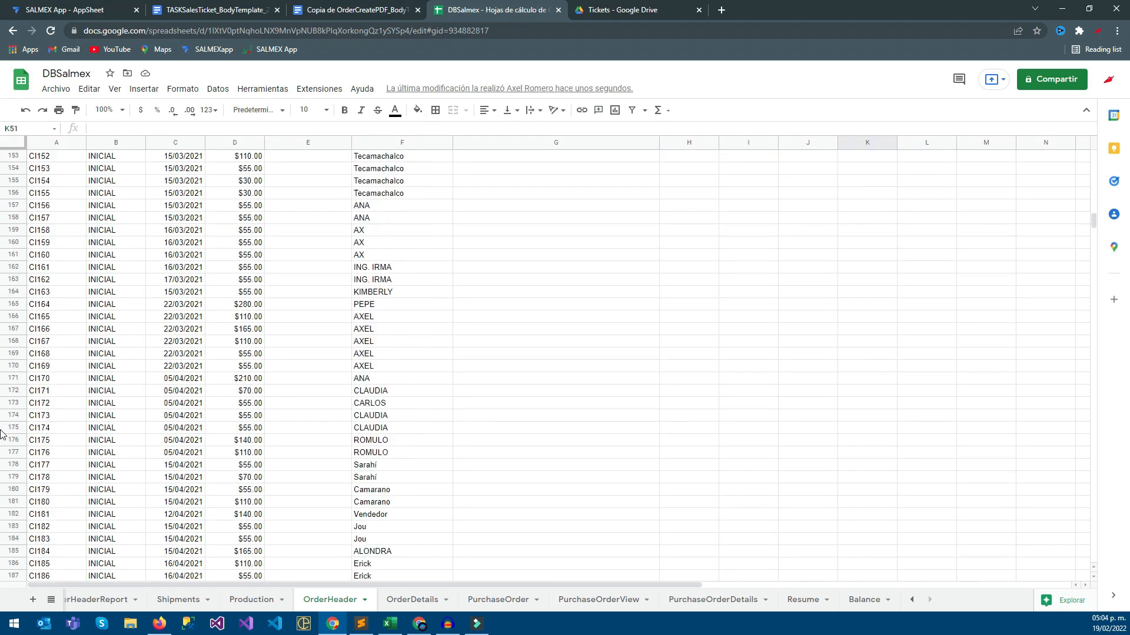
scroll(553, 365, down, 15)
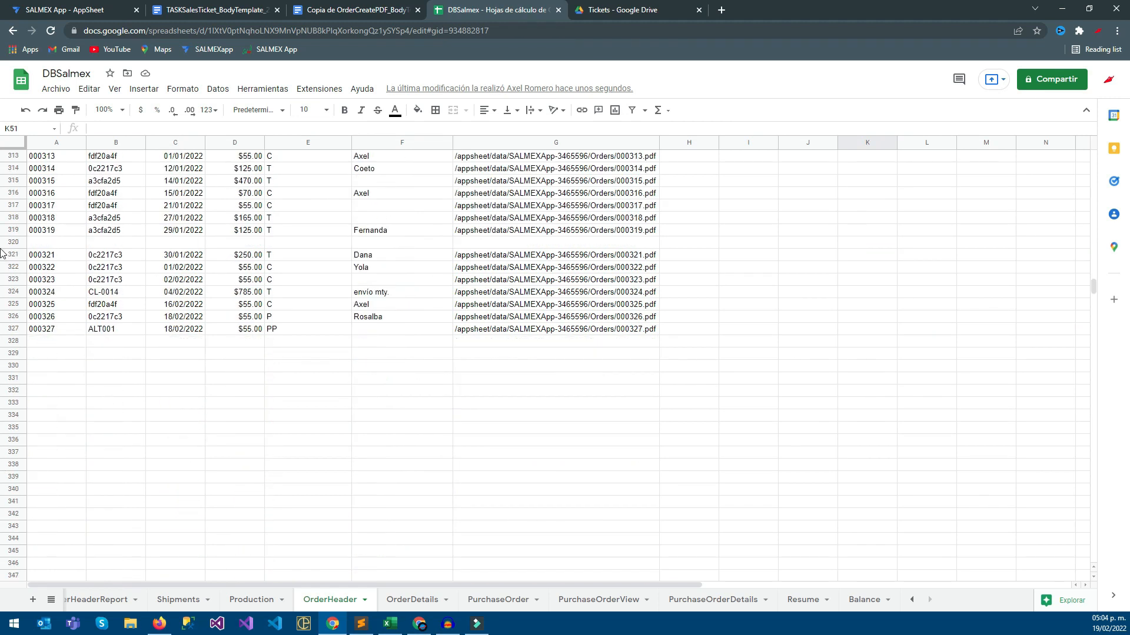
scroll(2, 253, up, 1)
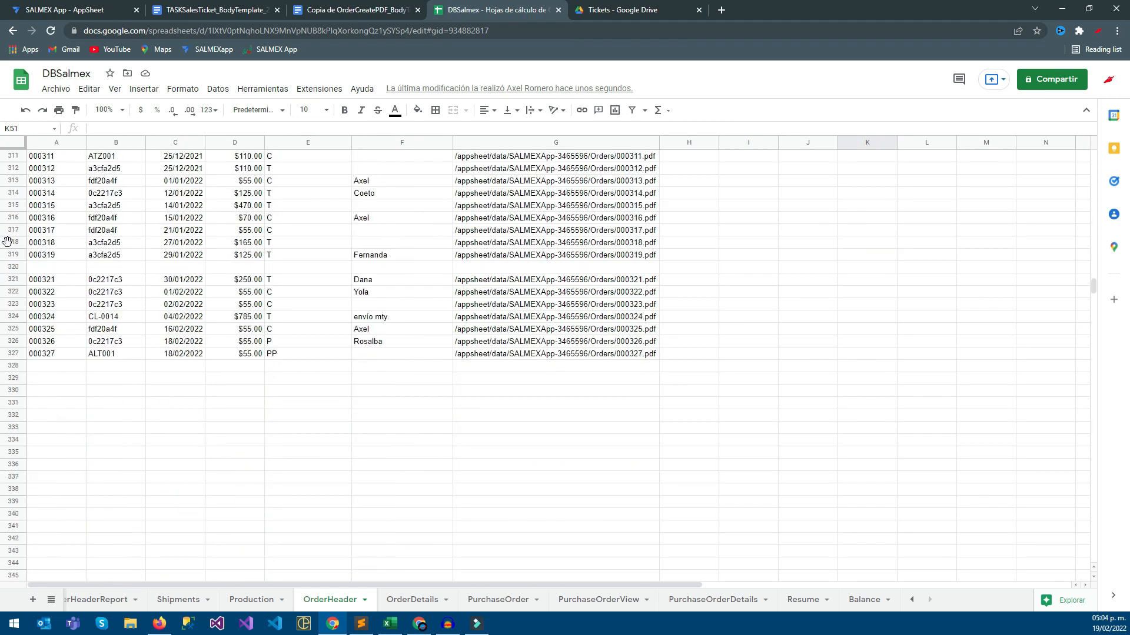
click(13, 317)
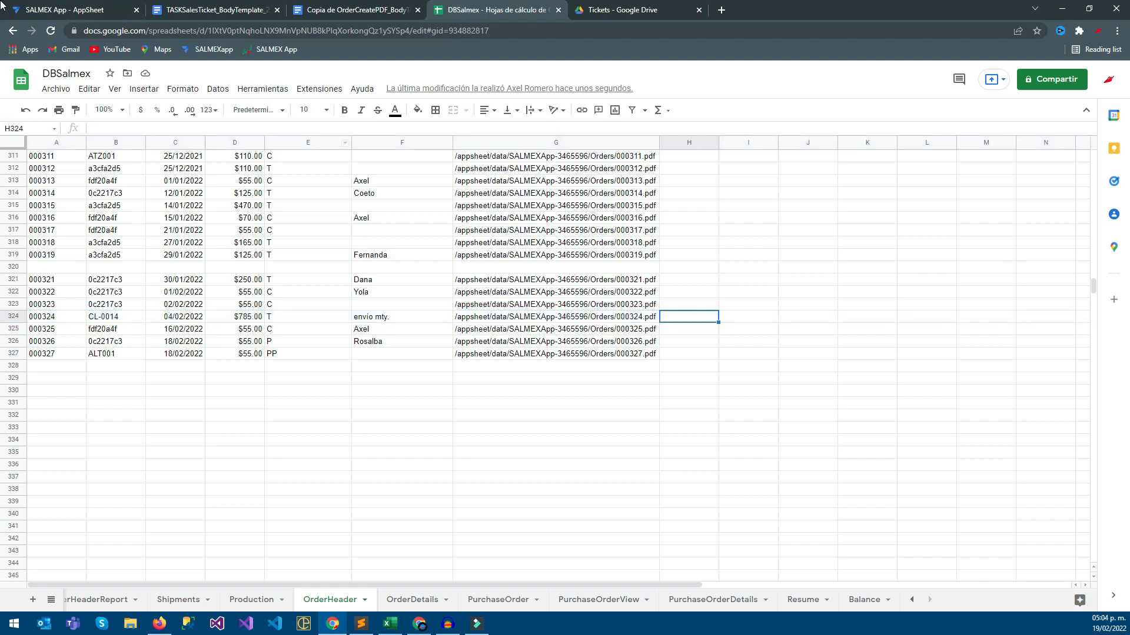
Return to AppSheet and examine how the SalesOrderReport bot's second step runs its data action
click(3, 8)
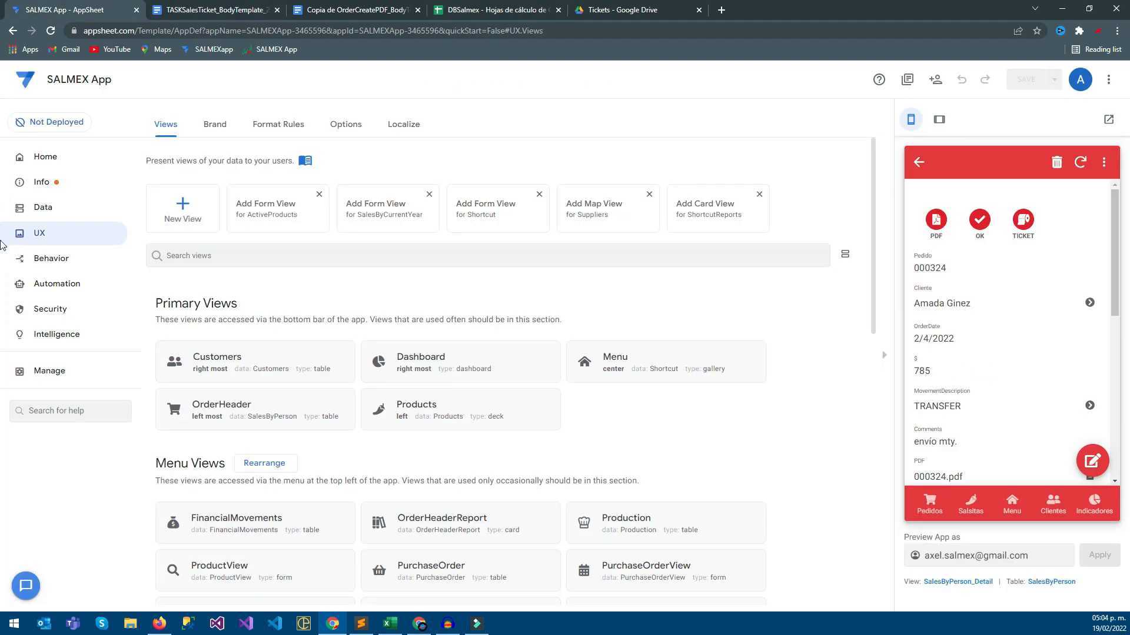
click(4, 284)
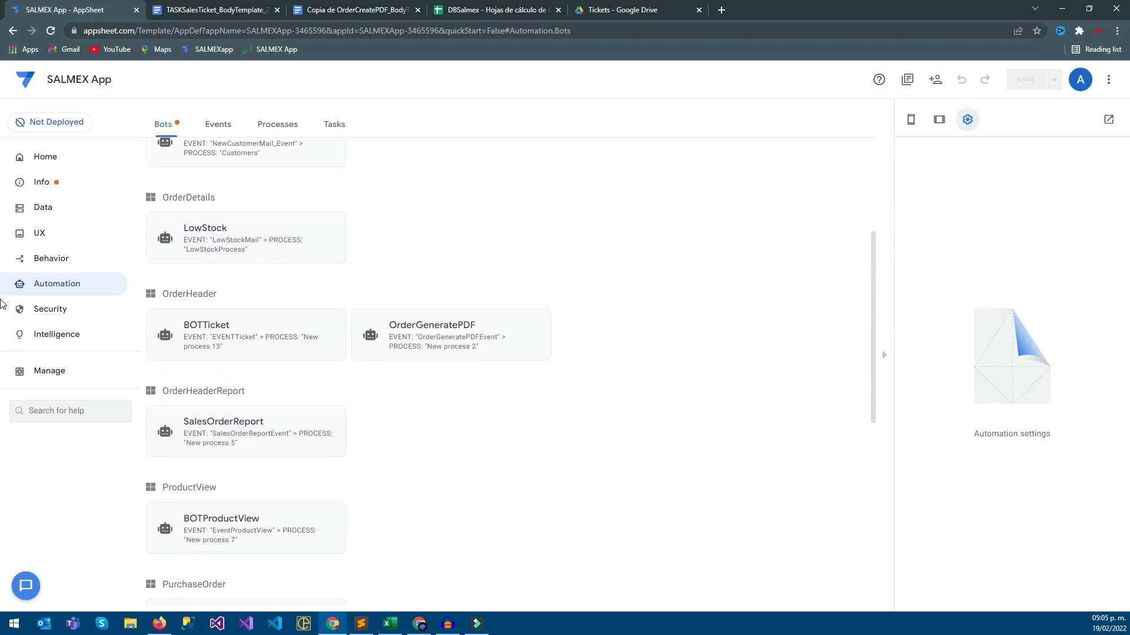
click(224, 322)
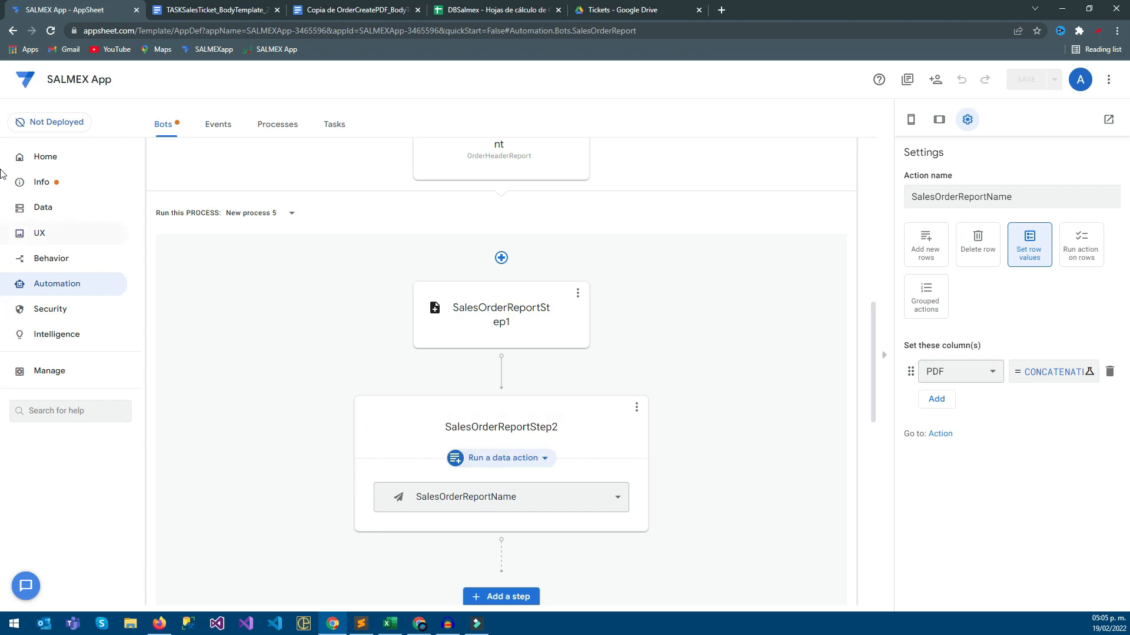
Set the prominence of the OrderHeader table's Ticket action to Do not display
click(51, 258)
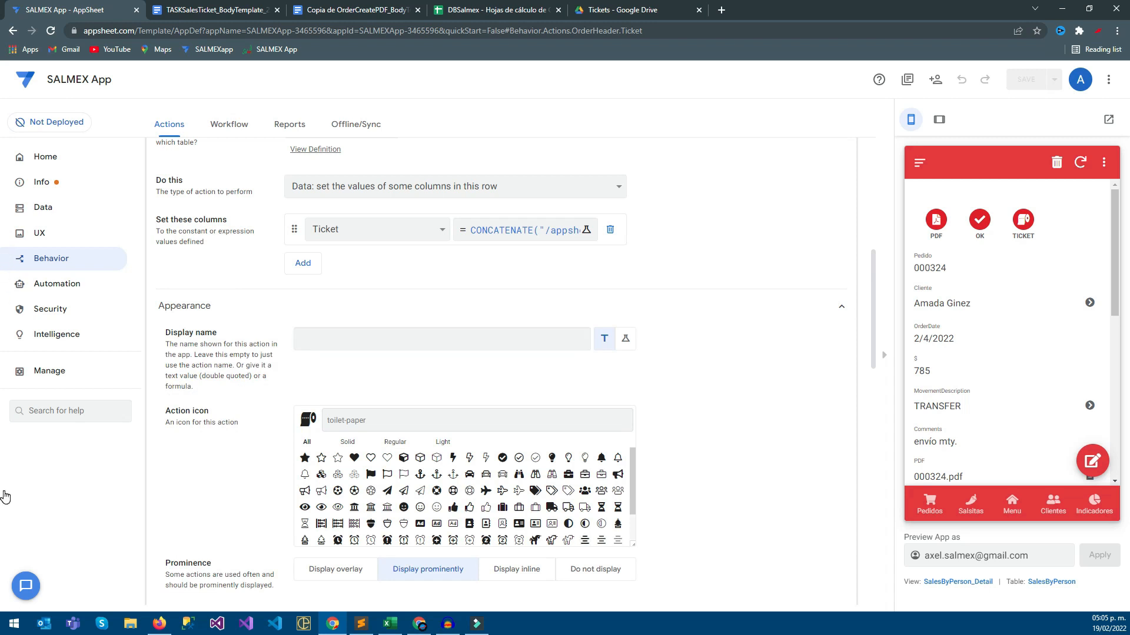
click(592, 569)
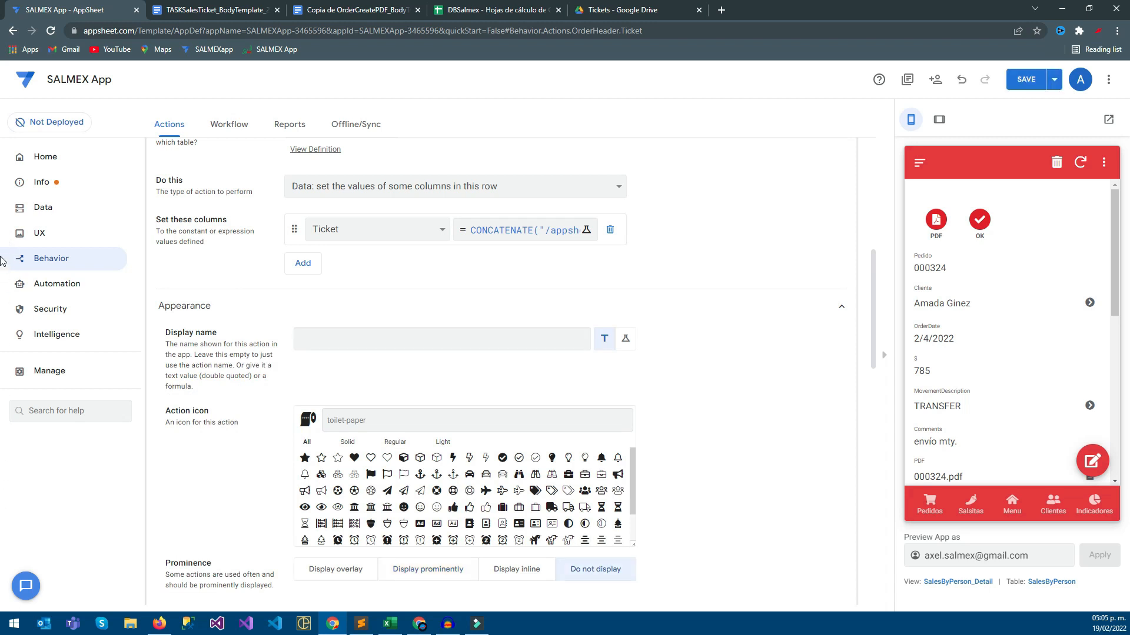
scroll(502, 372, up, 4)
Add a custom step named STEPTicketName after STEPTicket in the BOTTicket bot's process
click(470, 273)
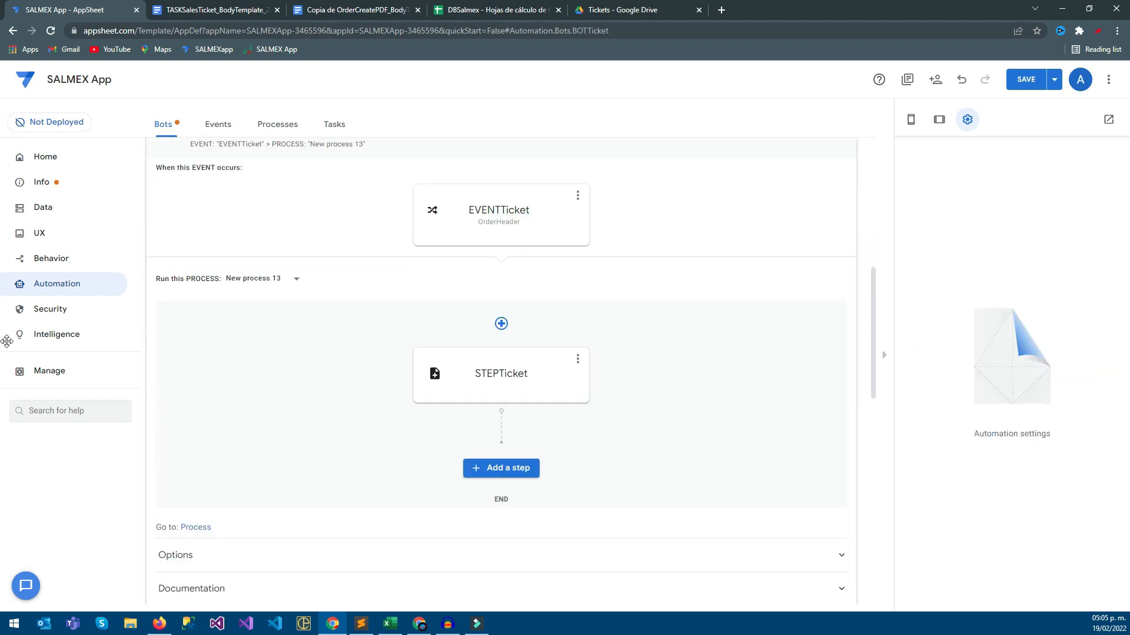
text(STEPTicketName)
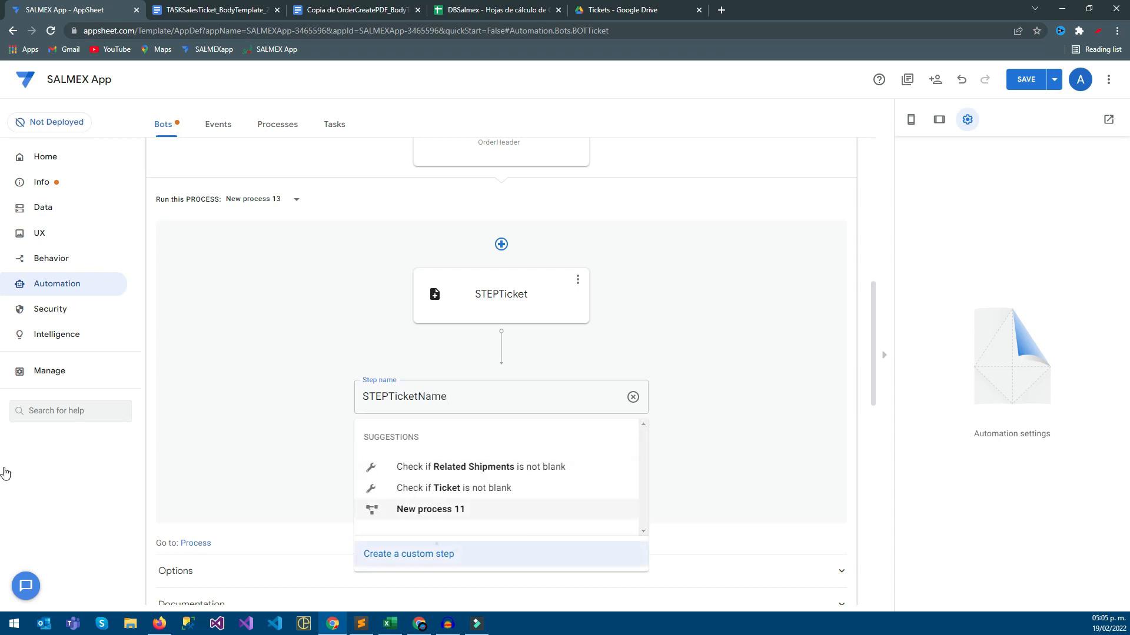
key(Return)
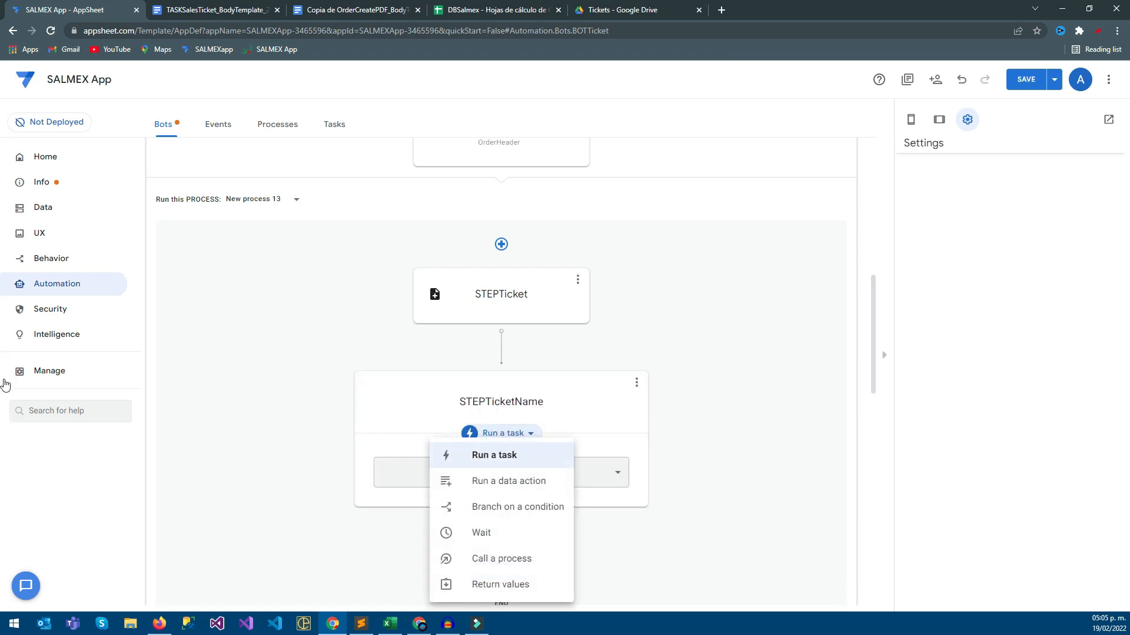
Set the STEPTicketName step to run the existing Ticket data action and save the app
click(493, 457)
click(494, 480)
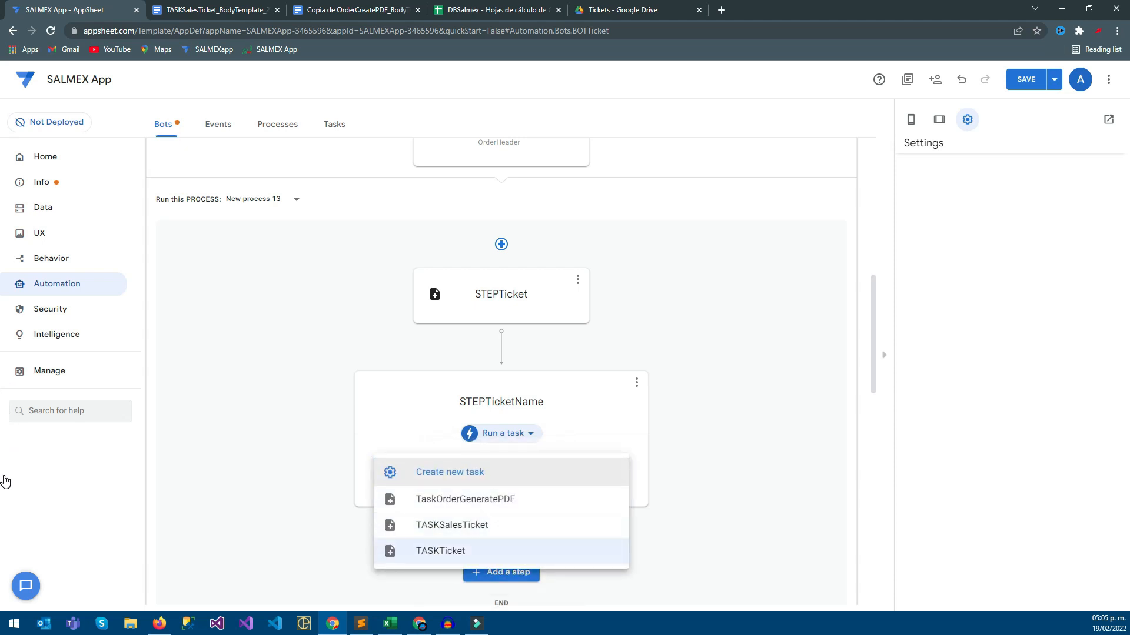
click(501, 433)
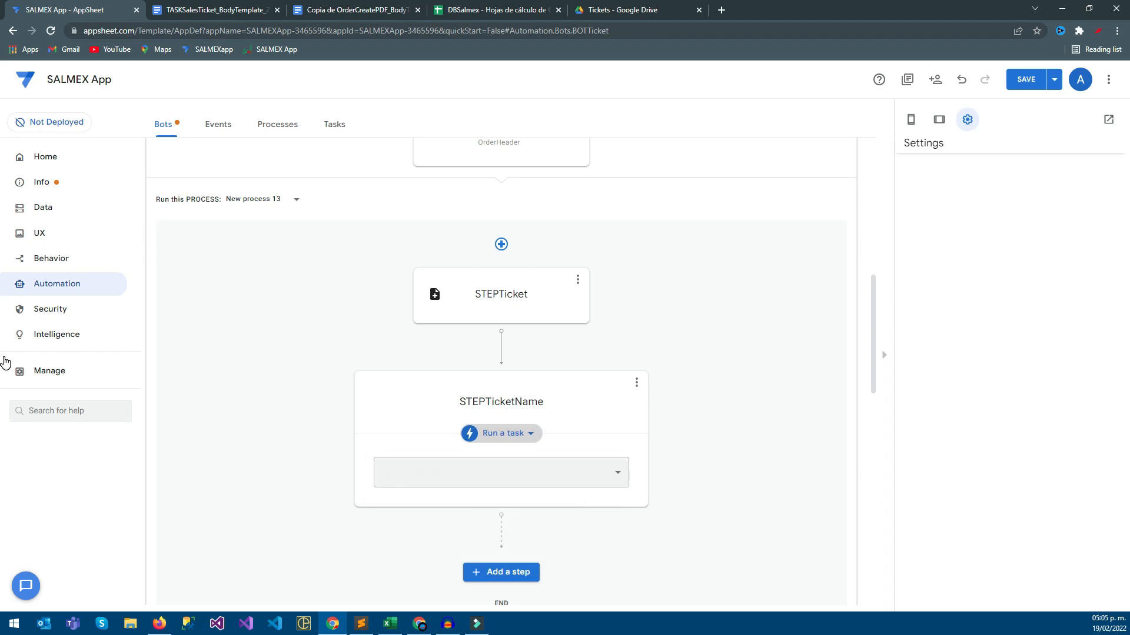
click(501, 433)
click(509, 480)
click(500, 472)
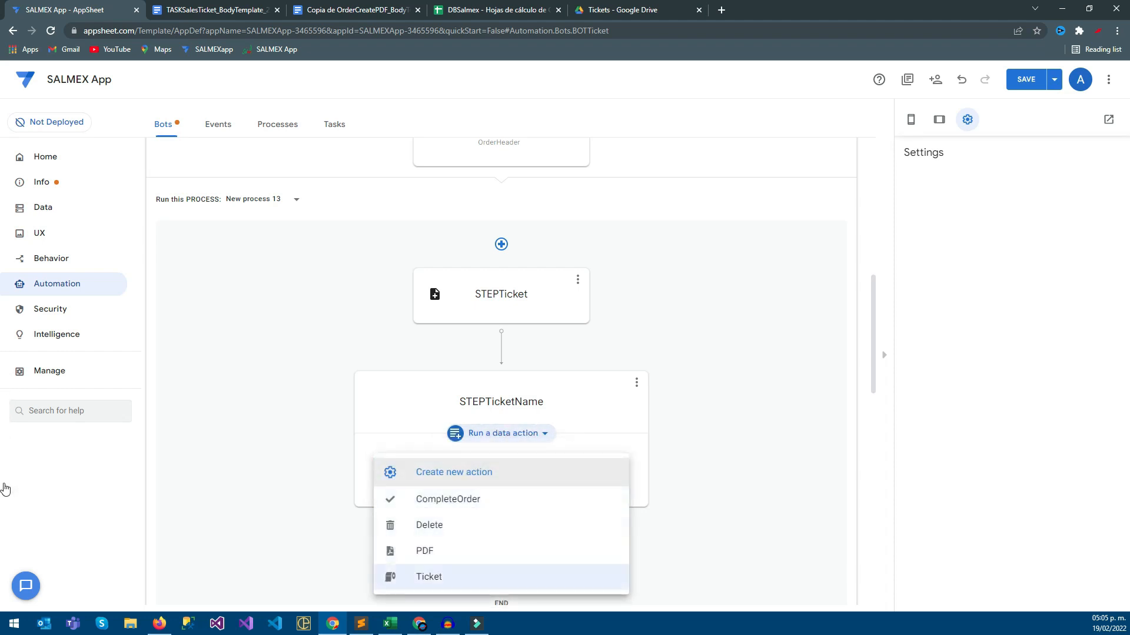
click(445, 576)
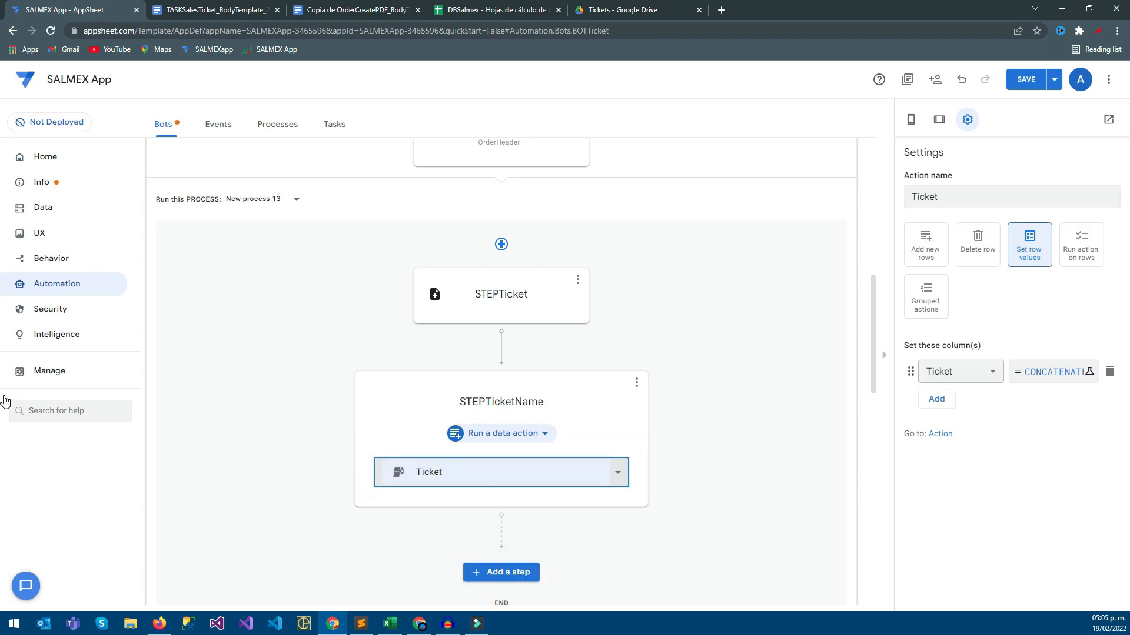
key(ctrl+s)
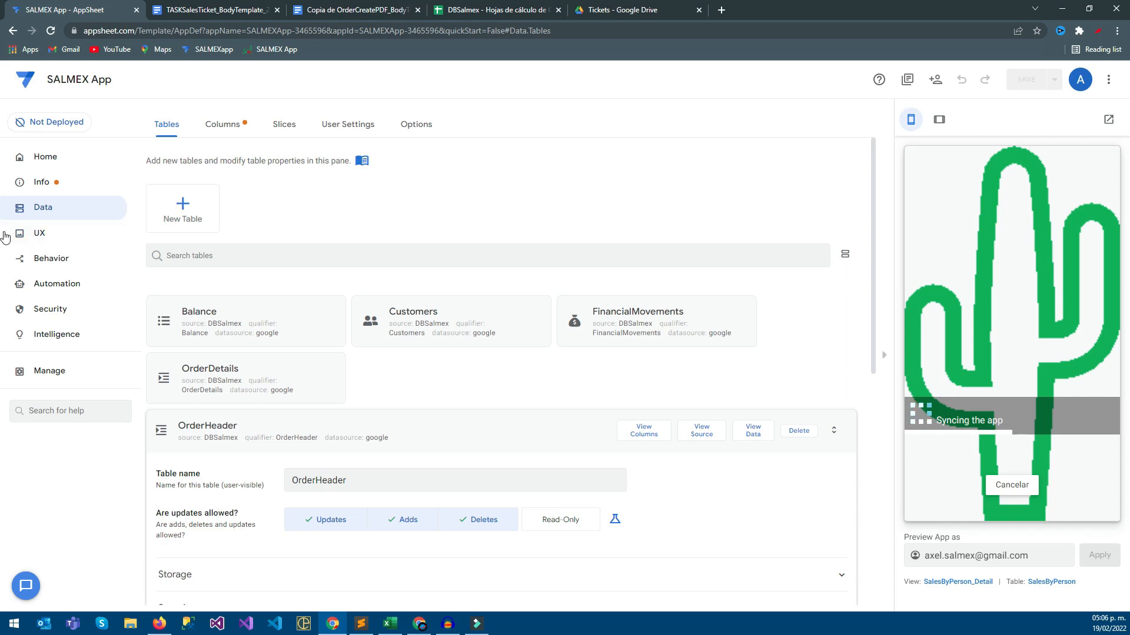
Check row 324 of the OrderHeader sheet, then change that order's comment to "envío mty" in the app preview and save the order
key(ctrl+4)
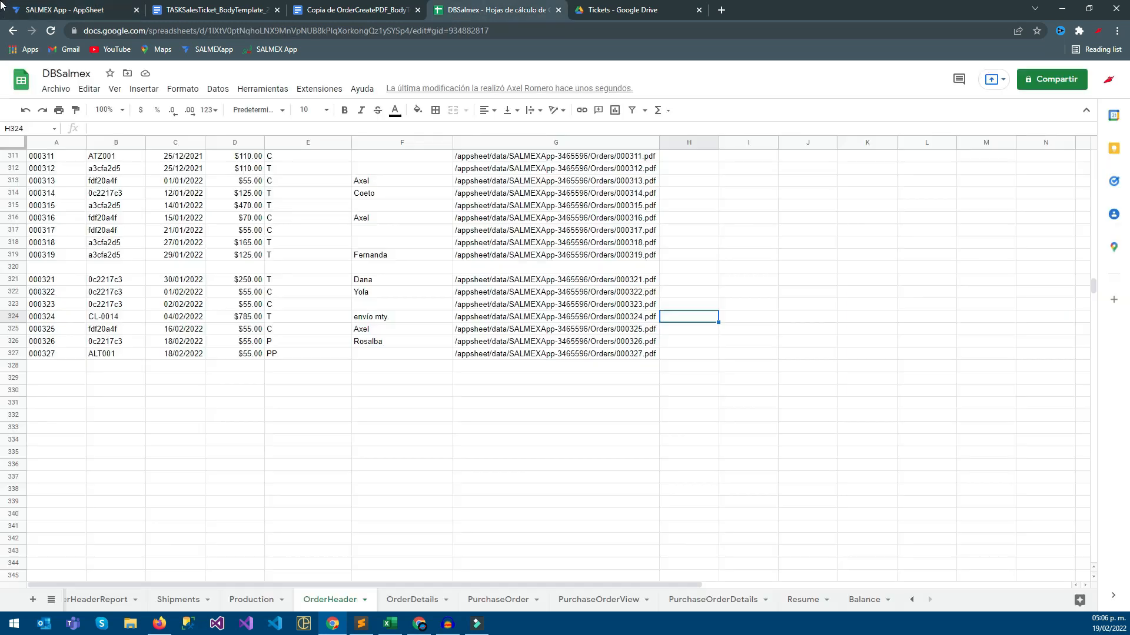
key(ctrl+1)
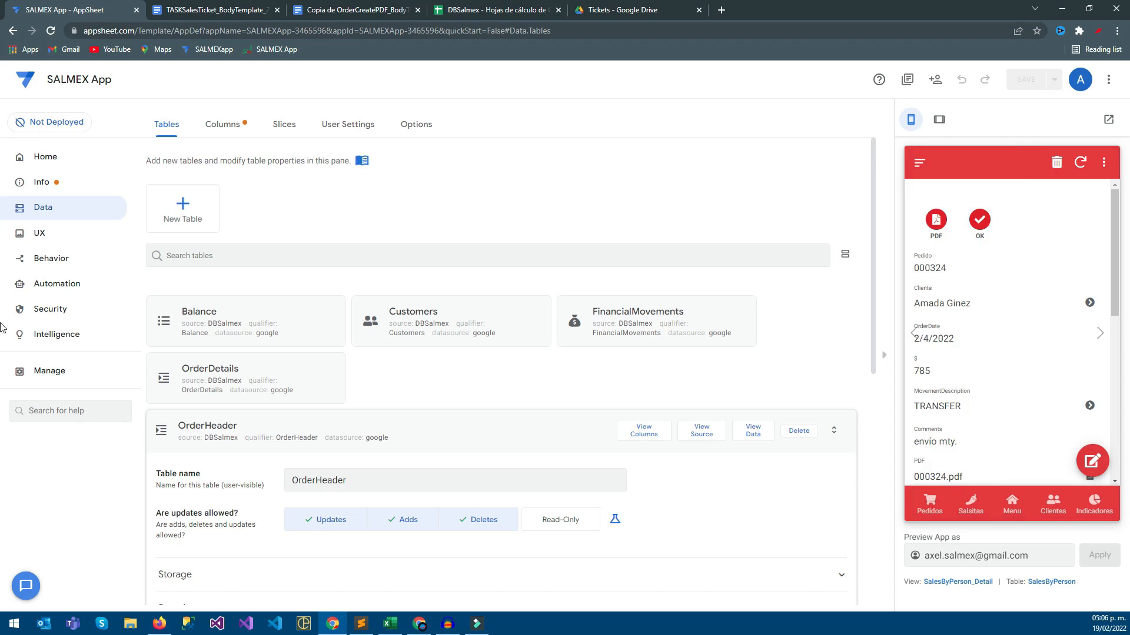
scroll(1007, 412, down, 3)
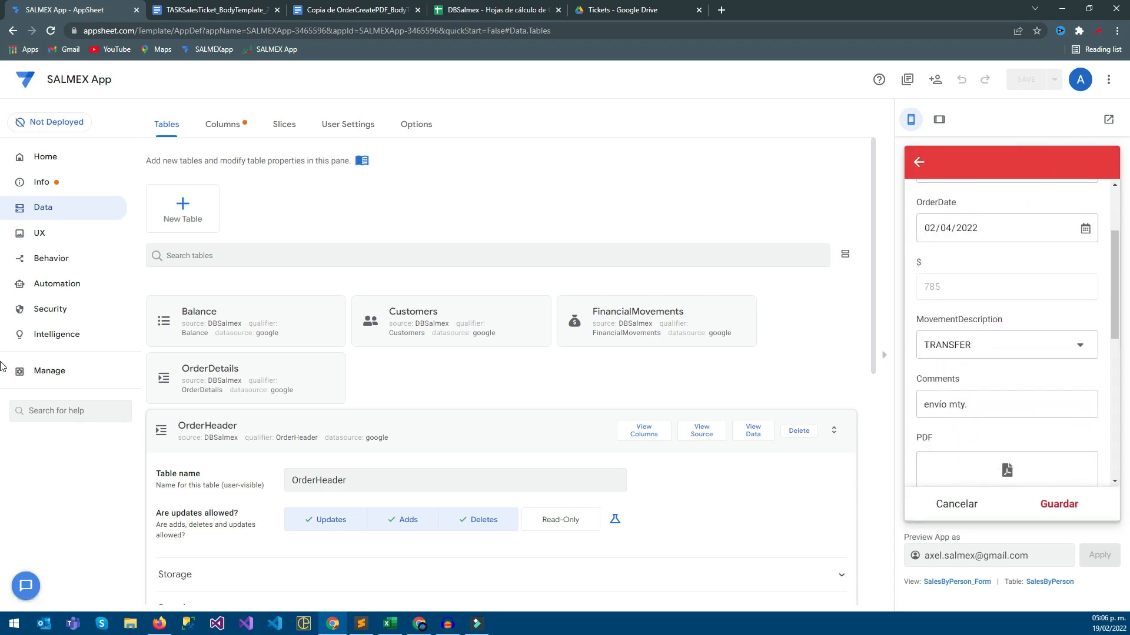
click(1007, 346)
key(BackSpace)
key(Return)
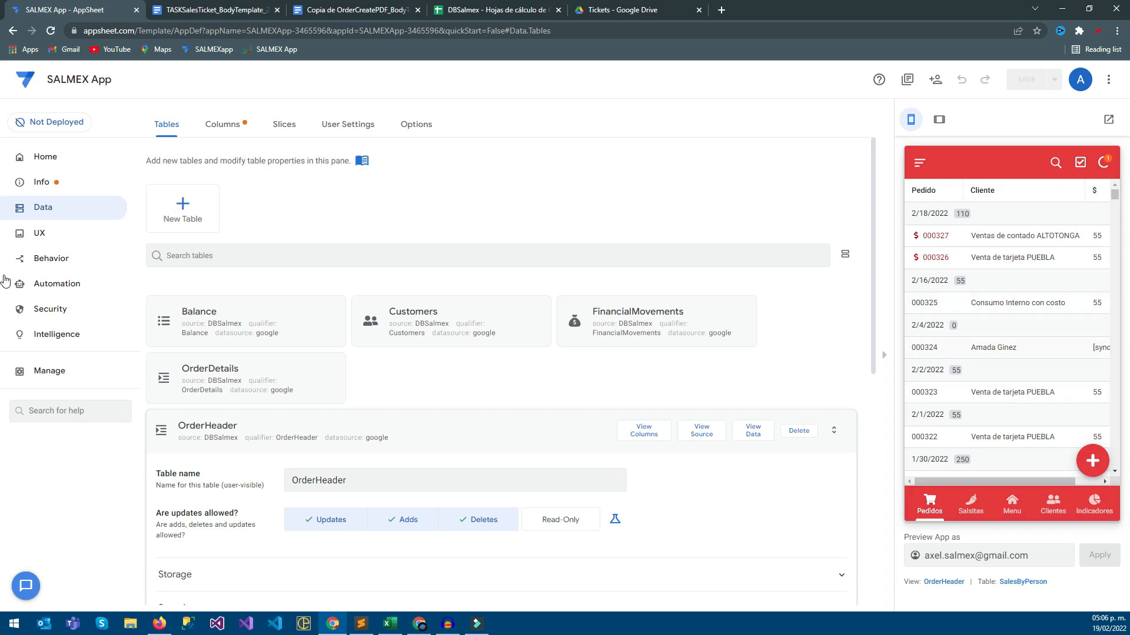
Add Ticket after TotalNet in the OrderHeader view's column order and save the app
click(4, 230)
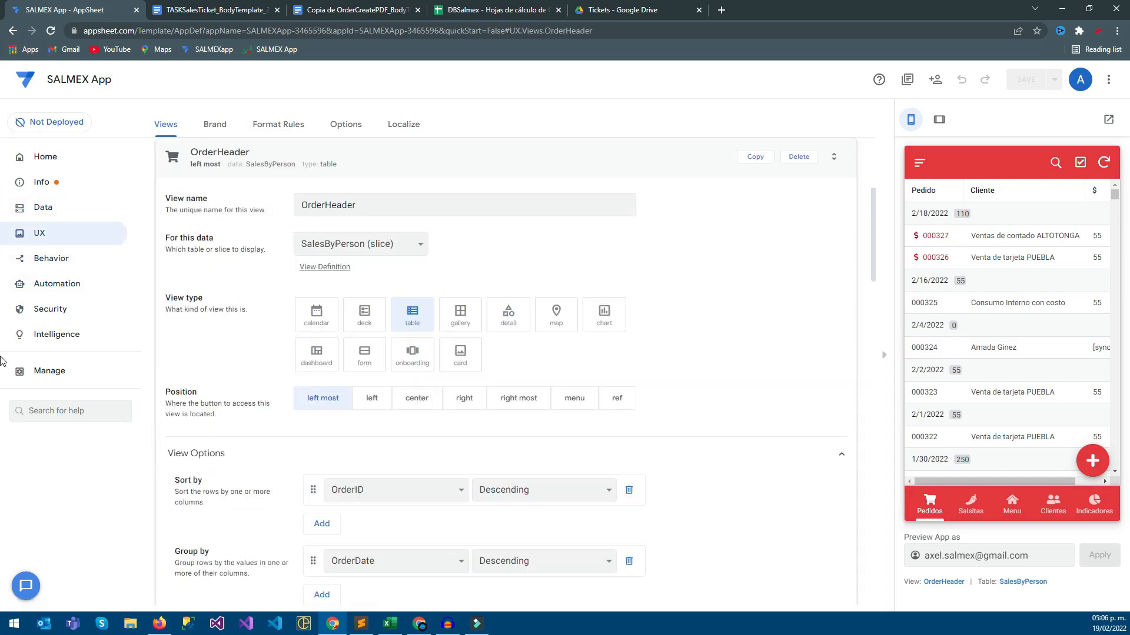
click(322, 480)
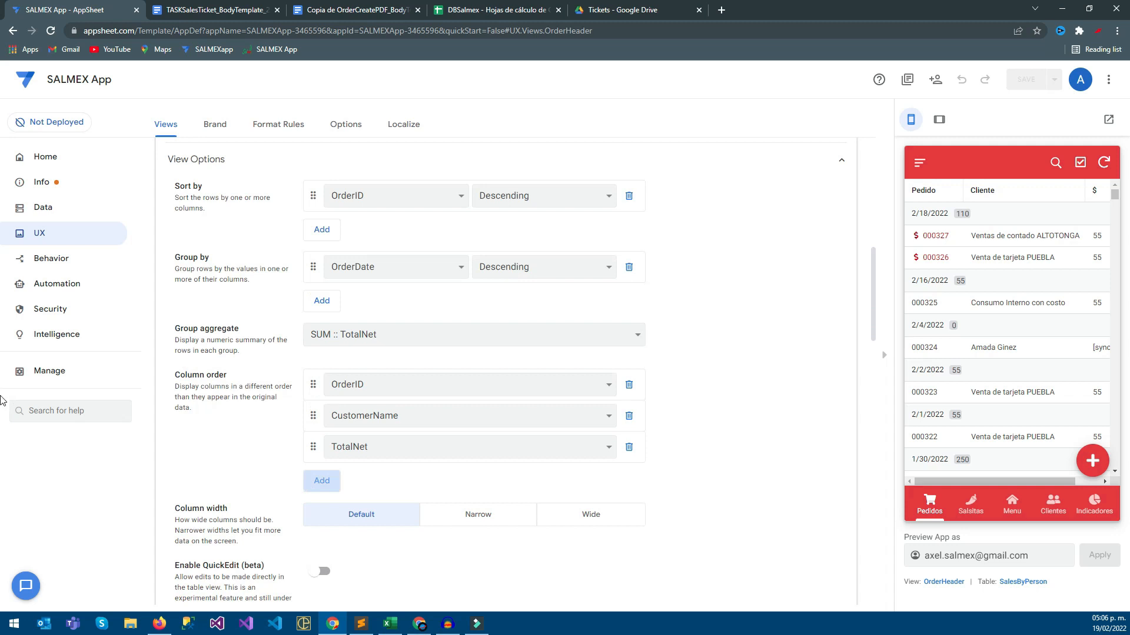
click(470, 478)
click(469, 478)
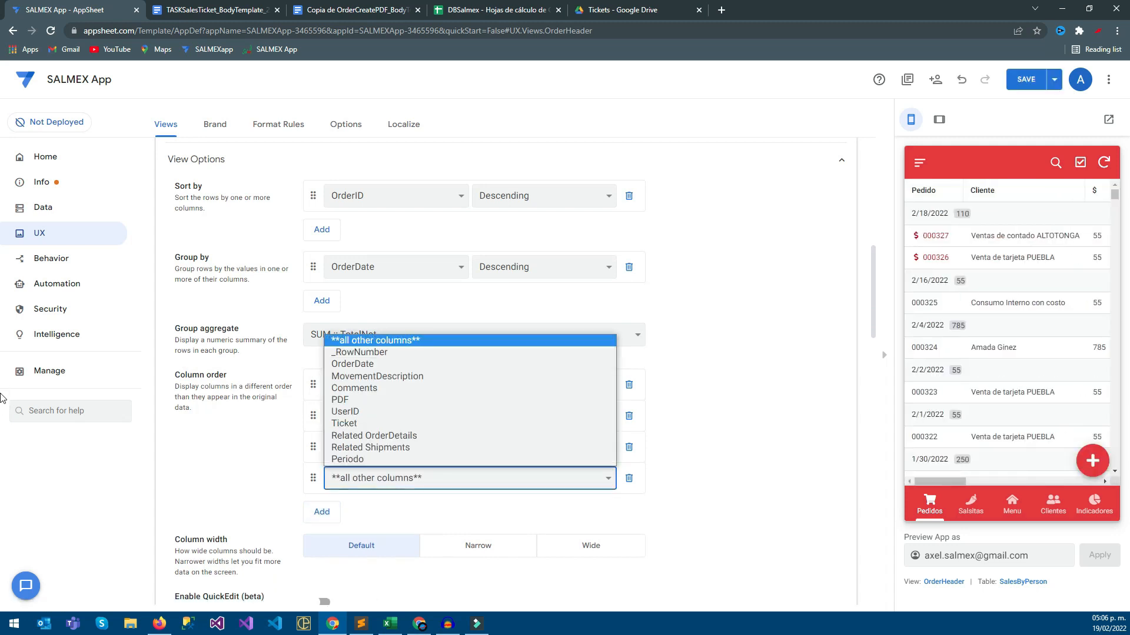
key(Up)
key(Return)
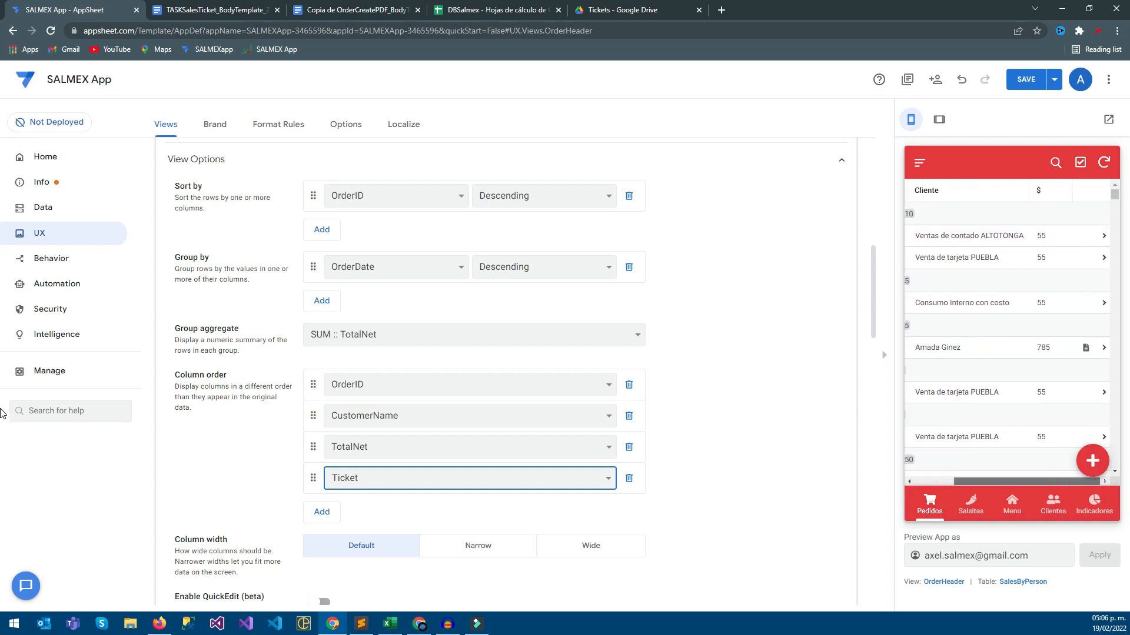
key(ctrl+s)
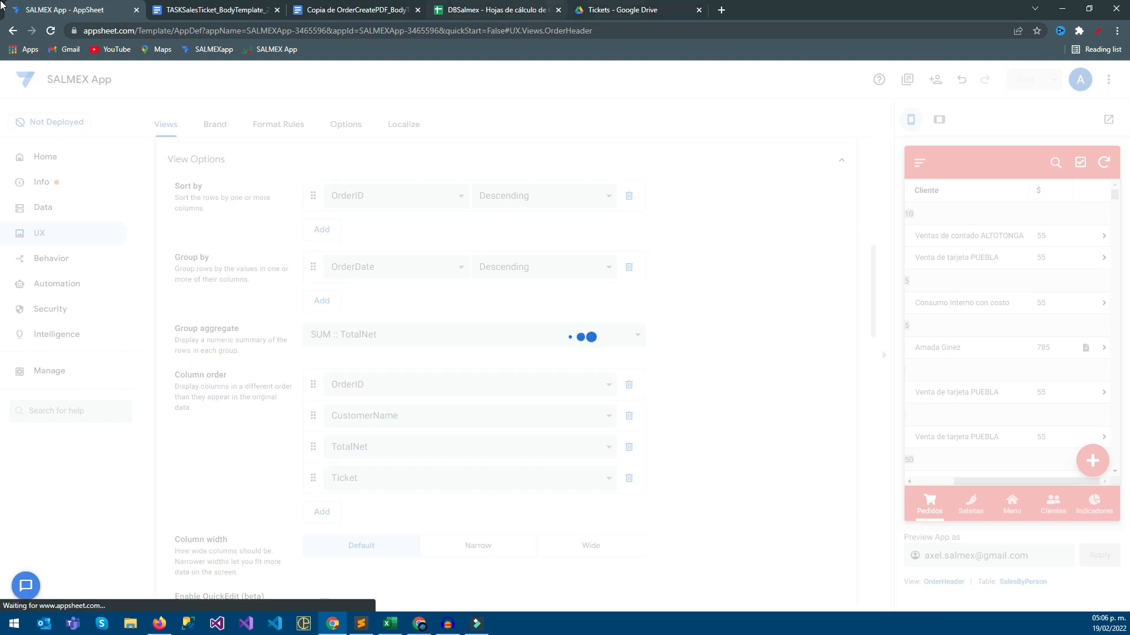
Check the ticket path in row 324 of the DBSalmex OrderHeader sheet and fit column K's width to its content
click(622, 10)
key(ctrl+shift+Tab)
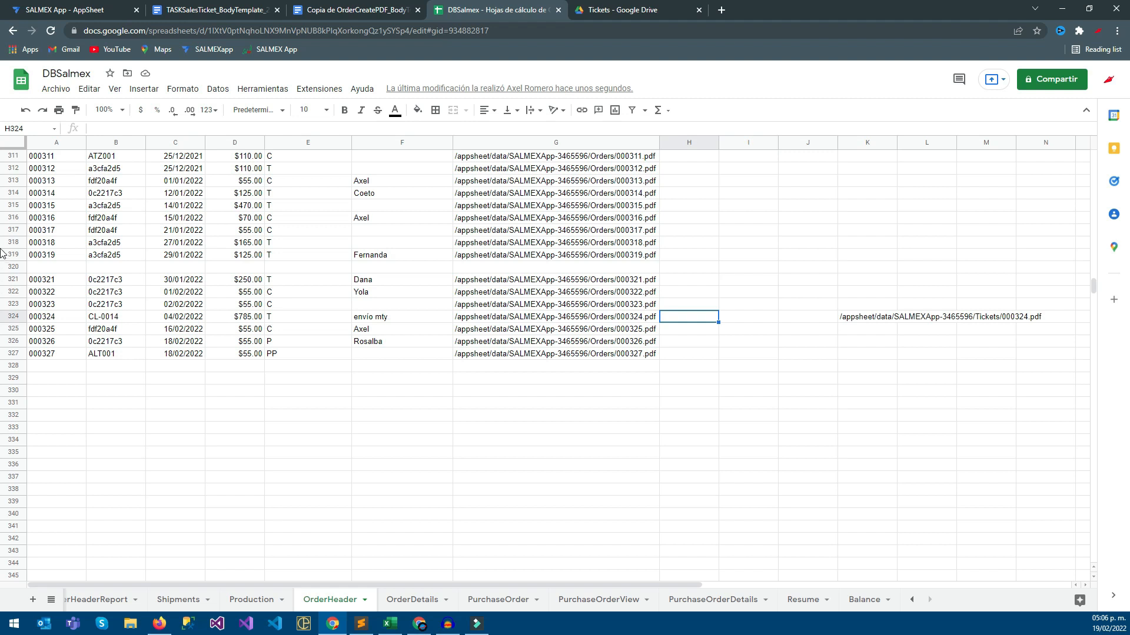
click(13, 304)
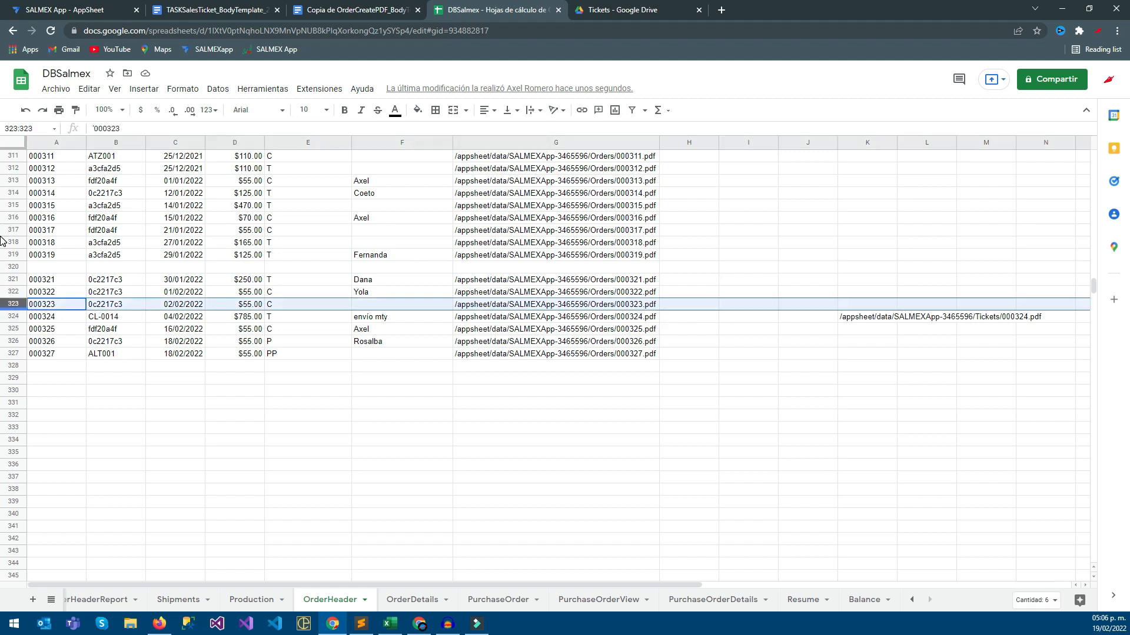
click(13, 316)
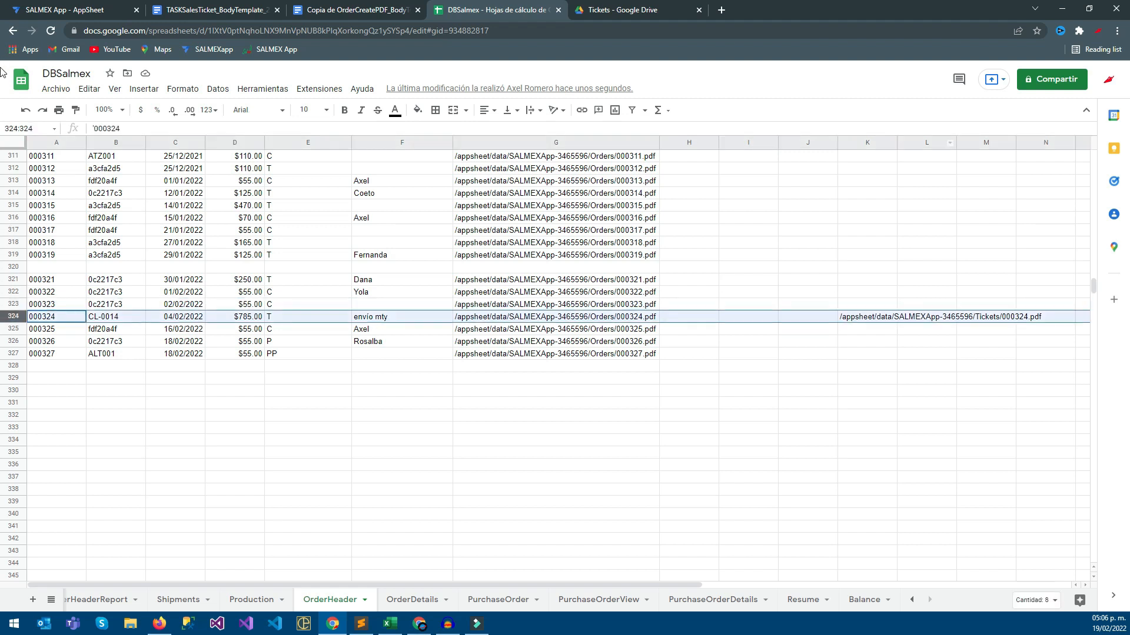
click(892, 142)
double_click(896, 143)
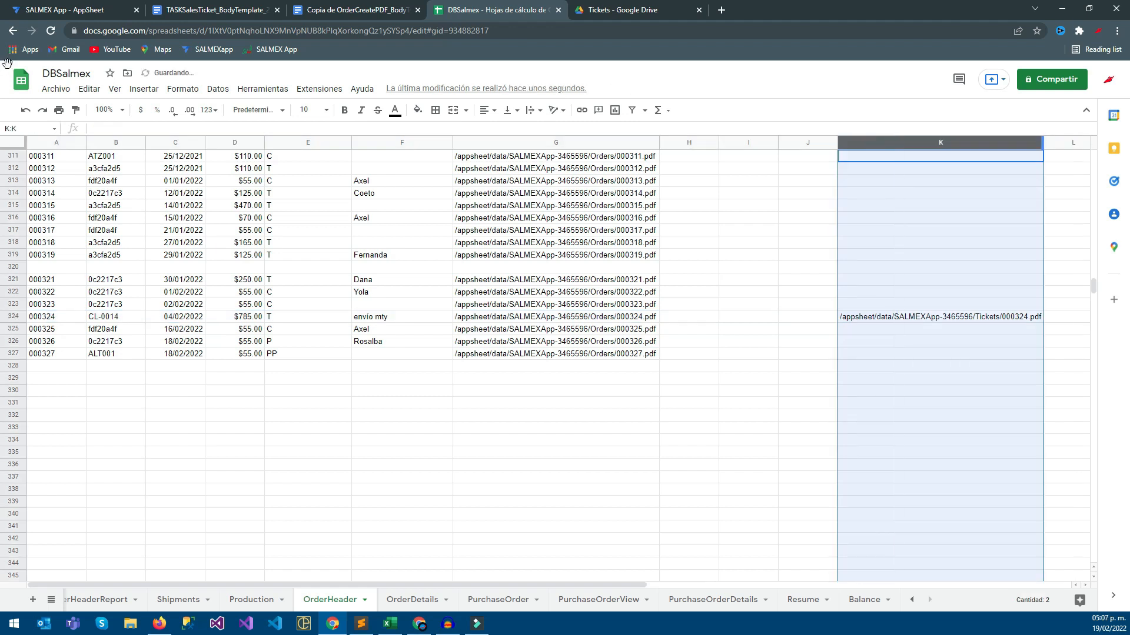
Return to AppSheet, view the 2/4/2022 order's ticket PDF from the preview, and inspect the order's detail view
click(2, 7)
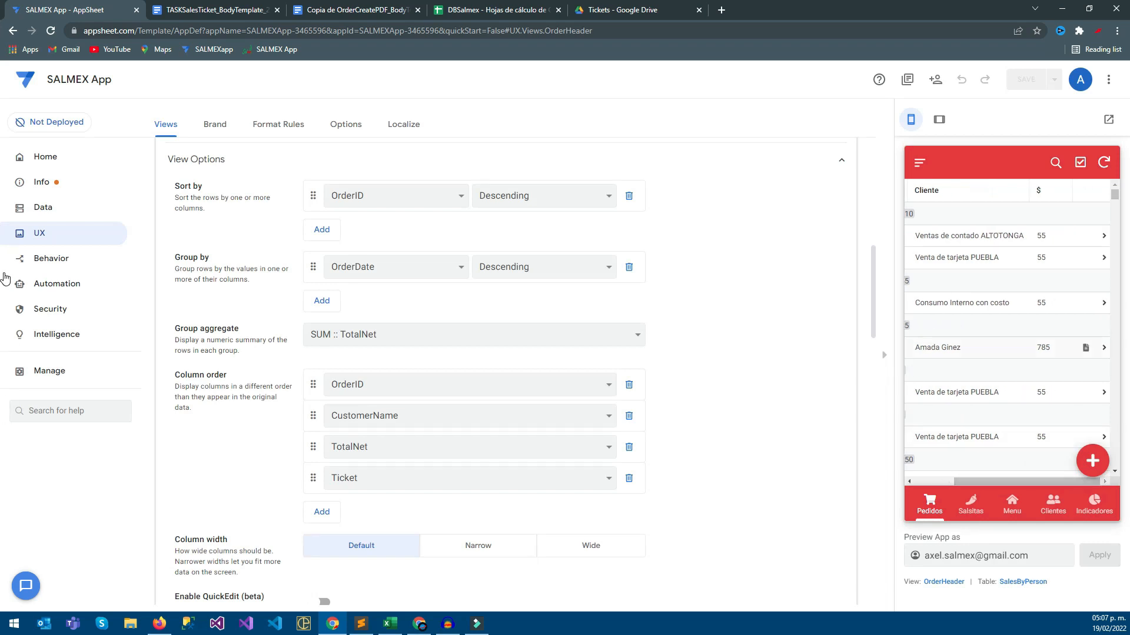
click(1085, 348)
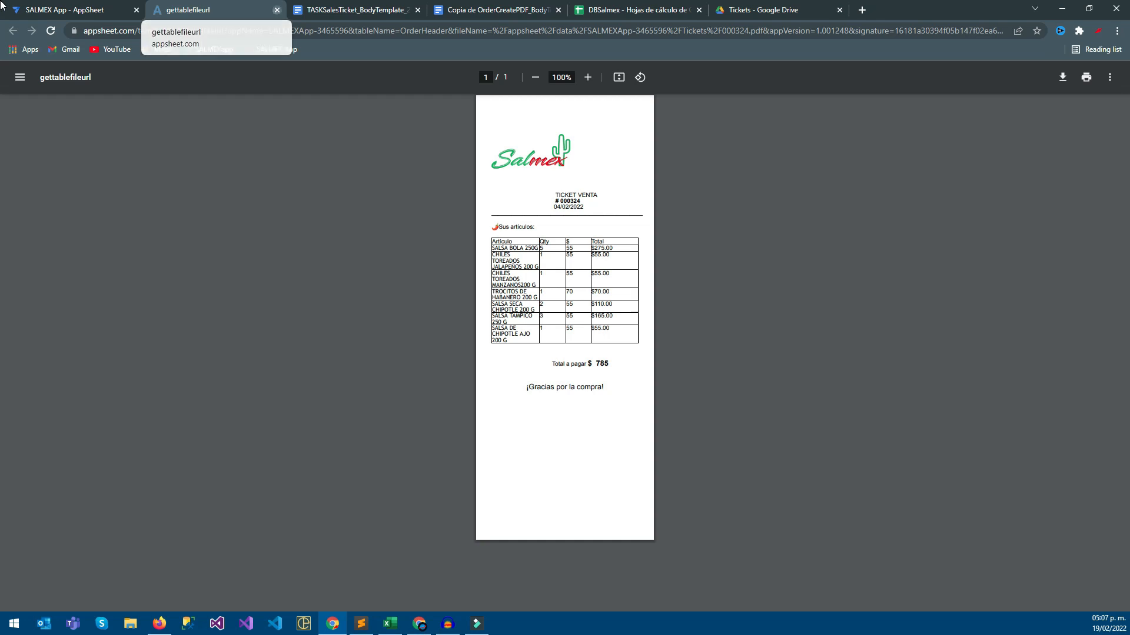
key(ctrl+w)
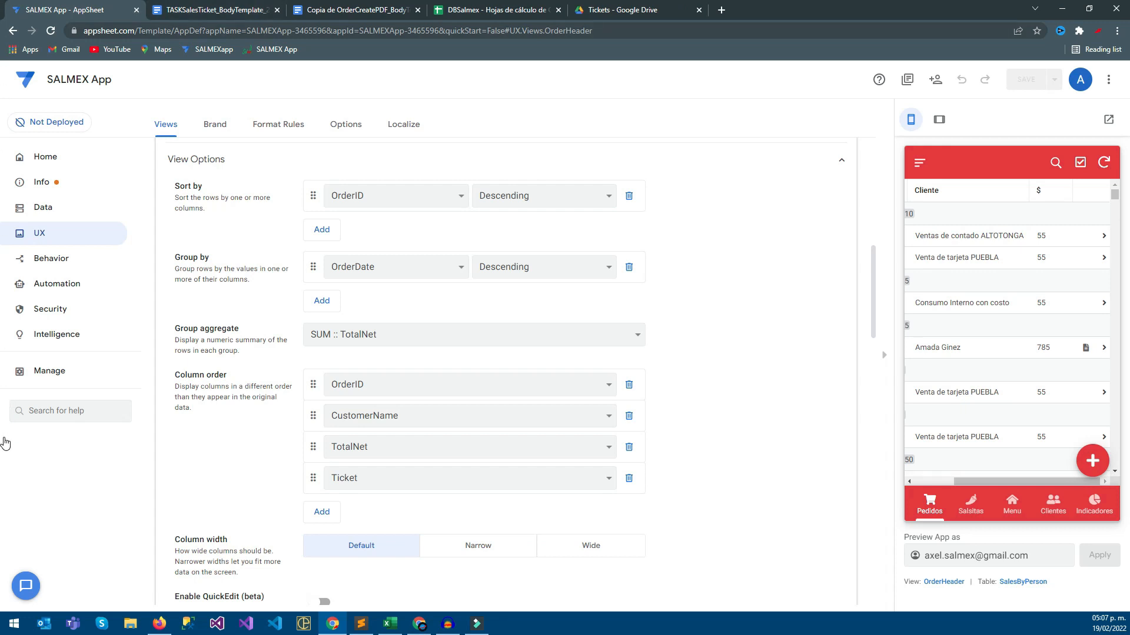
click(995, 348)
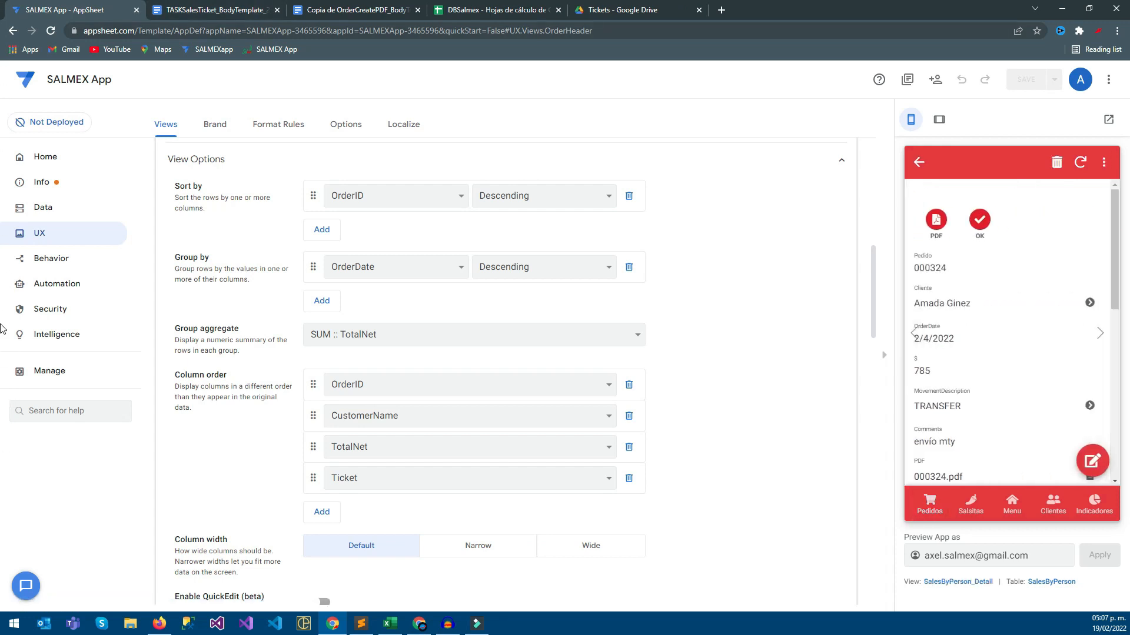
scroll(1007, 333, down, 2)
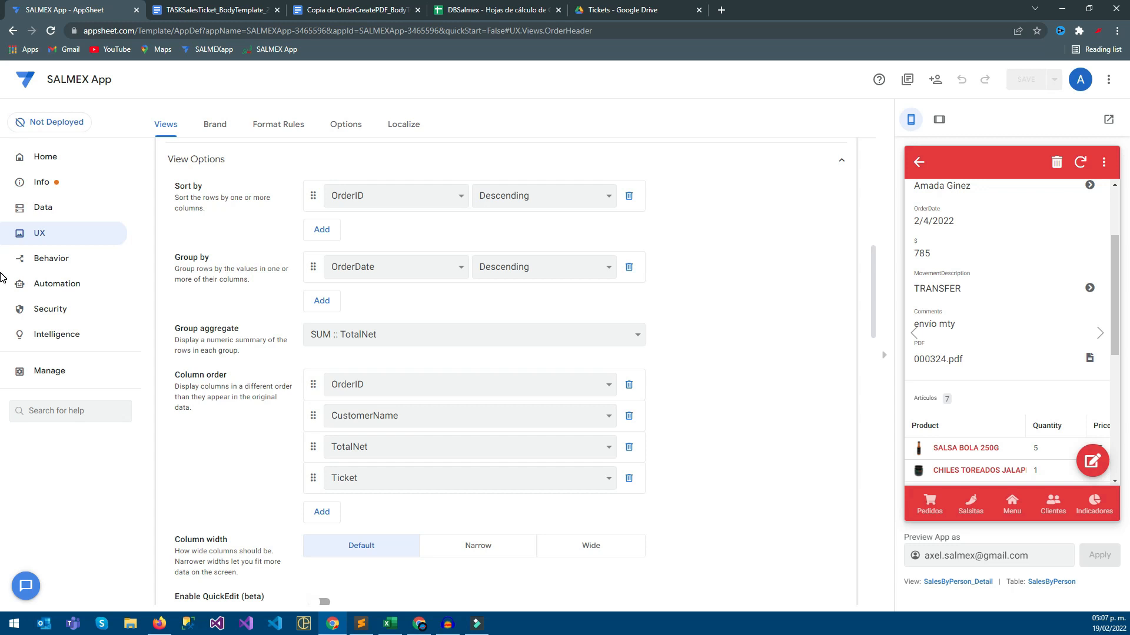
Create a new behavior action named PrintTicket for records of the OrderHeader table
click(51, 258)
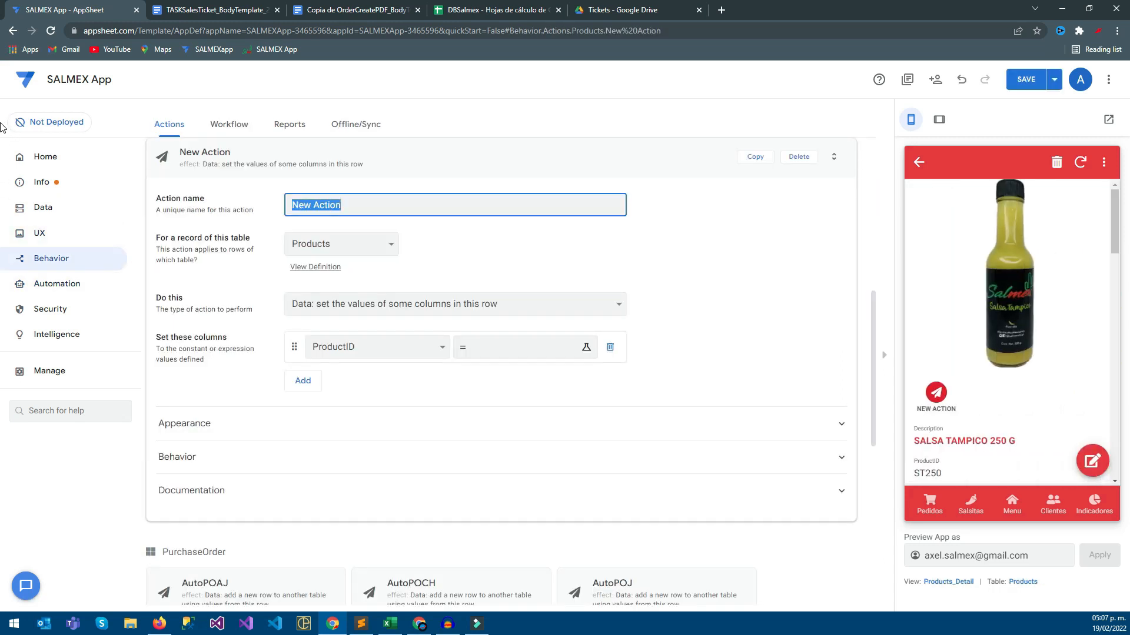
text(PrintTicket)
click(342, 244)
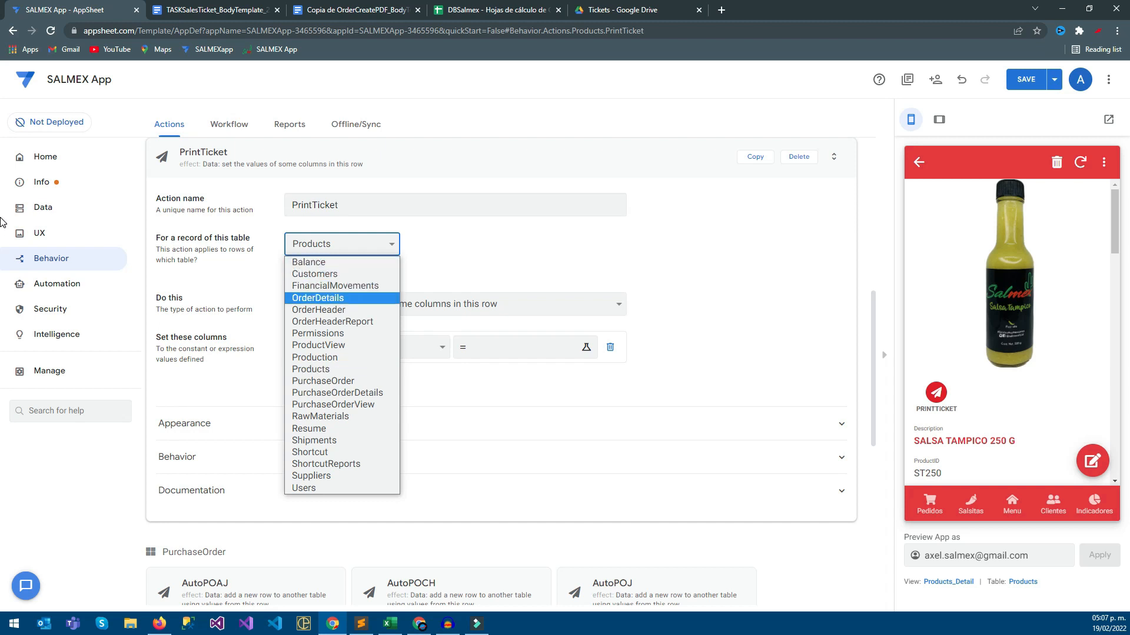
key(Up)
key(Up)
key(Return)
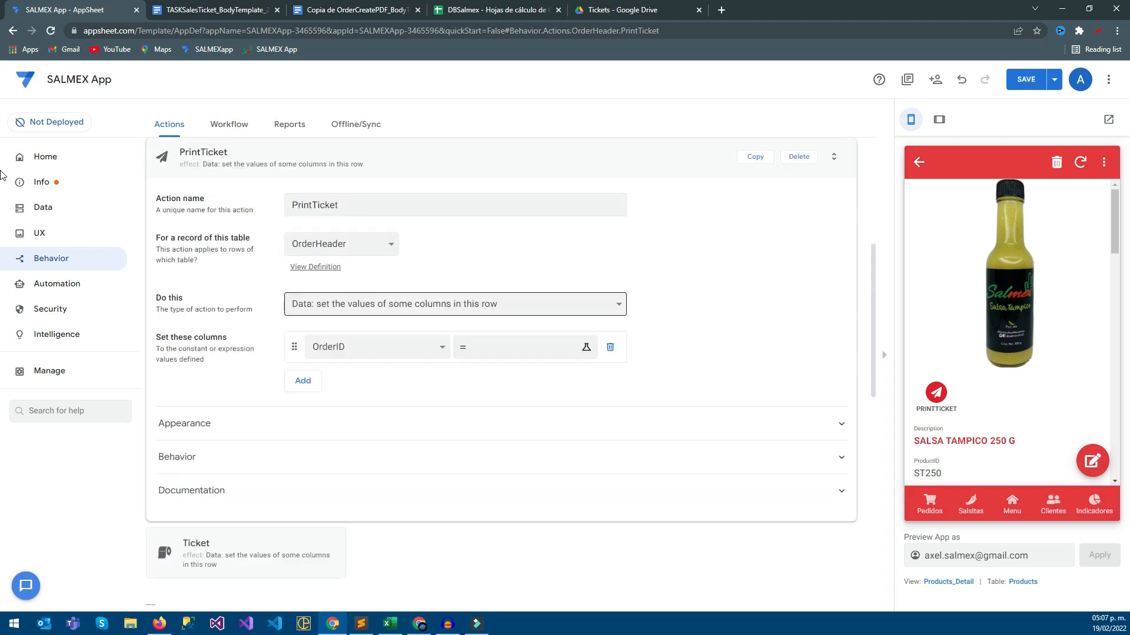
Set PrintTicket to External: open a file and review the columns available for its file expression
click(455, 305)
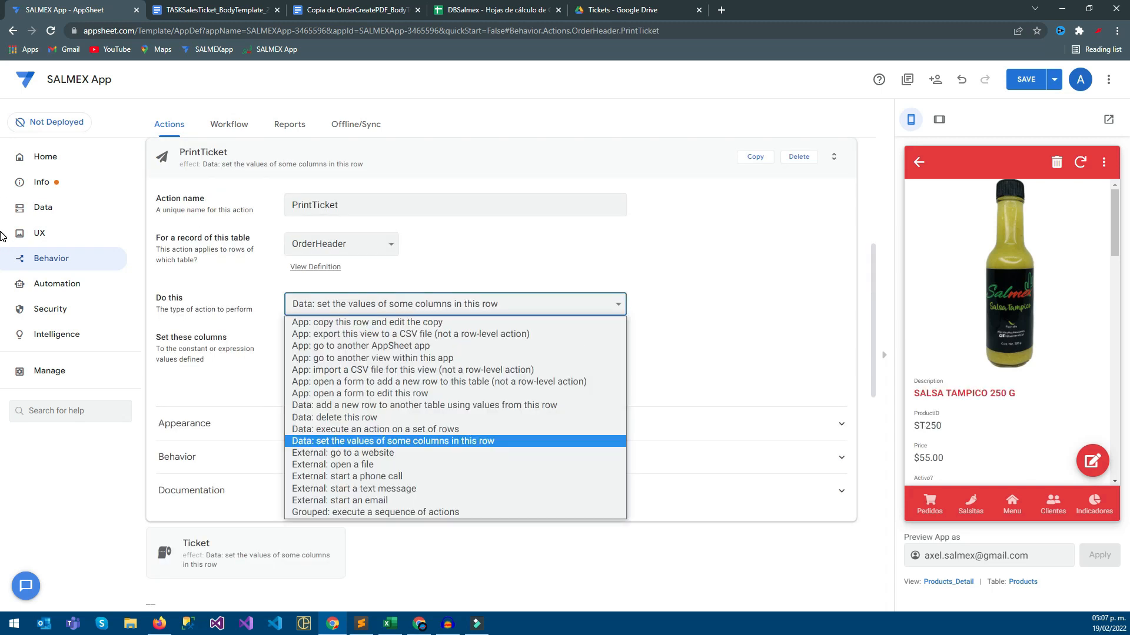
key(Down)
key(Down)
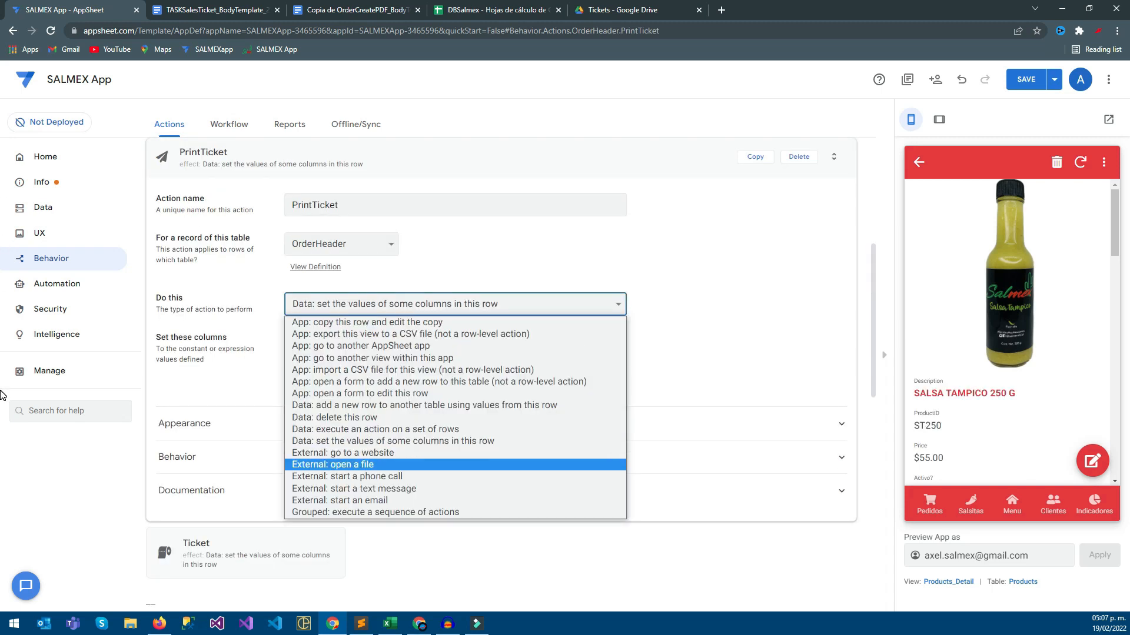
key(Return)
key(Tab)
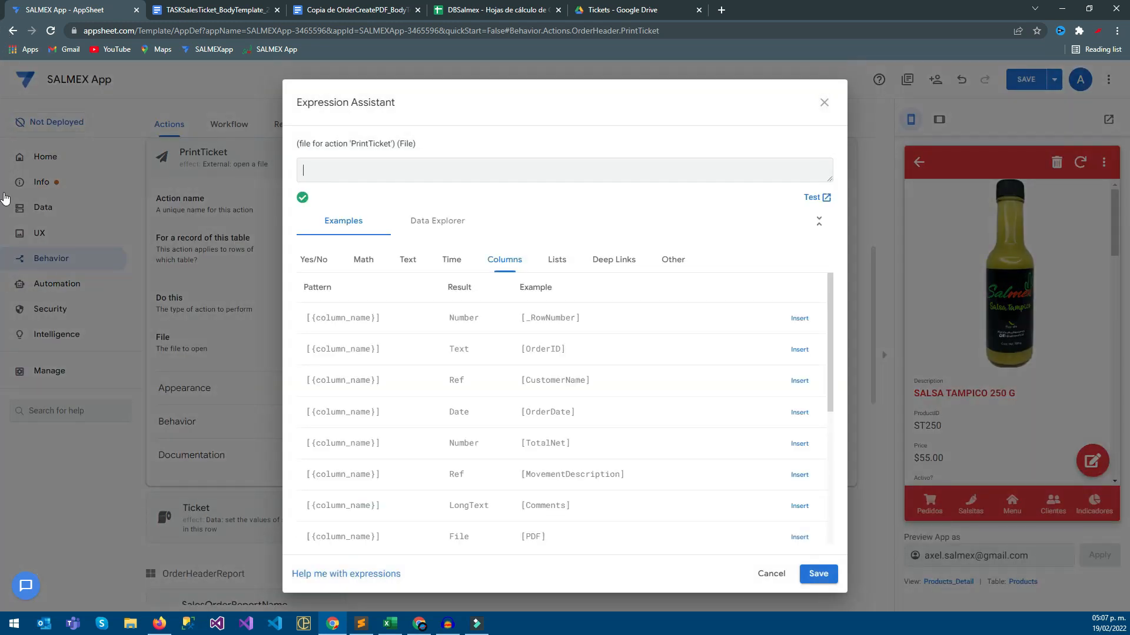
scroll(6, 425, down, 2)
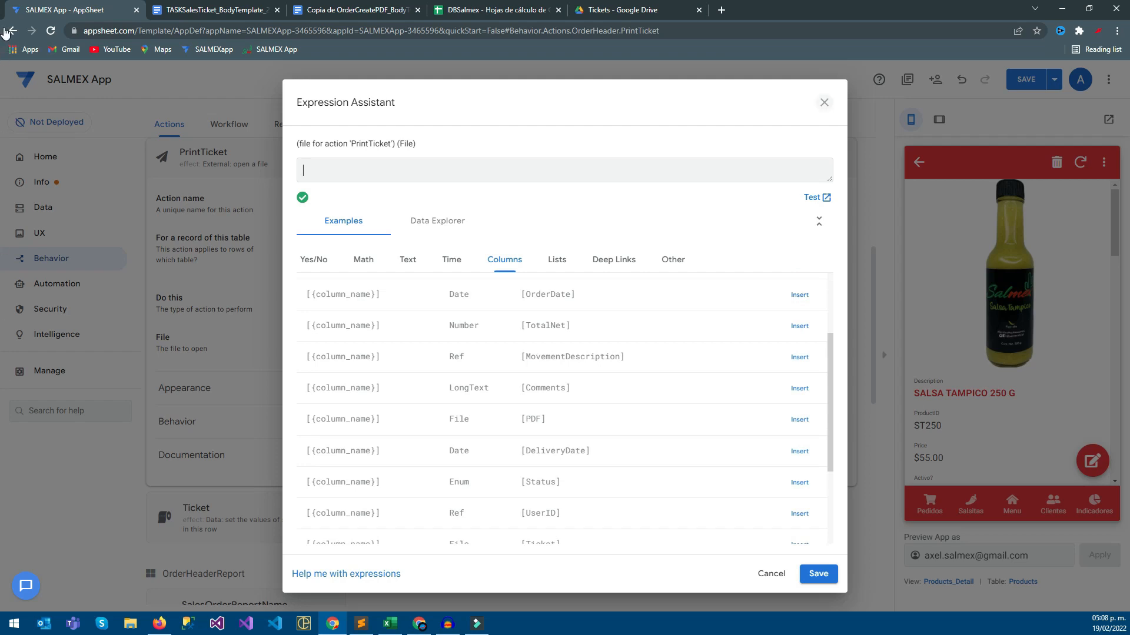
key(Escape)
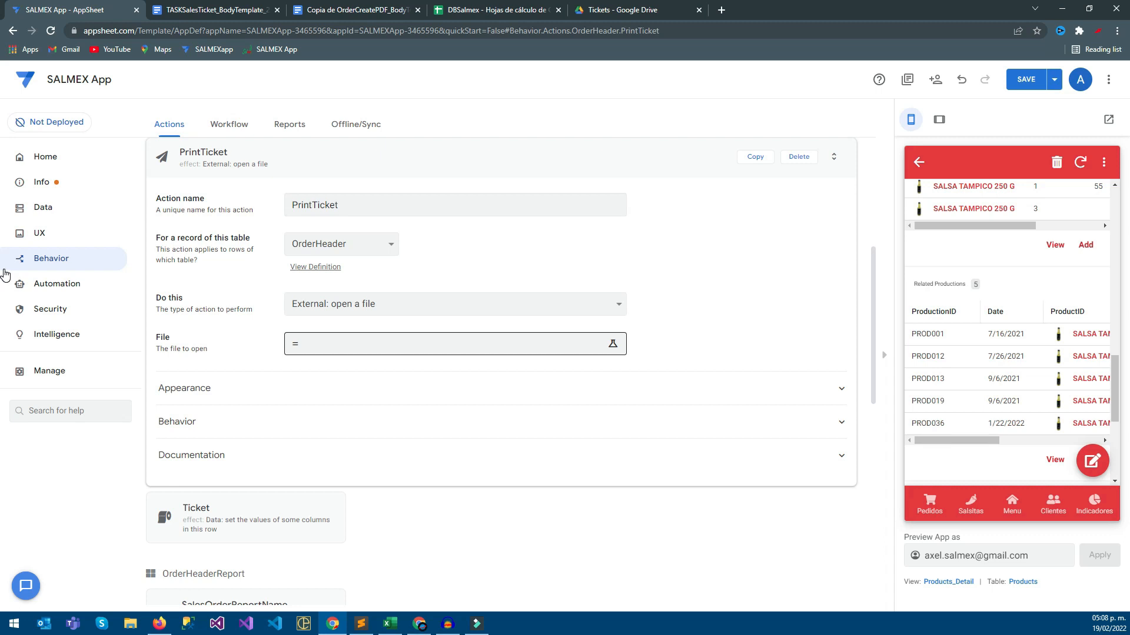
Switch to the DBSalmex spreadsheet and add a PrintTicket header in cell L1 of the OrderHeader sheet
key(ctrl+4)
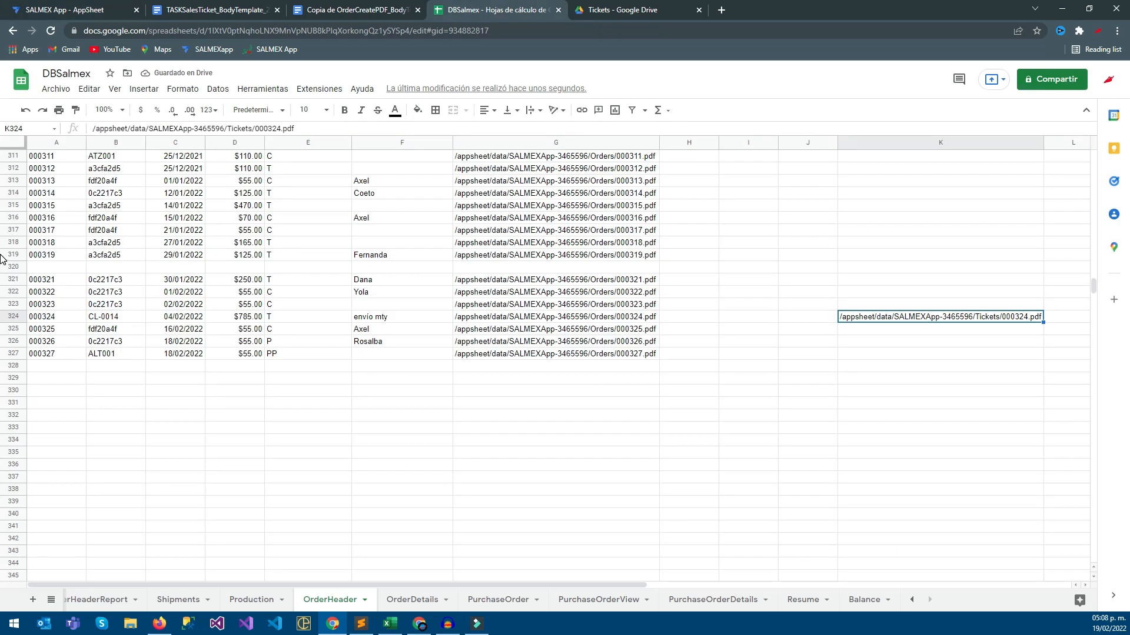
scroll(1, 259, up, 18)
scroll(1, 376, up, 20)
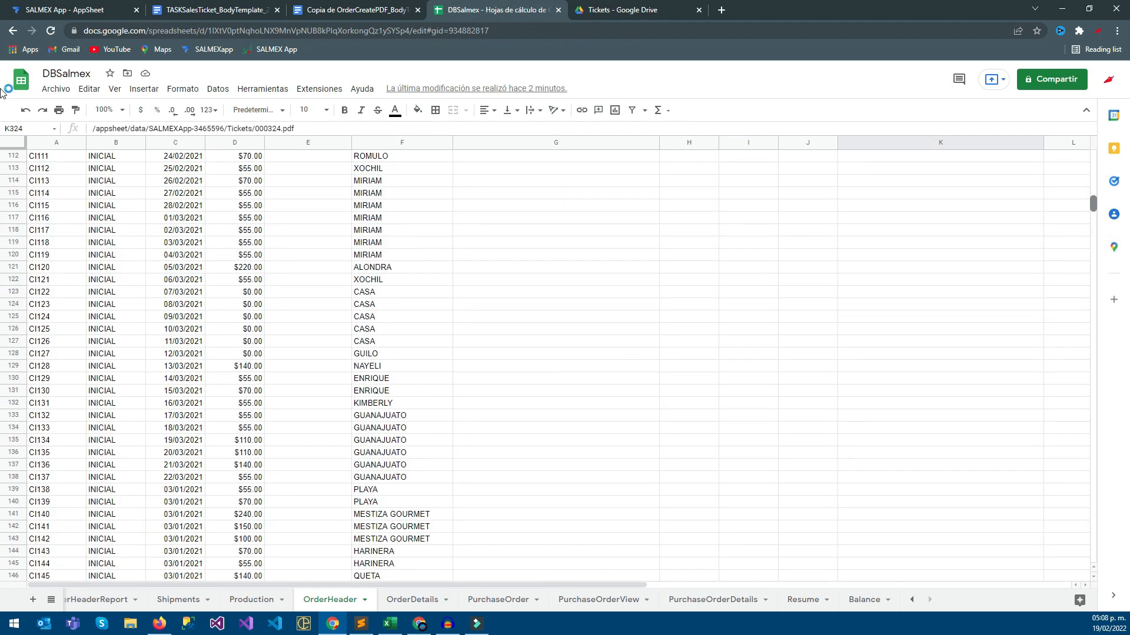
key(ctrl+Up)
key(Right)
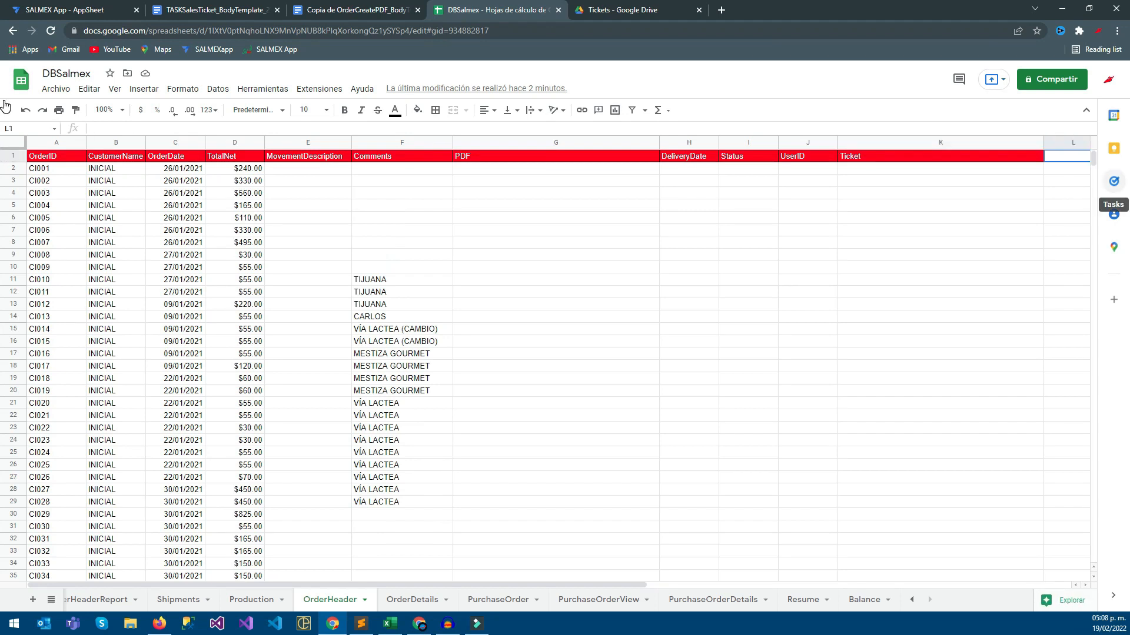
text(TicketP)
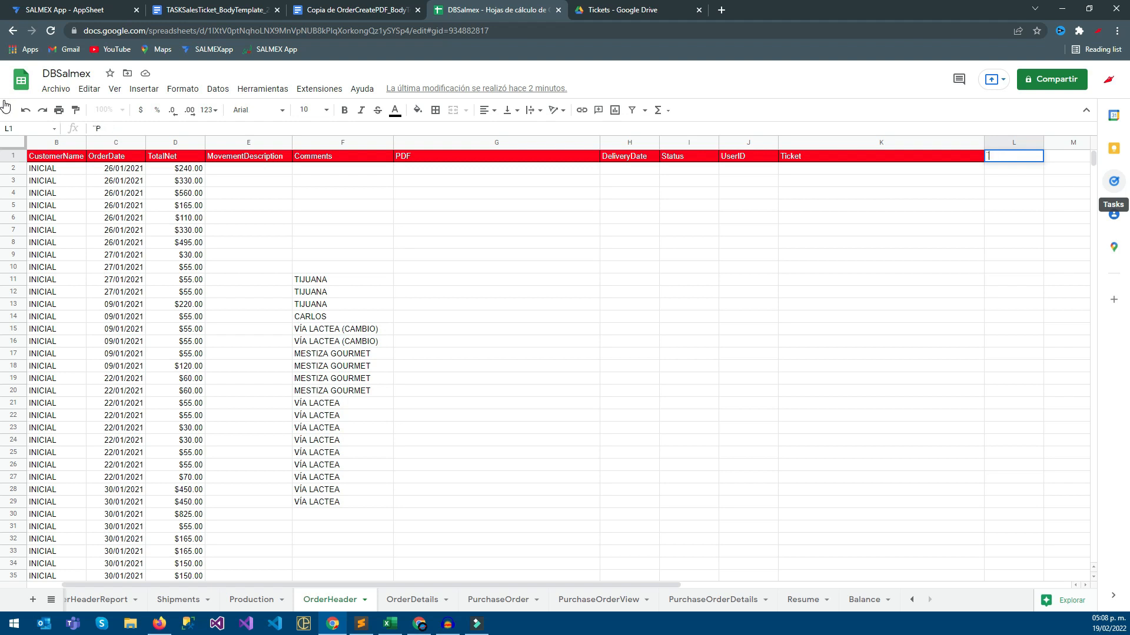
text(icket)
Copy the Ticket header's formatting onto the PrintTicket header cell
key(shift+Tab)
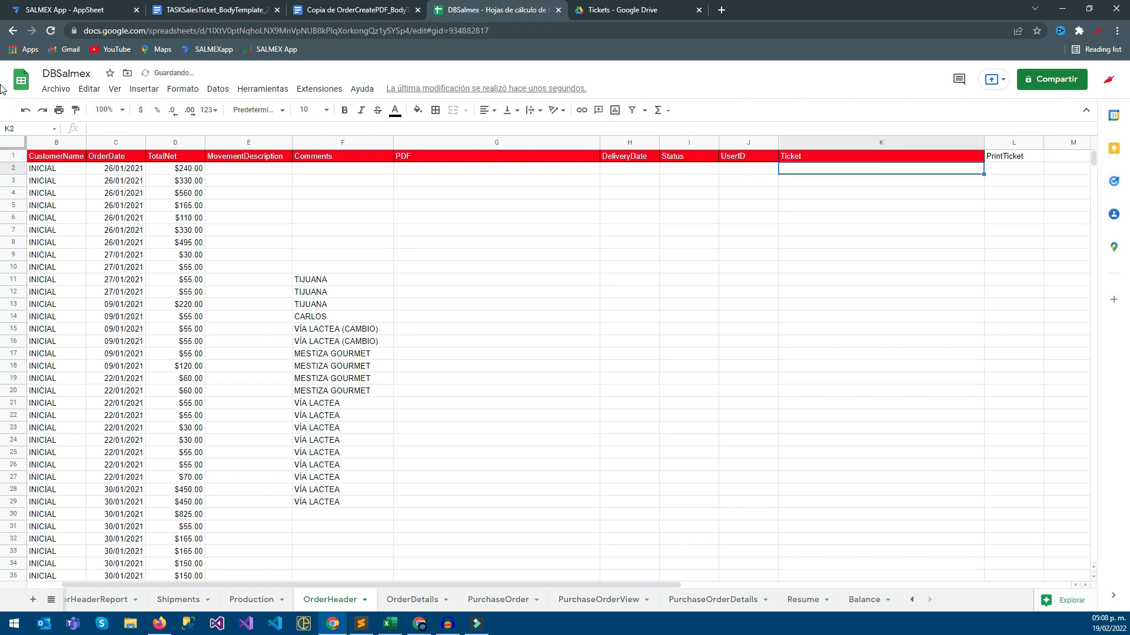
click(75, 110)
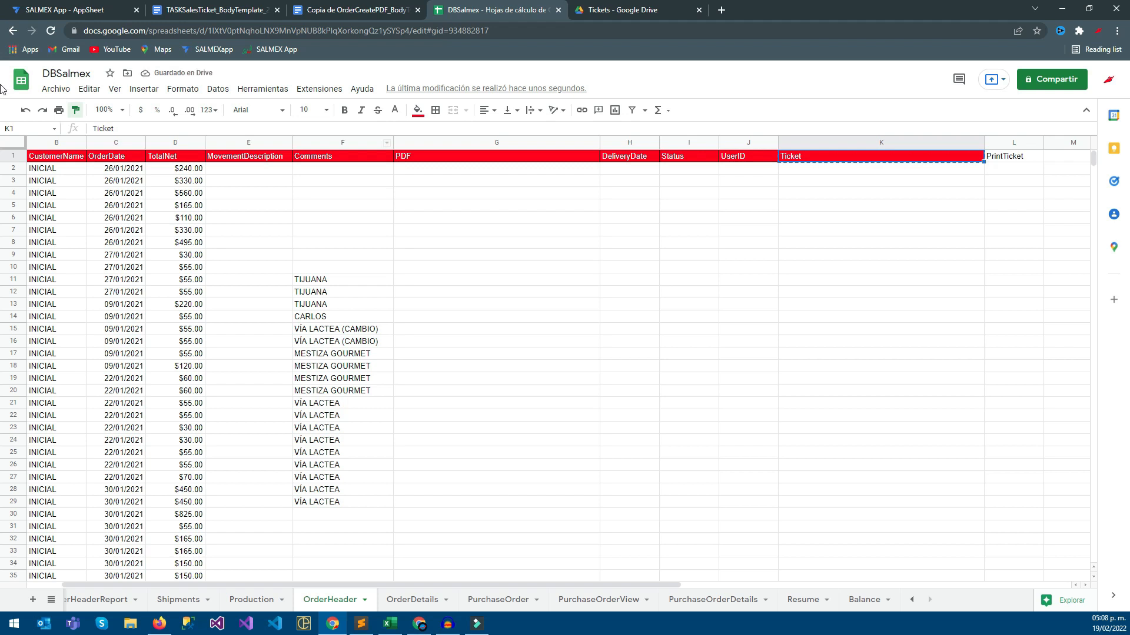
click(1014, 156)
Switch to AppSheet and regenerate the column structure of the OrderHeader table
click(1, 4)
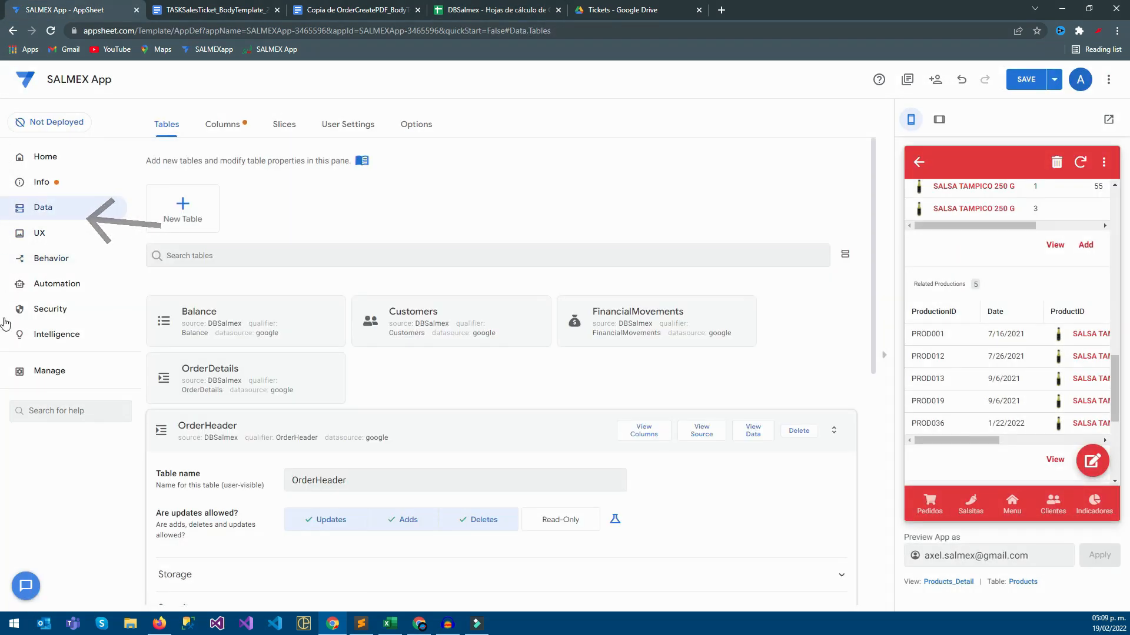
click(644, 430)
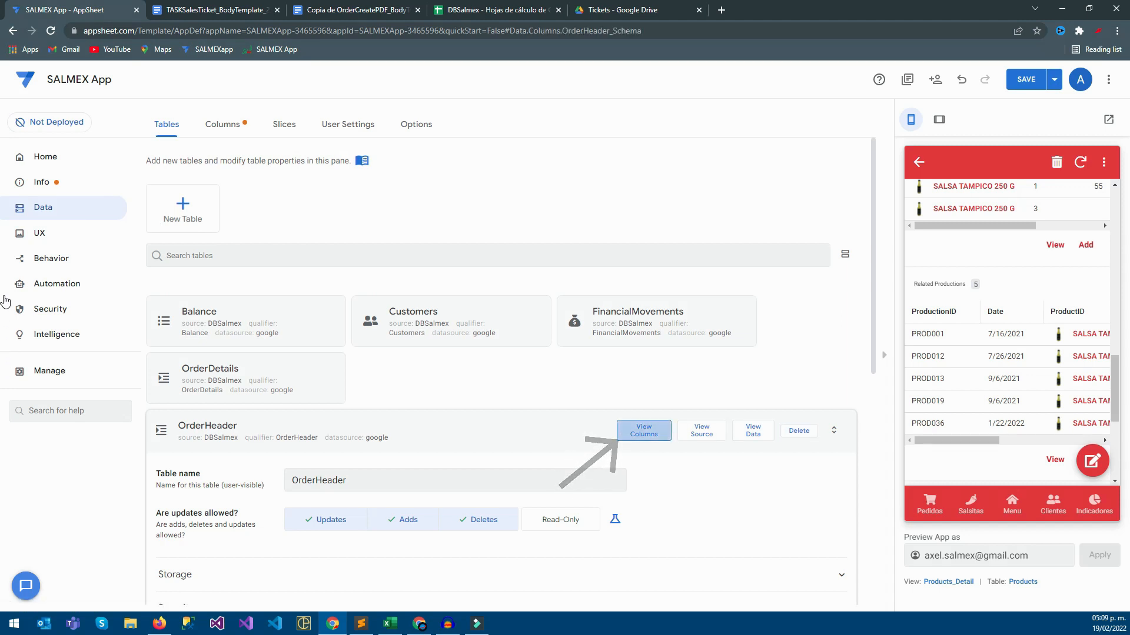
click(778, 159)
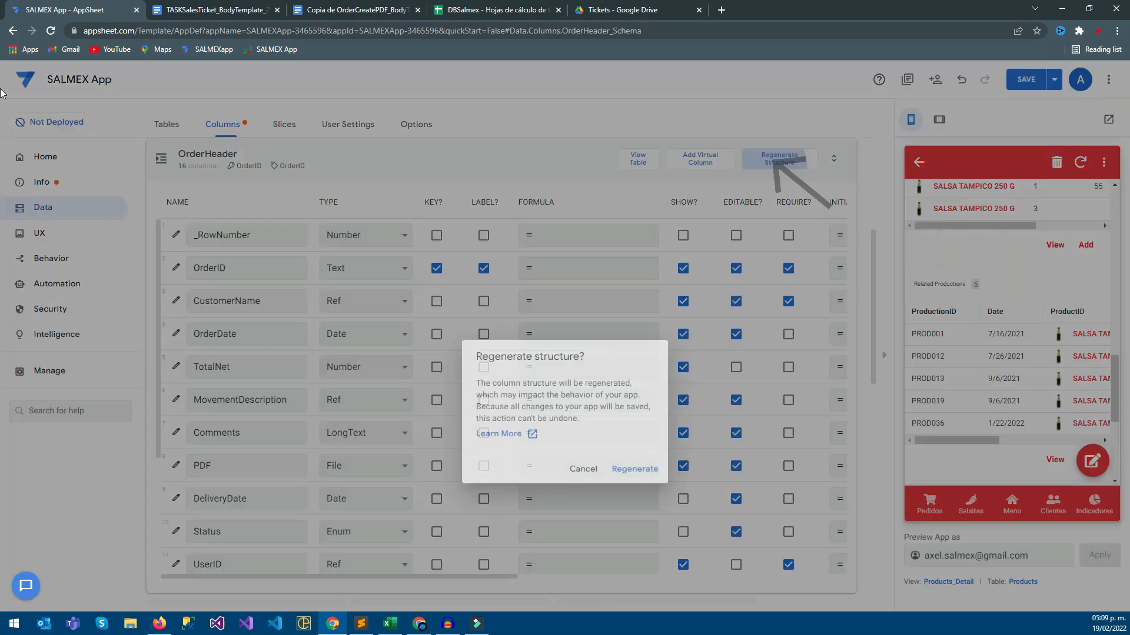
click(637, 469)
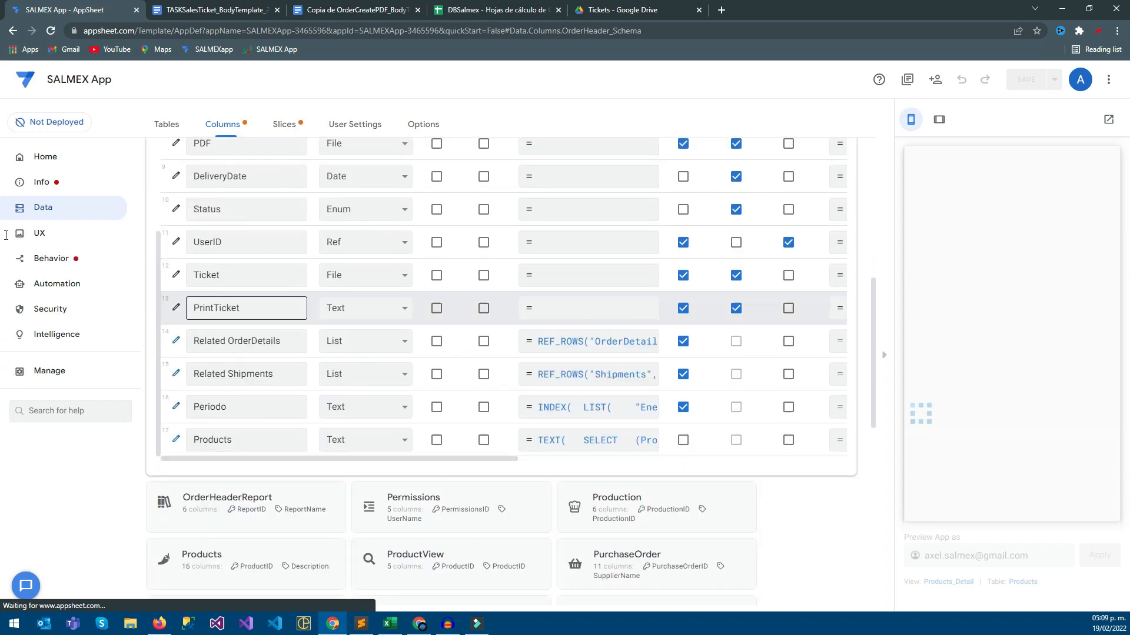
Set the type of OrderHeader's PrintTicket column to Number
key(n)
key(u)
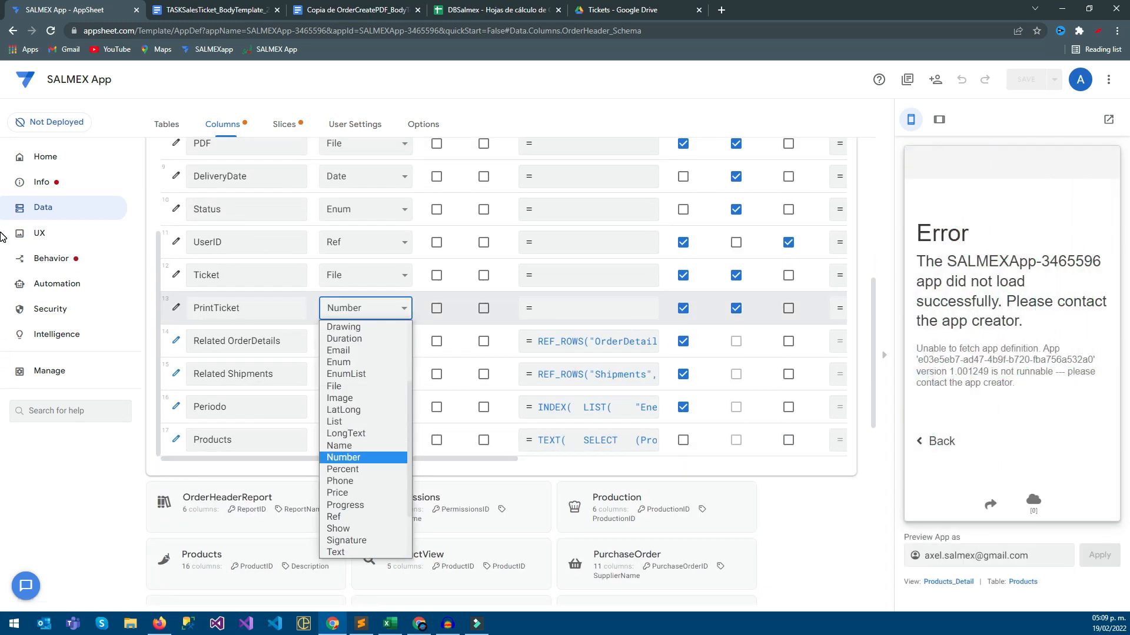
scroll(365, 385, up, 1)
key(Down)
key(Down)
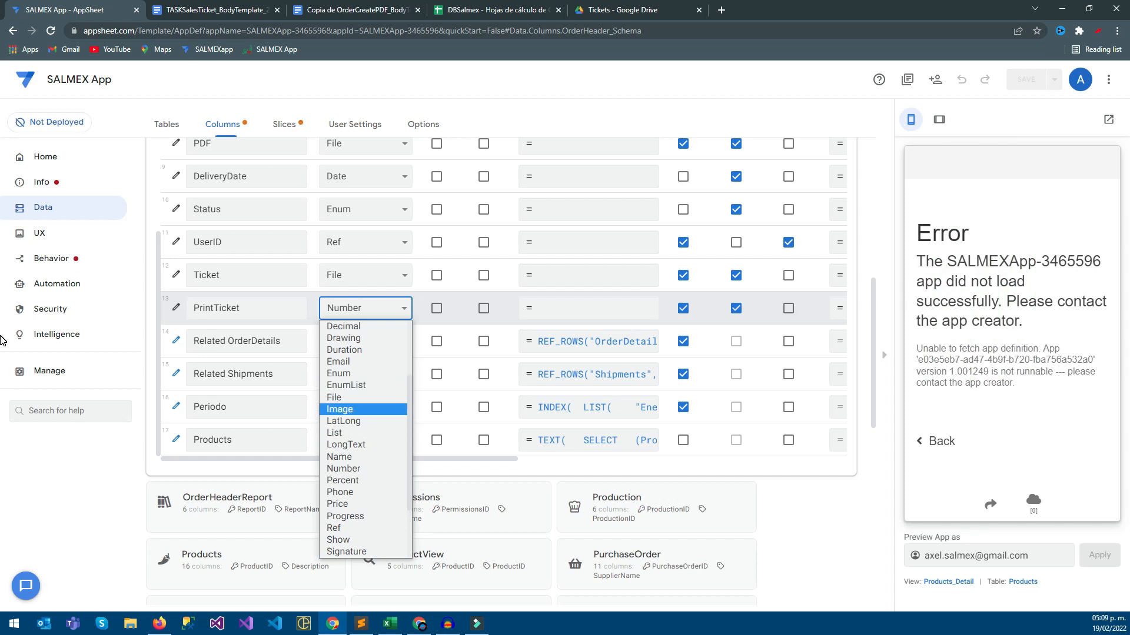
click(365, 408)
click(365, 307)
key(n)
key(u)
key(Return)
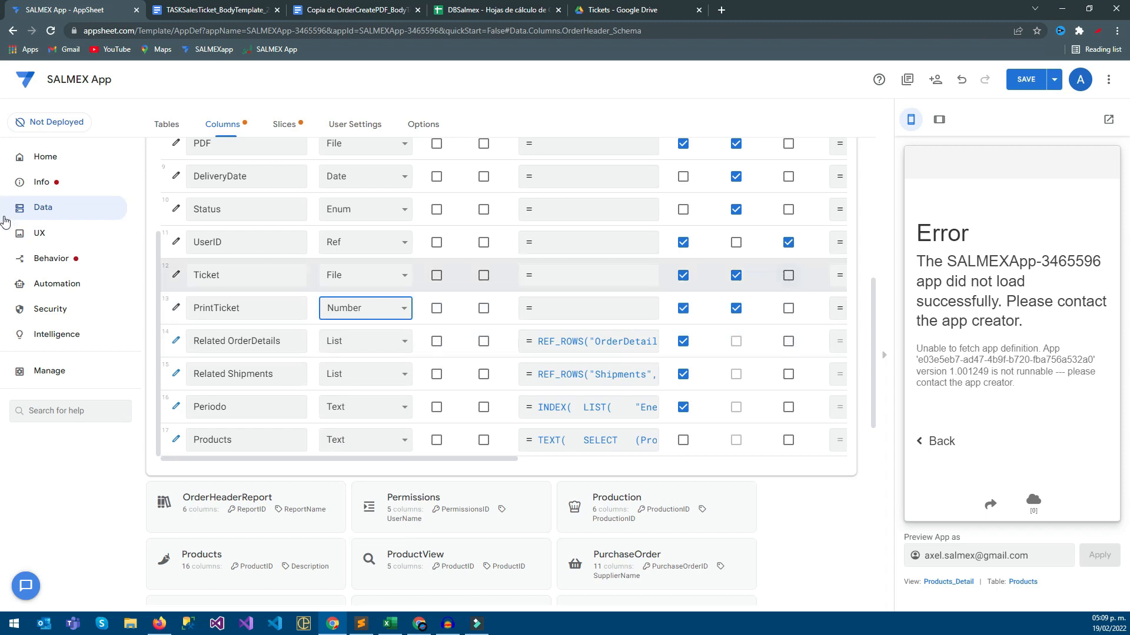
Make the PrintTicket column non-editable and save the app
click(736, 308)
scroll(736, 343, up, 1)
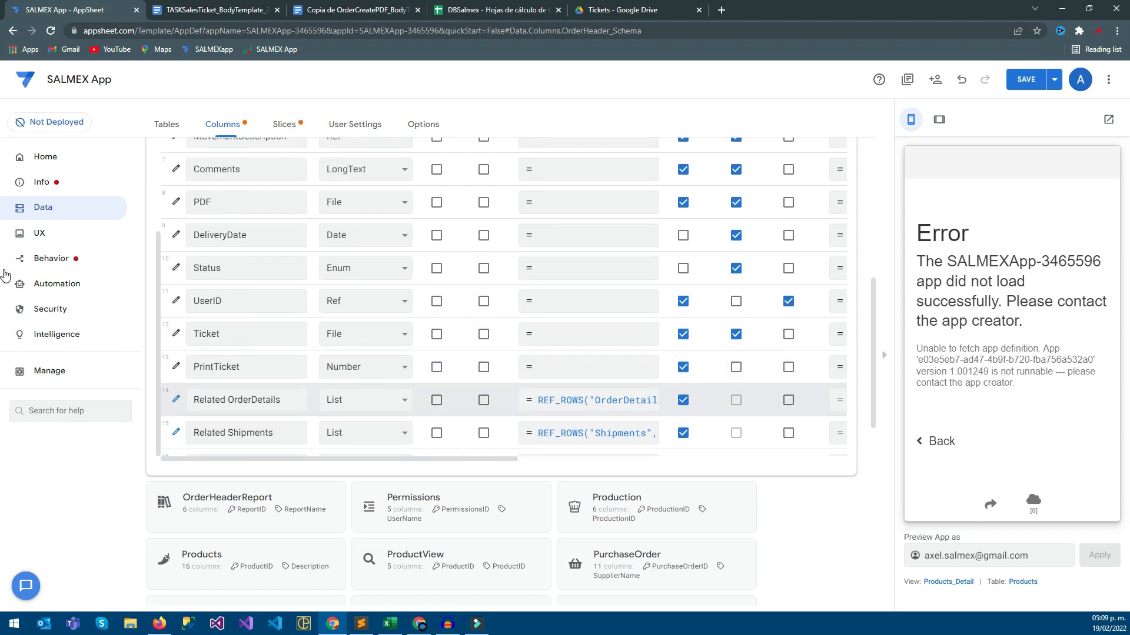
click(1026, 80)
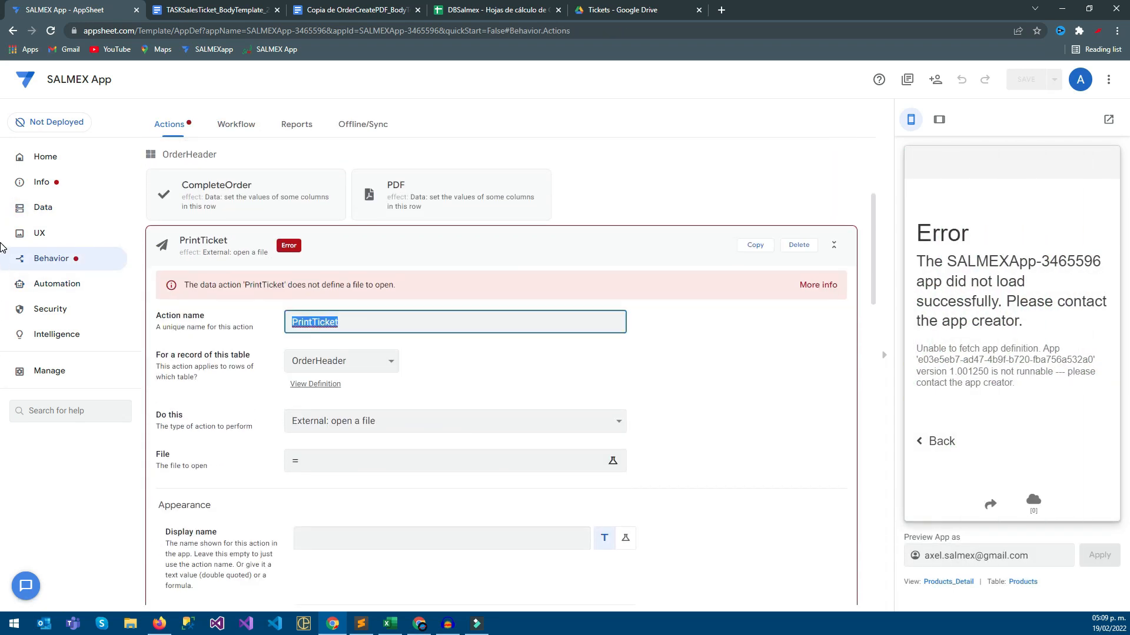
Try to change the existing PrintTicket action to Data: set the values of some columns in this row, and check the columns offered
key(Right)
scroll(353, 353, down, 1)
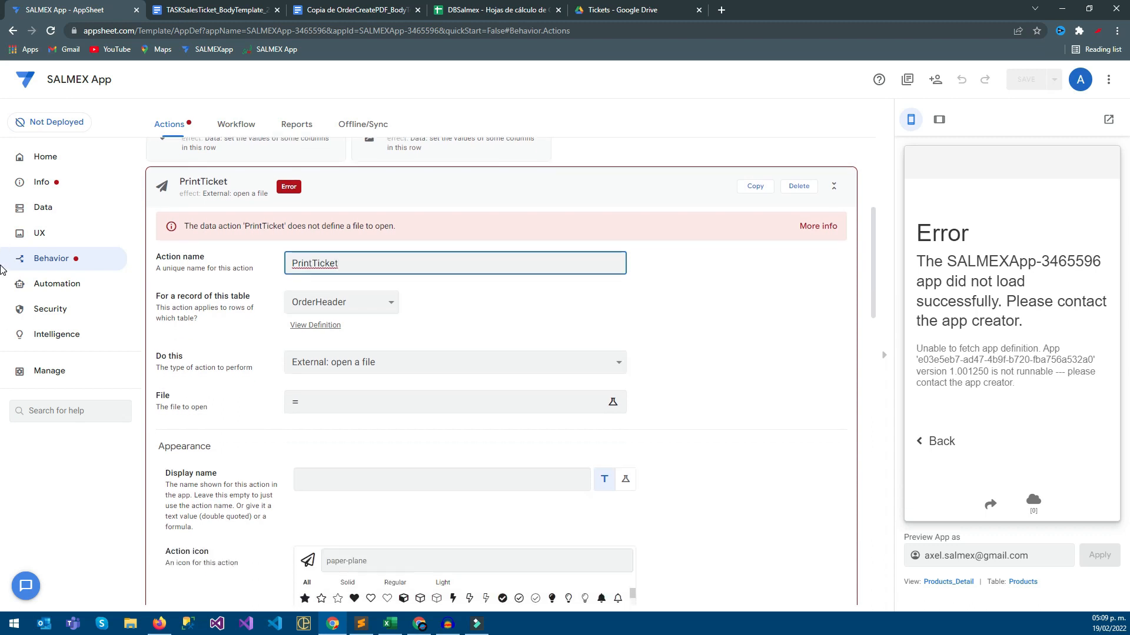
scroll(353, 312, down, 1)
click(455, 303)
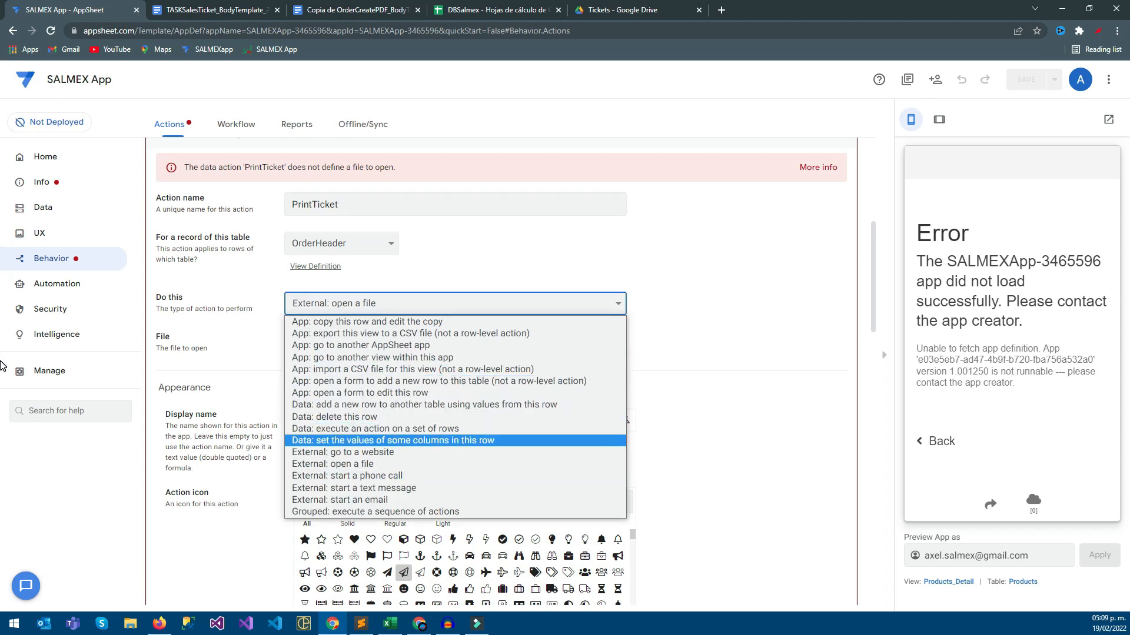
click(393, 440)
click(377, 346)
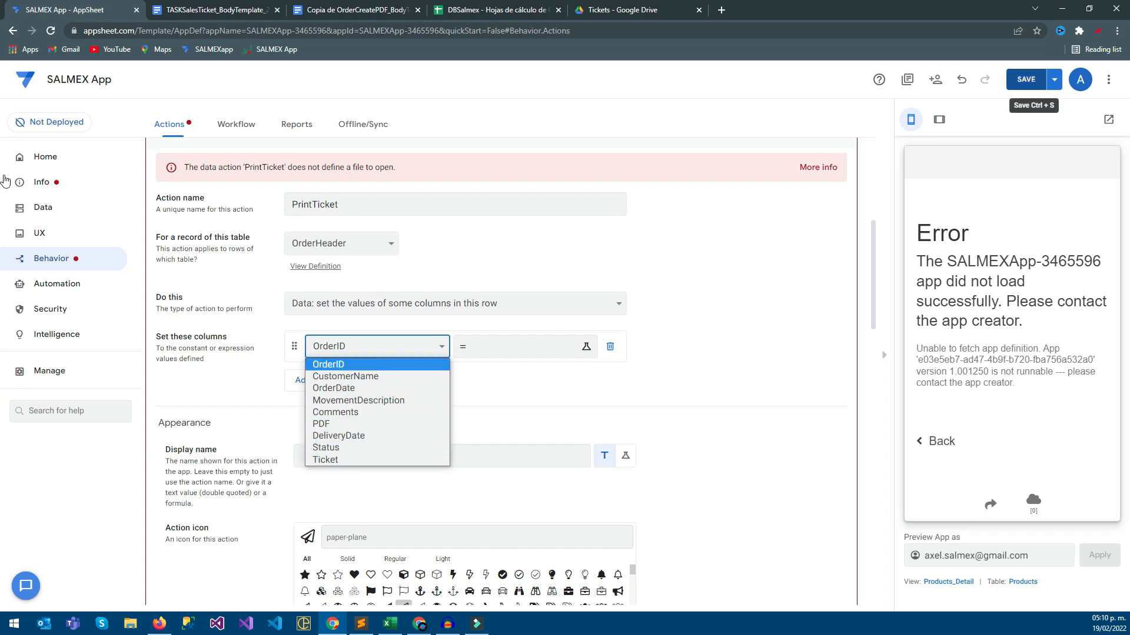
Delete the faulty PrintTicket action and save the app
scroll(799, 245, up, 2)
click(799, 246)
key(ctrl+s)
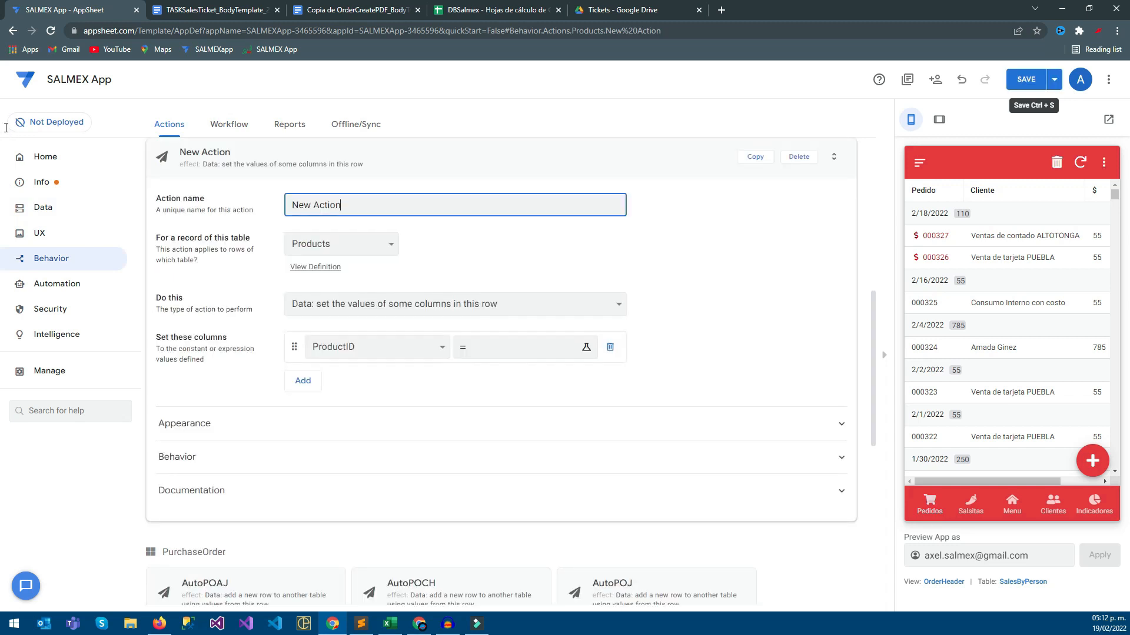
Name the new action PrintTicket and apply it to records of the OrderHeader table
text(PrintTicket)
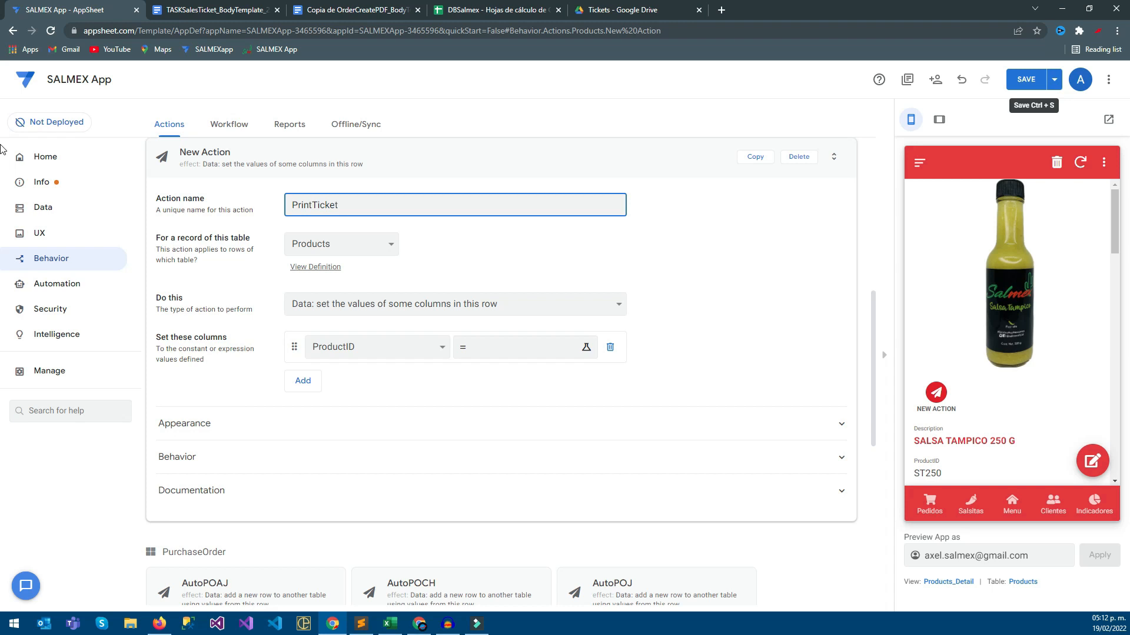
key(Tab)
key(alt+Down)
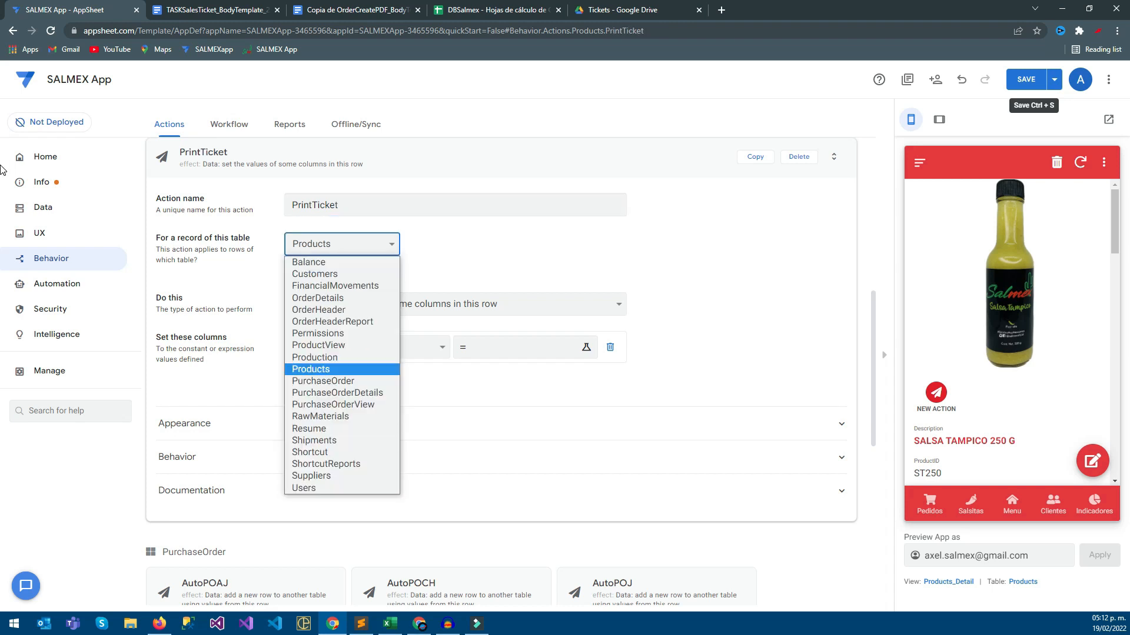
key(Up)
key(Up)
key(Up)
key(Up)
key(Up)
key(Return)
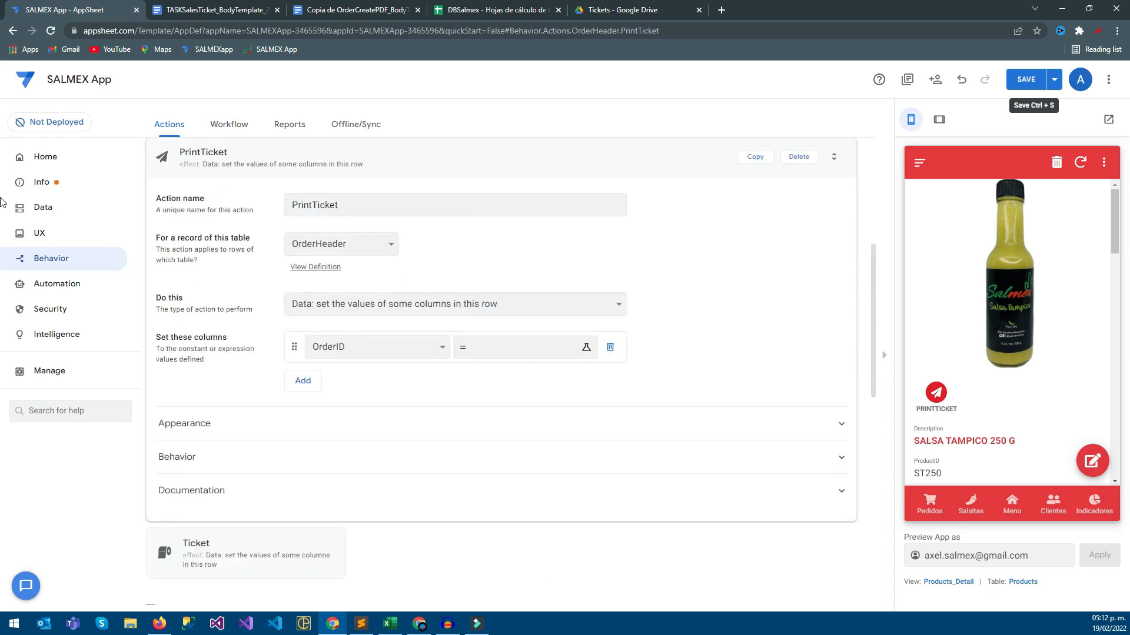
Choose PrintTicket as the column the action sets and begin its value expression with [PrintTicket
click(376, 347)
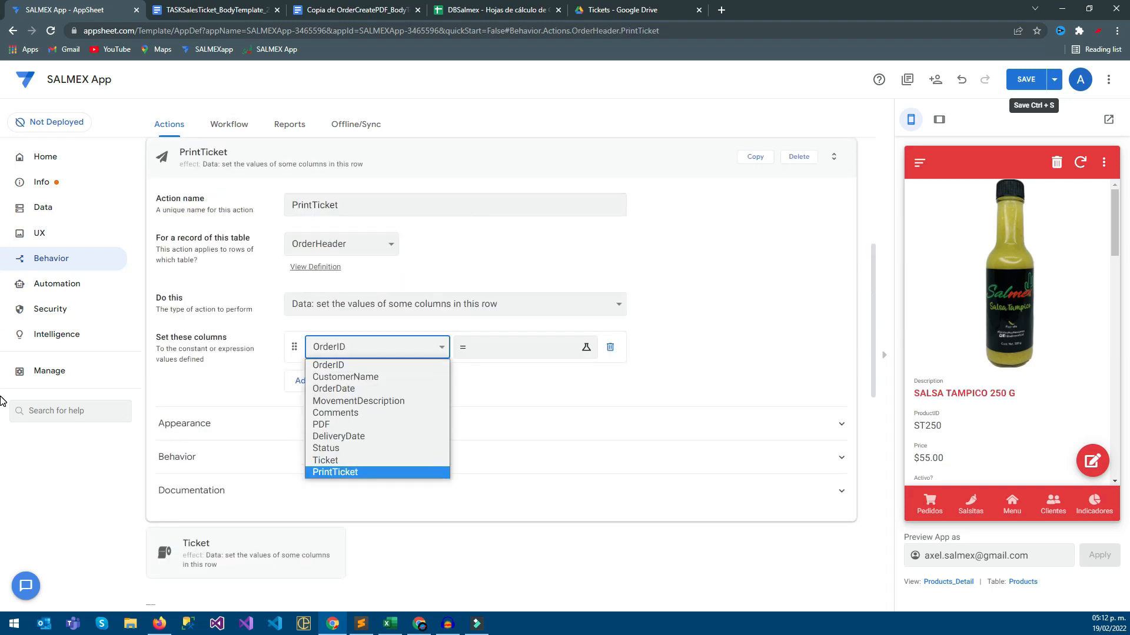
click(376, 472)
click(518, 347)
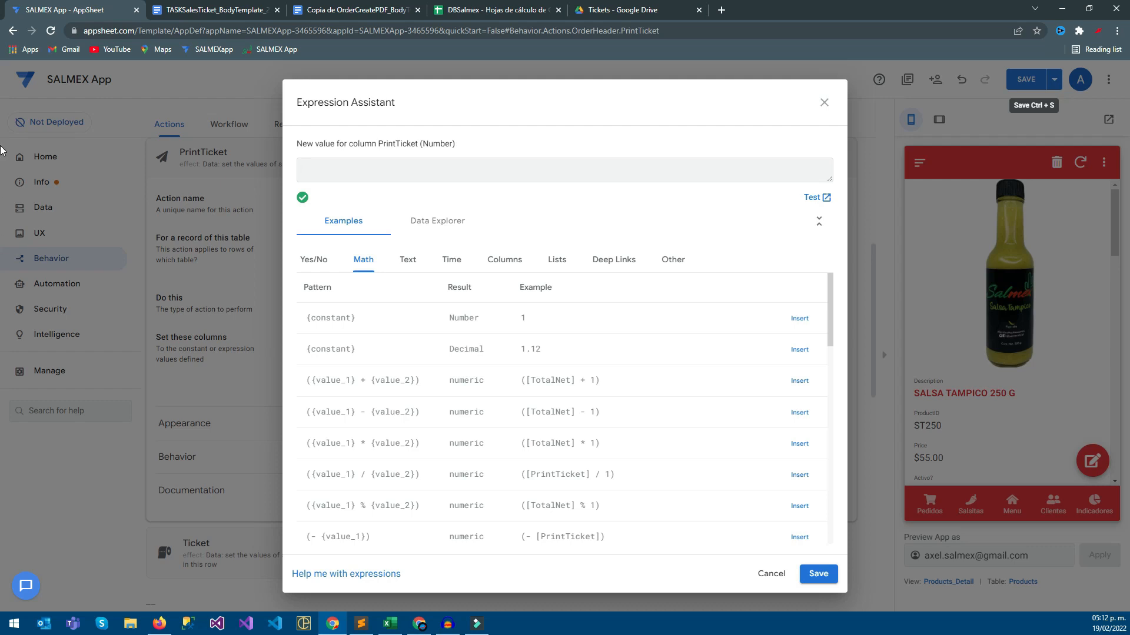
text([PrintTicket)
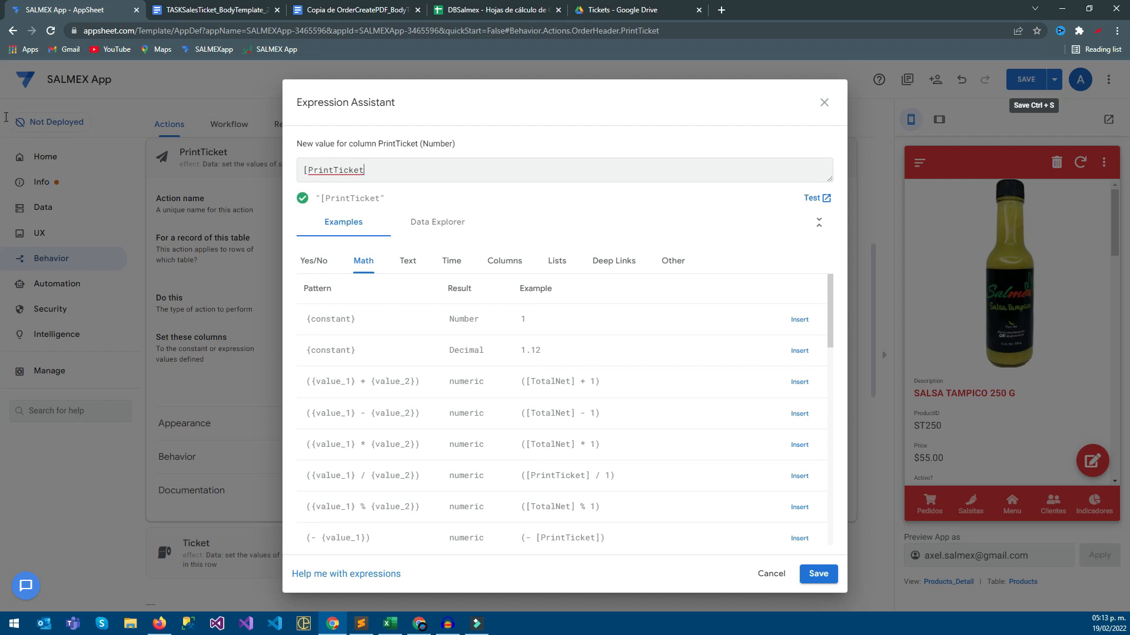
Open the Windows Character Map and copy the closing square bracket character
key(super)
text(MAP)
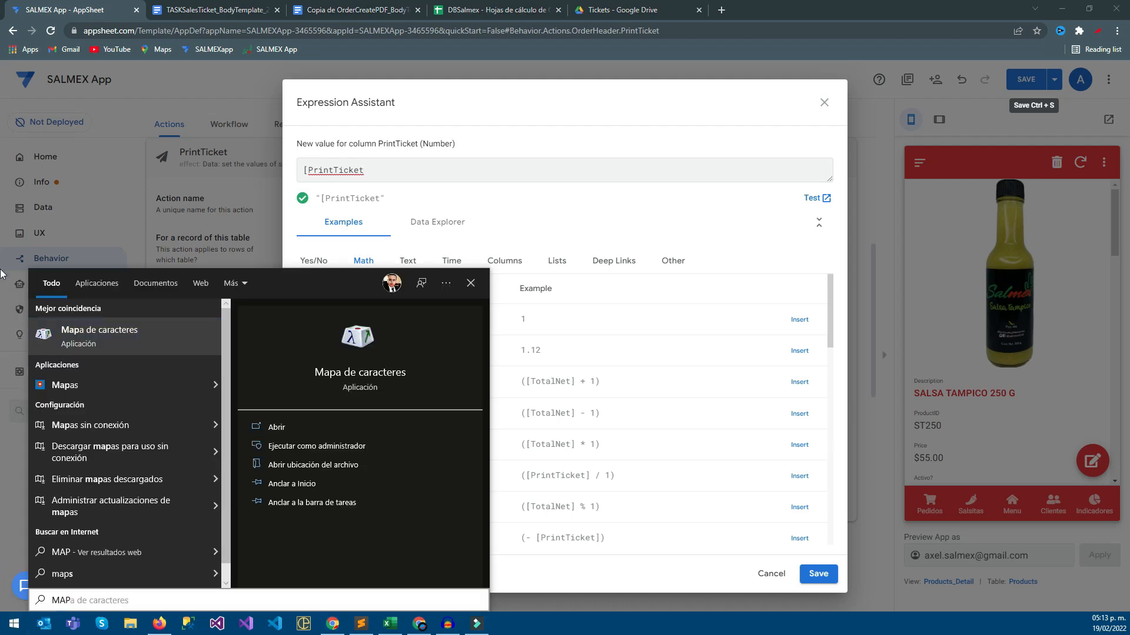
key(Return)
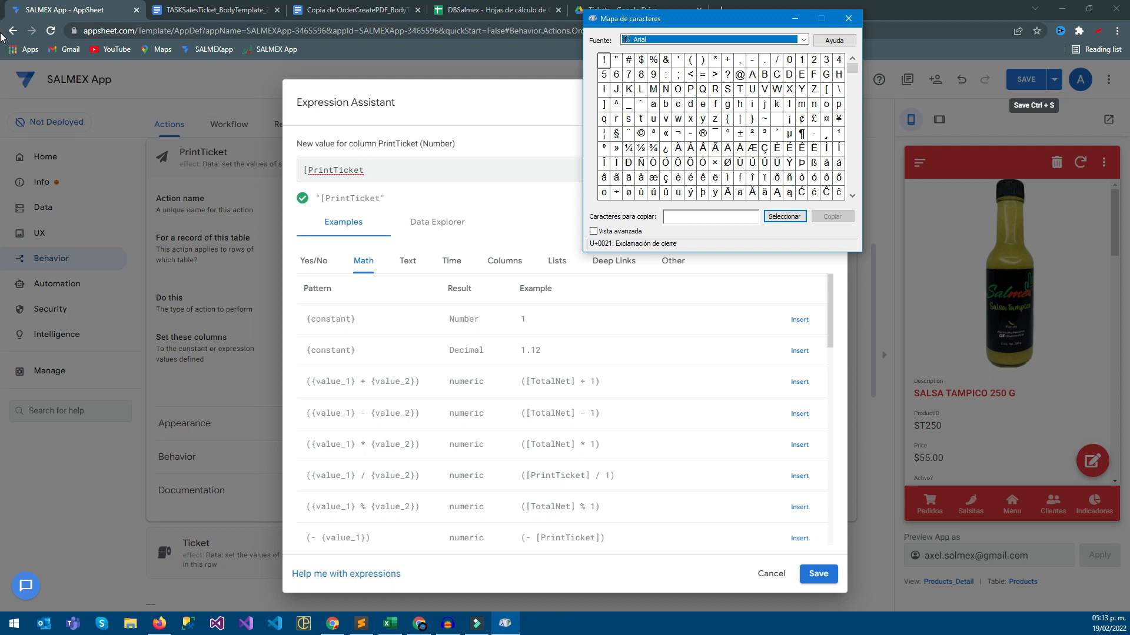
click(604, 104)
click(784, 217)
click(832, 216)
Return to the Expression Assistant, complete the expression as [PrintTicket]+1, and save it
click(5, 91)
text(])
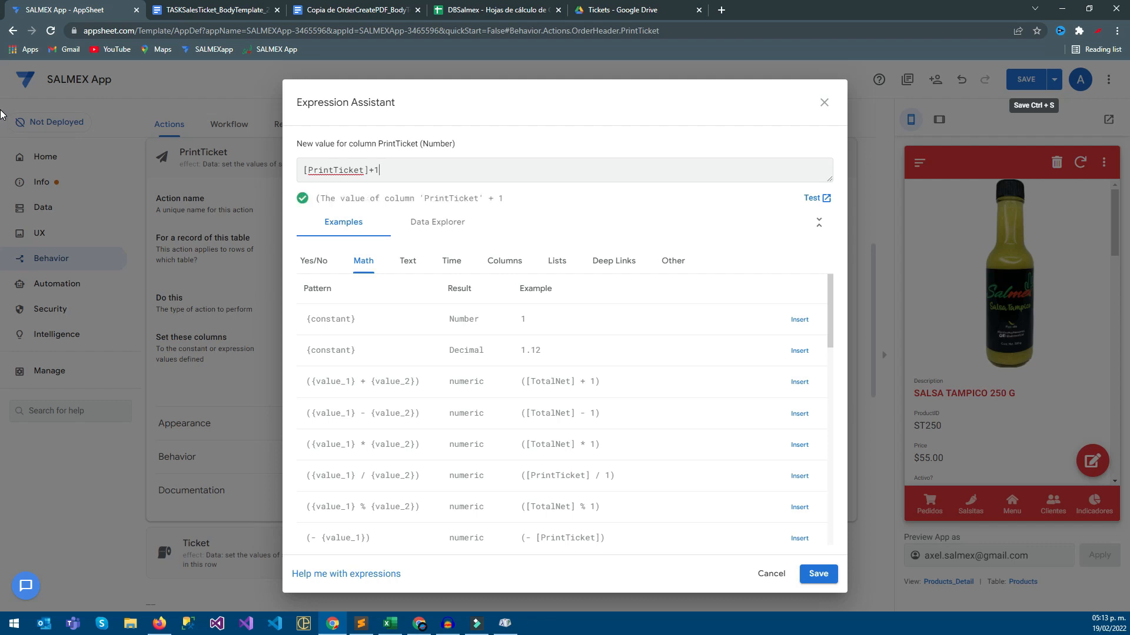
click(818, 575)
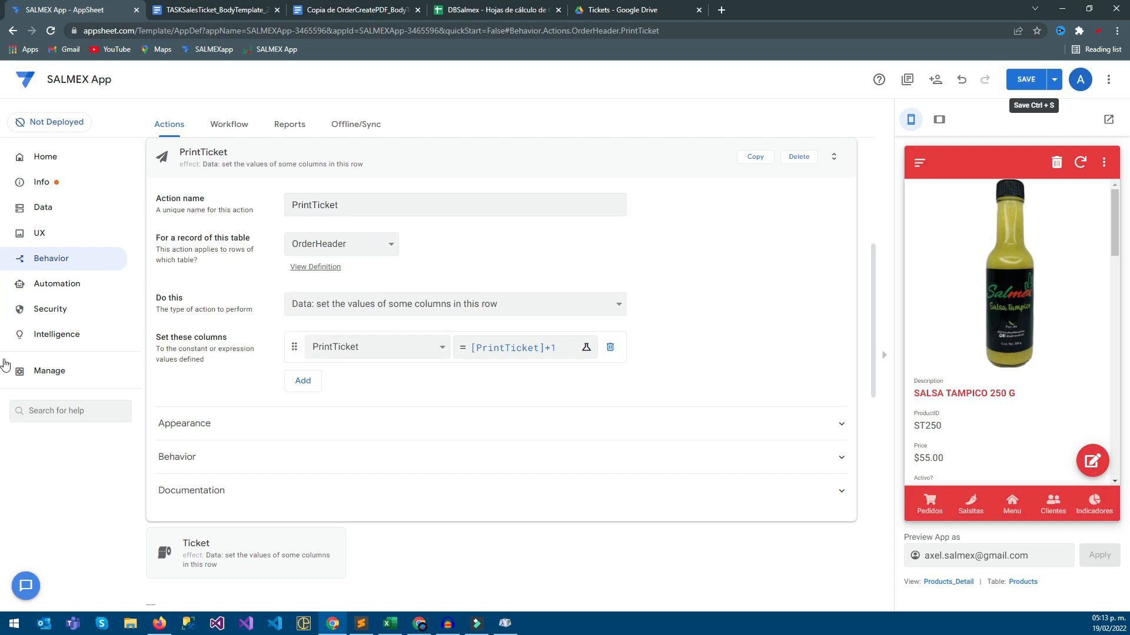
Set the PrintTicket action's prominence to Display inline and go to the orders (Pedidos) in the app preview
click(184, 424)
click(185, 423)
click(184, 424)
scroll(502, 412, down, 2)
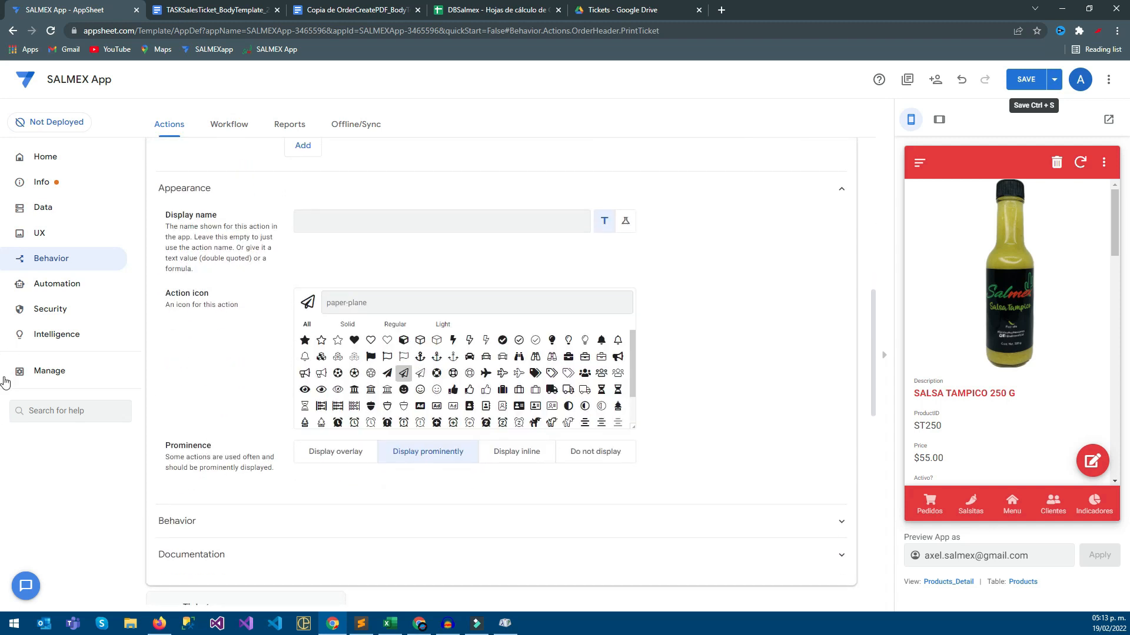
click(517, 452)
click(930, 505)
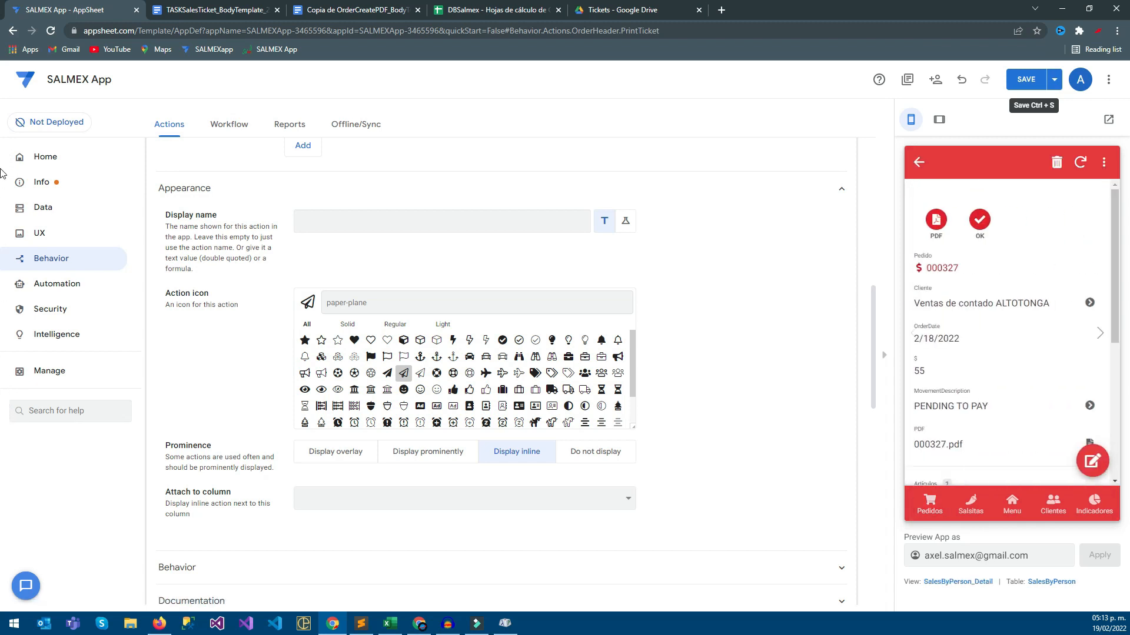
Set the action's display name to Ticket and search the action icons for ticket
scroll(441, 280, up, 1)
click(441, 280)
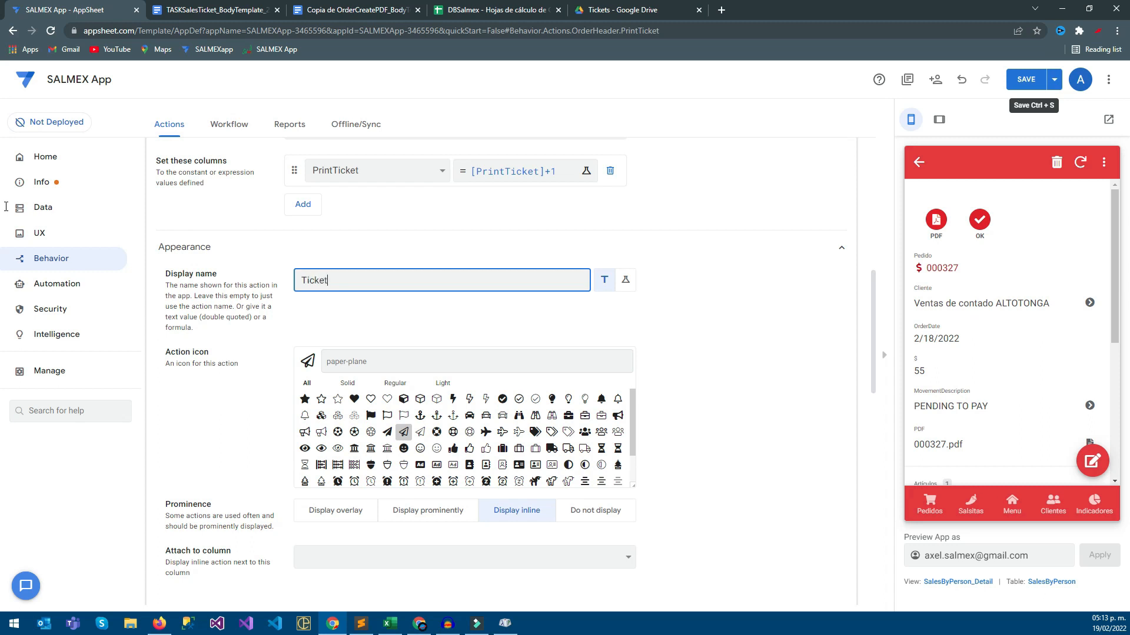
key(Tab)
text(tic)
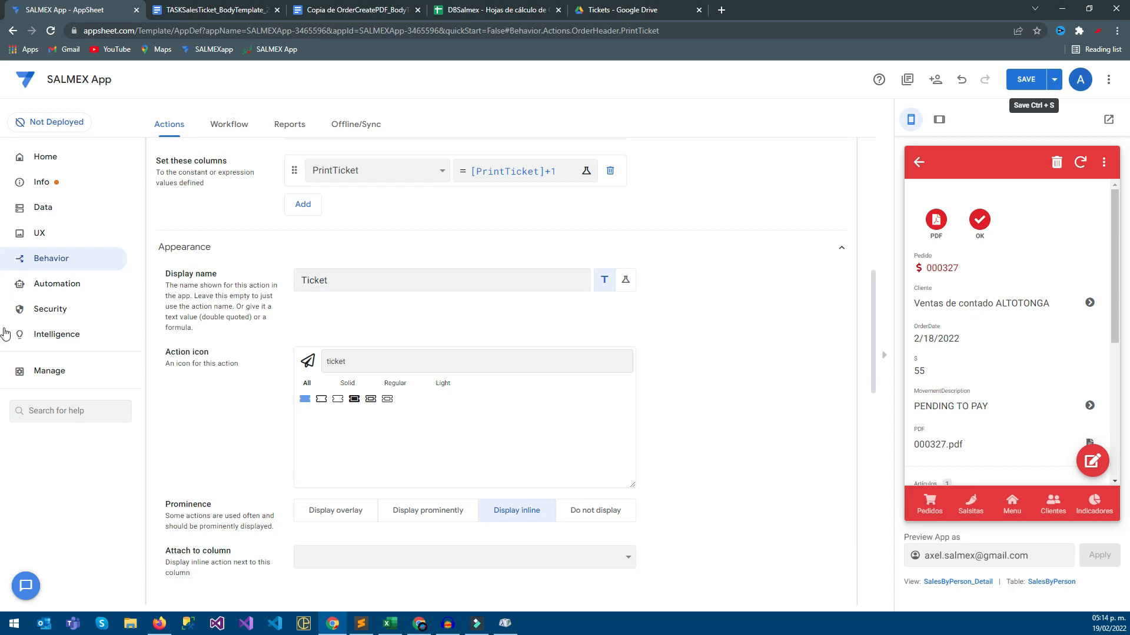
Search the icons for paper and pick the paper-roll icon, attach the action to the PrintTicket column, and save the app
drag(346, 362, 329, 361)
text(paper)
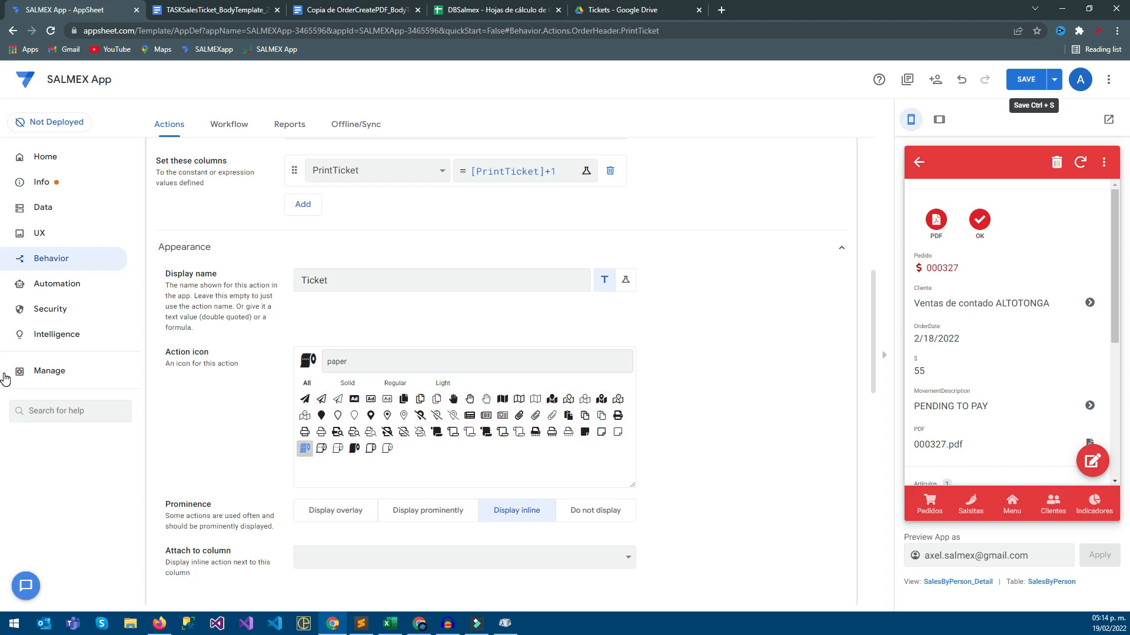
key(ctrl+s)
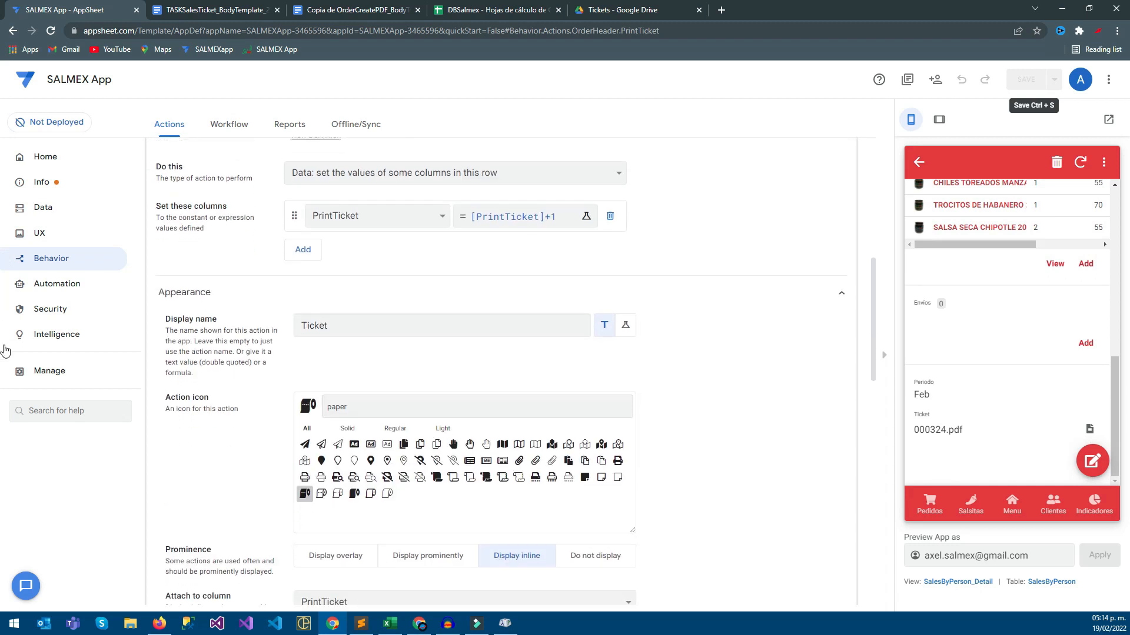
Try the overlay prominence for the PrintTicket action, set it to Display prominently instead, and save the app
click(336, 452)
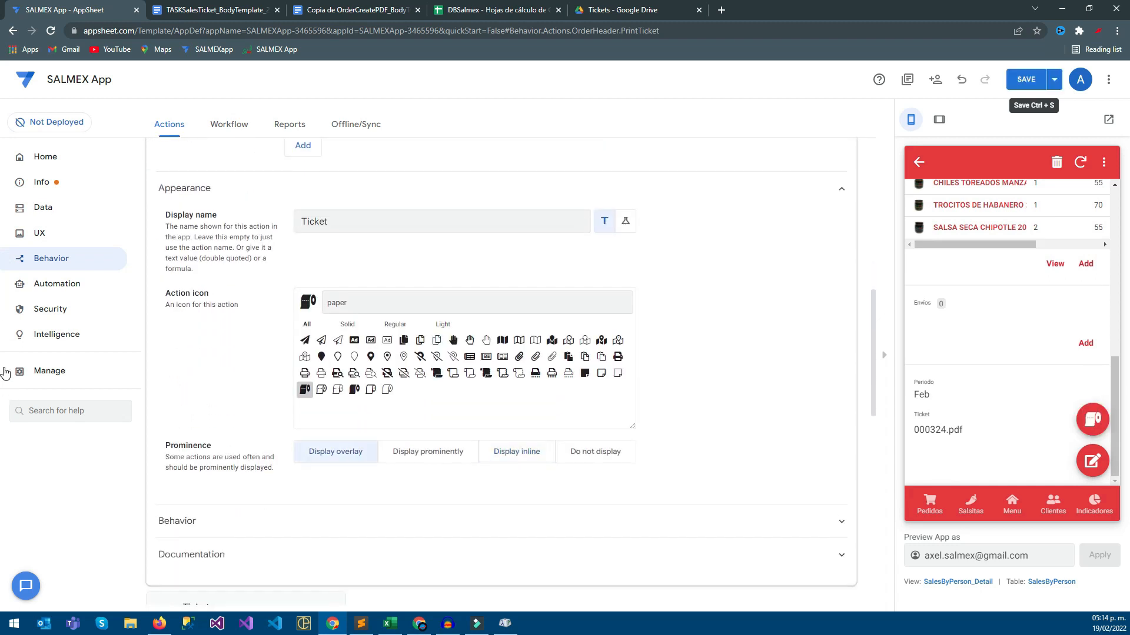
scroll(1009, 332, up, 7)
click(428, 452)
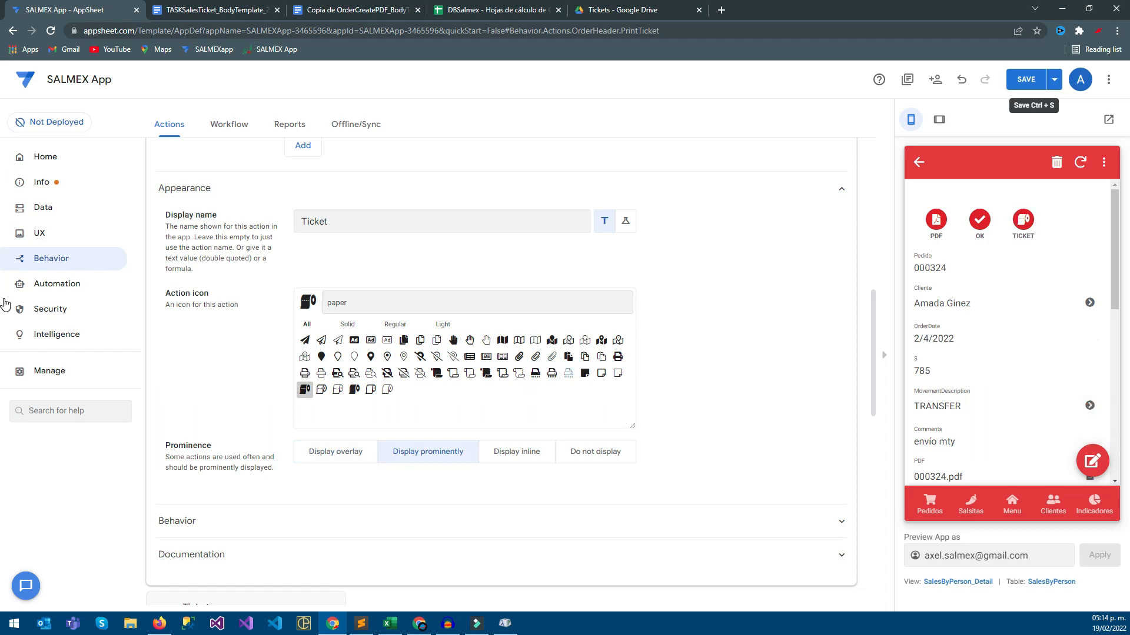
key(ctrl+s)
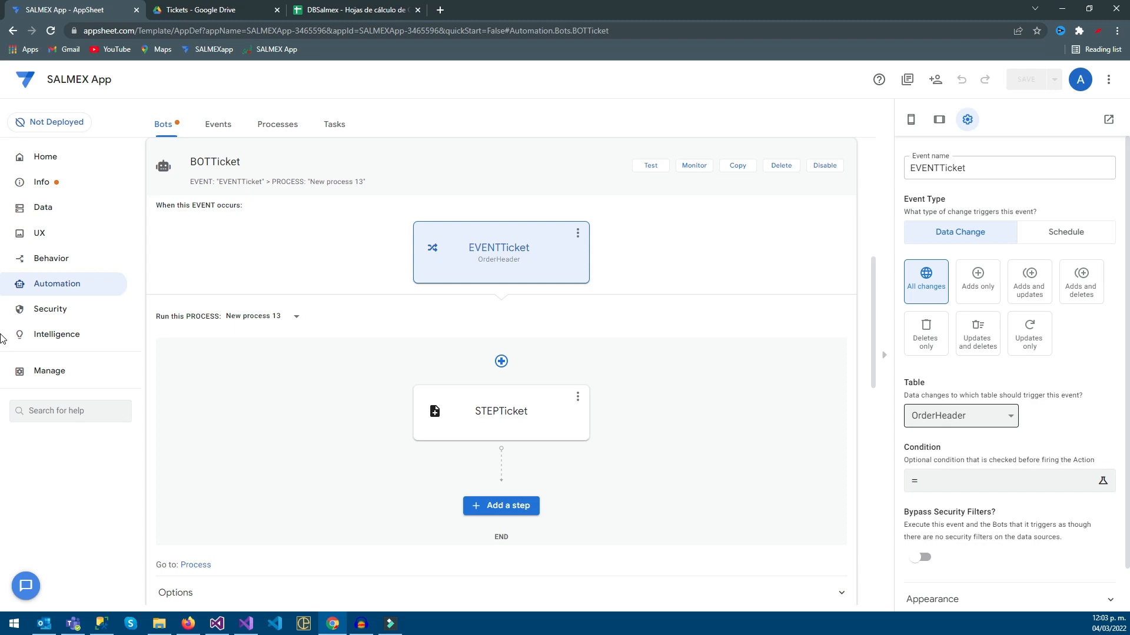
Examine the EVENTTicket event settings and open the STEPTicket step of the BOTTicket bot
key(Tab)
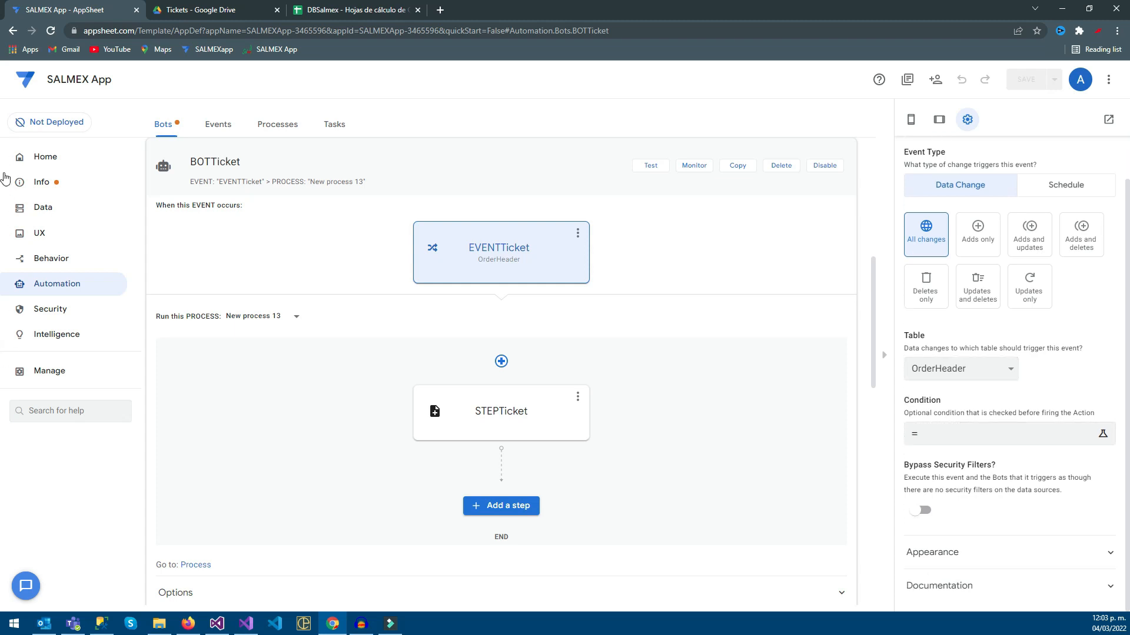
click(501, 413)
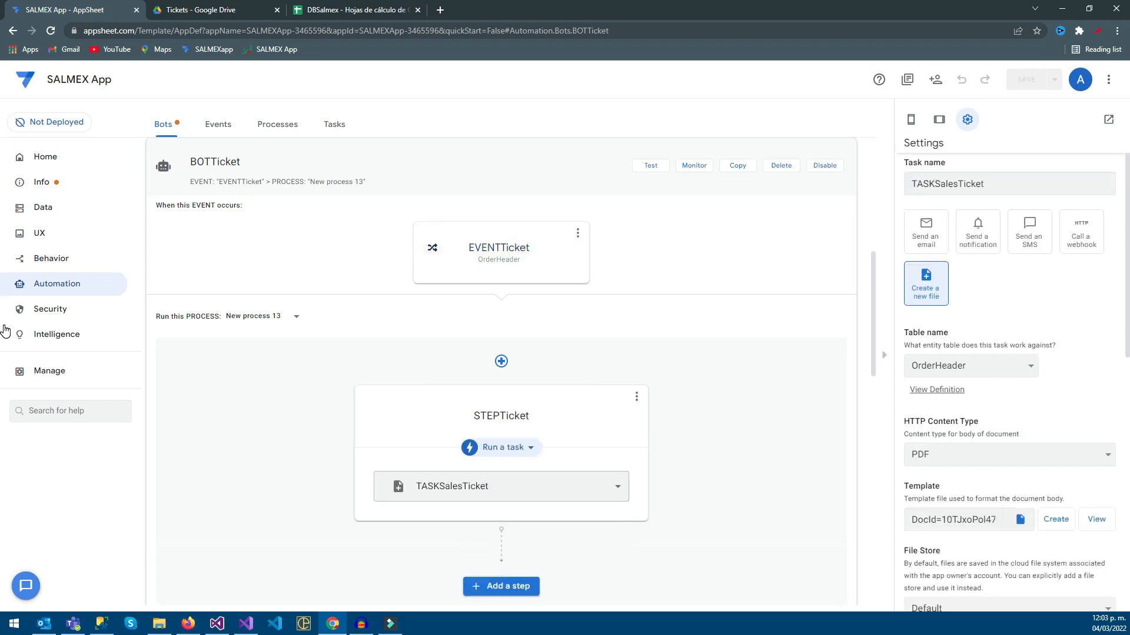
click(526, 416)
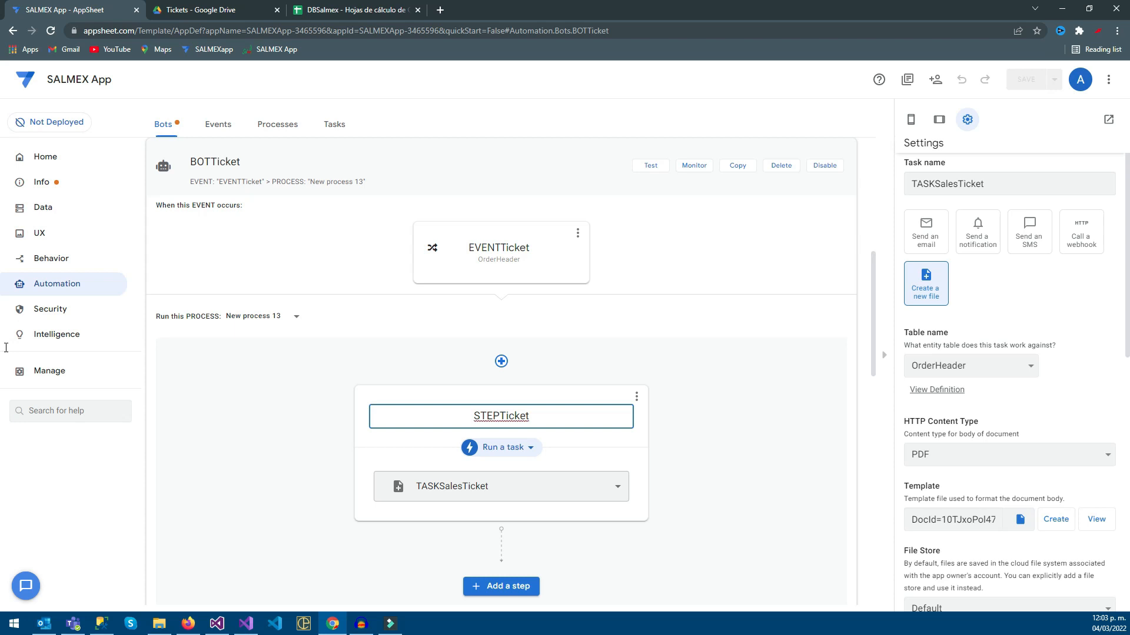
key(shift+Right)
key(shift+Right)
key(shift+Right)
key(shift+Right)
key(shift+Right)
key(shift+Right)
key(shift+Right)
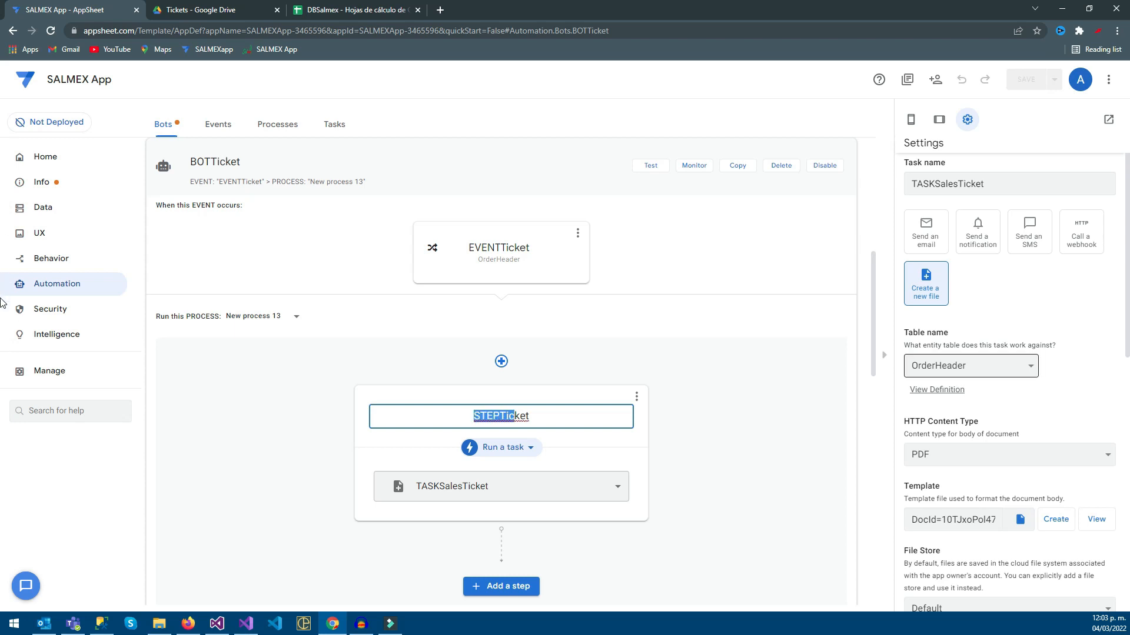
Review the TASKSalesTicket settings, including the template, file folder path, file name prefix, timestamp option and page size
scroll(971, 365, down, 1)
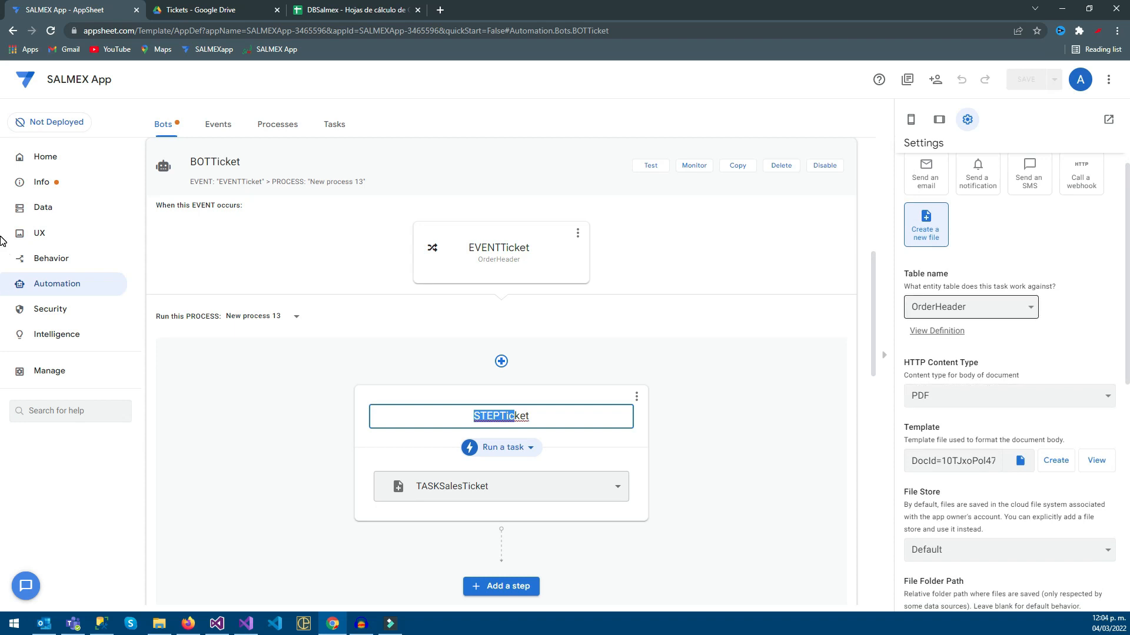
scroll(971, 312, down, 2)
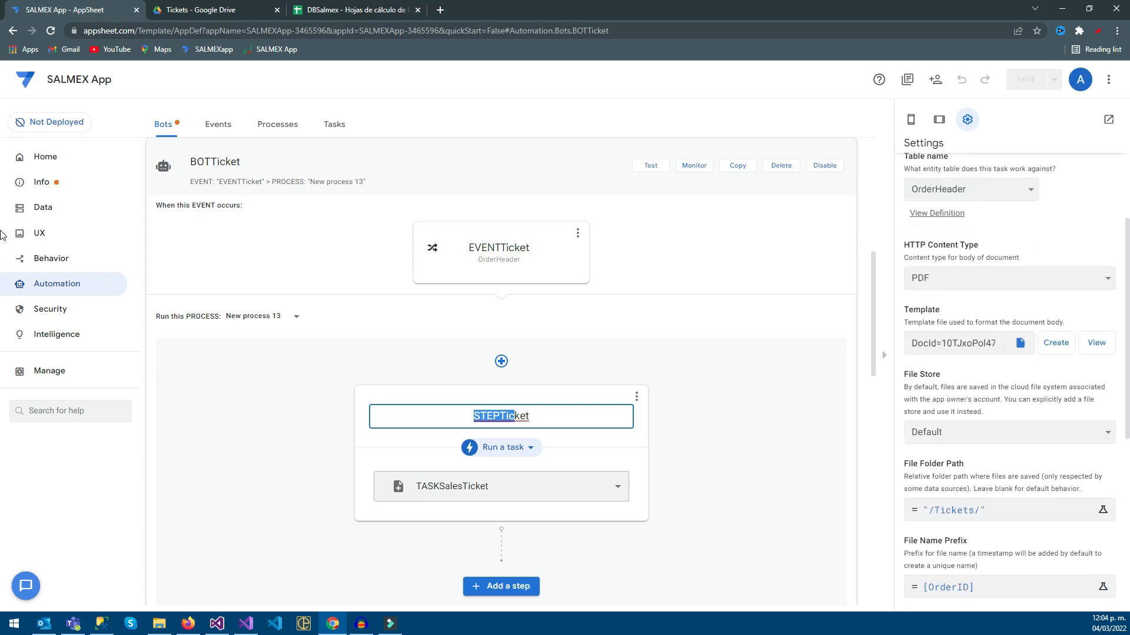
scroll(1009, 353, down, 2)
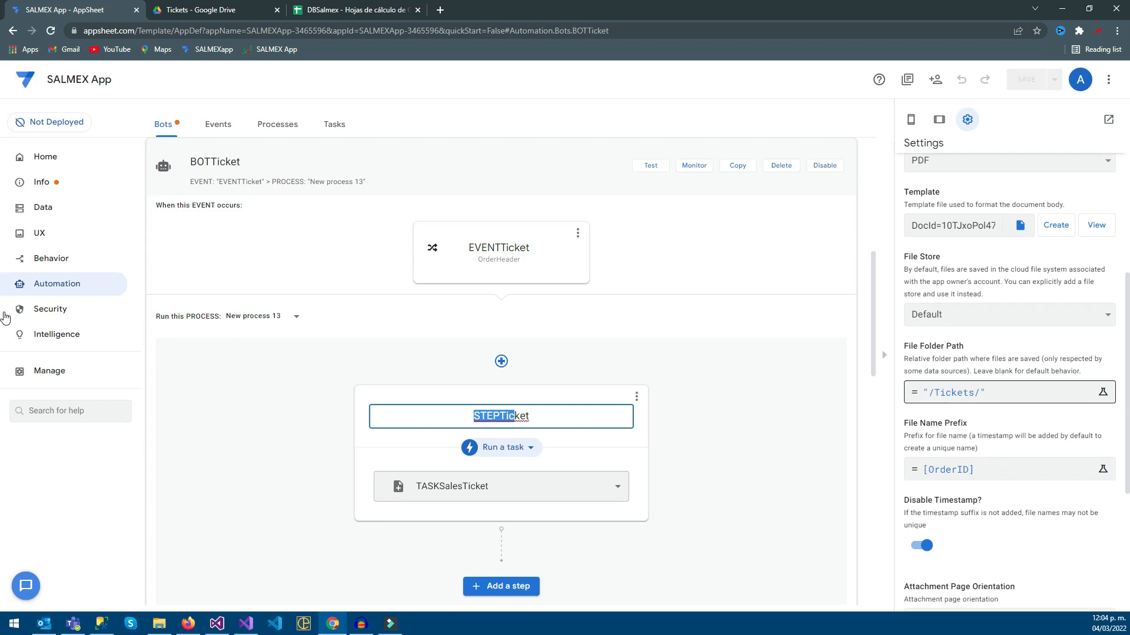
scroll(1009, 353, down, 2)
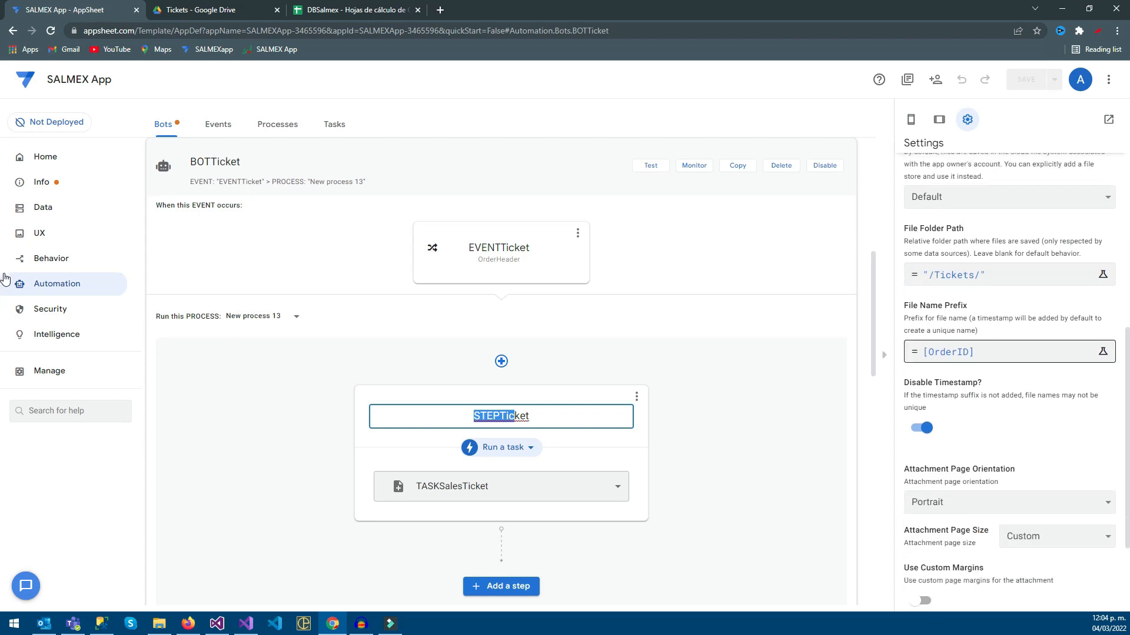
scroll(1009, 353, down, 3)
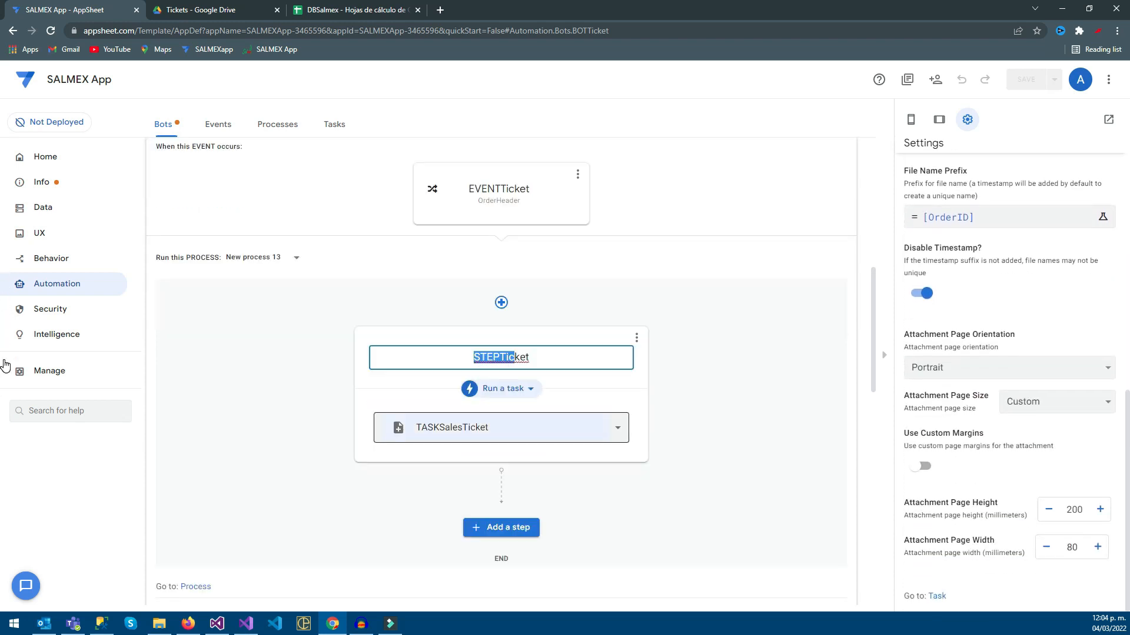
click(530, 437)
click(559, 428)
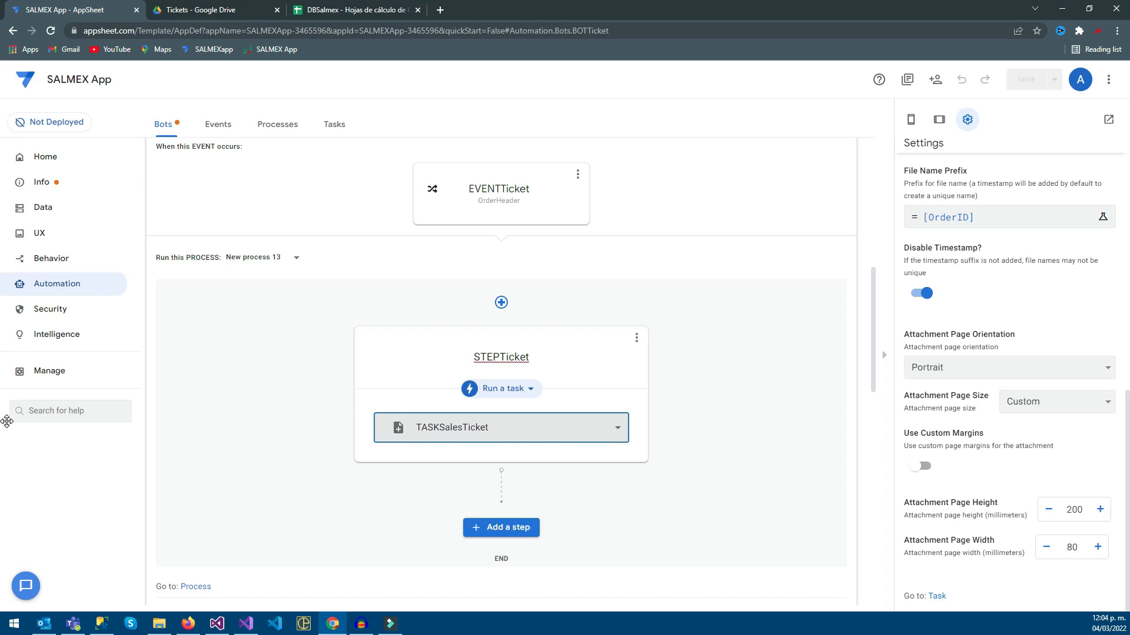
scroll(502, 419, up, 7)
scroll(2, 275, down, 3)
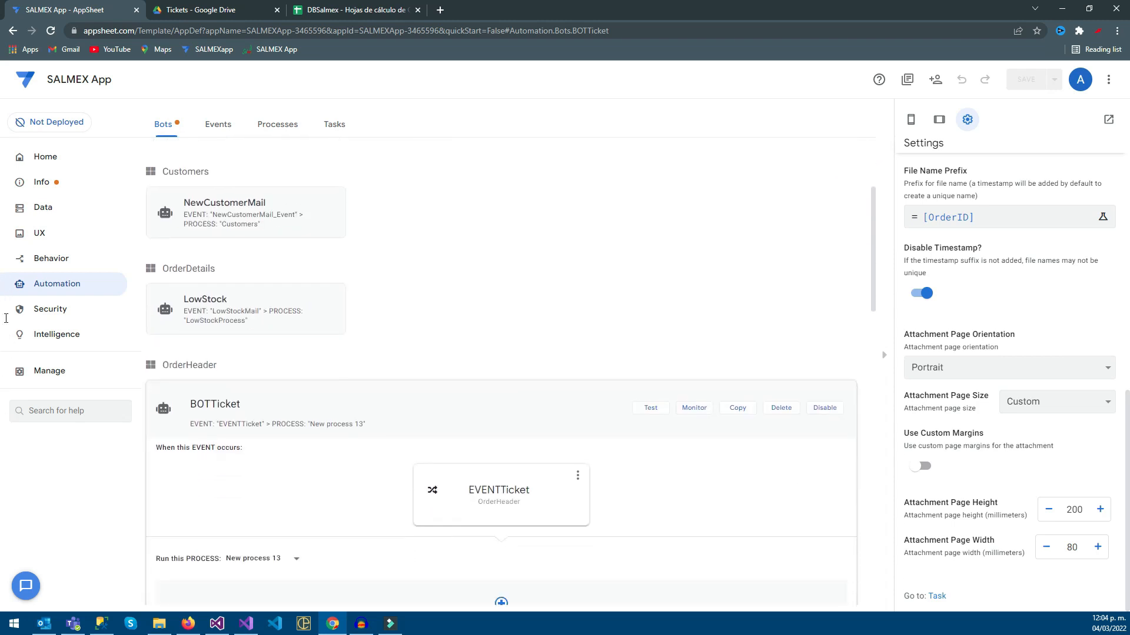
Filter the behavior actions by ticket and check the TicketCounter action against the PrintTicket column in the DBSalmex spreadsheet
click(4, 281)
click(51, 258)
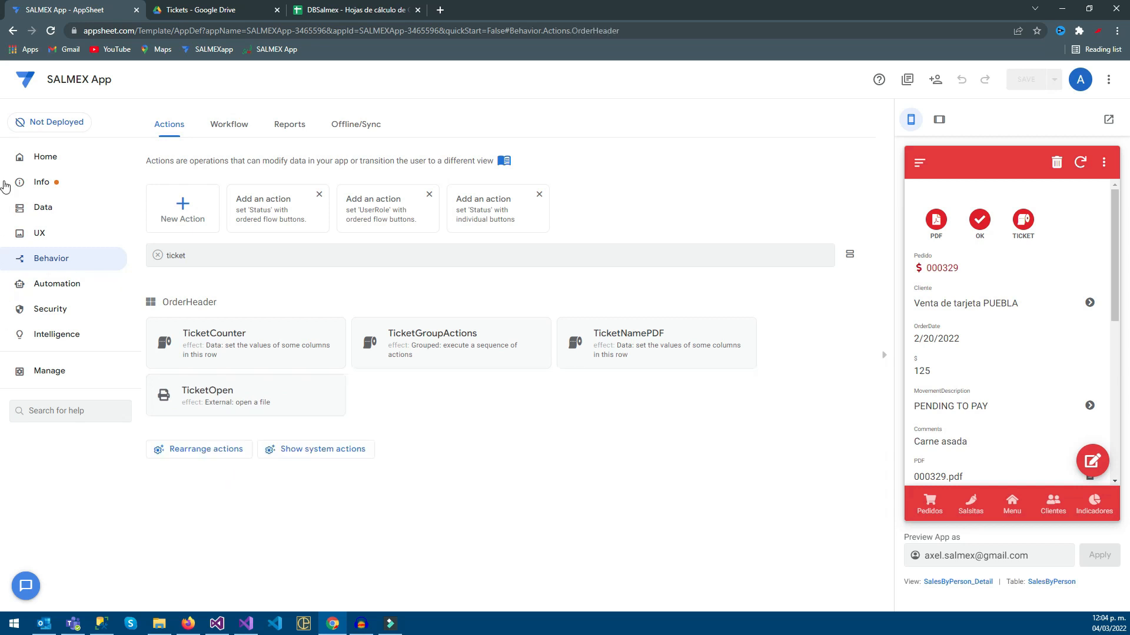
text(ticket)
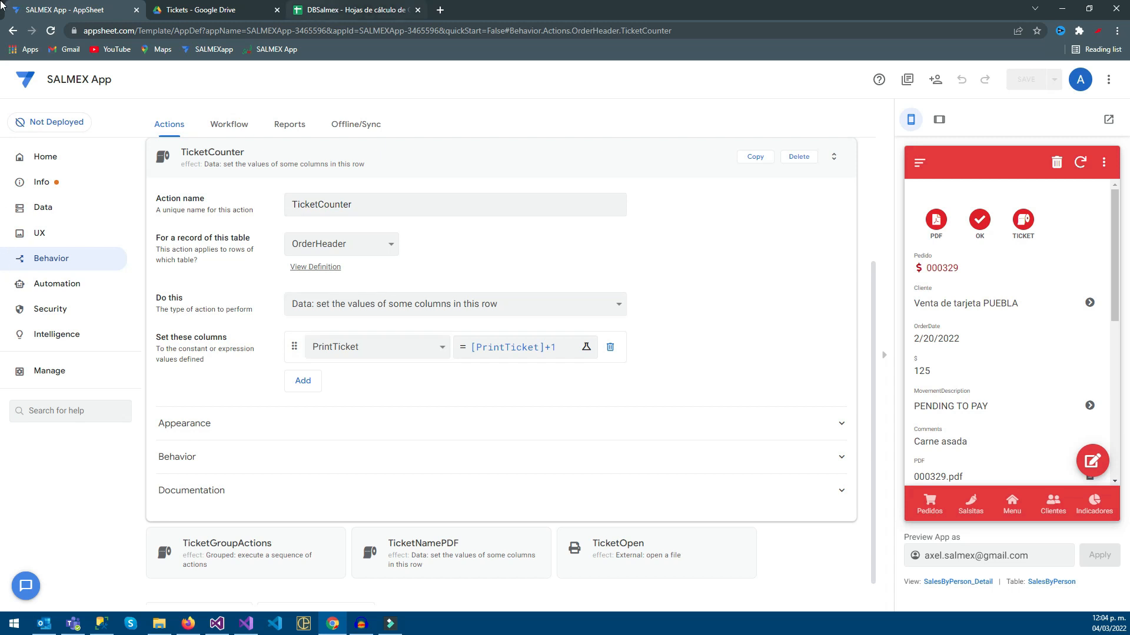
click(314, 7)
drag(1005, 183, 1005, 258)
click(112, 10)
click(833, 157)
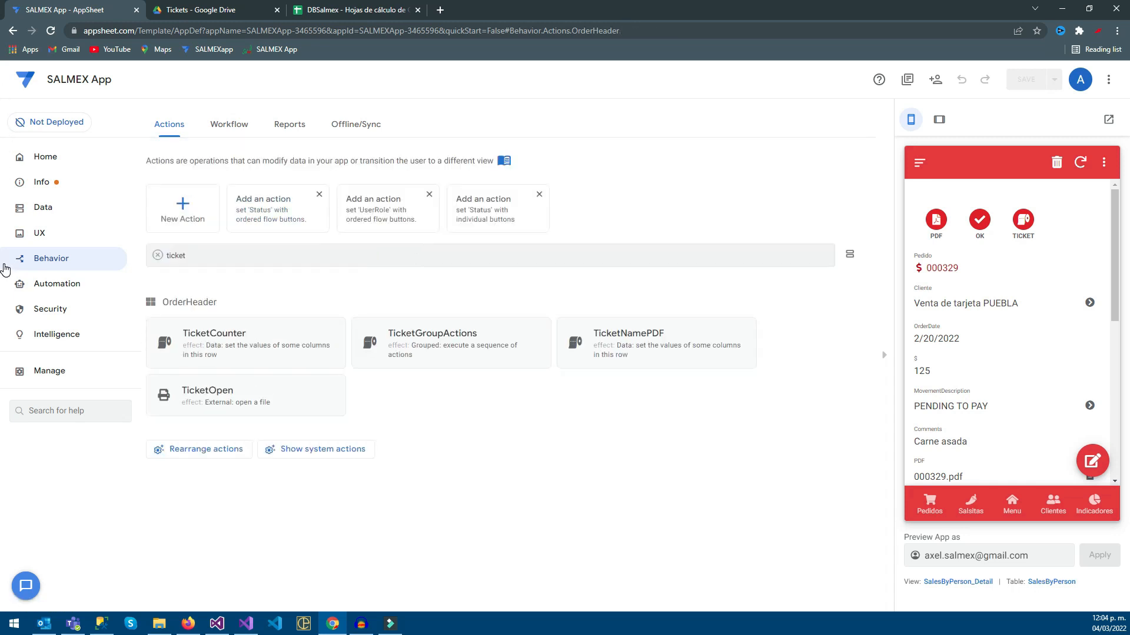
Review the Ticket column expression of the TicketNamePDF action, compare its path with the Tickets folder in Google Drive, and save the expression
click(656, 343)
click(517, 348)
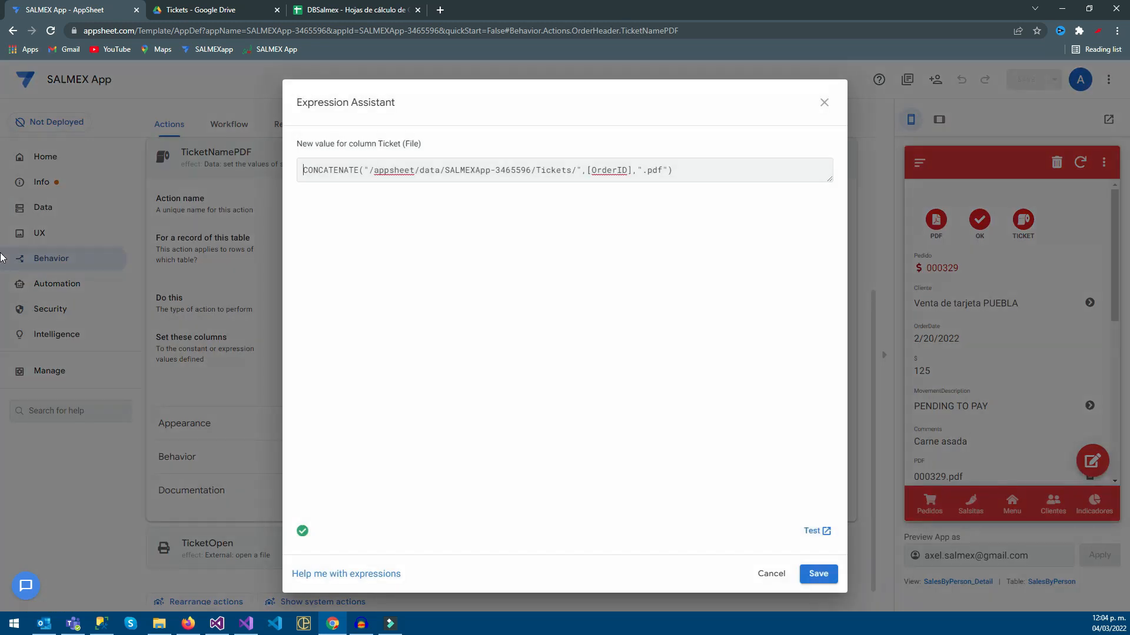
drag(674, 170, 302, 170)
click(399, 170)
click(216, 10)
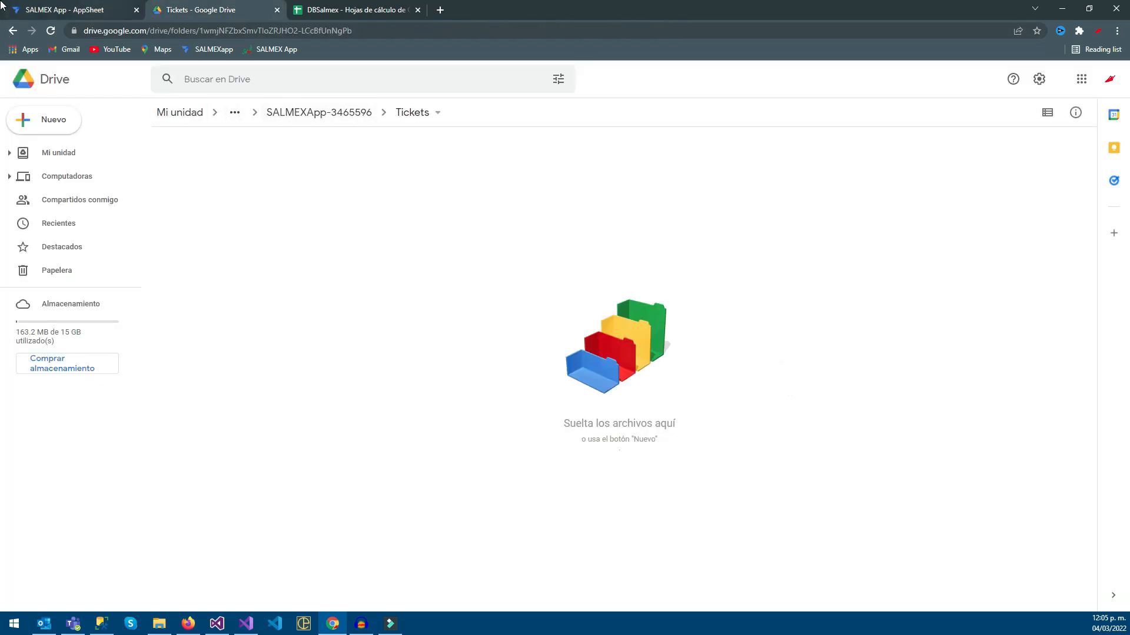
key(ctrl+1)
click(819, 574)
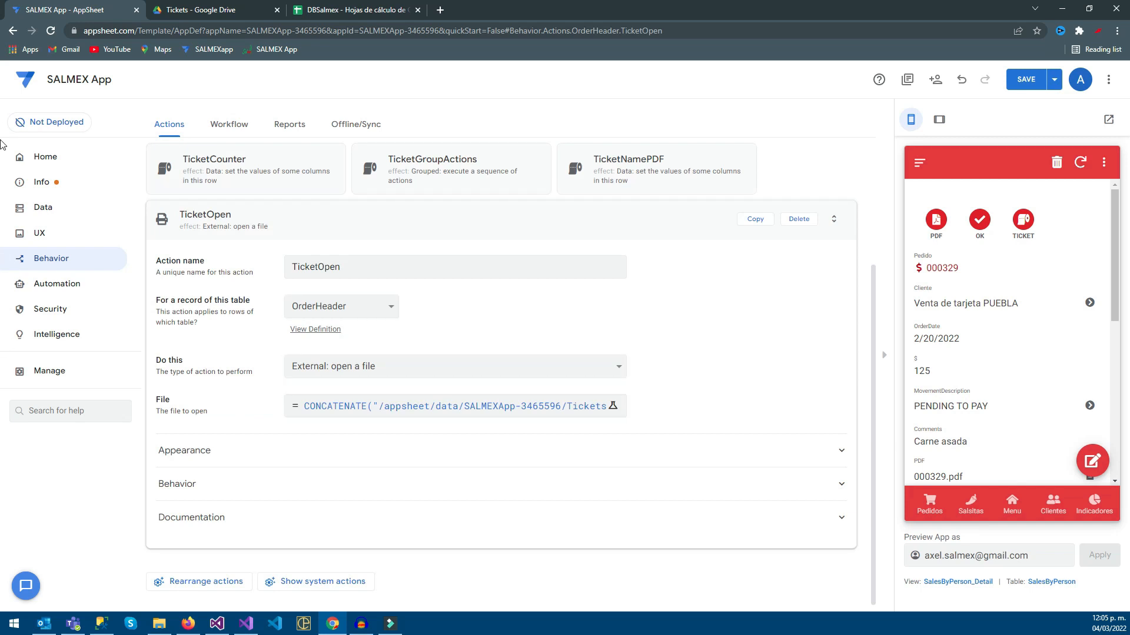
Compare the Ticket column expression of TicketNamePDF with the file expression of TicketOpen
click(525, 347)
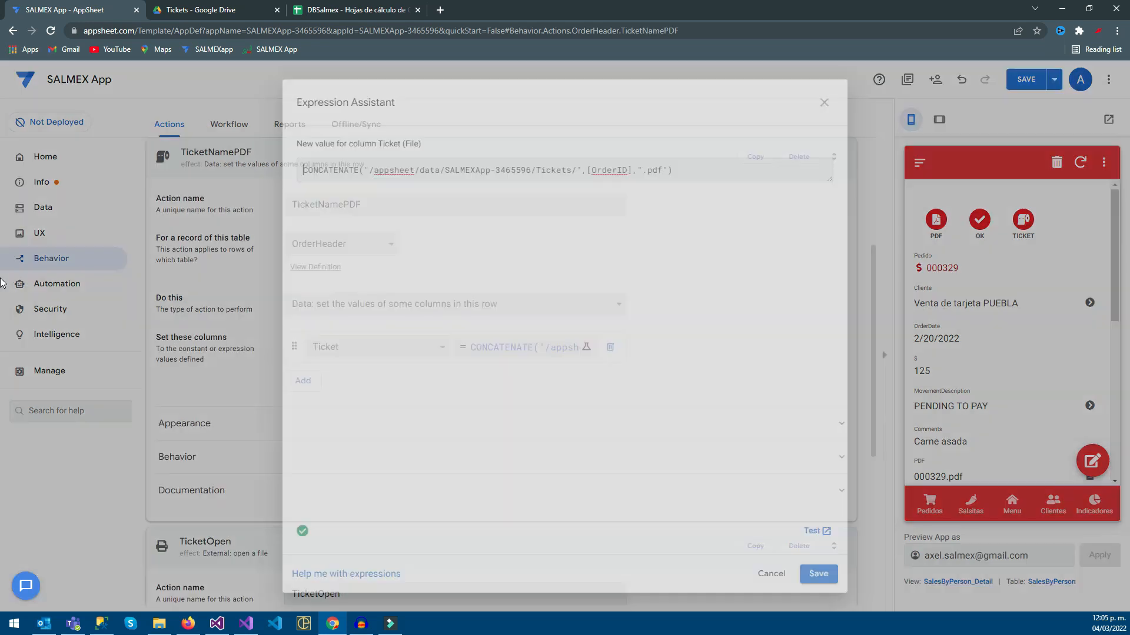
click(824, 103)
click(506, 156)
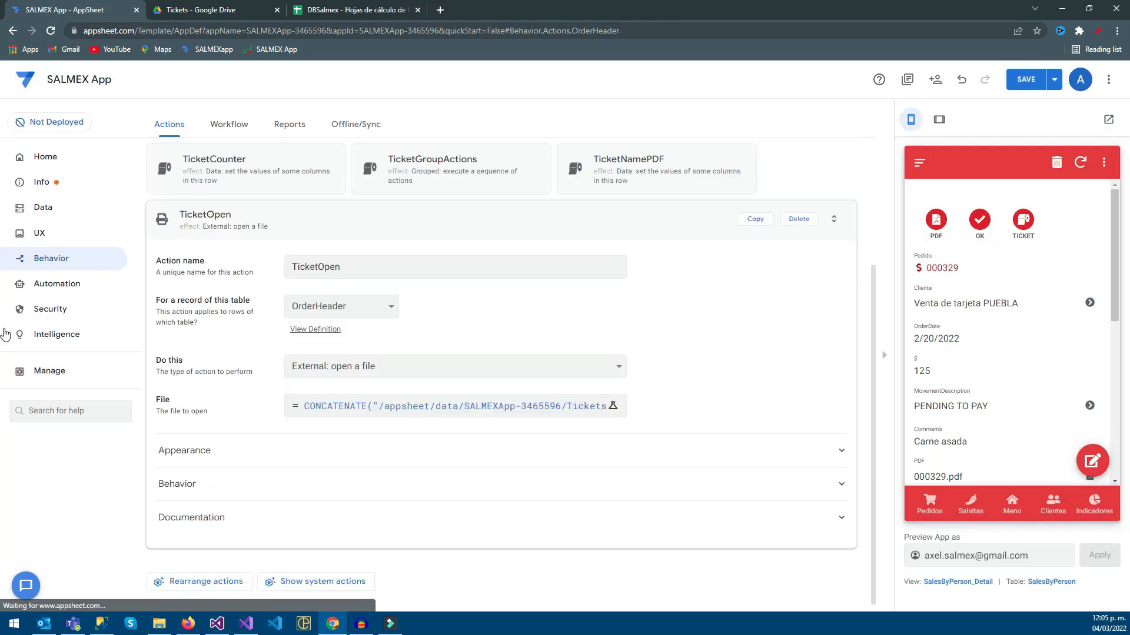
click(506, 406)
click(824, 102)
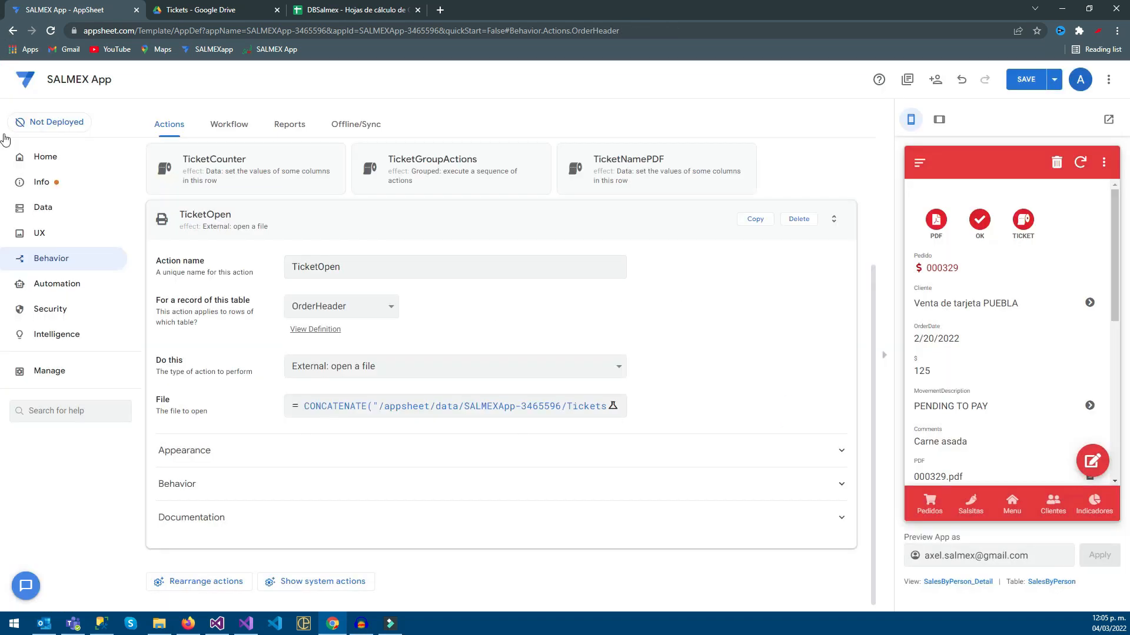
click(656, 170)
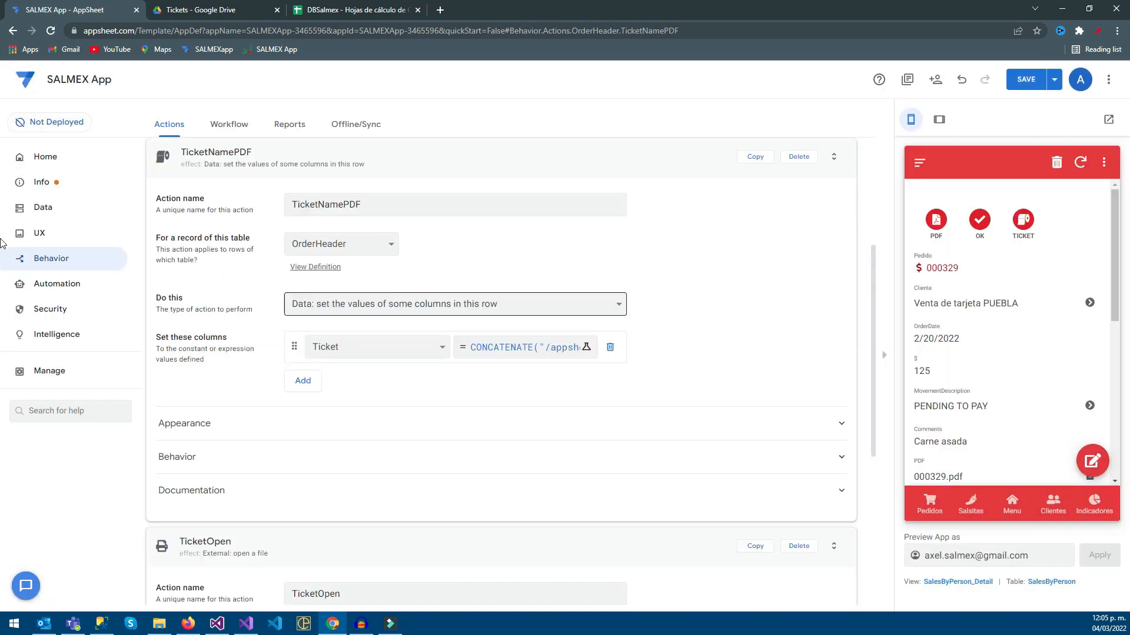
Examine the full file expression of the TicketOpen action, close it without changes, and collapse both open actions
scroll(501, 330, down, 4)
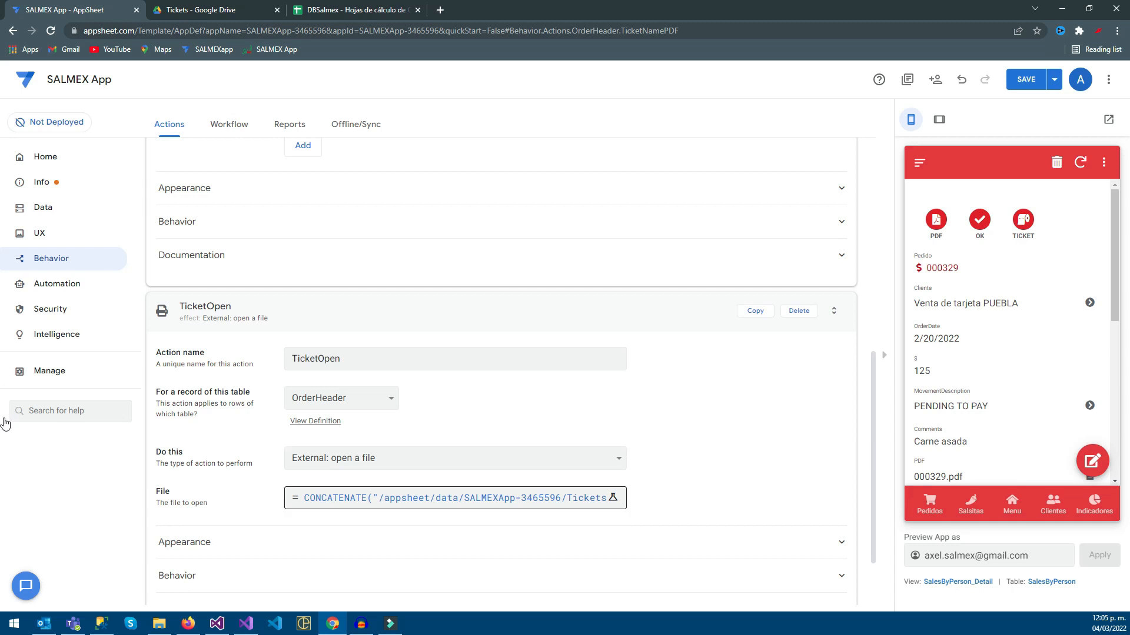
click(454, 498)
drag(673, 171, 302, 171)
click(823, 102)
click(833, 310)
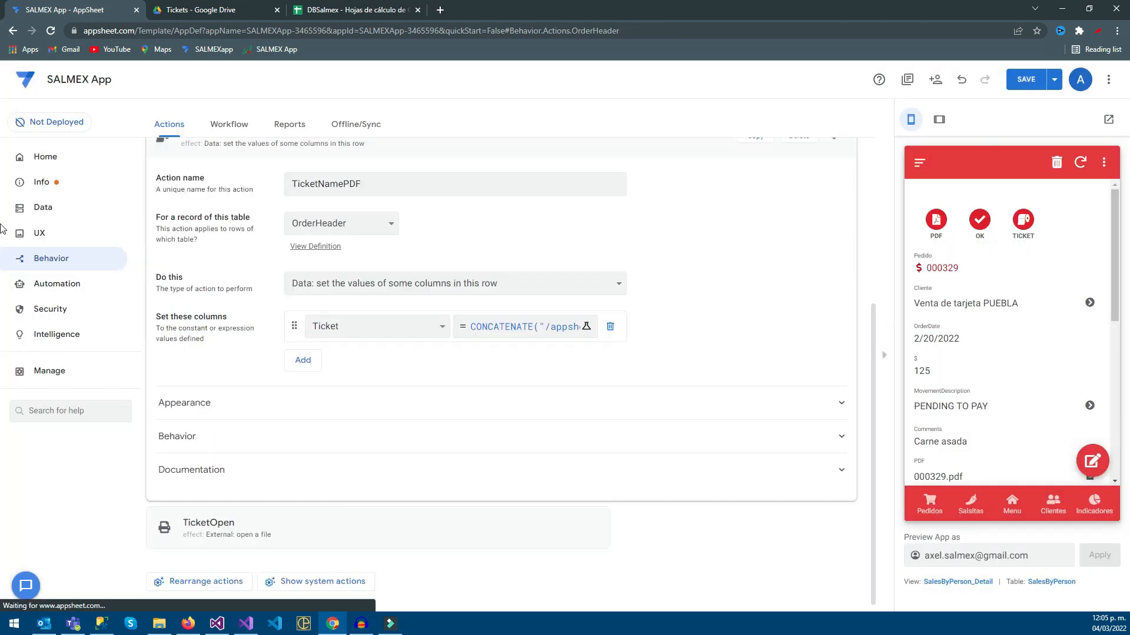
scroll(501, 289, up, 1)
click(834, 195)
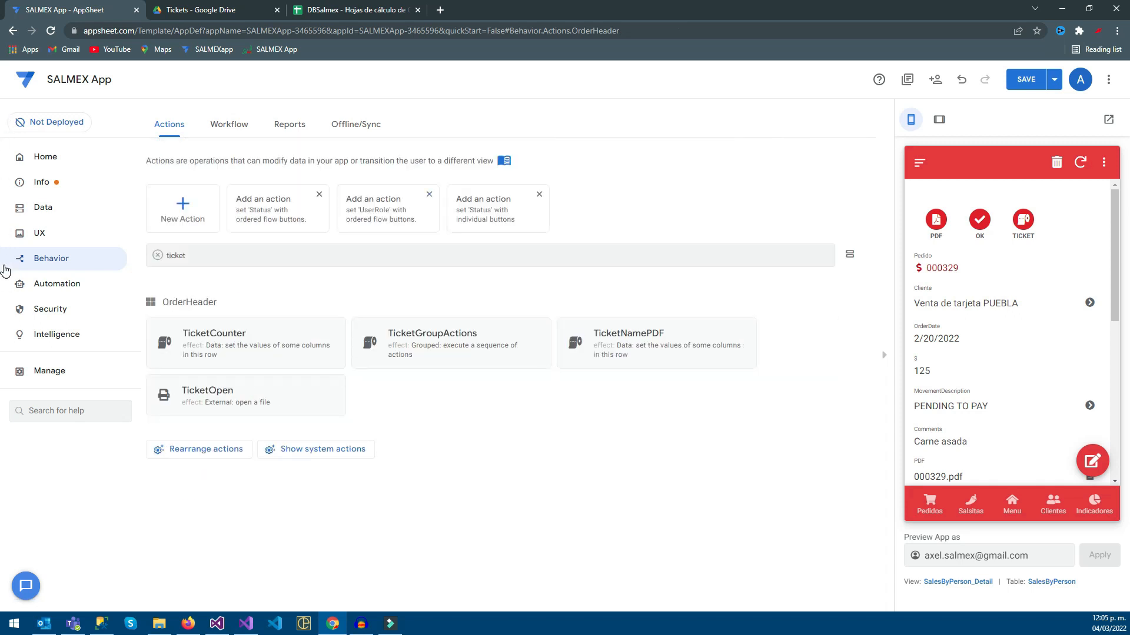
Review the sequence of actions in TicketGroupActions, look back at the BOTTicket bot, and reopen TicketGroupActions
click(451, 341)
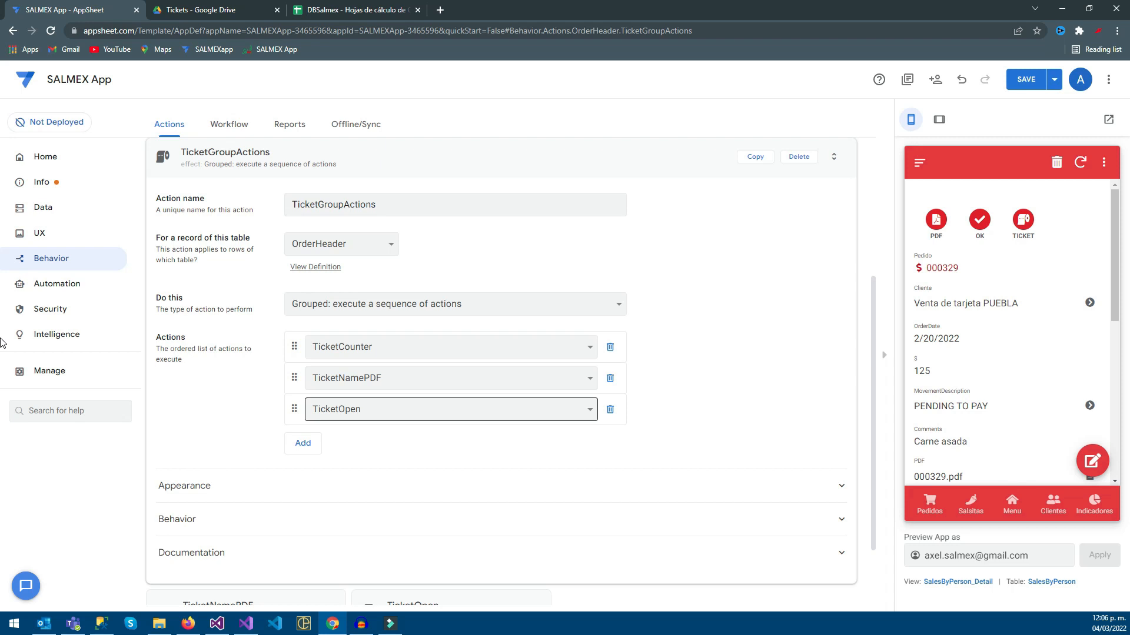
click(2, 277)
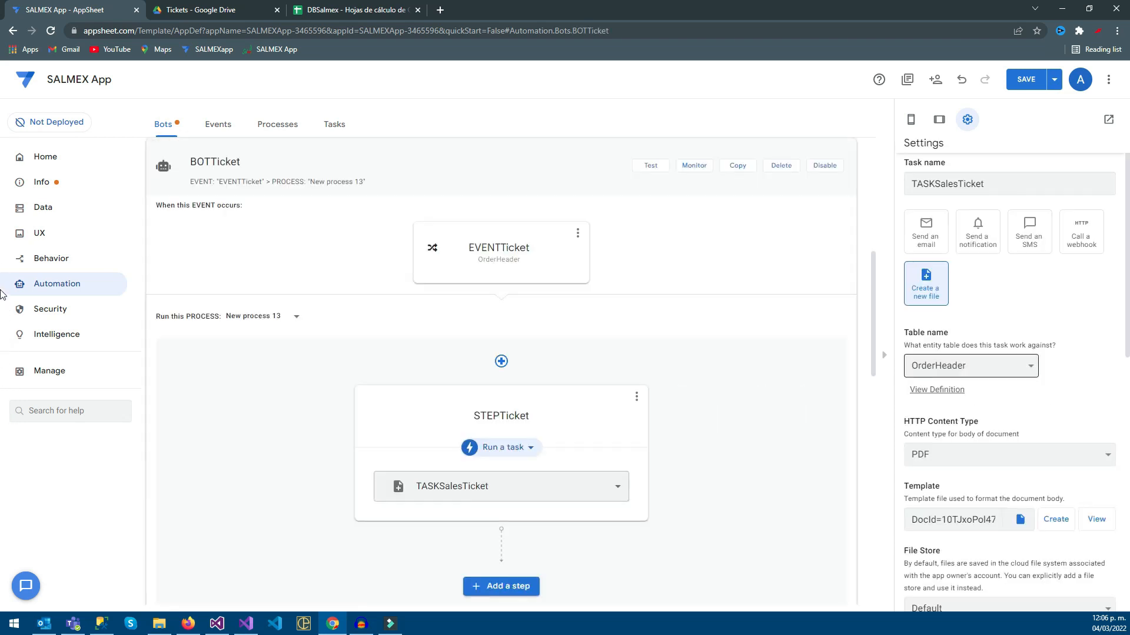
click(235, 162)
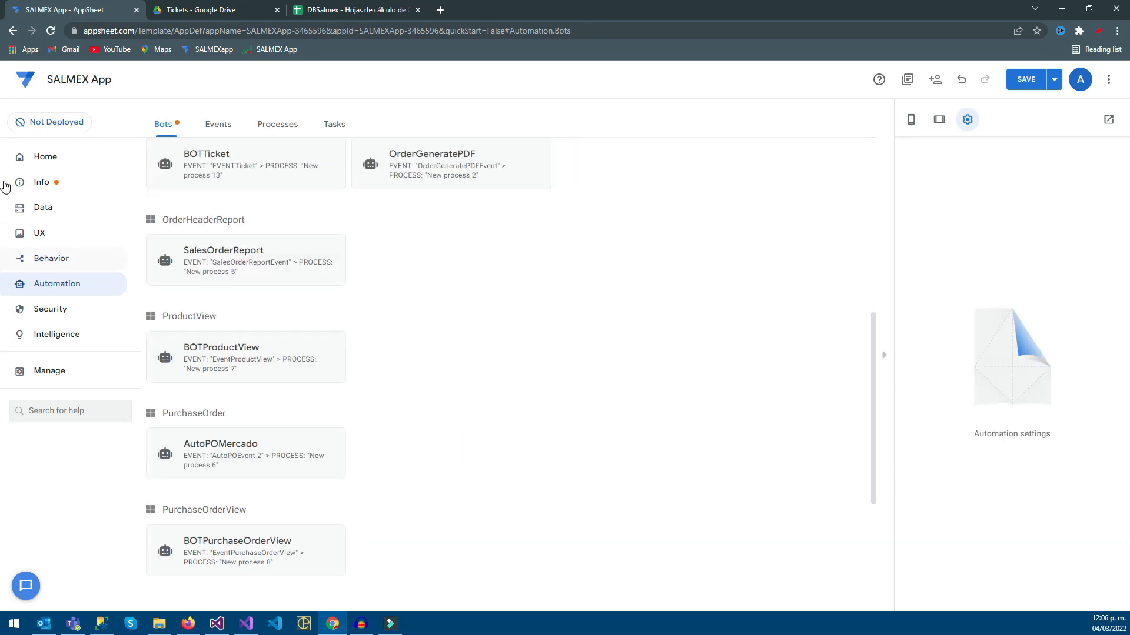
click(51, 258)
click(236, 388)
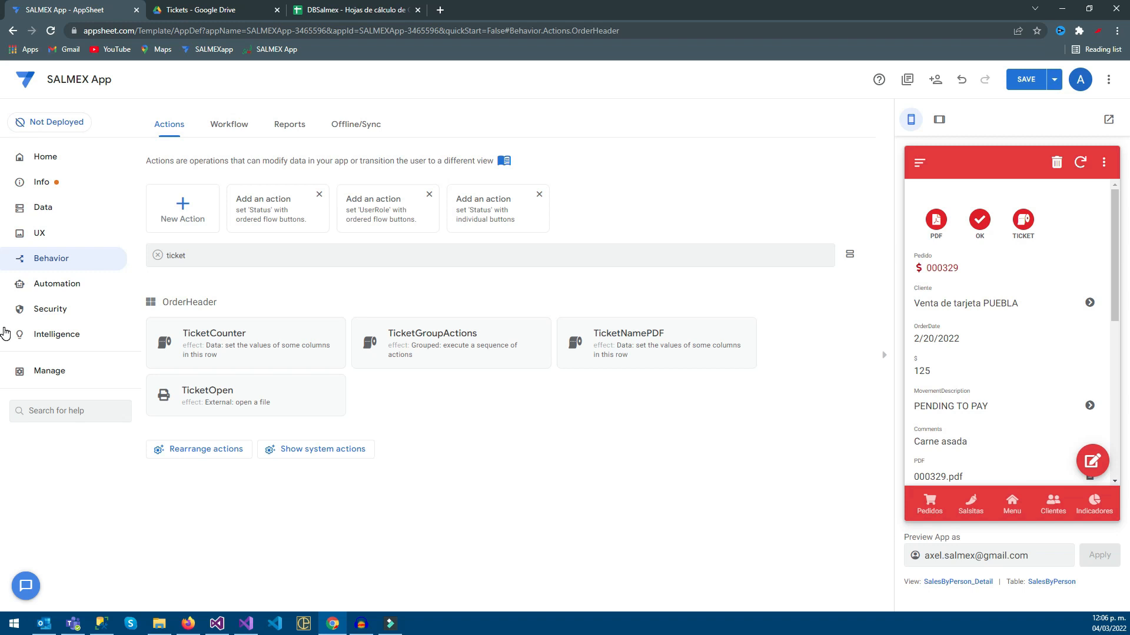
click(451, 347)
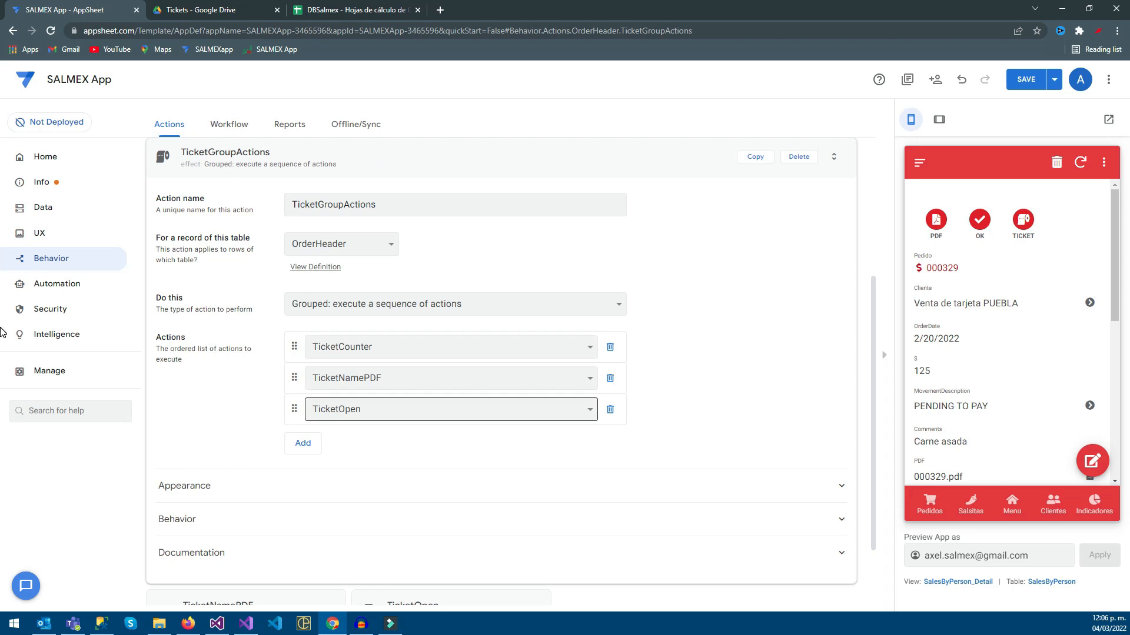
Save the app, check the Ticket and PrintTicket columns of the OrderHeader sheet in DBSalmex, and return to AppSheet
key(ctrl+s)
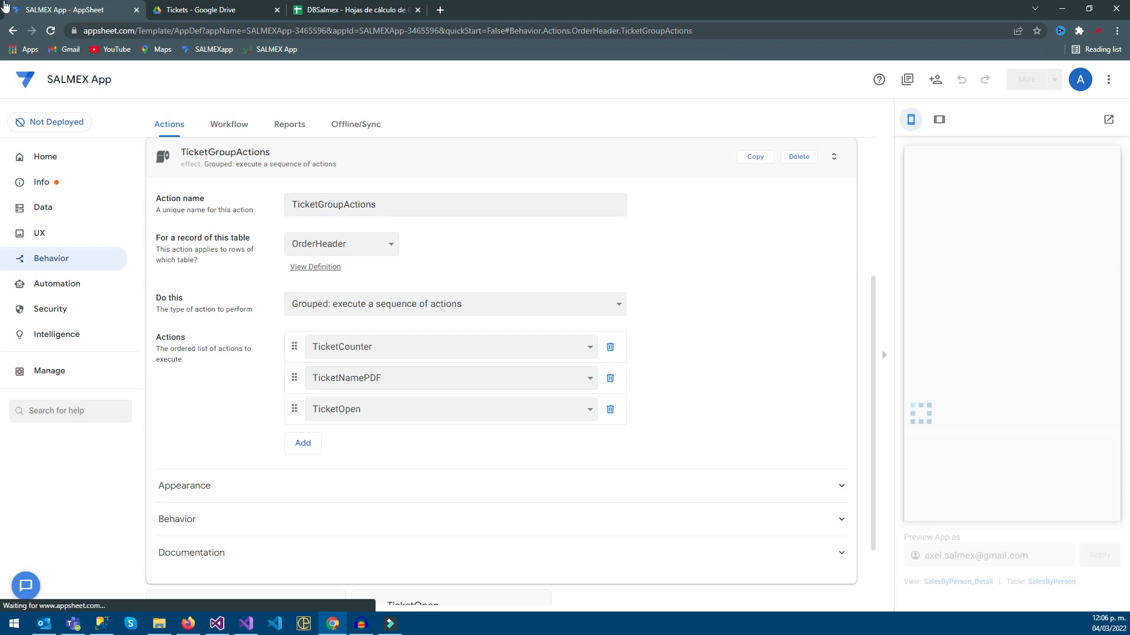
key(ctrl+Tab)
key(ctrl+Tab)
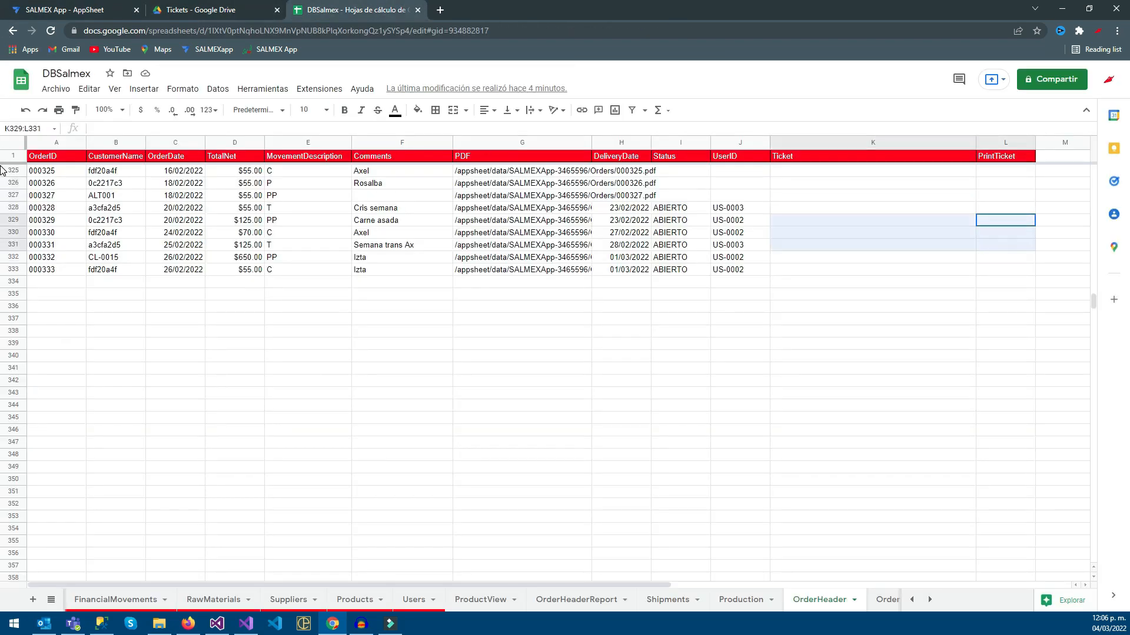
key(ctrl+Tab)
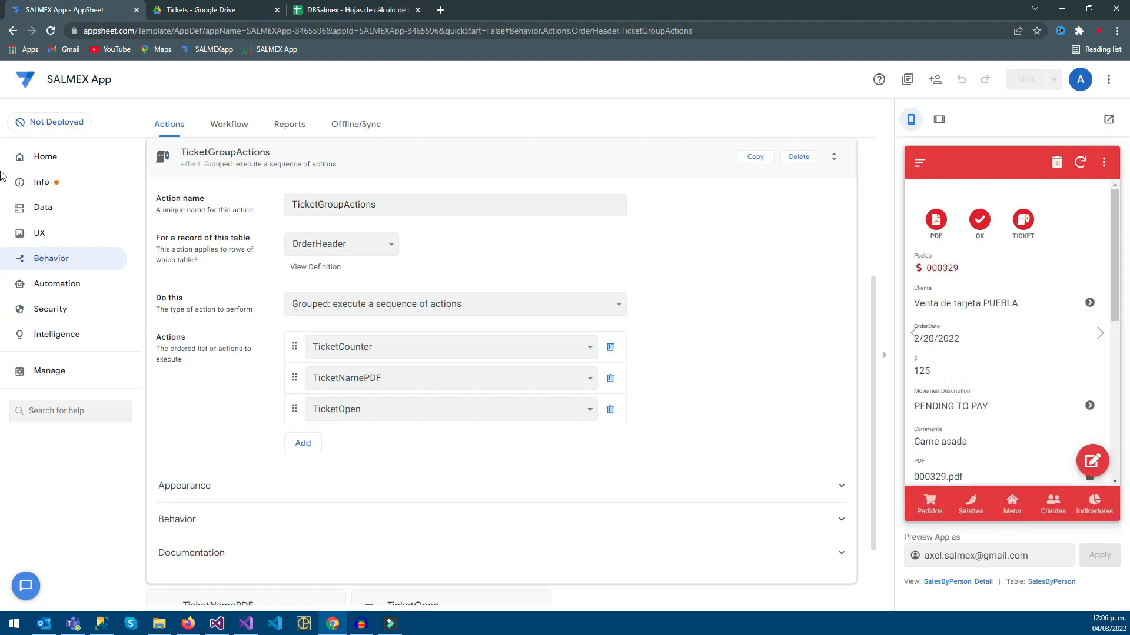
Run the TICKET action on the previewed order, check the Tickets folder in Google Drive, and return to AppSheet
click(1022, 220)
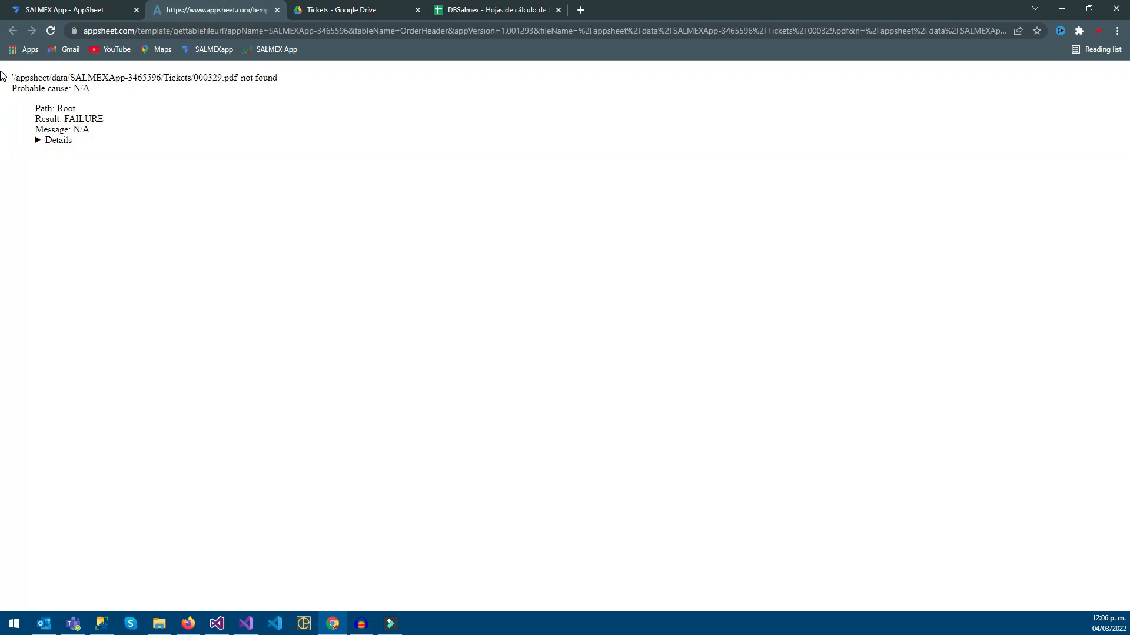
key(ctrl+Tab)
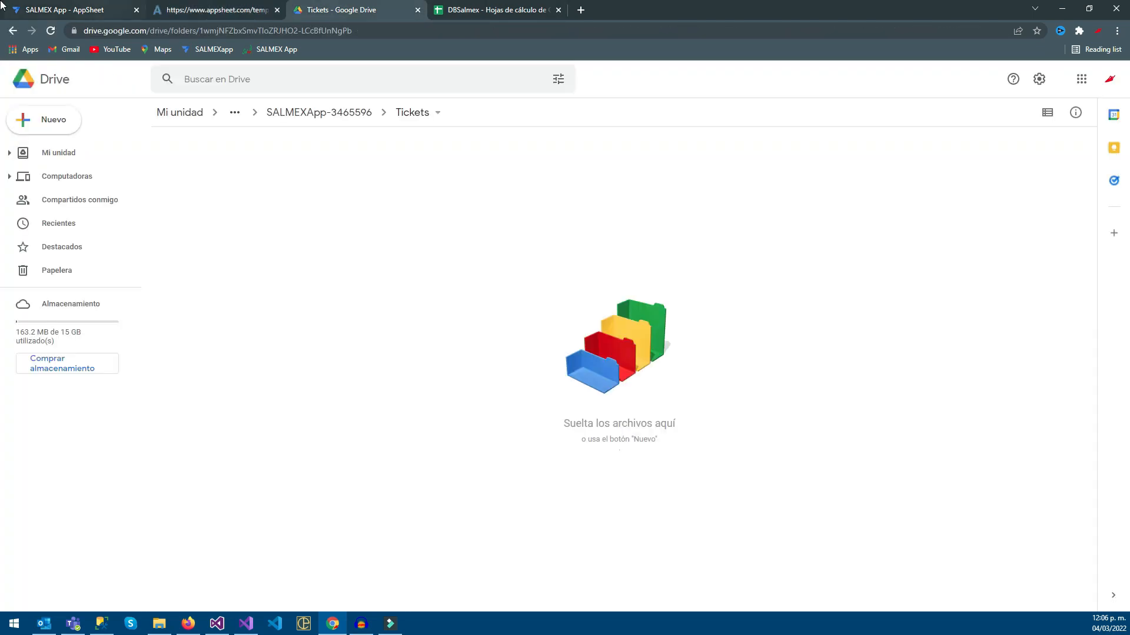
click(88, 9)
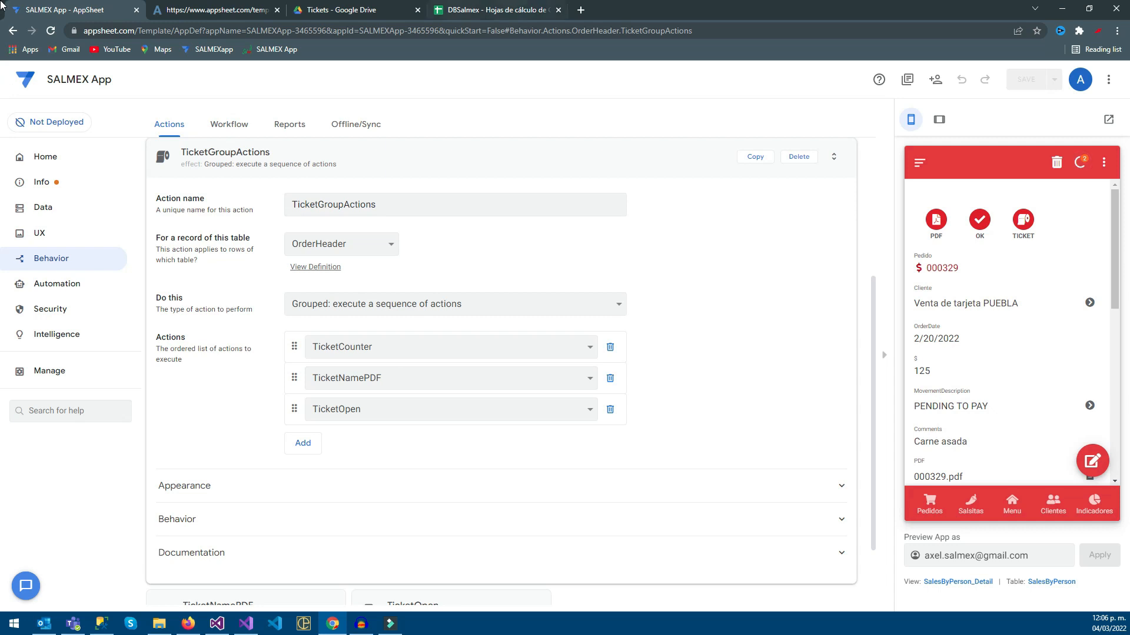
Check the order's PrintTicket and Ticket cells in the OrderHeader sheet of DBSalmex and look in the Drive Tickets folder for its PDF
click(509, 9)
click(872, 294)
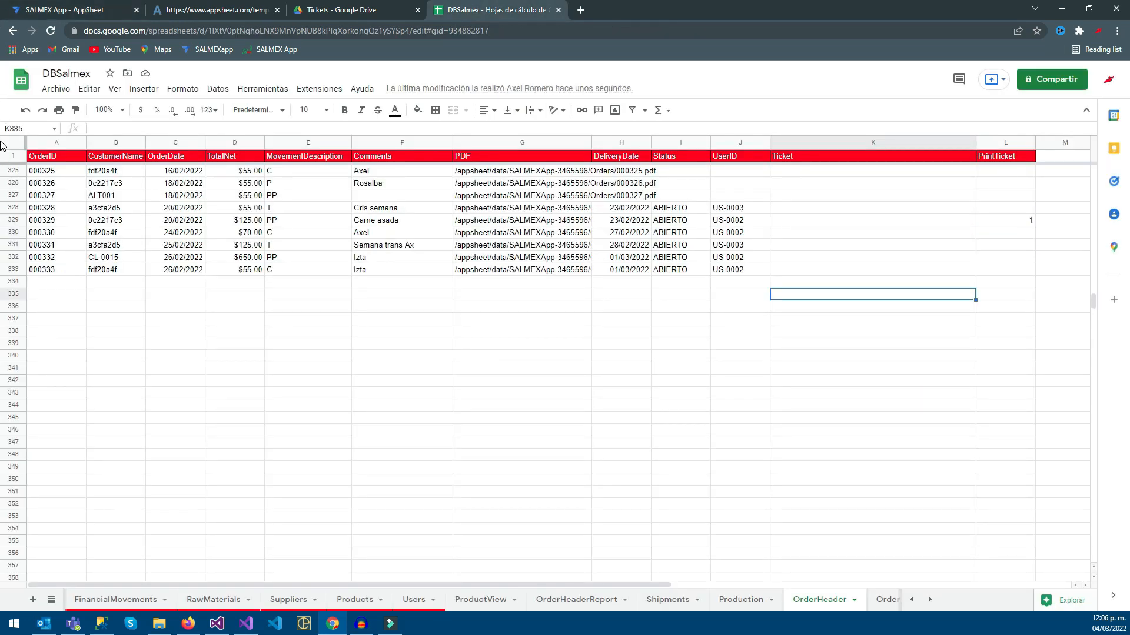
click(1005, 220)
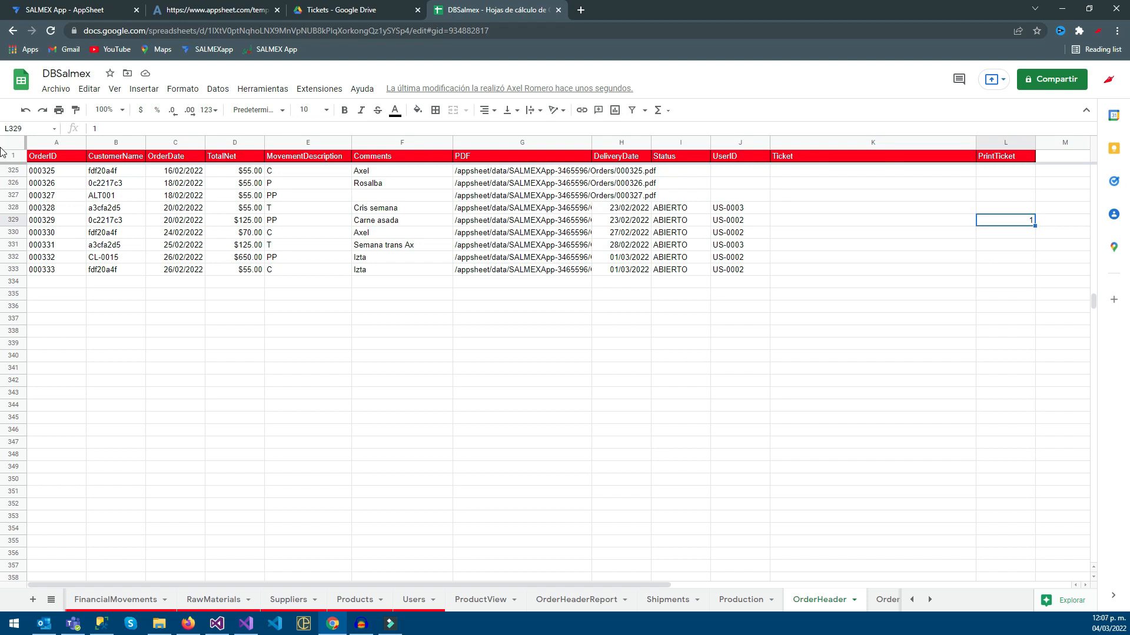
key(Left)
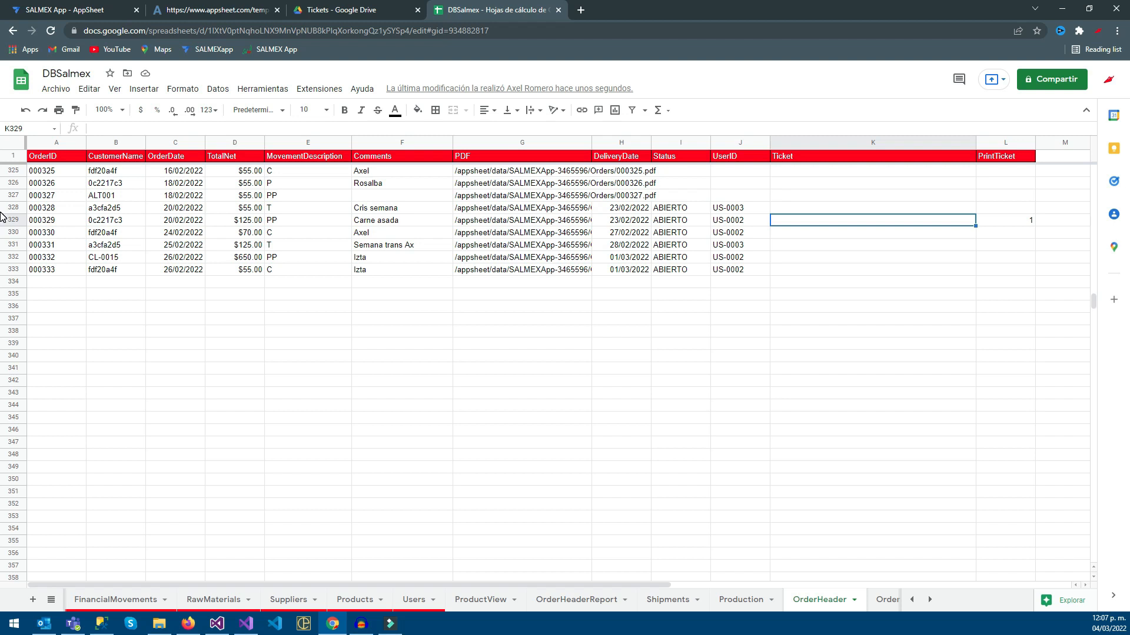
click(2, 4)
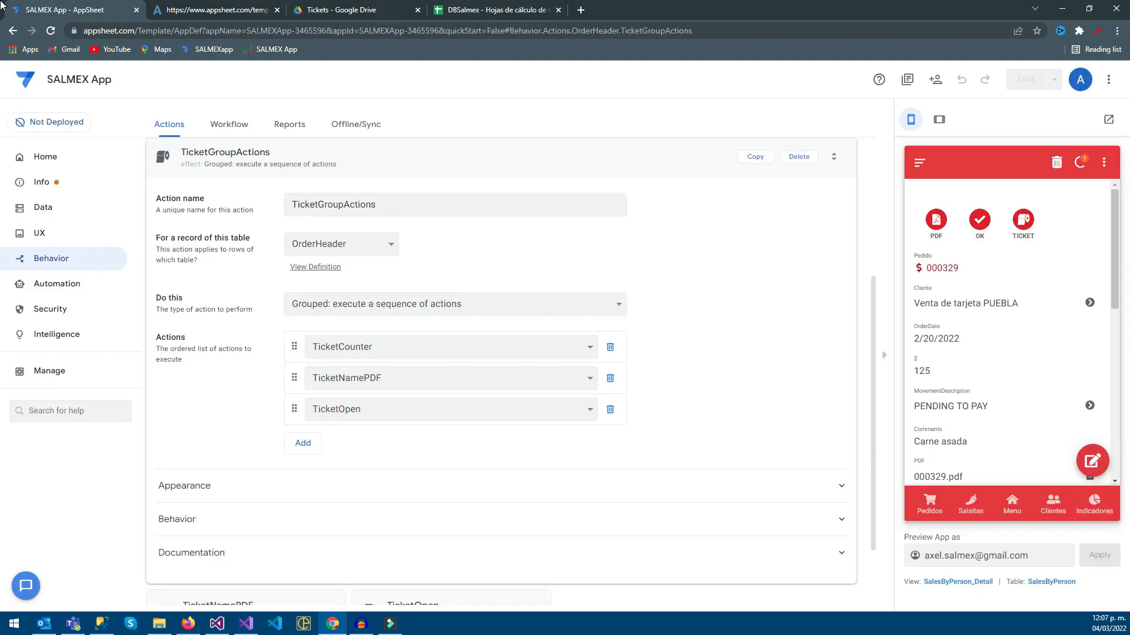
click(478, 7)
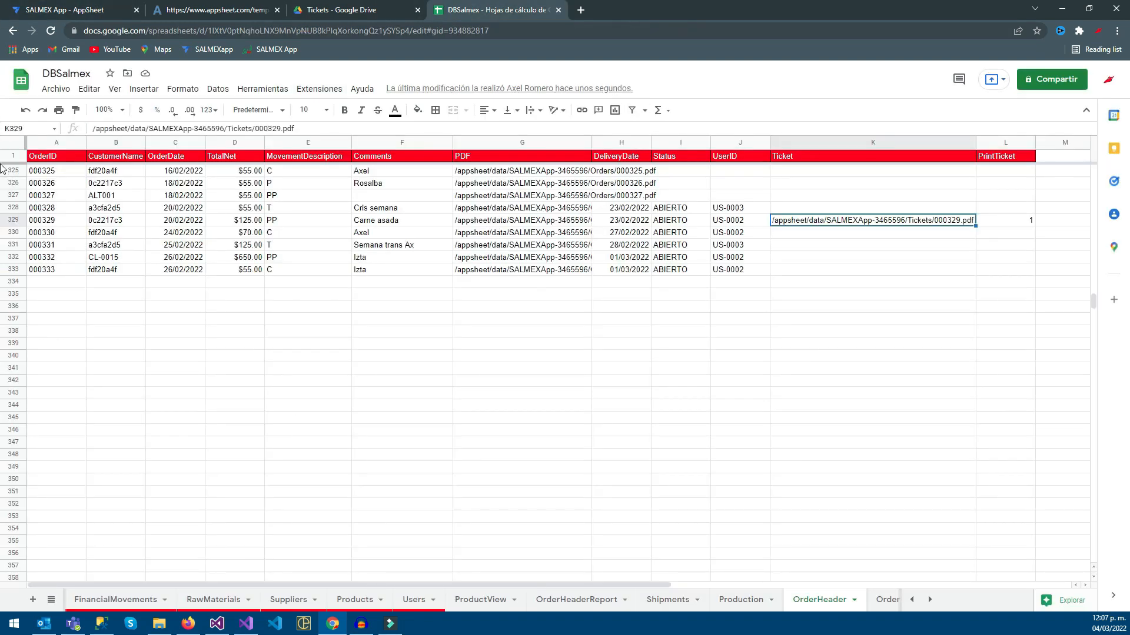
click(335, 6)
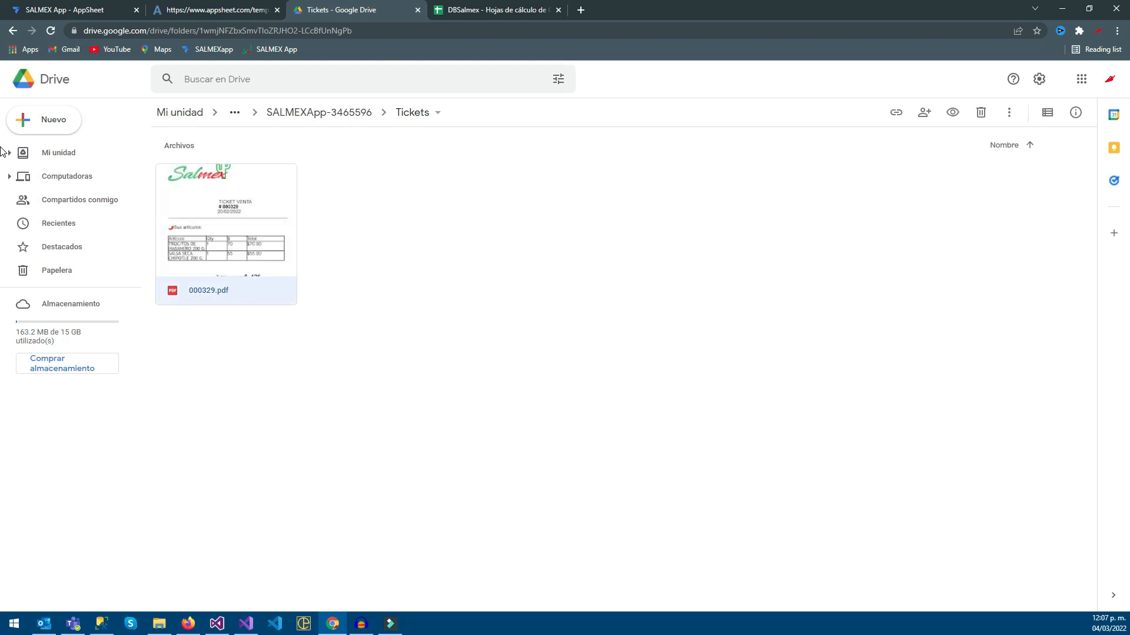
Close the opened ticket file page, rerun the TICKET action on the same order in AppSheet, and close the resulting page
key(ctrl+1)
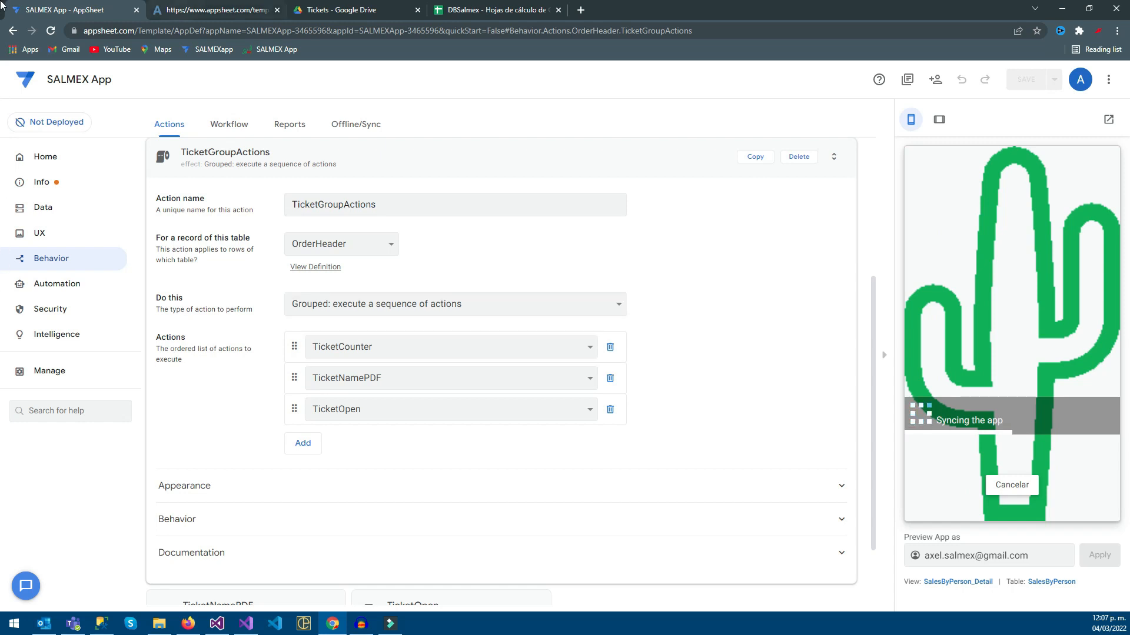
key(ctrl+3)
key(ctrl+1)
key(ctrl+2)
key(ctrl+w)
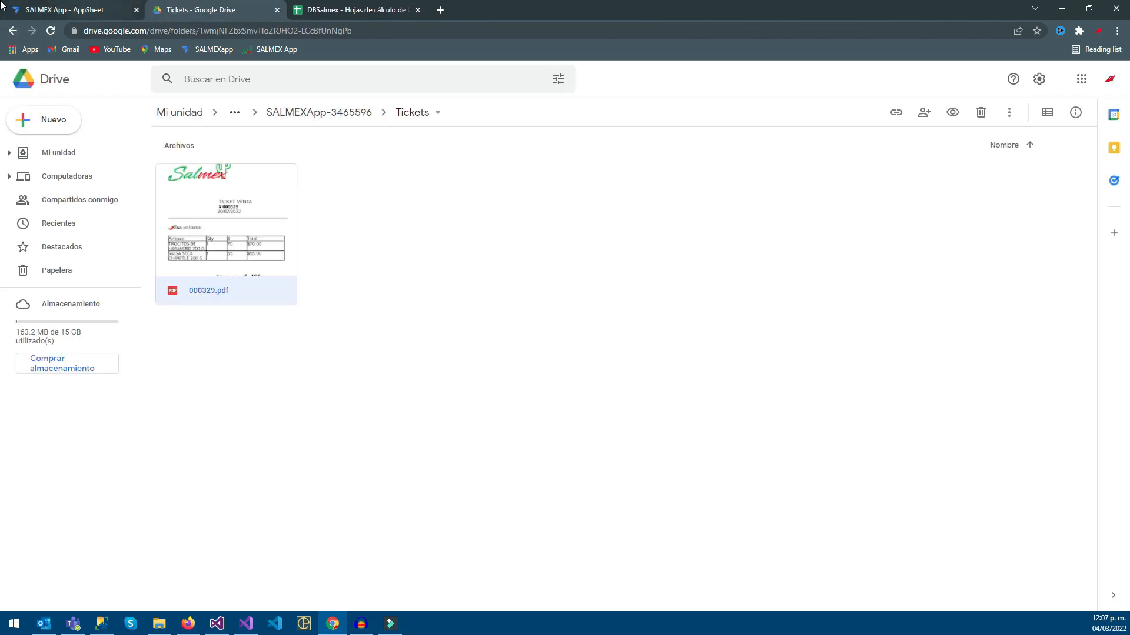
key(ctrl+1)
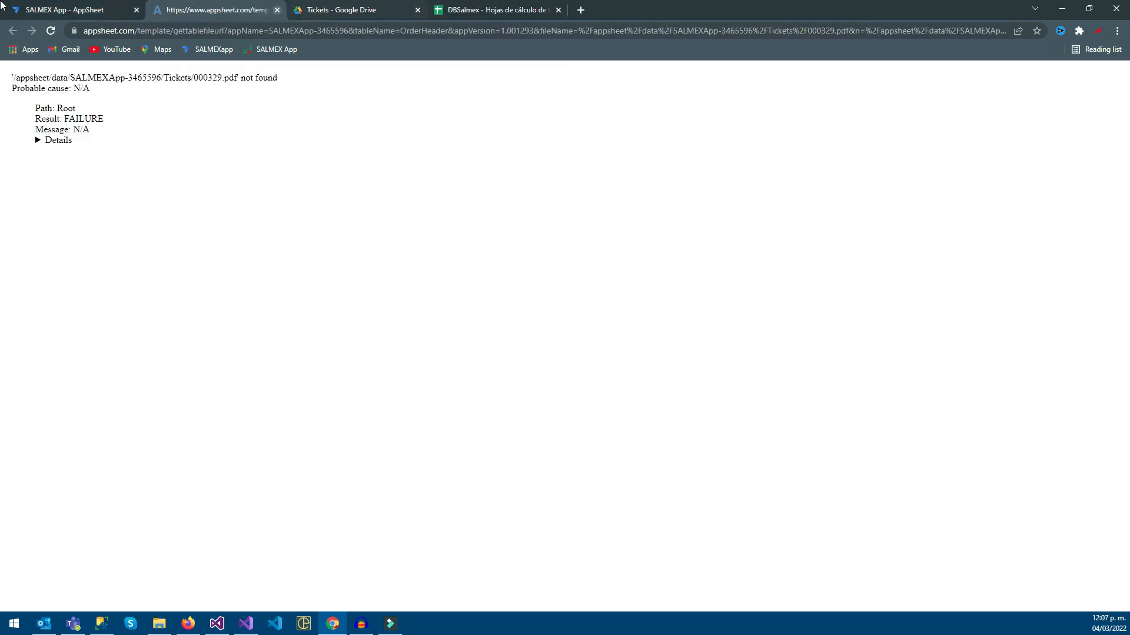
key(ctrl+w)
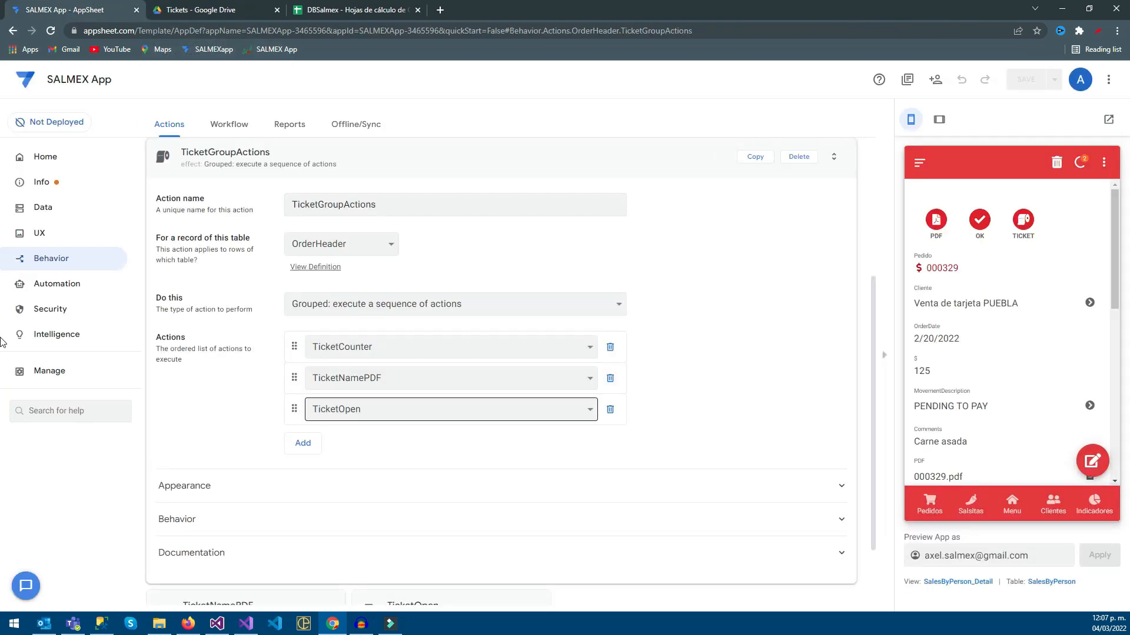
Collapse TicketGroupActions, enable Require Image and File URL Signing in the security options, and save the app
click(412, 156)
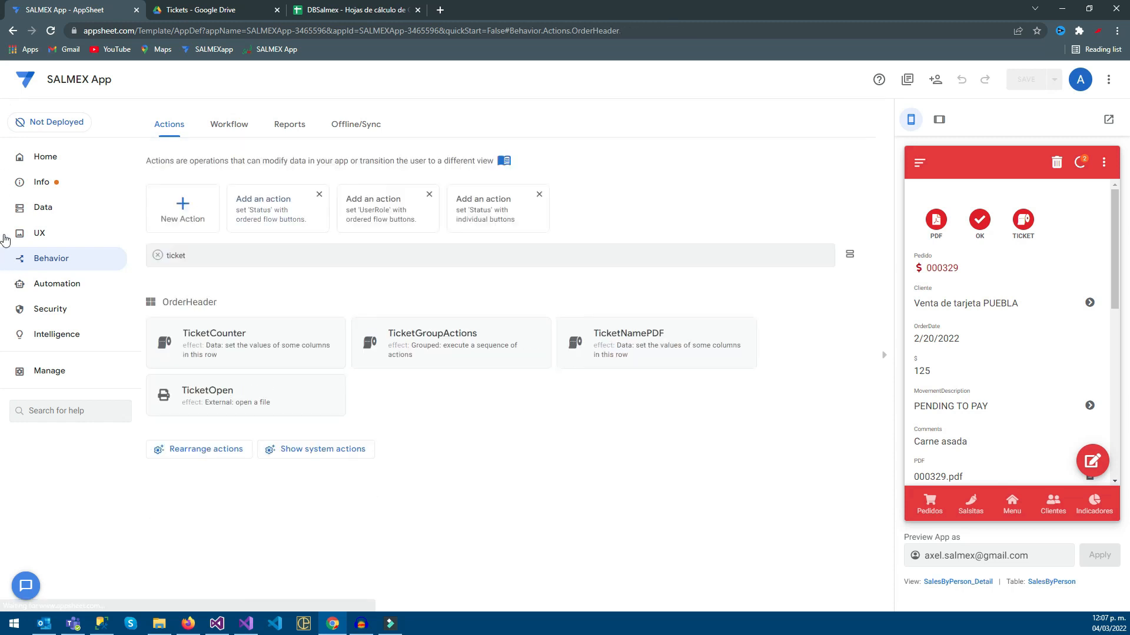
click(50, 309)
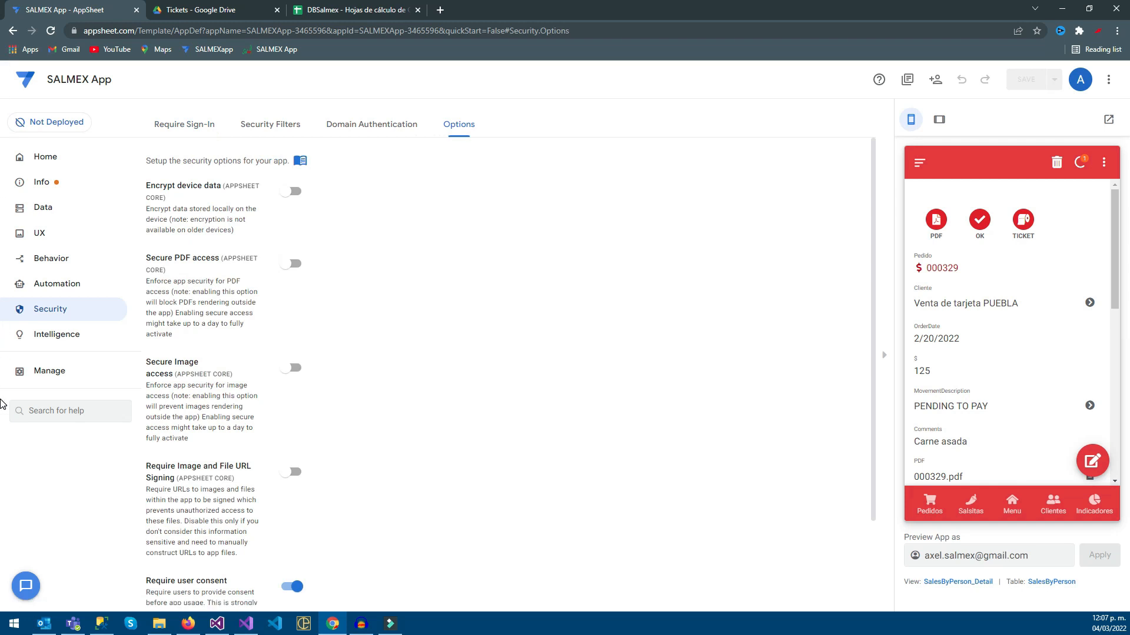
drag(161, 466, 229, 466)
drag(0, 389, 1, 393)
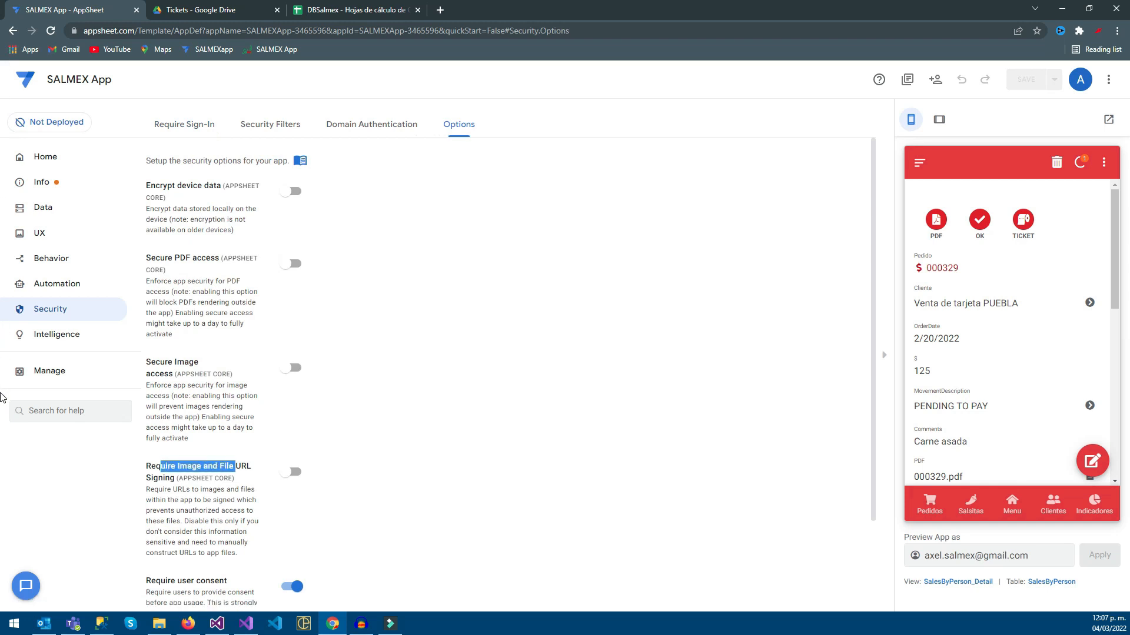
drag(158, 478, 170, 479)
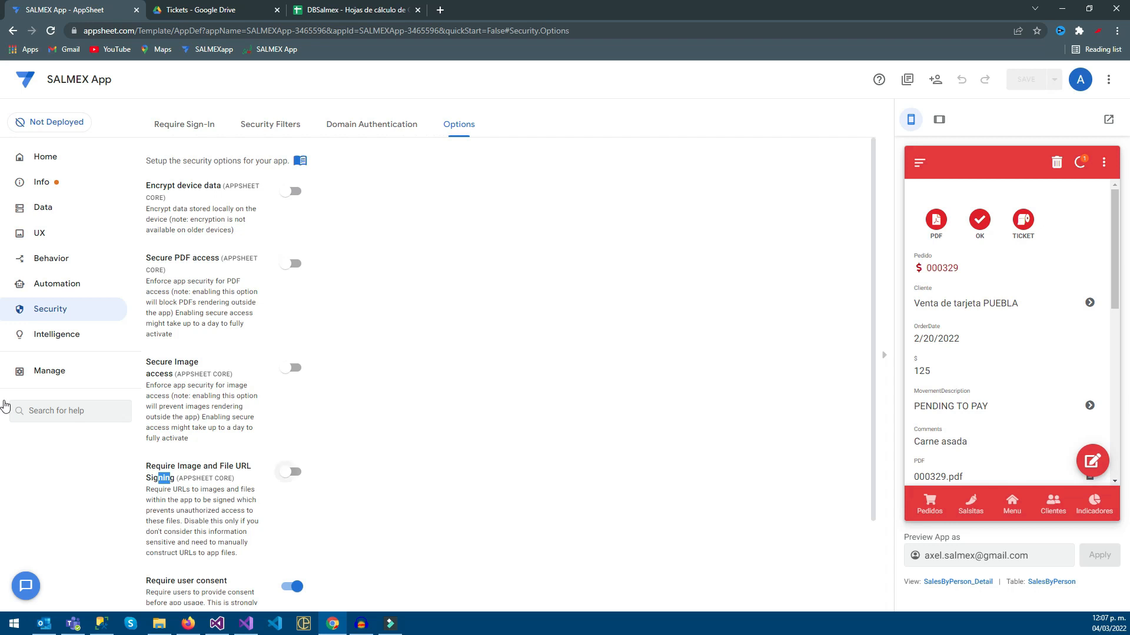
click(291, 472)
key(ctrl+s)
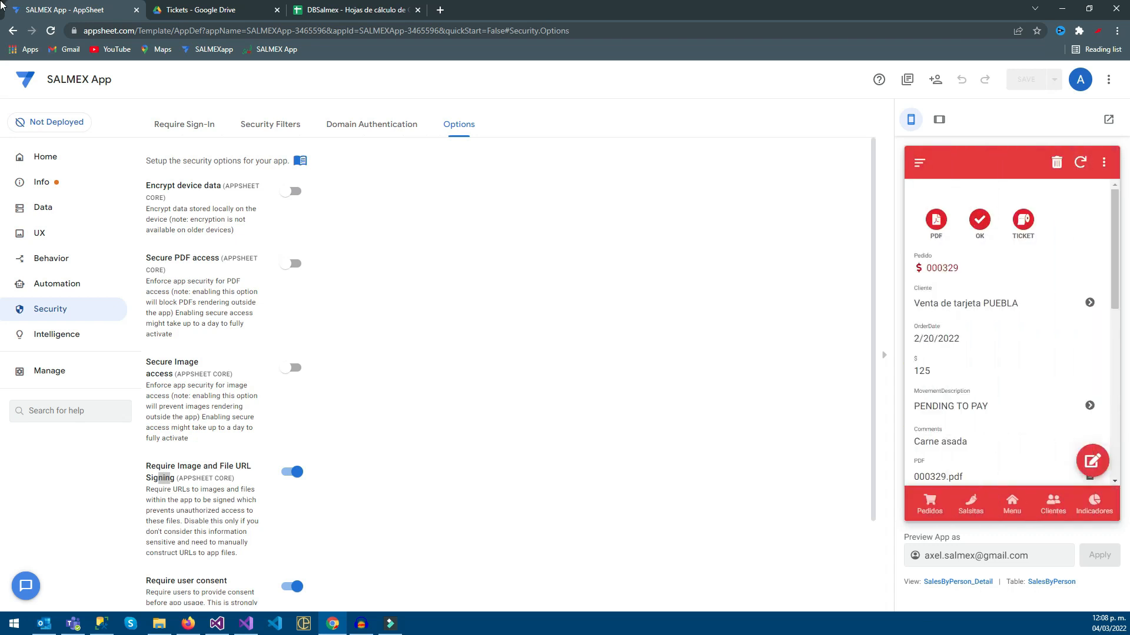
Check the Drive Tickets folder, run the TICKET action again with URL signing enabled, and close the file page it opens
key(ctrl+Tab)
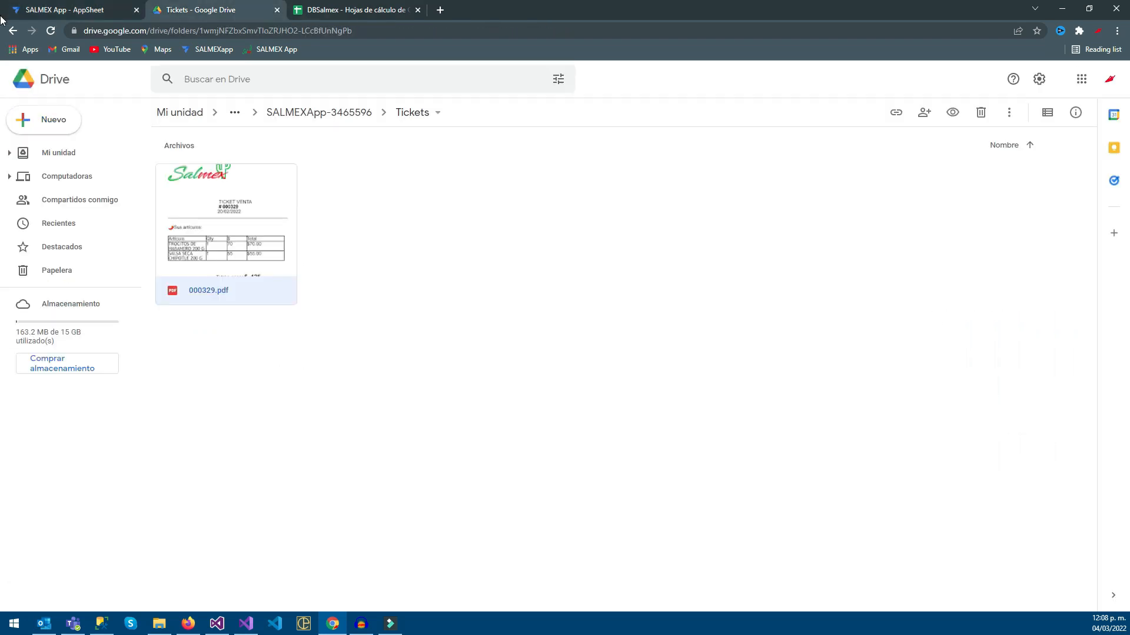
key(ctrl+shift+Tab)
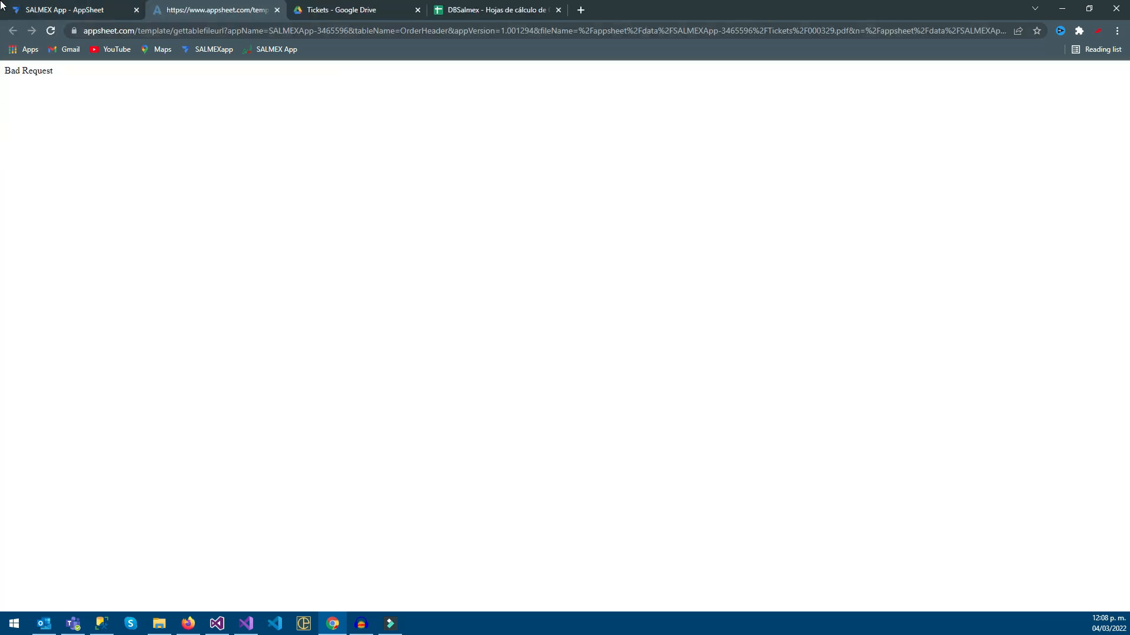
key(ctrl+w)
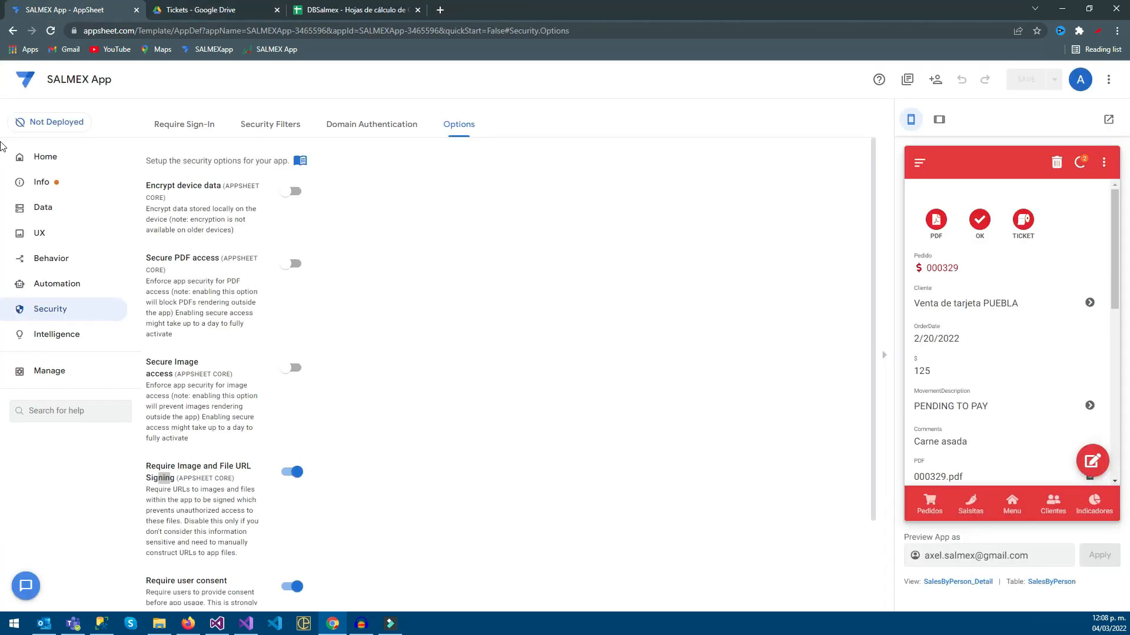
Return to the action list, try to open the PDF from the previewed order's Ticket field, and go back to AppSheet
click(51, 259)
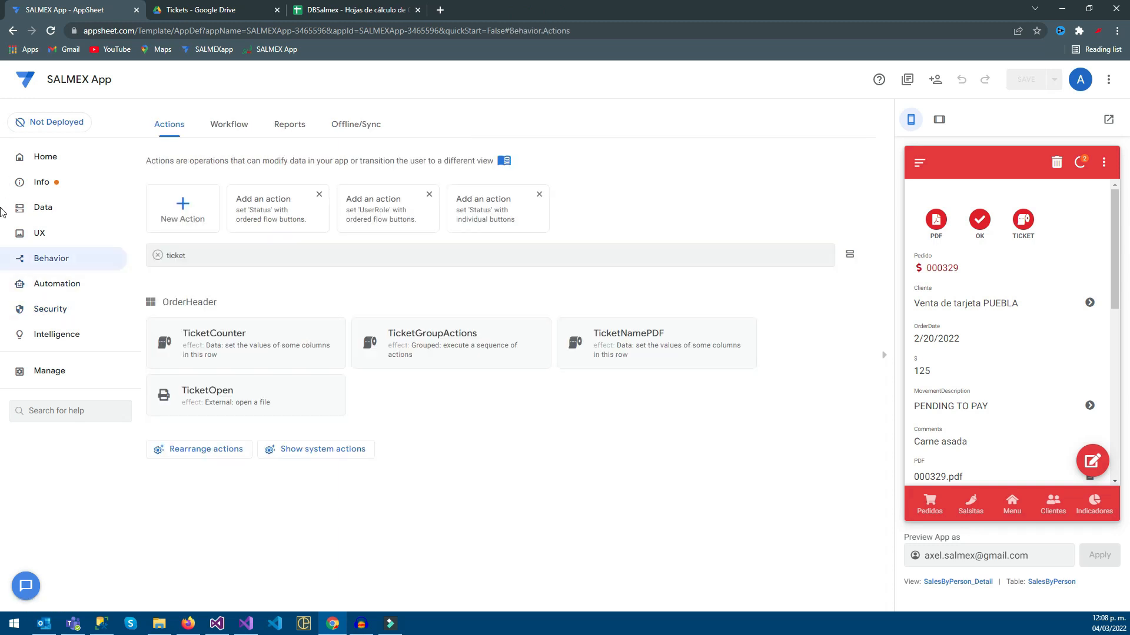
scroll(1007, 332, down, 8)
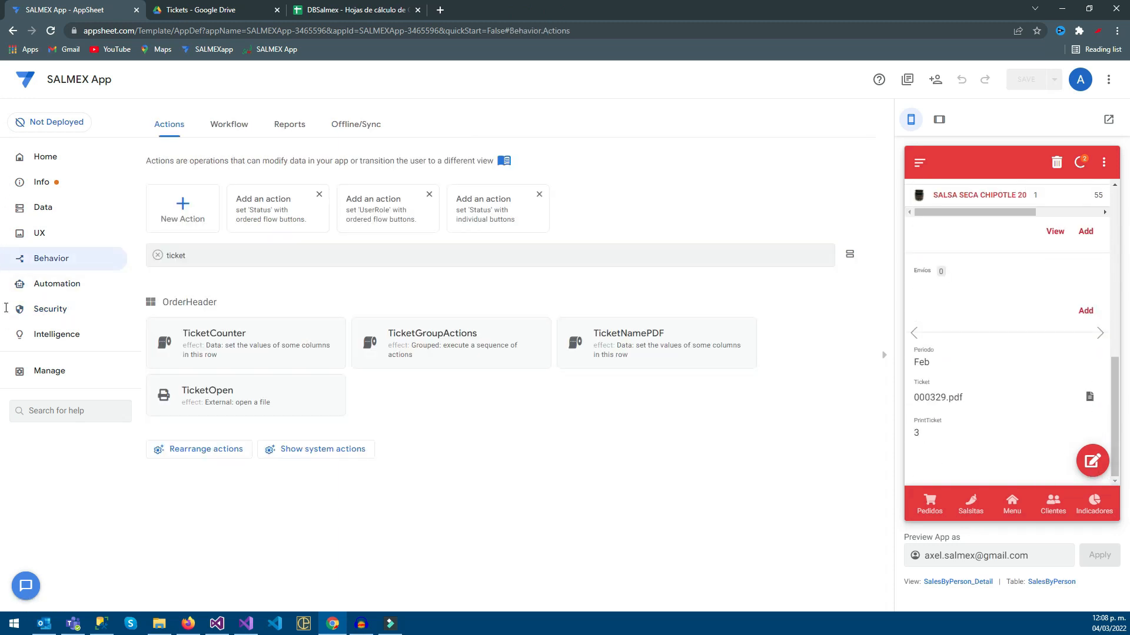
drag(914, 383, 930, 382)
click(1089, 397)
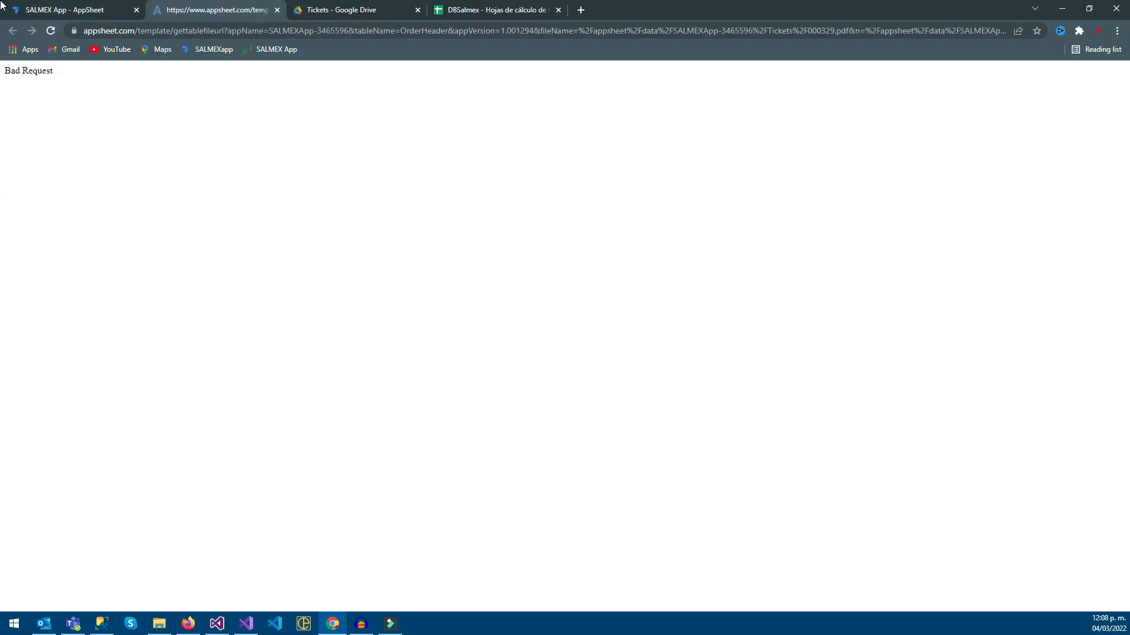
click(65, 9)
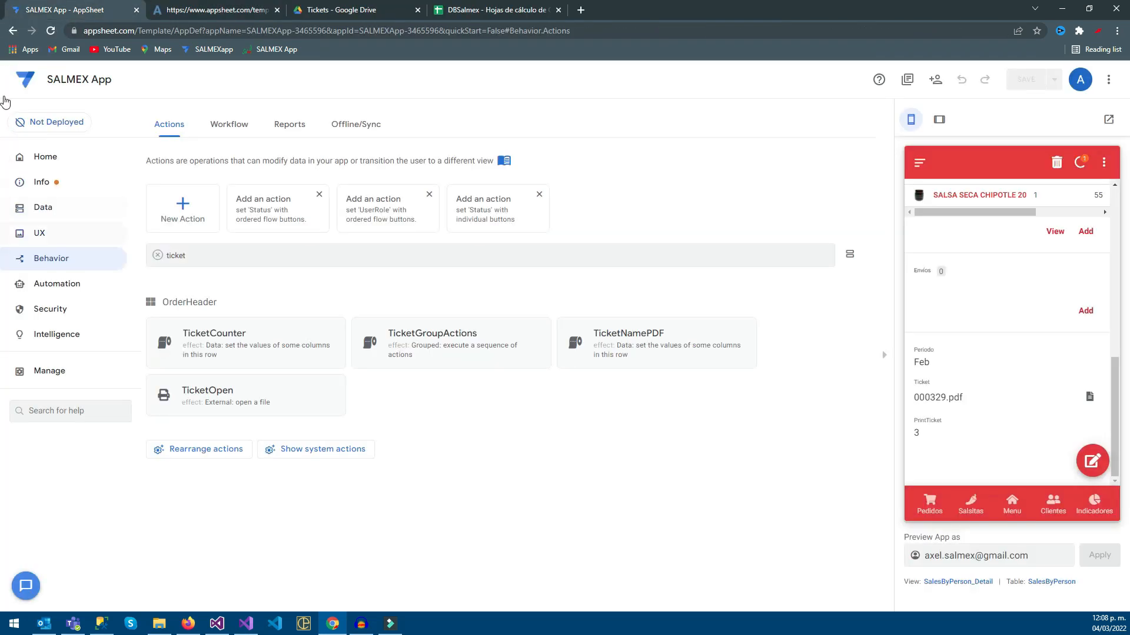
Disable Require Image and File URL Signing in the security options and save the app
click(50, 309)
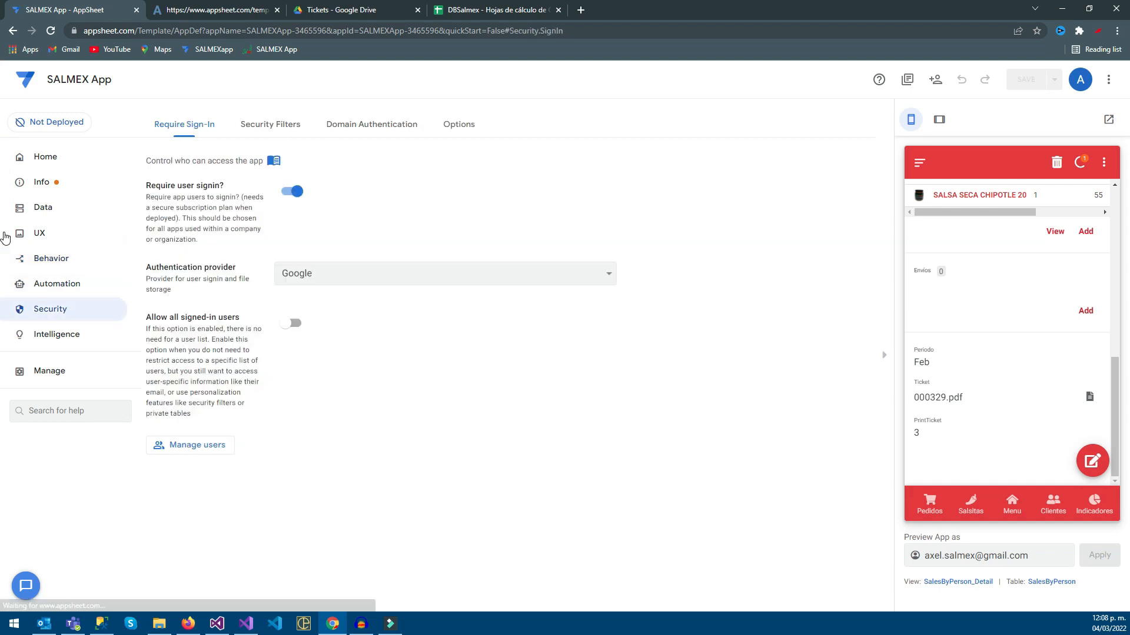
click(371, 124)
click(458, 124)
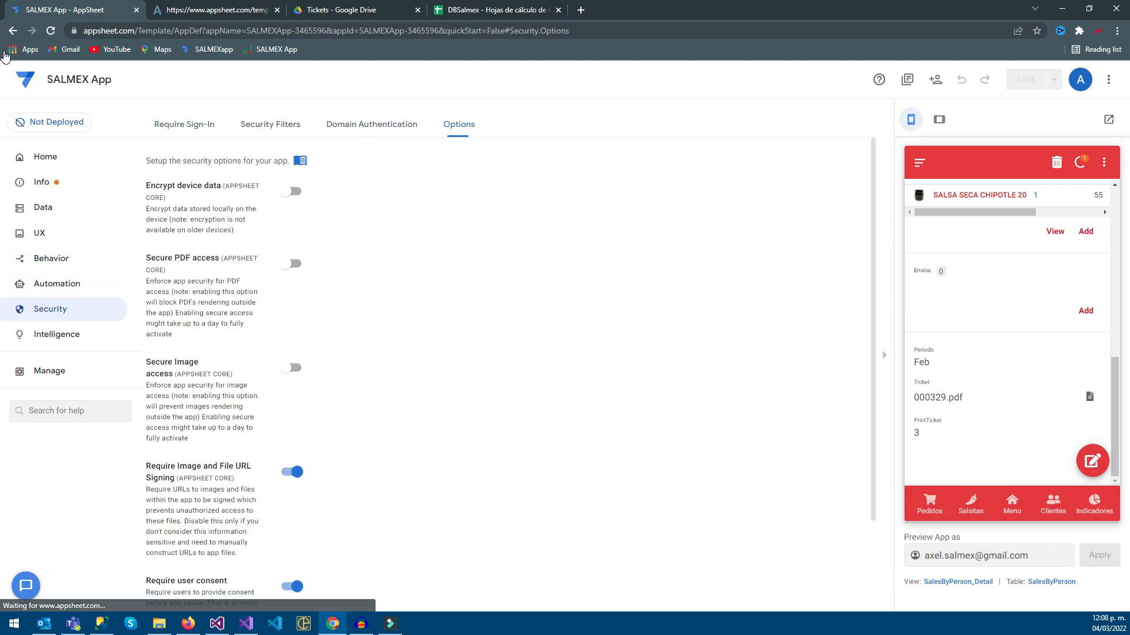
click(293, 472)
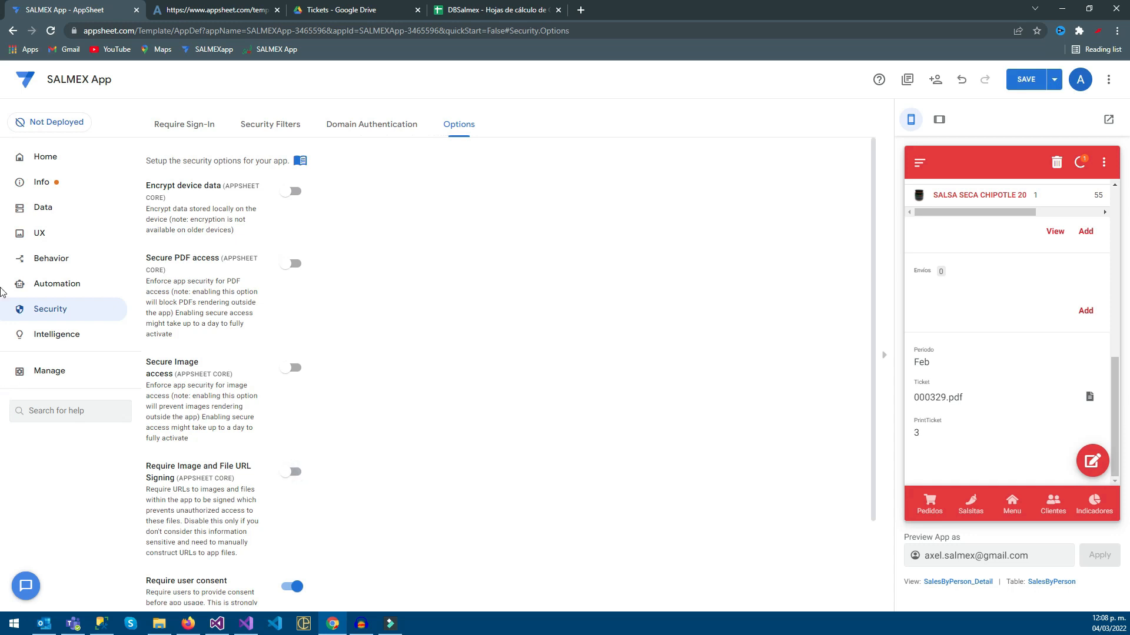
click(1026, 79)
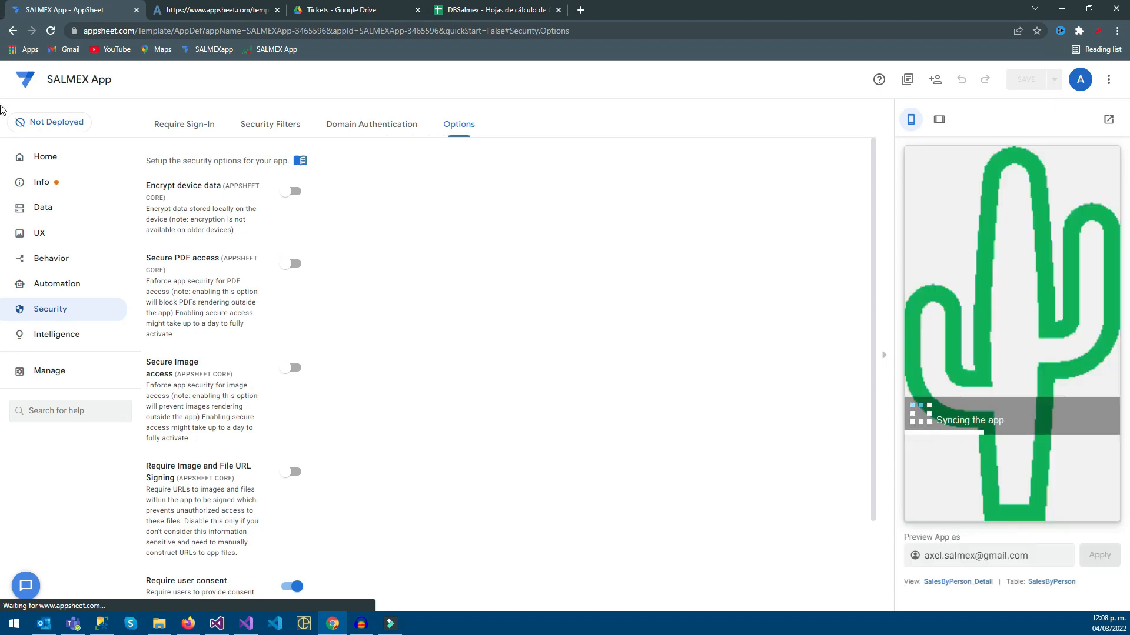
Check the Tickets folder in Drive, return to AppSheet, and view the ticket PDF from the previewed order's Ticket field
click(343, 10)
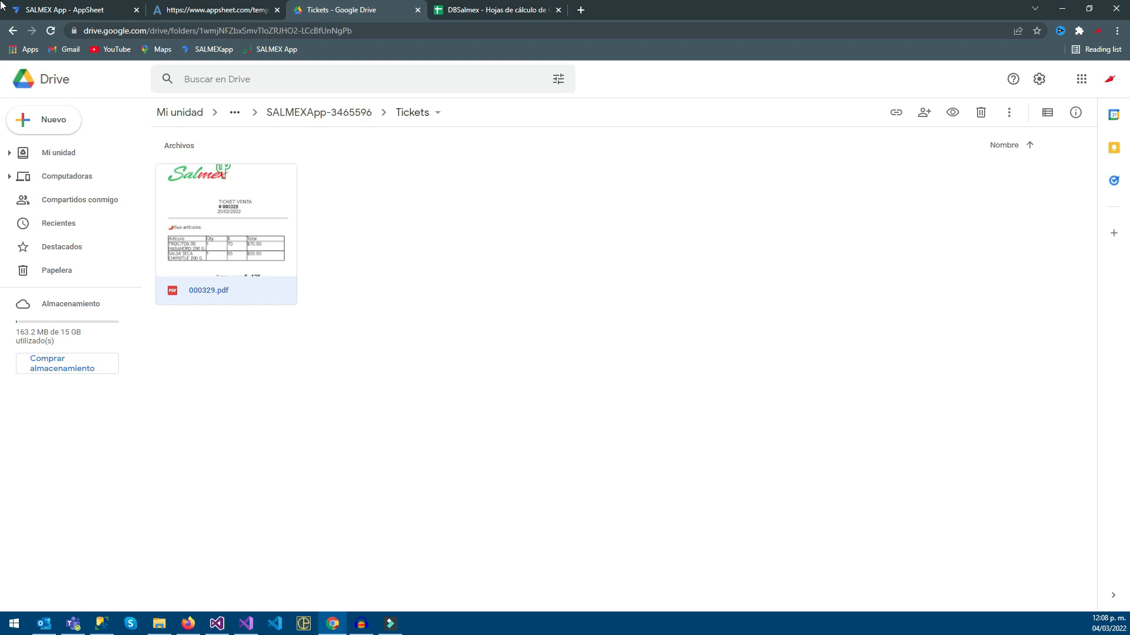
click(65, 10)
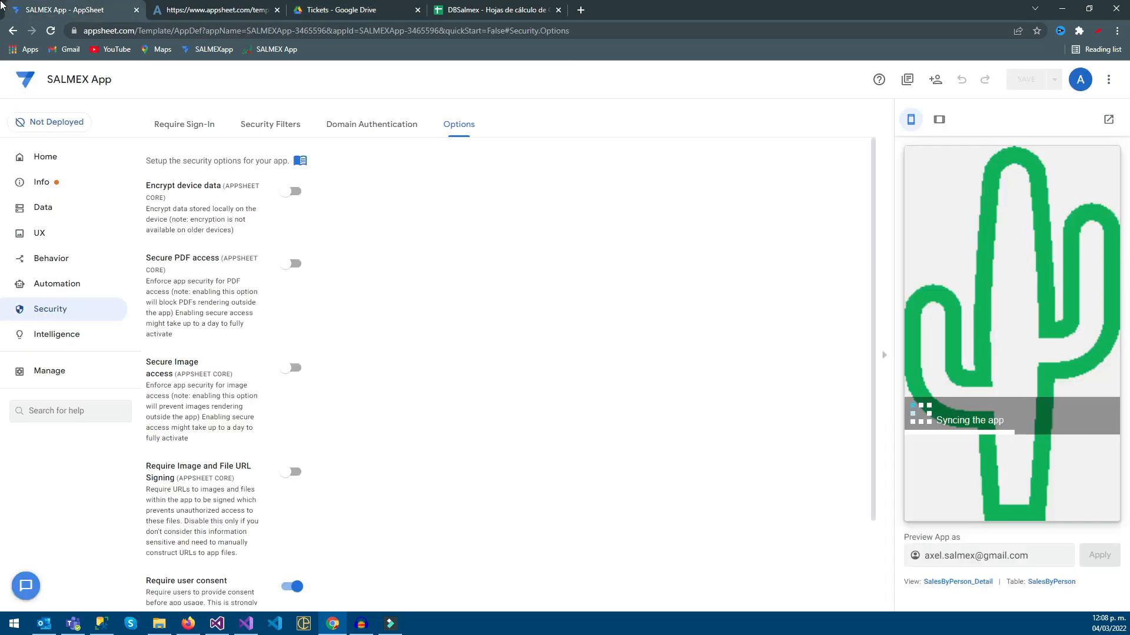
scroll(1012, 353, down, 8)
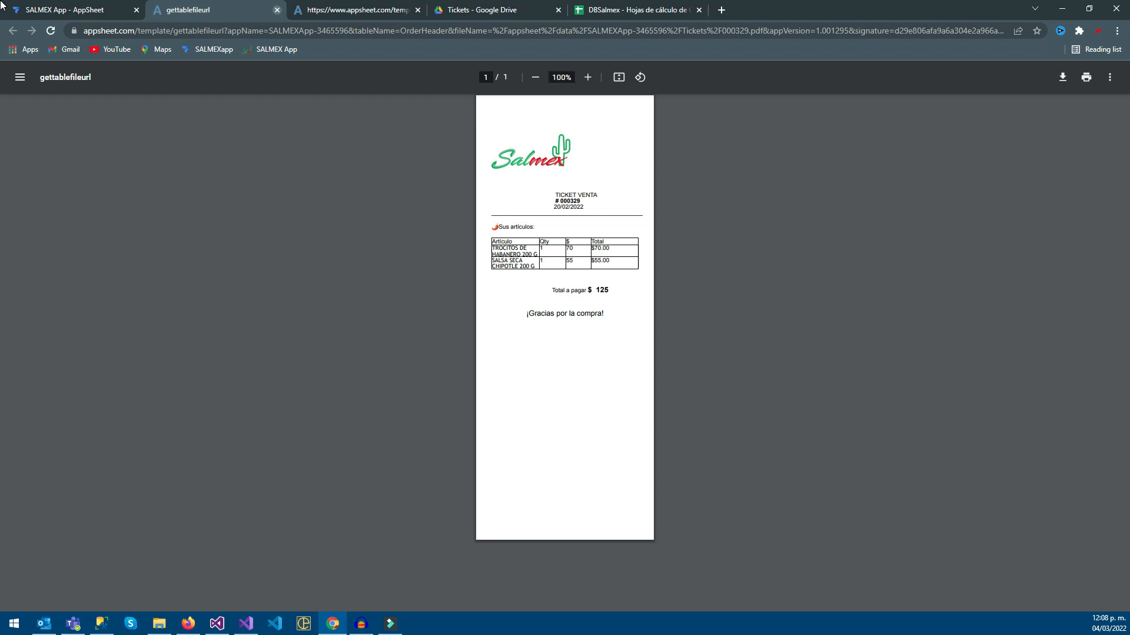
Close both opened ticket file pages and return to the ticket action list in AppSheet
click(277, 10)
click(257, 10)
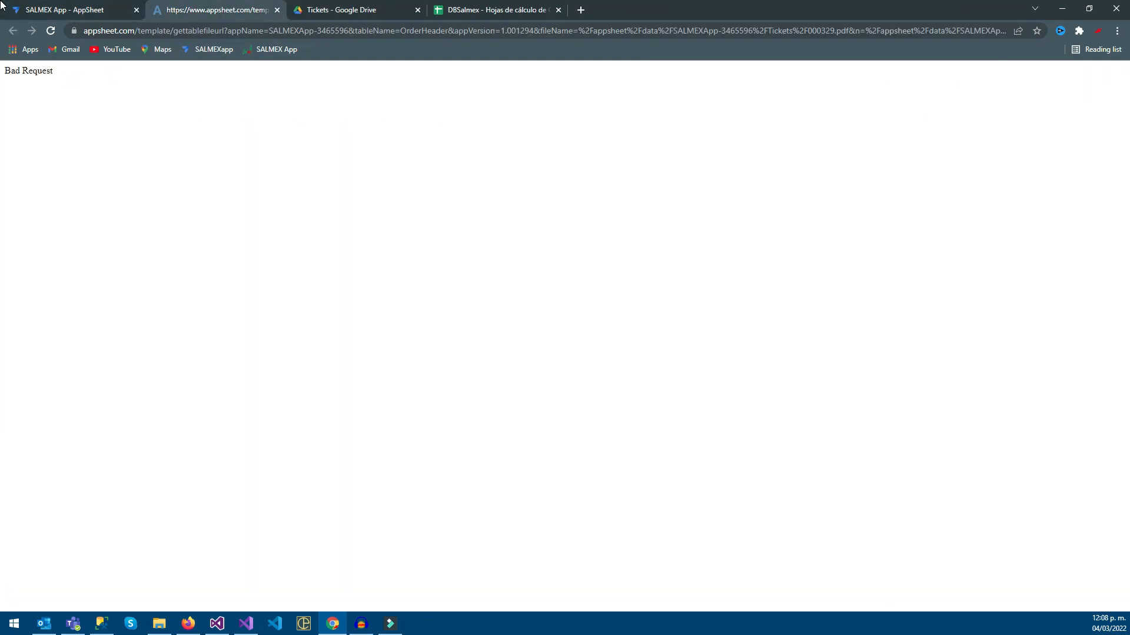
click(277, 10)
click(88, 10)
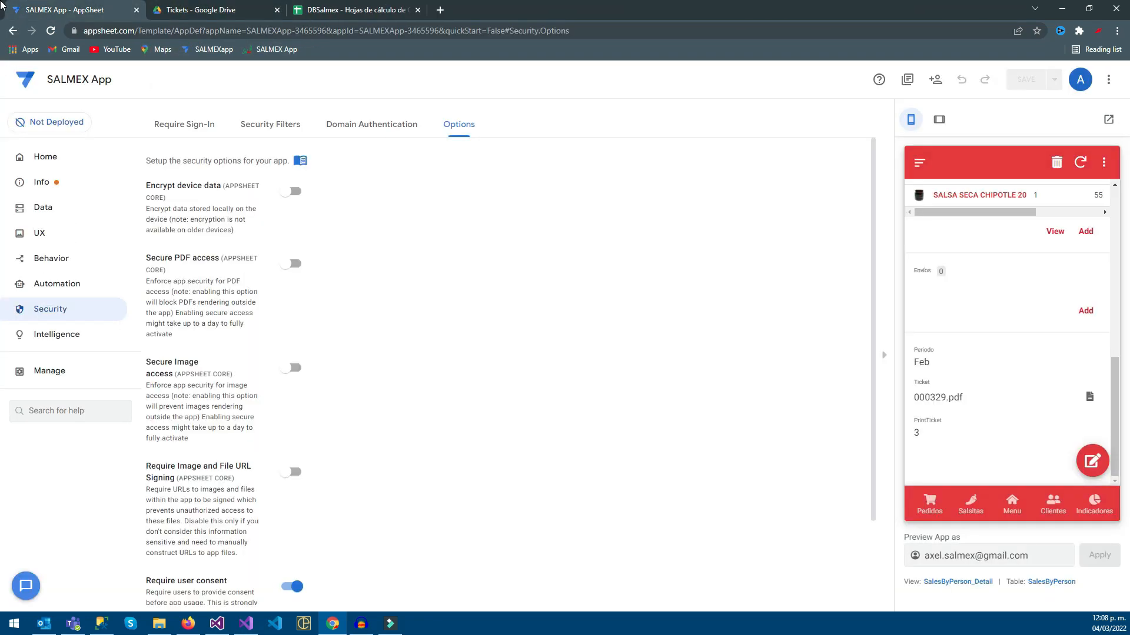
click(51, 259)
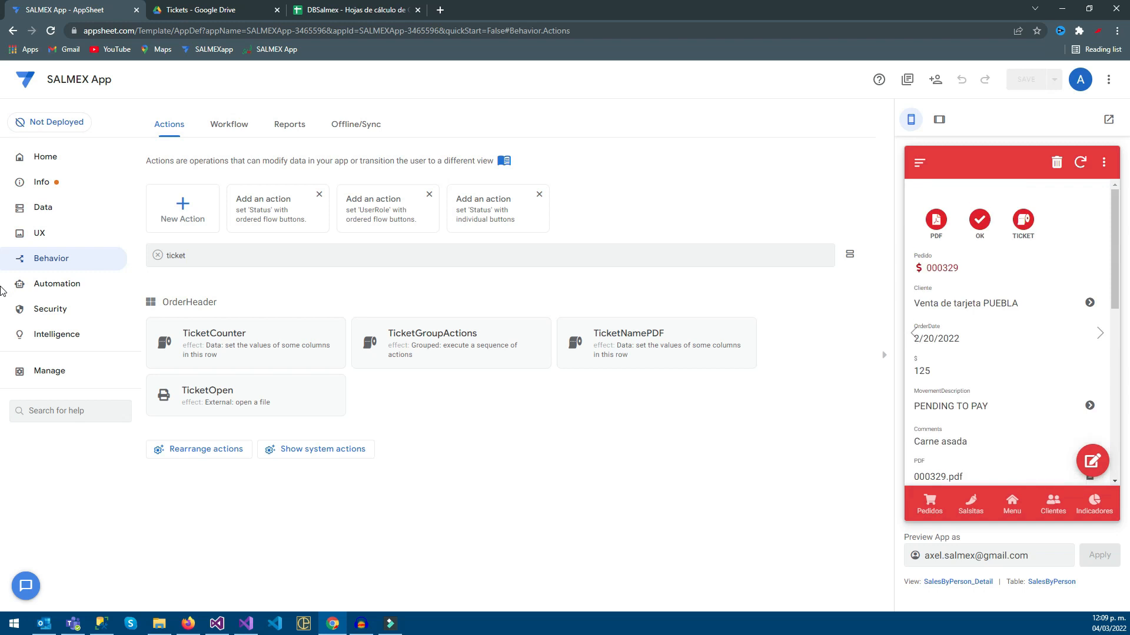
Remove TicketOpen from the sequence of actions executed by TicketGroupActions
click(246, 393)
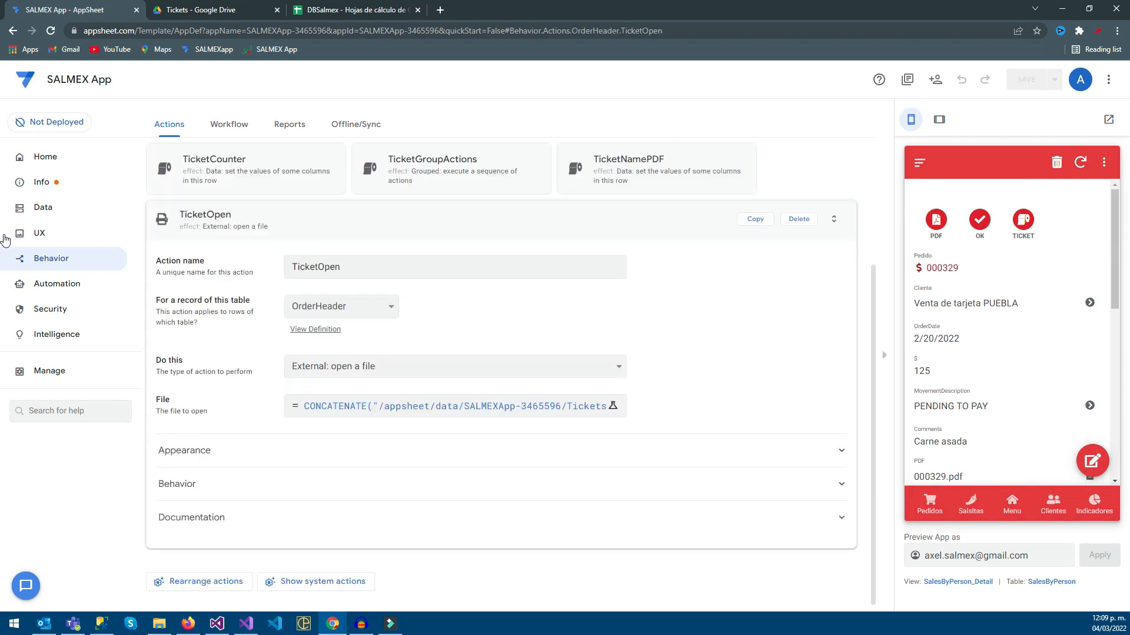
scroll(341, 309, up, 1)
click(423, 219)
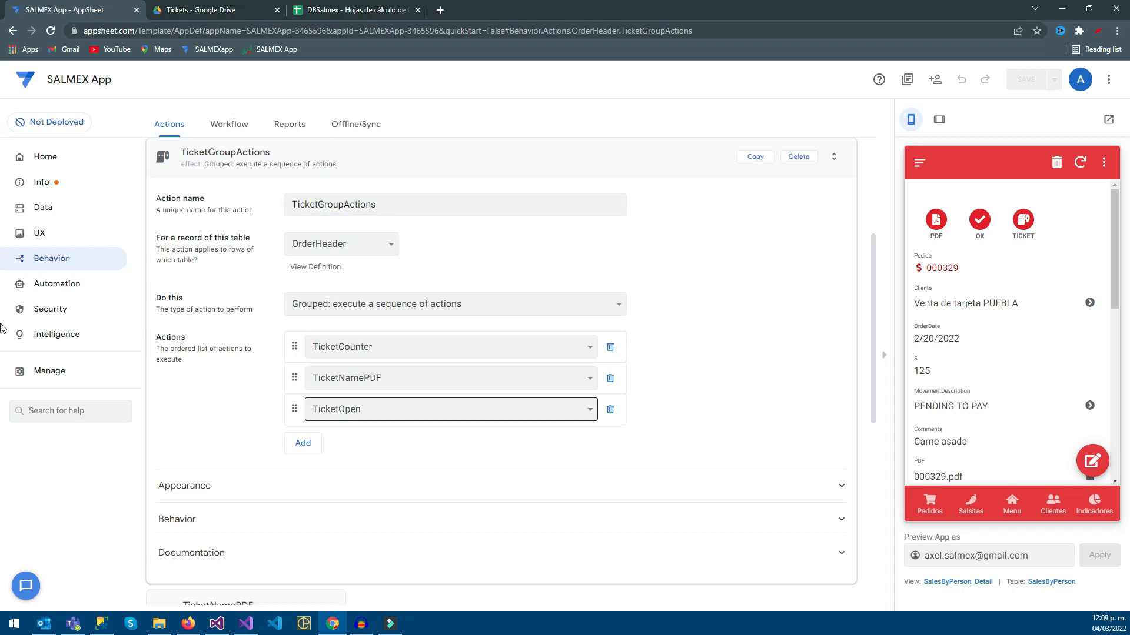
click(610, 409)
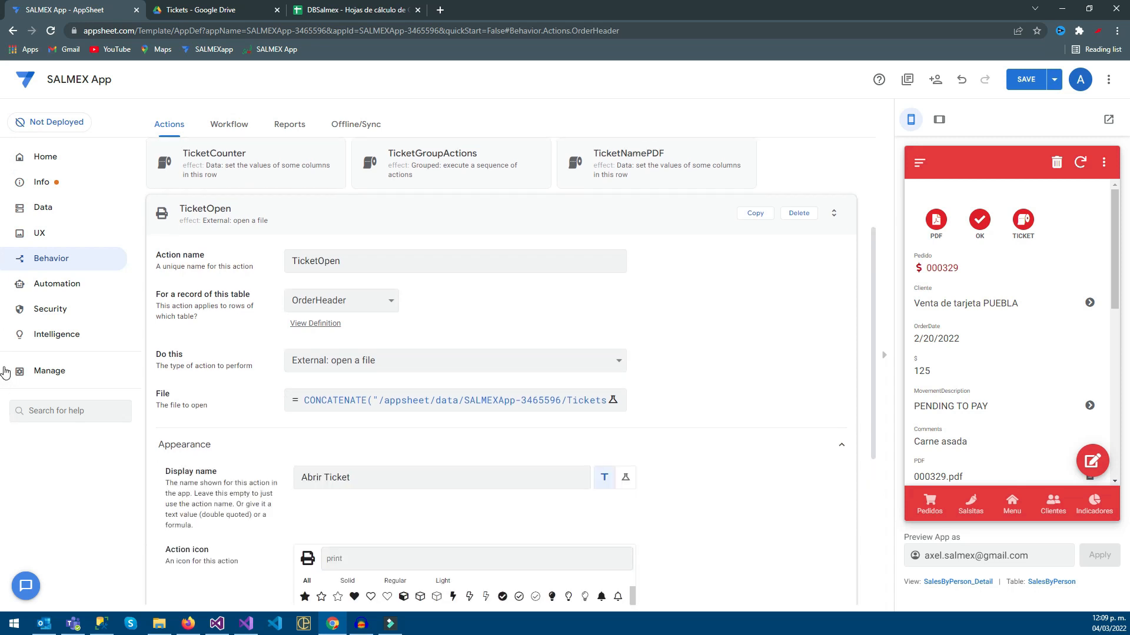
Set the TicketOpen action's prominence to Display overlay and expand its Behavior settings to examine the condition
click(335, 474)
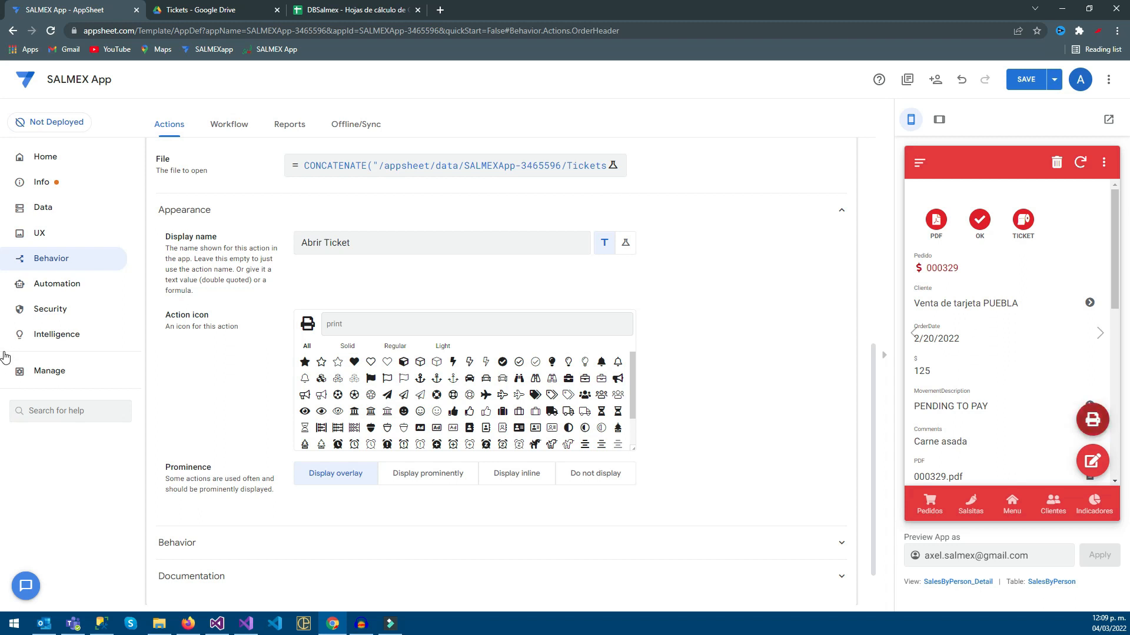
scroll(501, 377, down, 1)
click(177, 484)
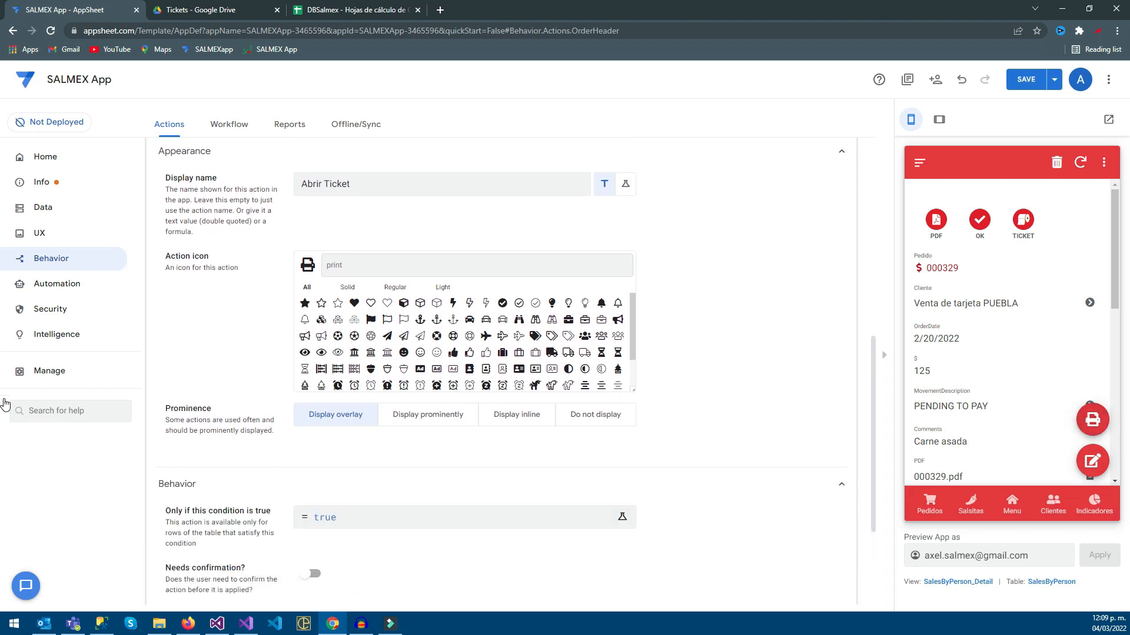
scroll(500, 376, down, 1)
scroll(500, 377, down, 1)
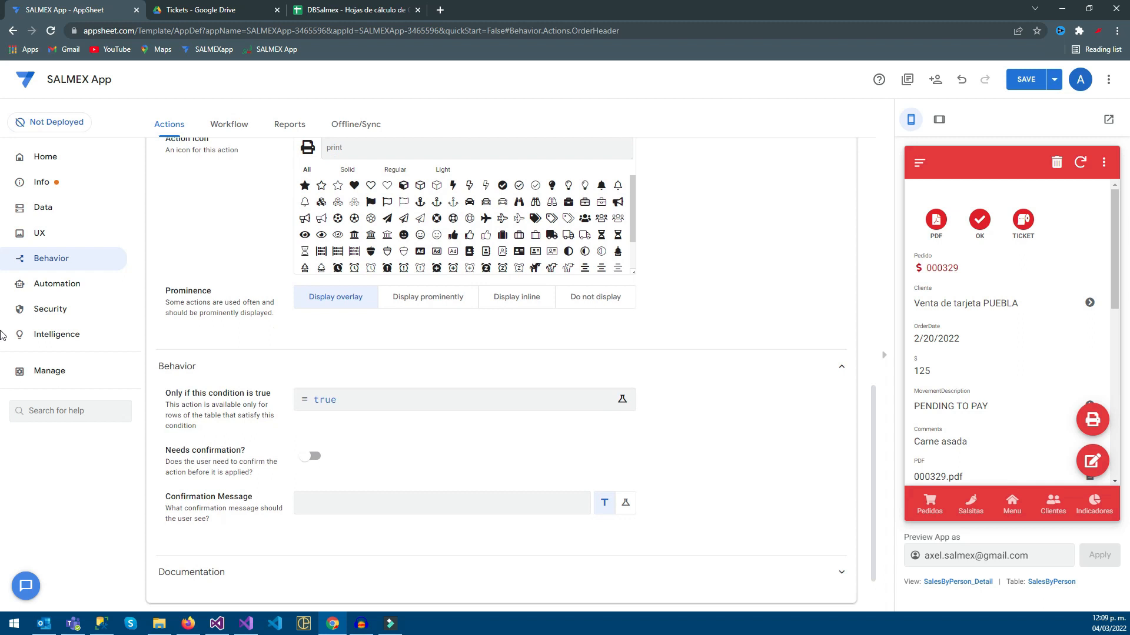
mouse_move(171, 393)
mouse_down()
mouse_move(272, 393)
mouse_move(230, 406)
mouse_move(247, 406)
mouse_move(242, 416)
mouse_up()
click(230, 410)
click(242, 415)
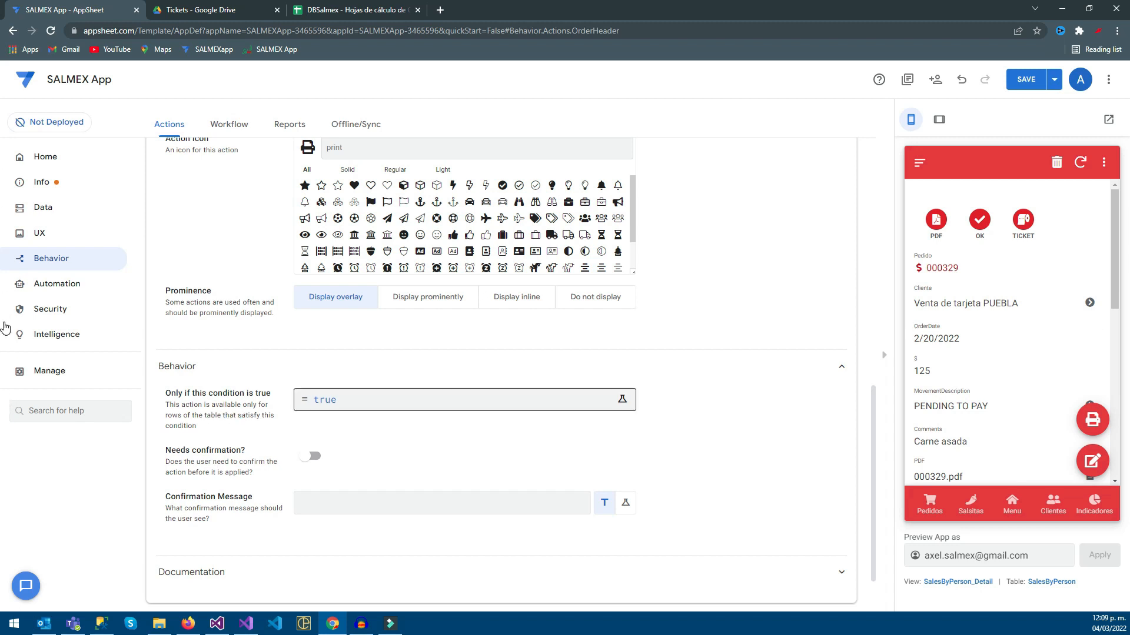
Open the first order in the previewed Pedidos list and check its order number and Abrir Ticket action
click(929, 503)
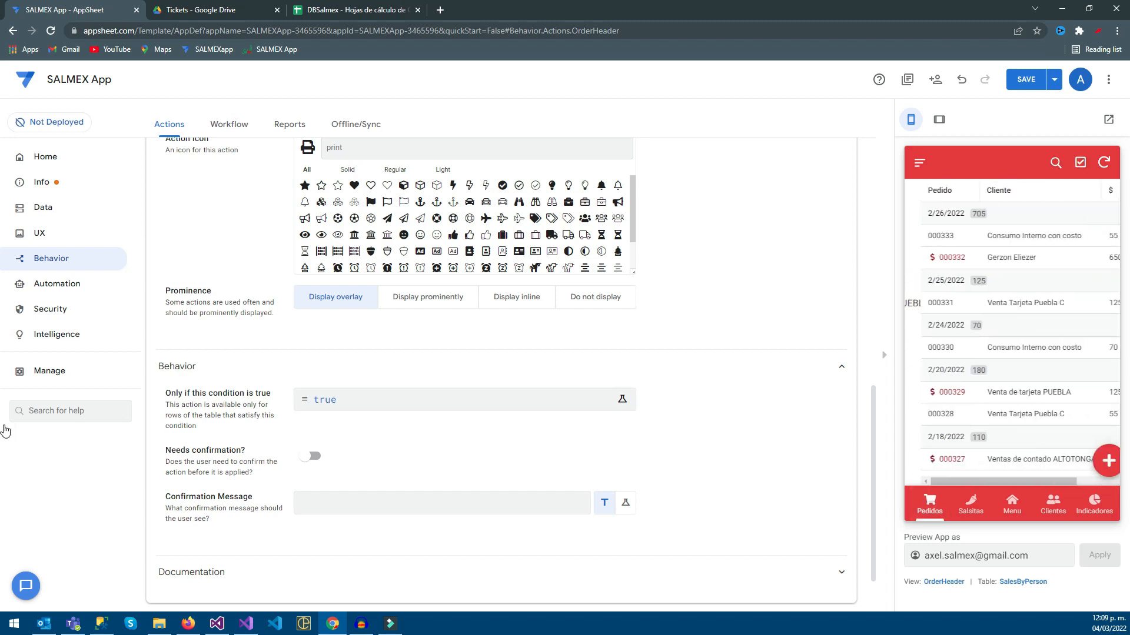
click(1000, 236)
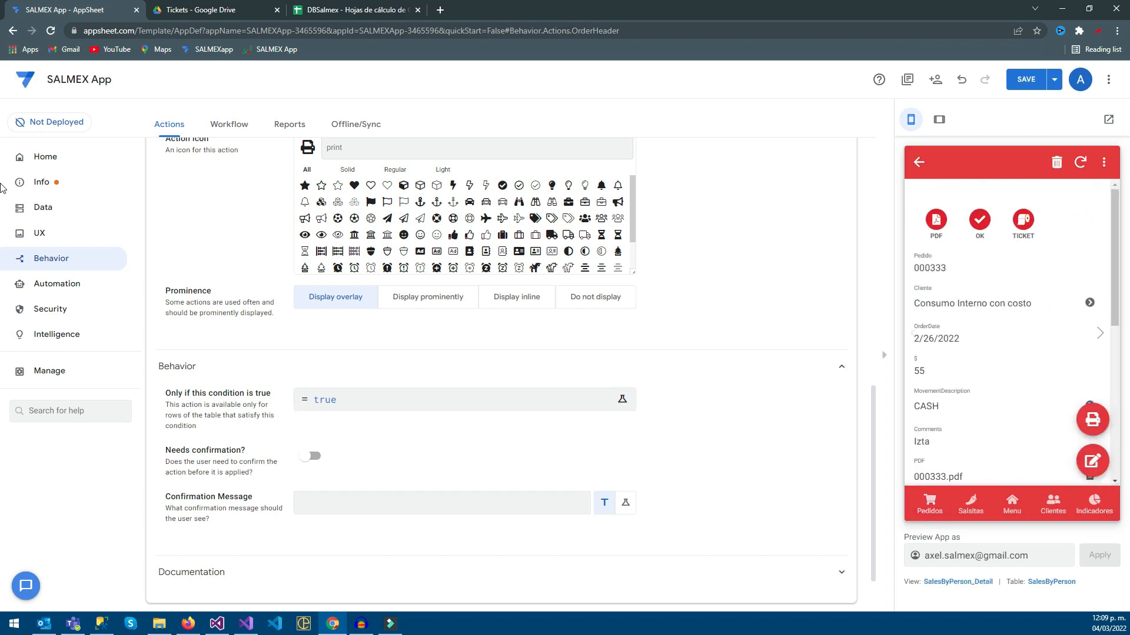
drag(935, 269, 948, 271)
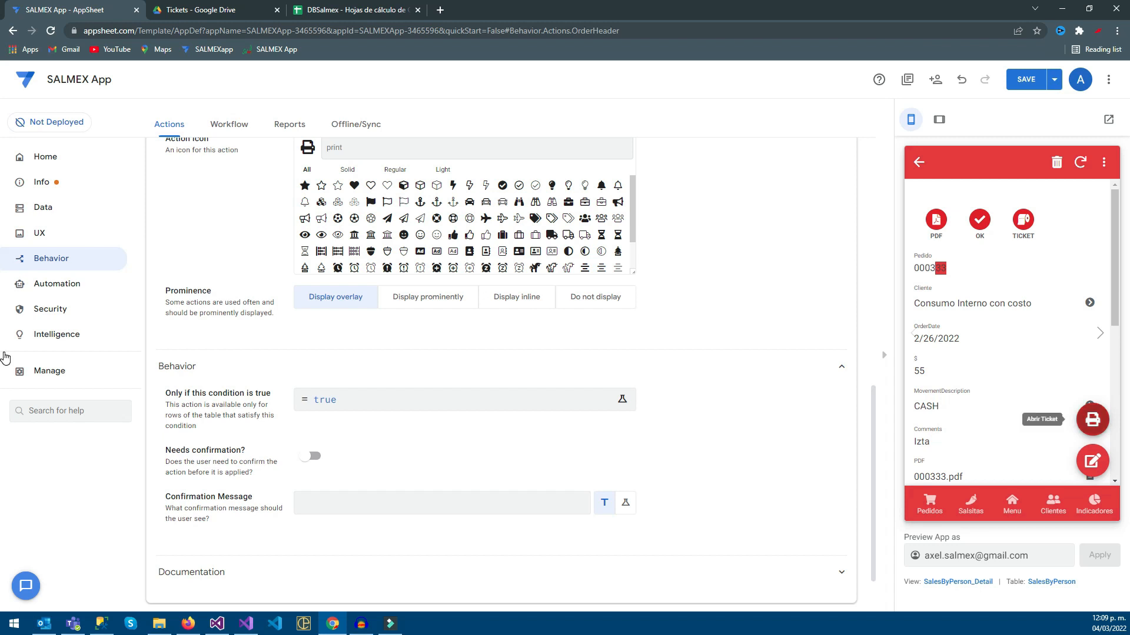
click(1092, 420)
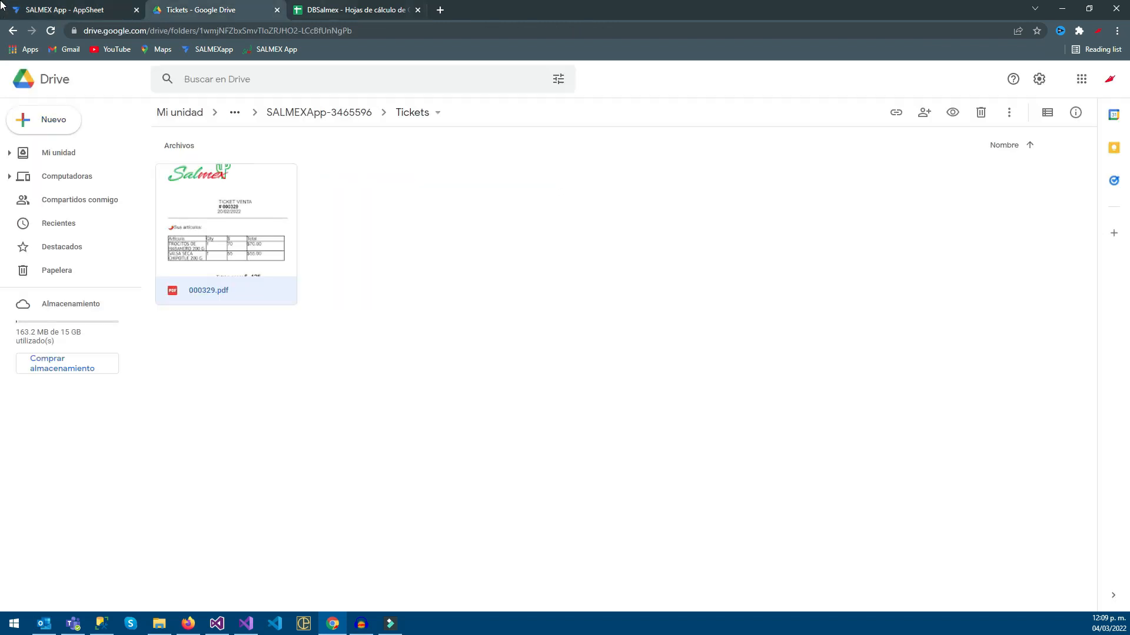
Check the Tickets folder in Drive, select row 333 in the DBSalmex OrderHeader sheet, and return to AppSheet
key(ctrl+Tab)
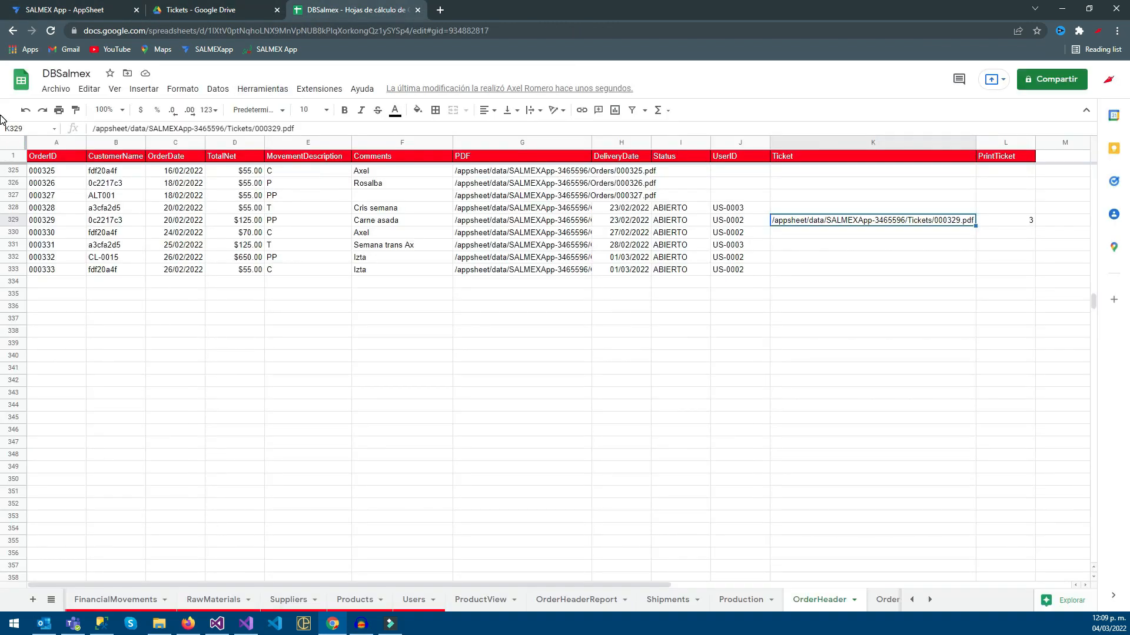
scroll(1, 127, up, 2)
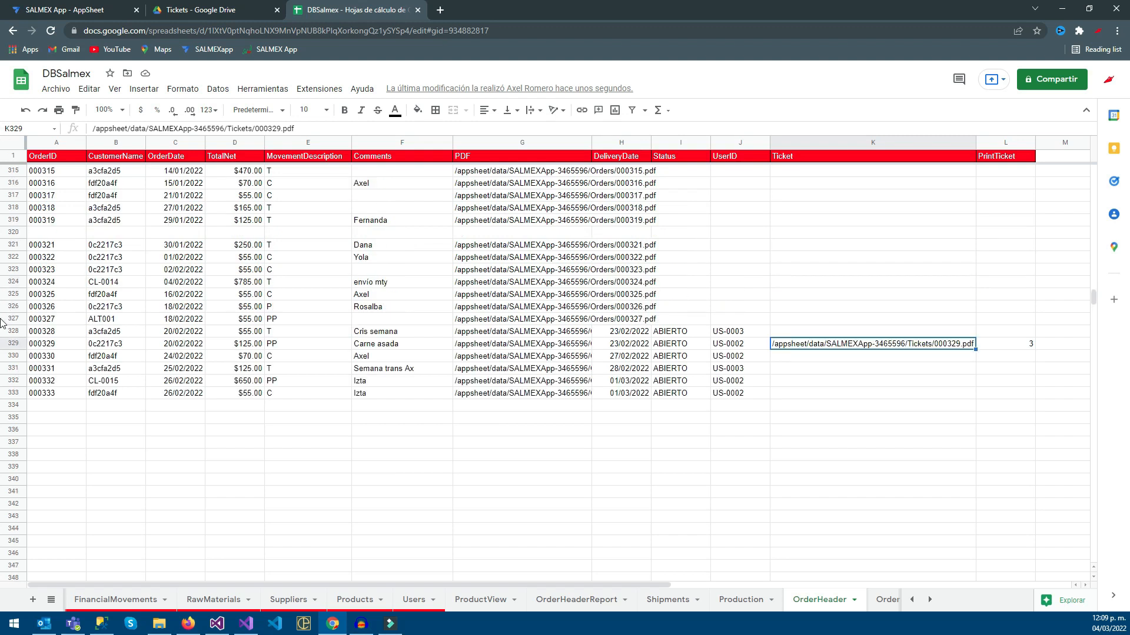
click(10, 393)
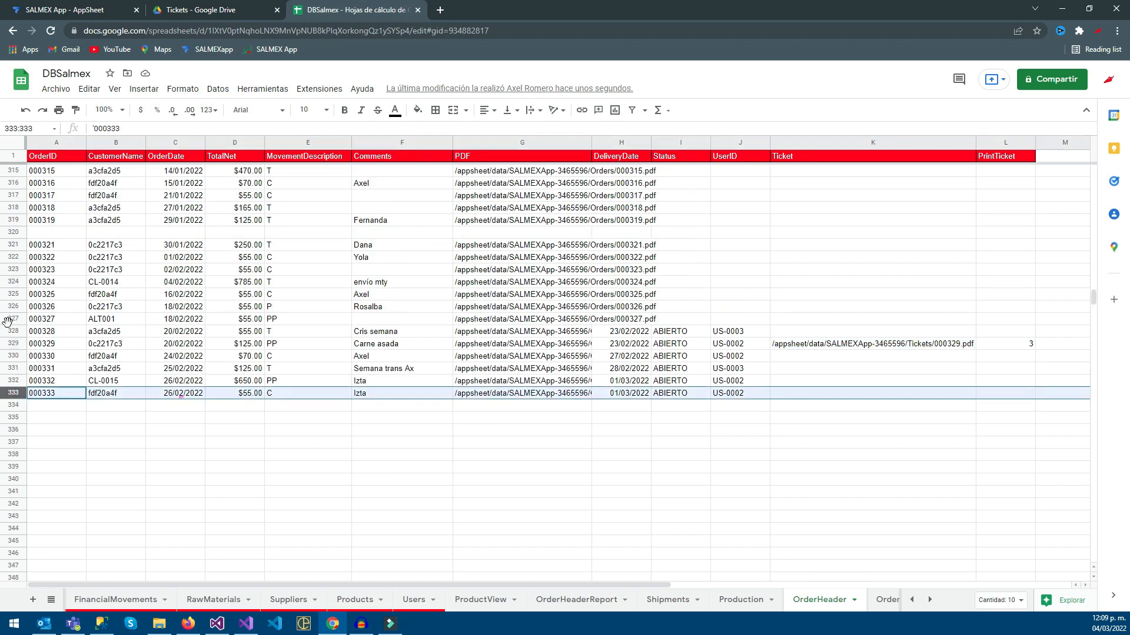
key(ctrl+shift+Tab)
key(ctrl+shift+Tab)
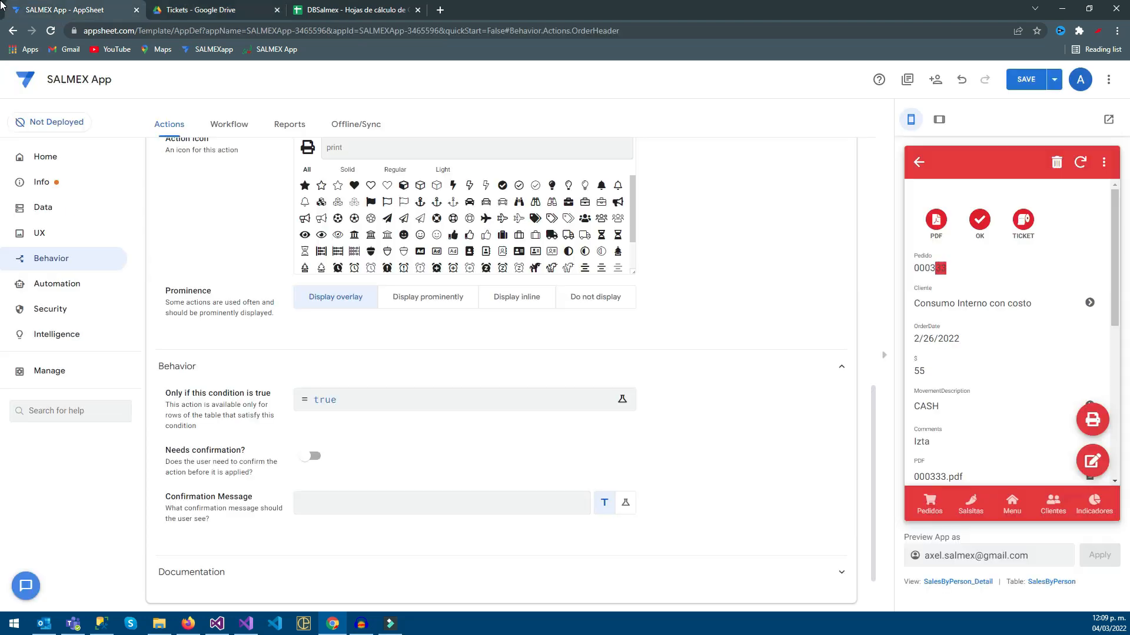
Set the TicketOpen action's condition to [PrintTicket]>=1 and save the expression
click(465, 400)
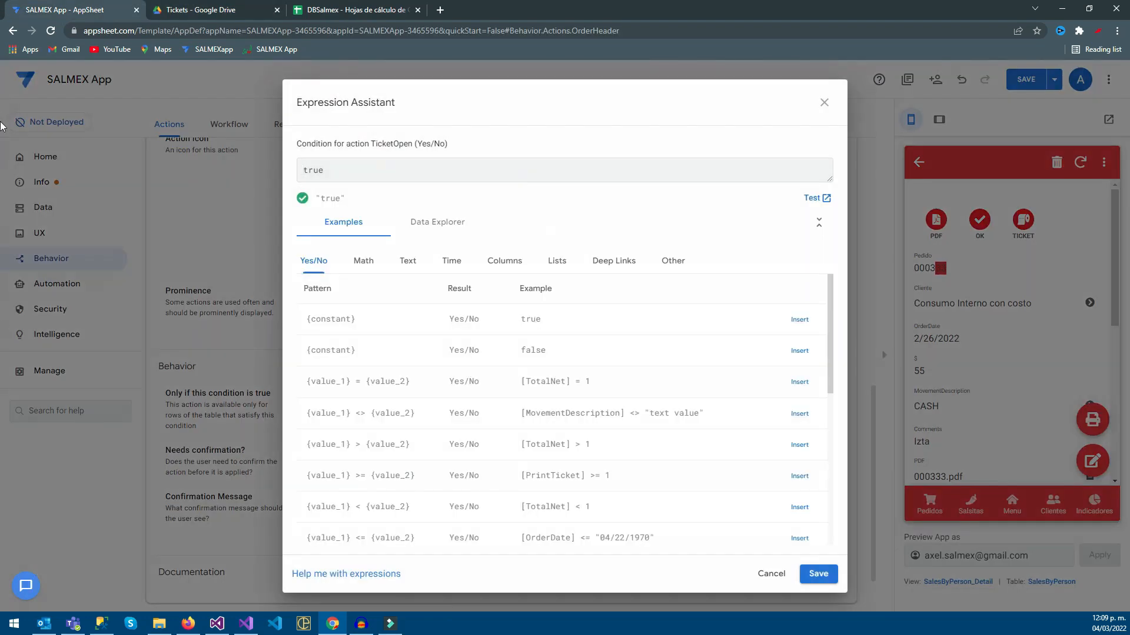
key(ctrl+a)
key(BackSpace)
click(504, 261)
drag(830, 385, 829, 451)
scroll(564, 424, down, 1)
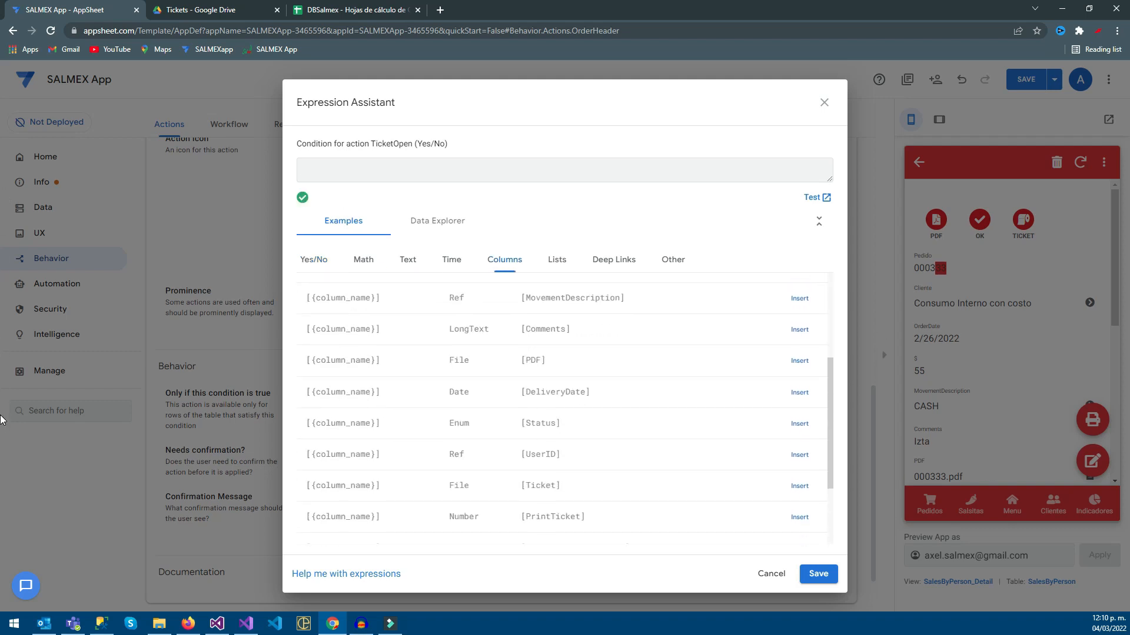
scroll(564, 412, down, 3)
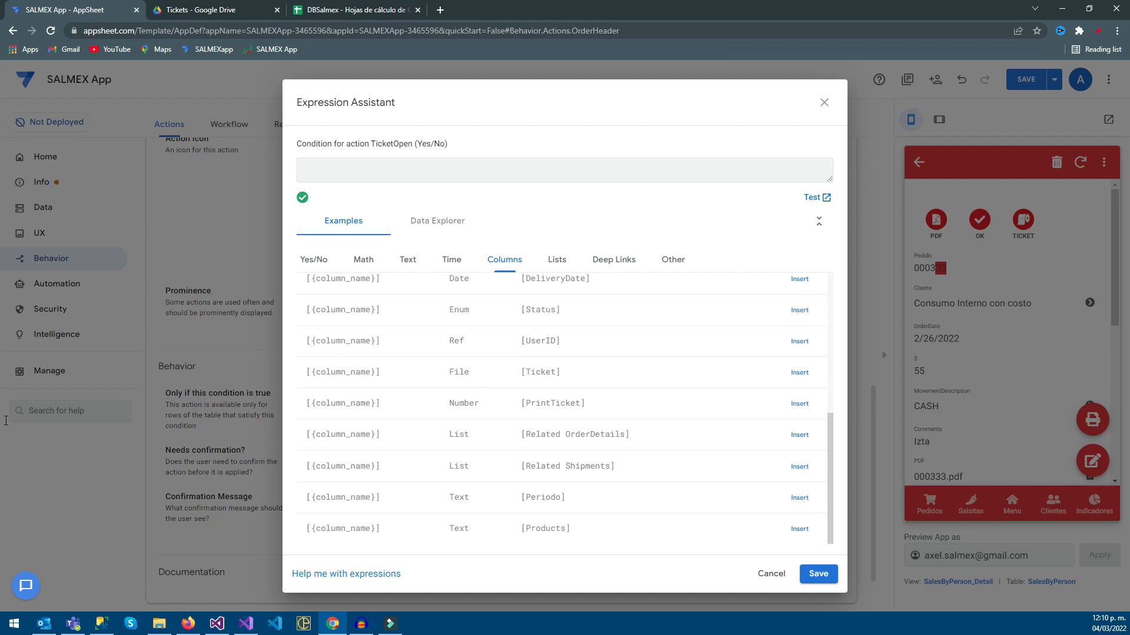
scroll(565, 411, up, 3)
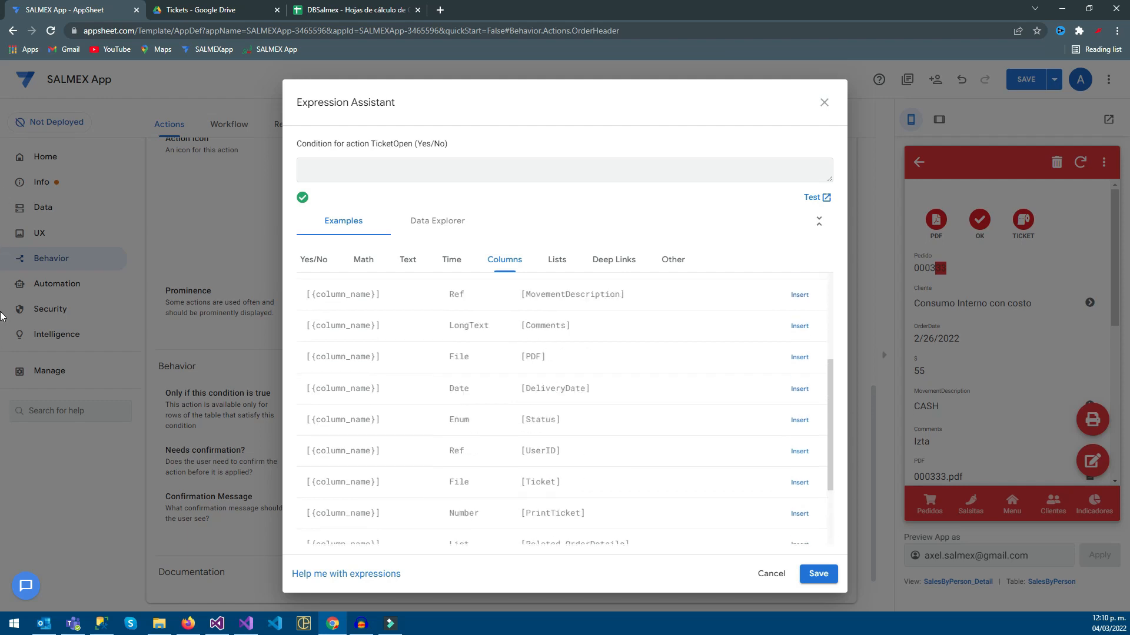
scroll(565, 412, down, 3)
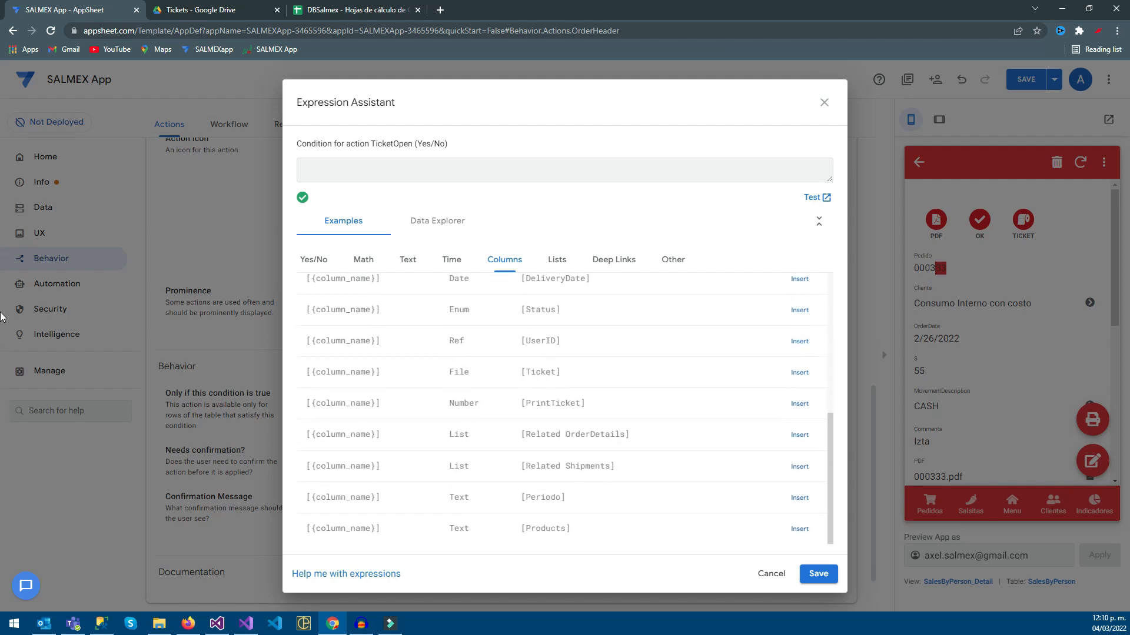
drag(546, 403, 581, 403)
click(799, 404)
text(>=1)
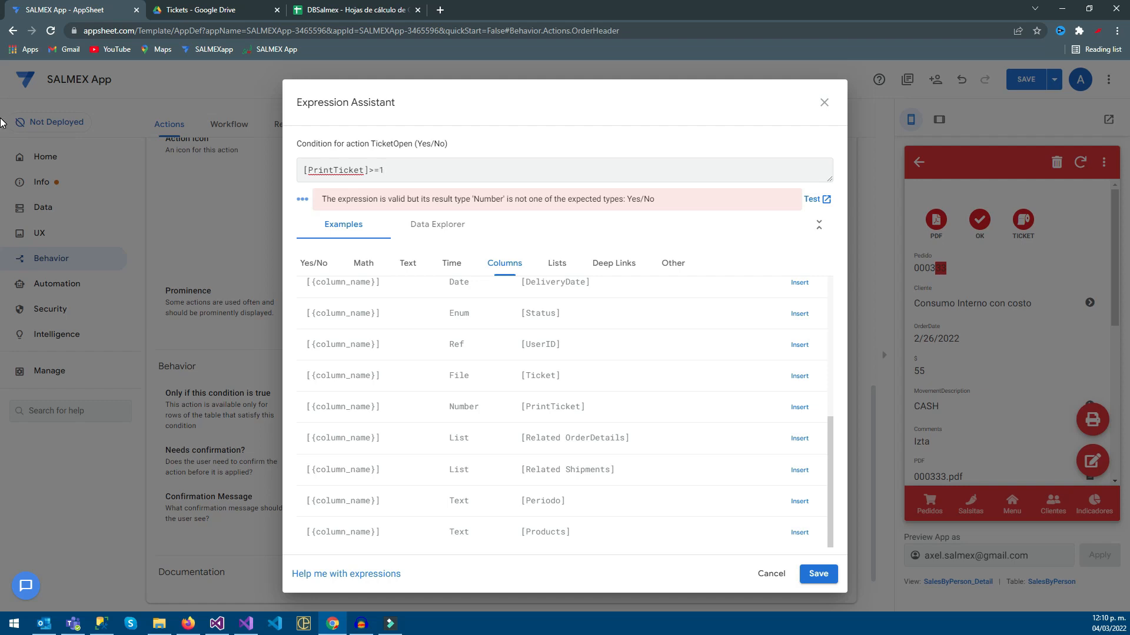
click(819, 574)
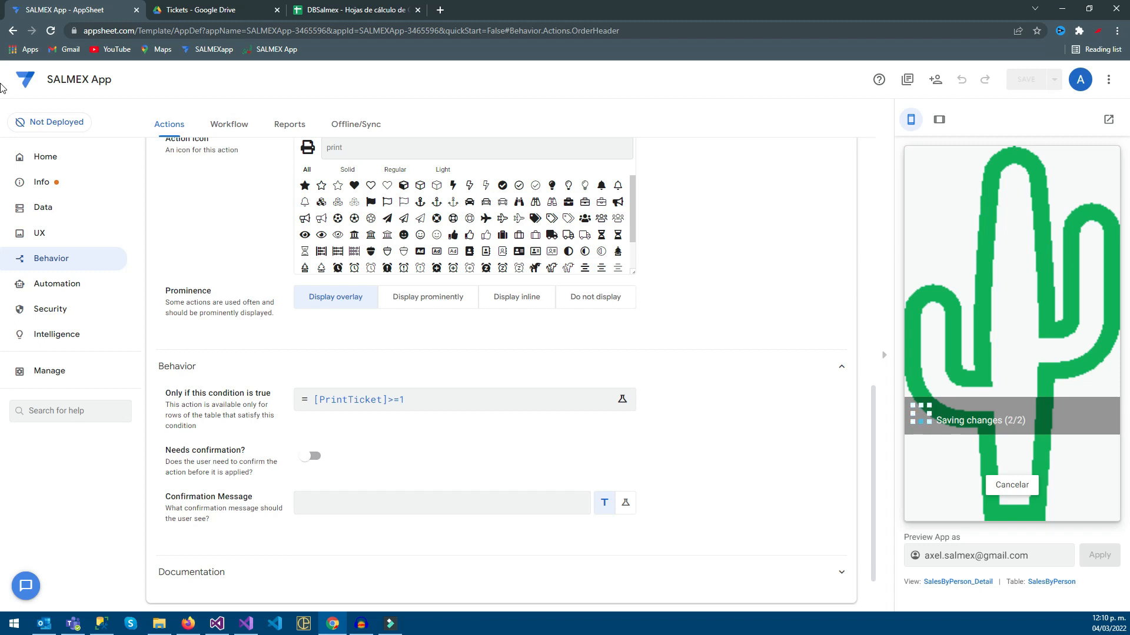
Check the Tickets folder in Drive and the Ticket and PrintTicket columns in DBSalmex, and return to AppSheet
key(ctrl+Tab)
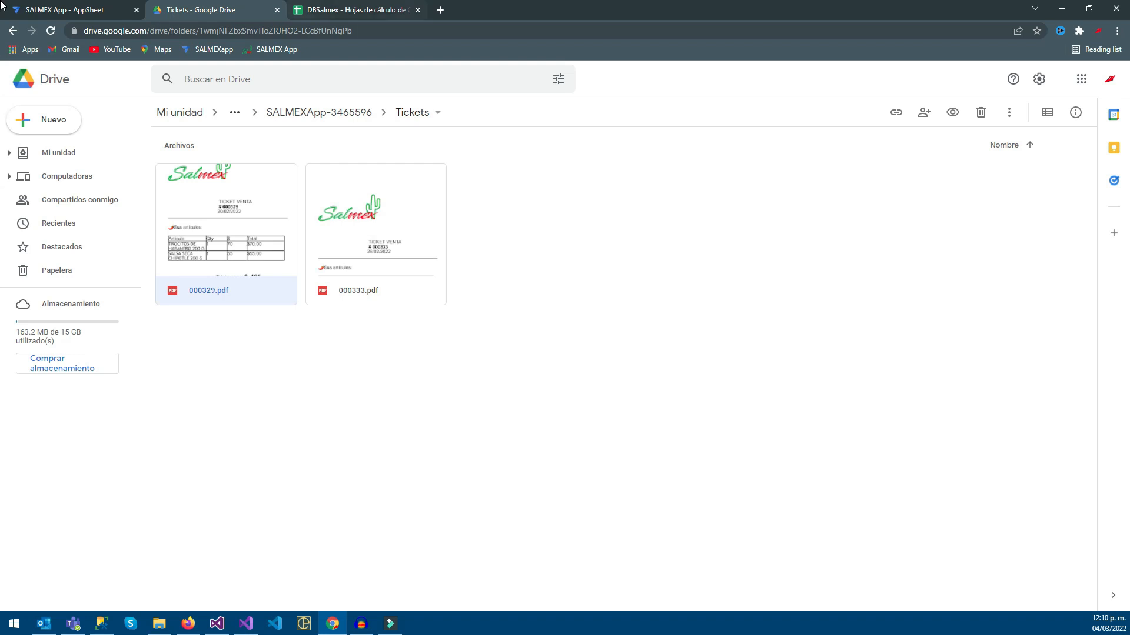
key(ctrl+Tab)
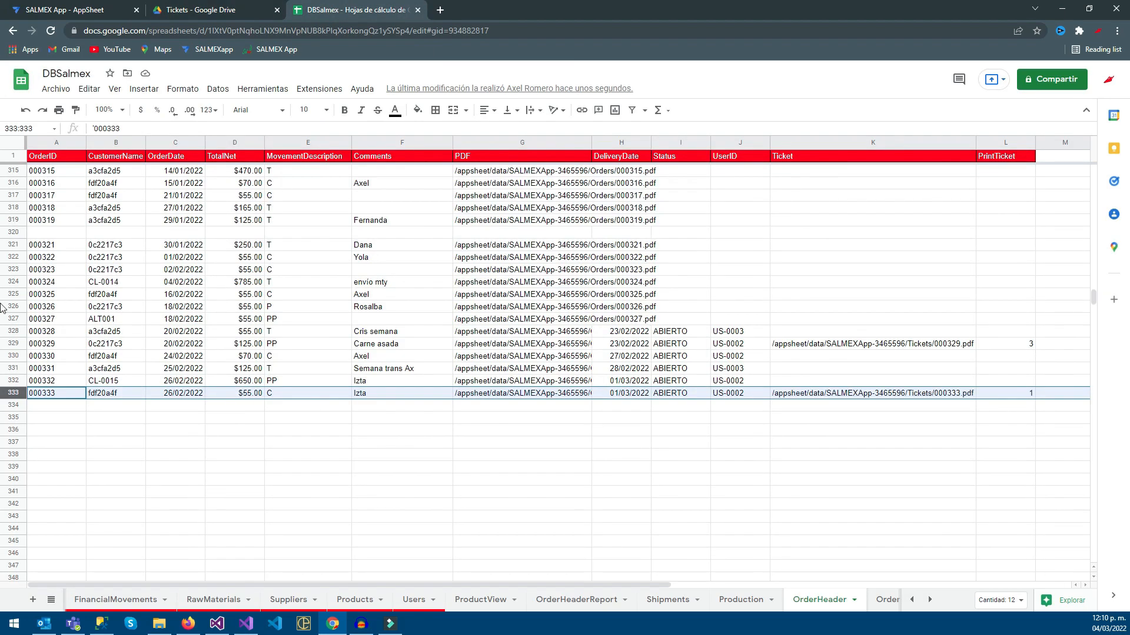
key(ctrl+shift+Tab)
key(ctrl+shift+Tab)
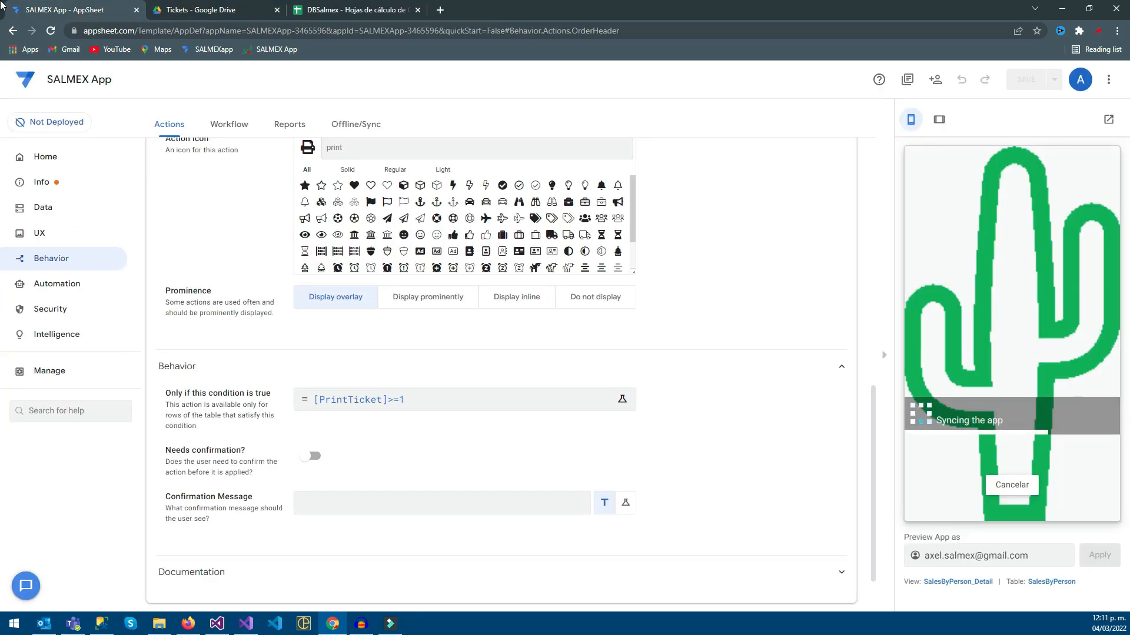
key(ctrl+Tab)
key(ctrl+Tab)
key(ctrl+Tab)
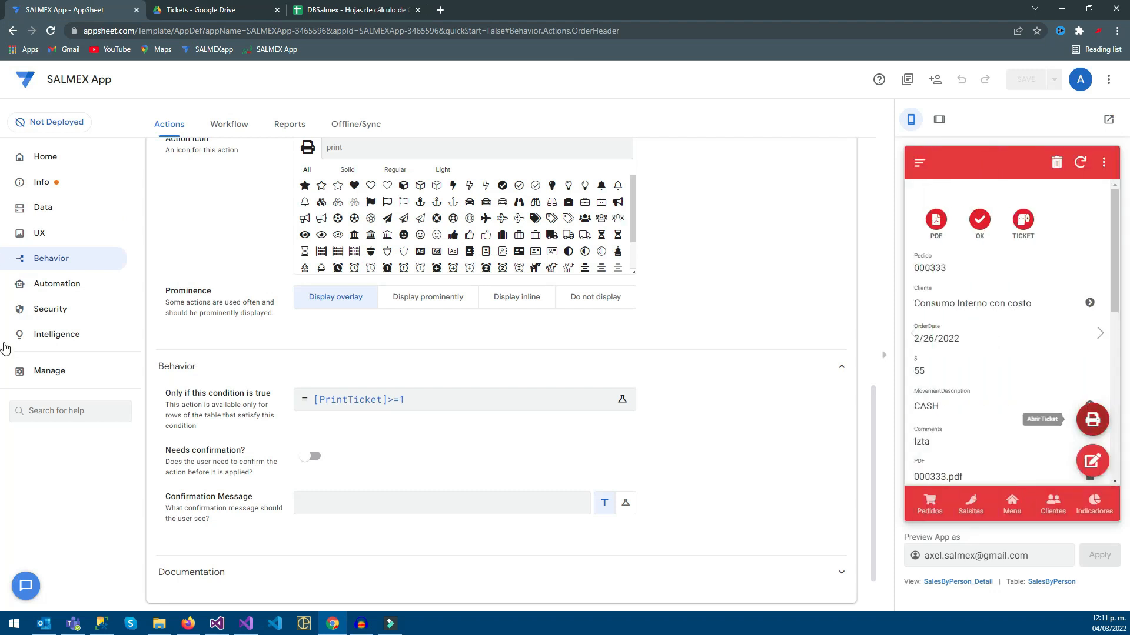
View the previewed order's ticket PDF with Abrir Ticket, check the Tickets folder in Drive, and close the PDF page
click(1092, 420)
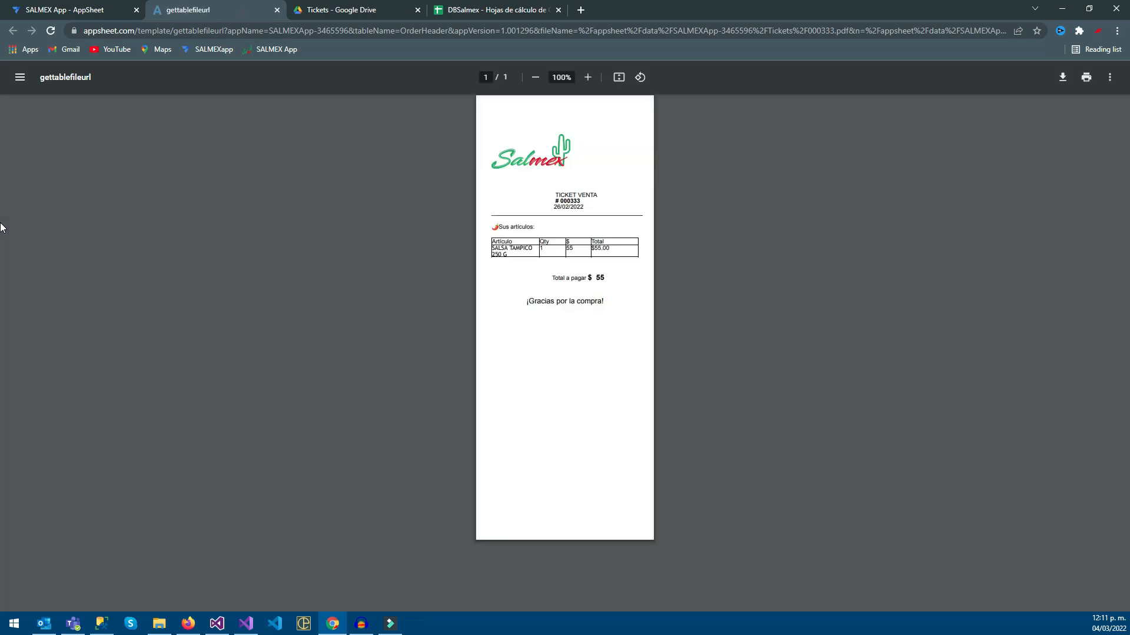
click(4, 7)
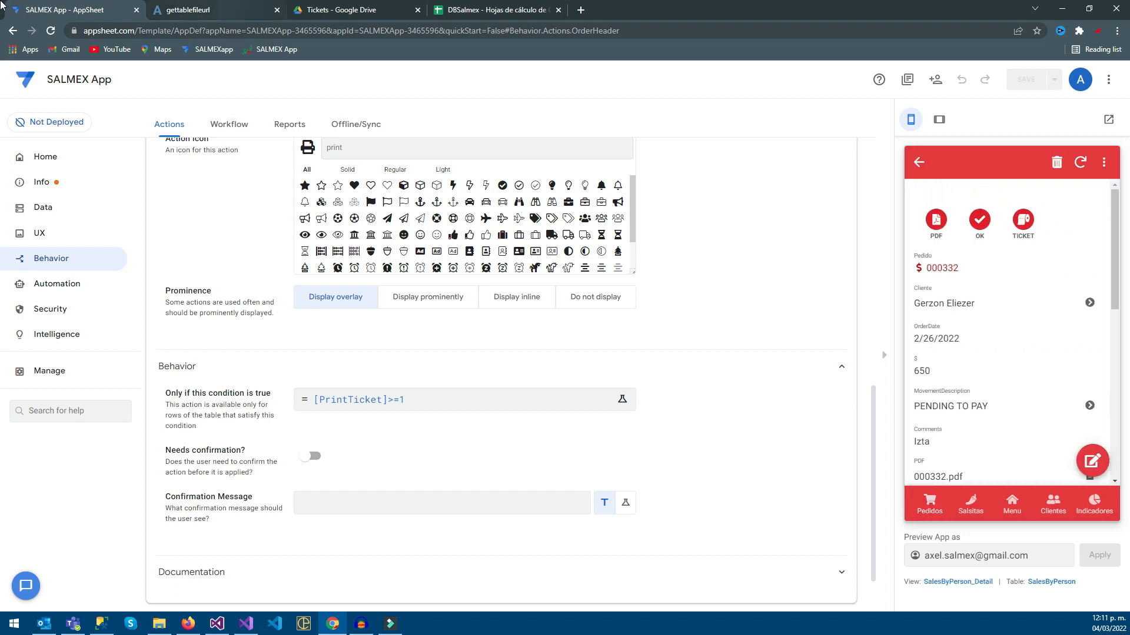
click(353, 9)
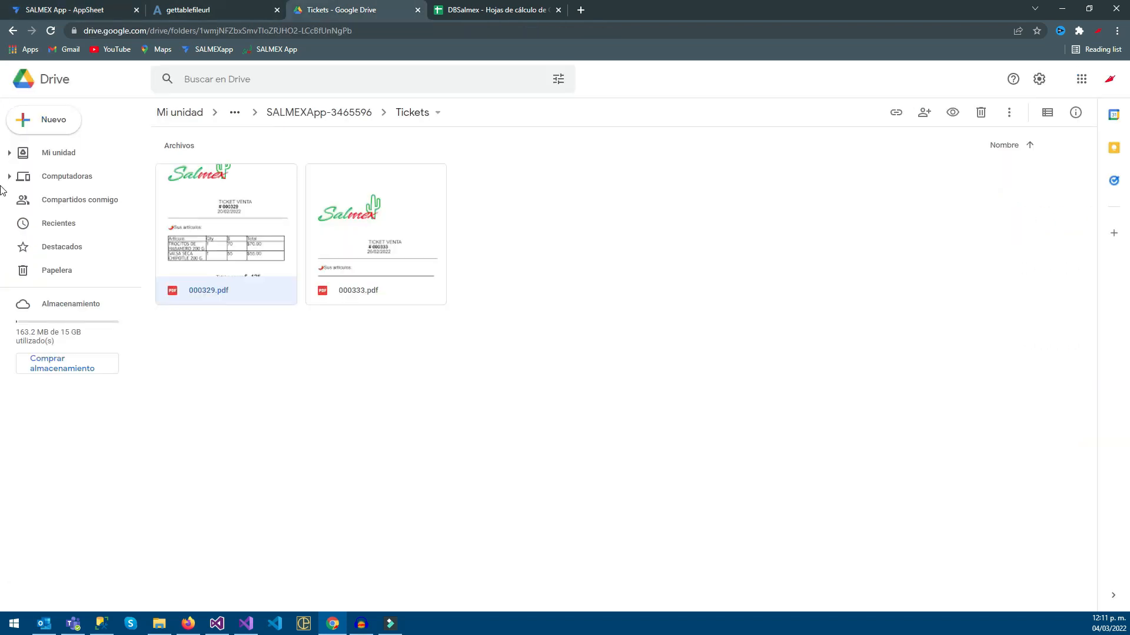
click(220, 10)
click(64, 10)
click(236, 10)
click(277, 10)
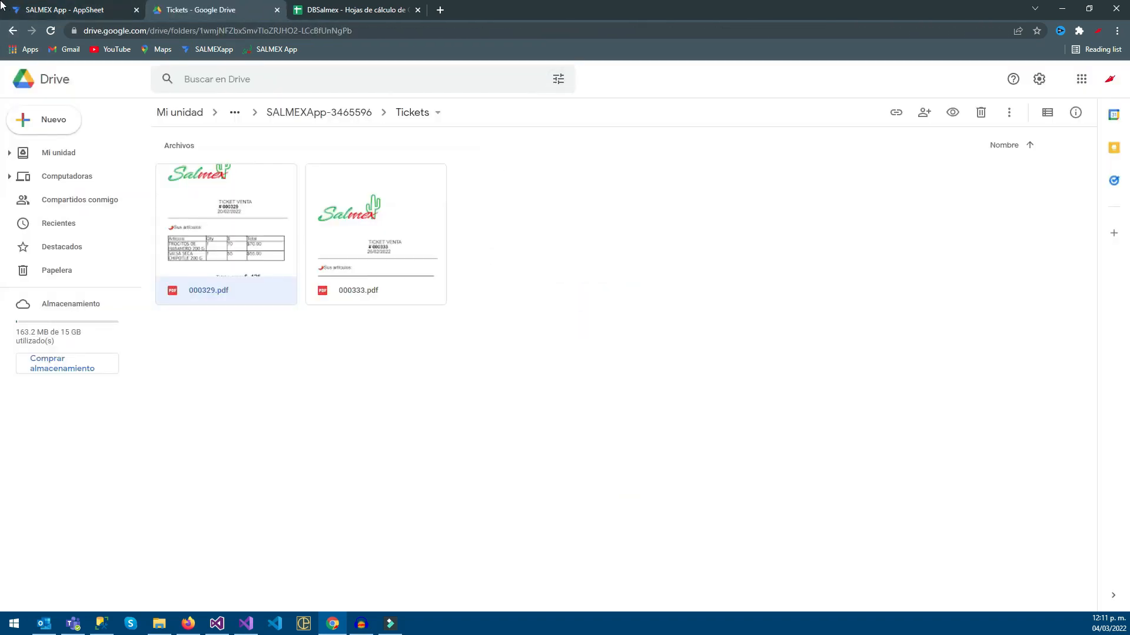
Return to AppSheet, try to open the previewed order's ticket file, and go back to the editor
click(65, 9)
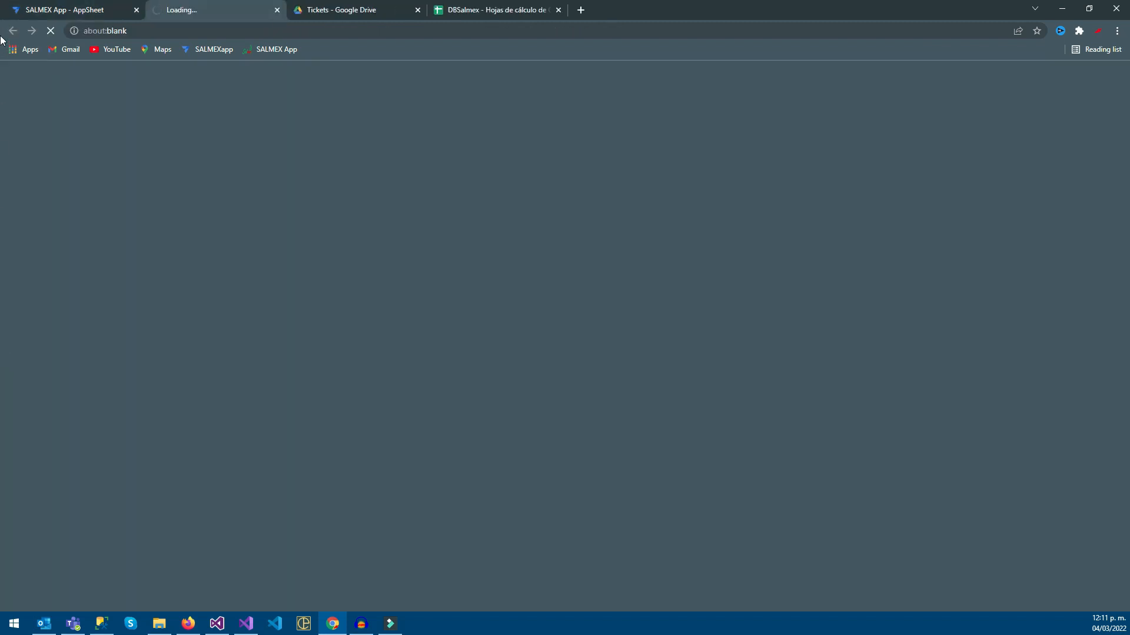
click(1, 5)
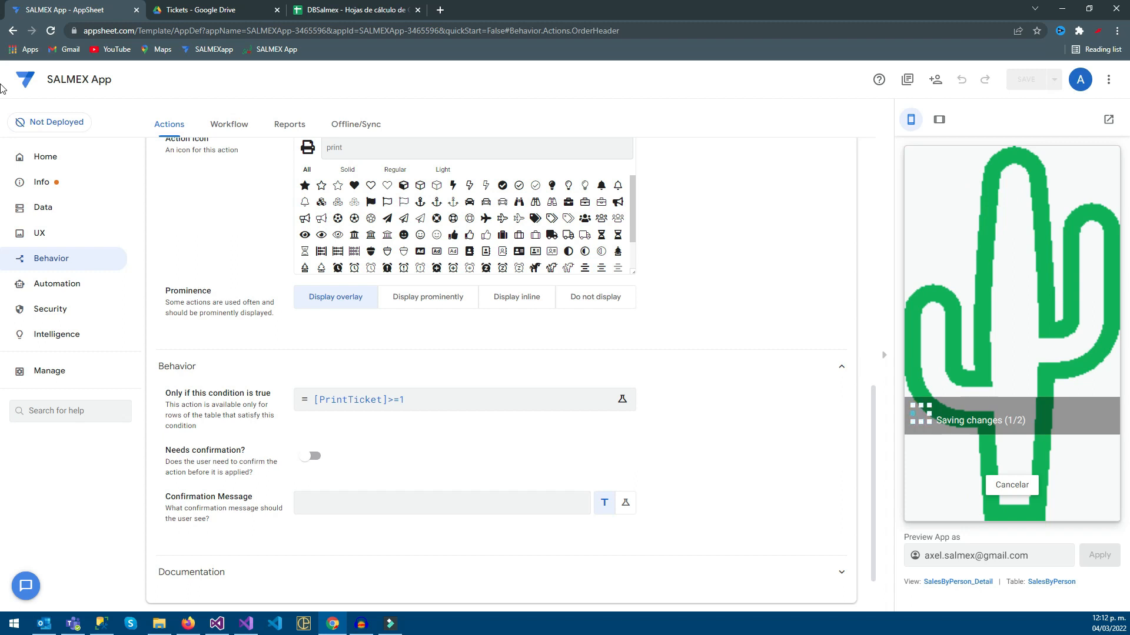
Close the Tickets folder in Drive and select the PrintTicket cell L332 in the DBSalmex OrderHeader sheet
key(ctrl+Tab)
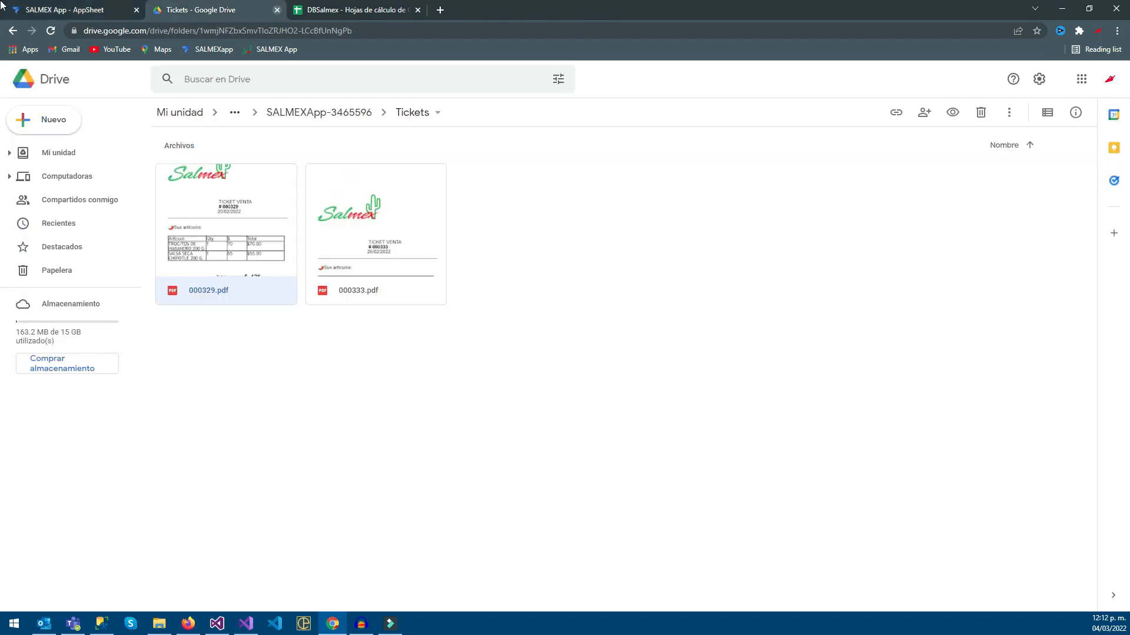
key(ctrl+w)
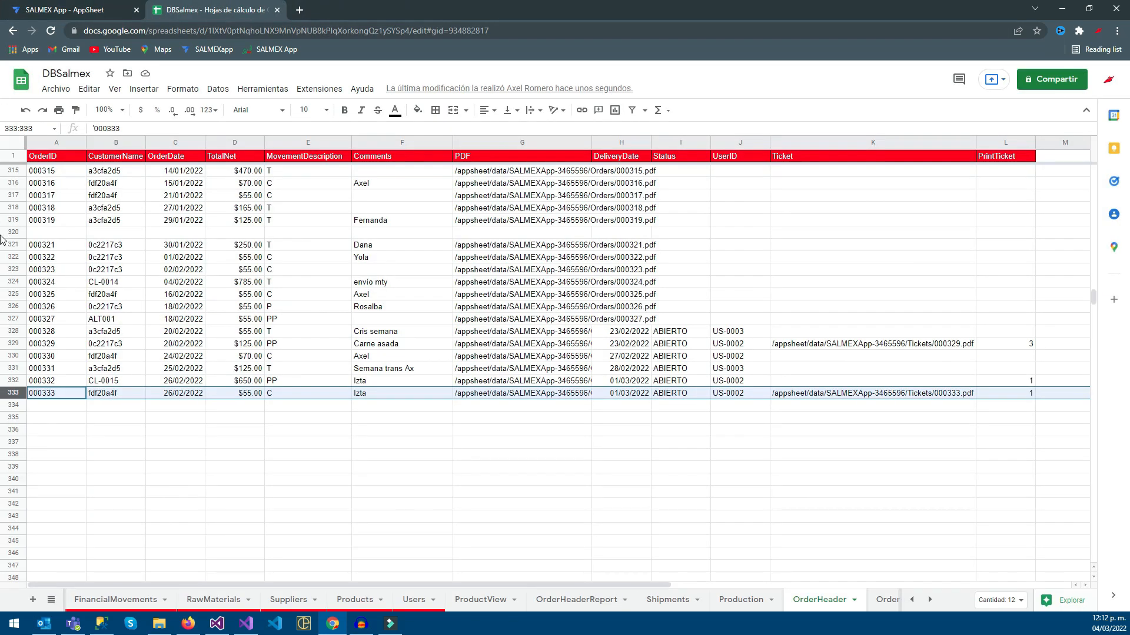
click(1005, 382)
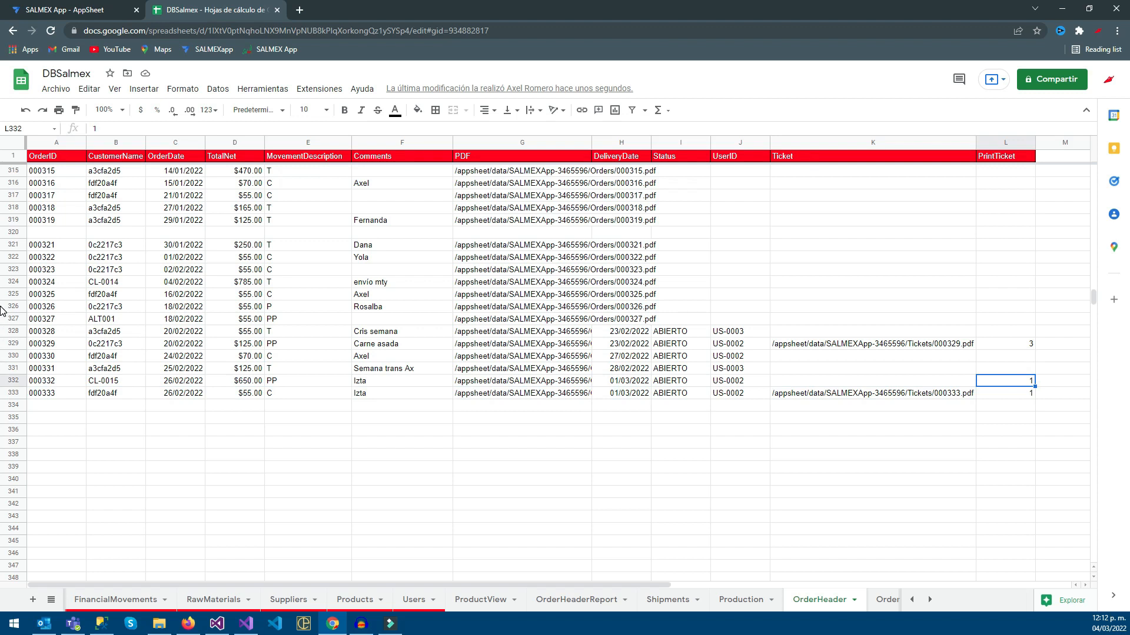
Check order 000329's row and PrintTicket cell in DBSalmex, and view order 000332's ticket PDF from the AppSheet preview with Abrir Ticket
click(13, 343)
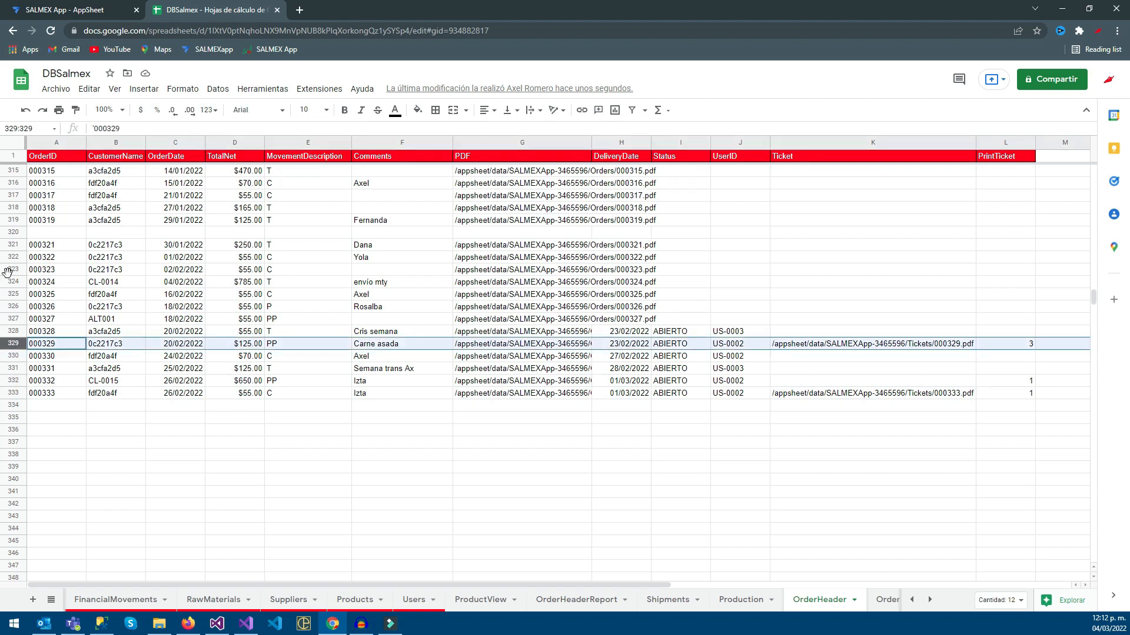
click(1004, 344)
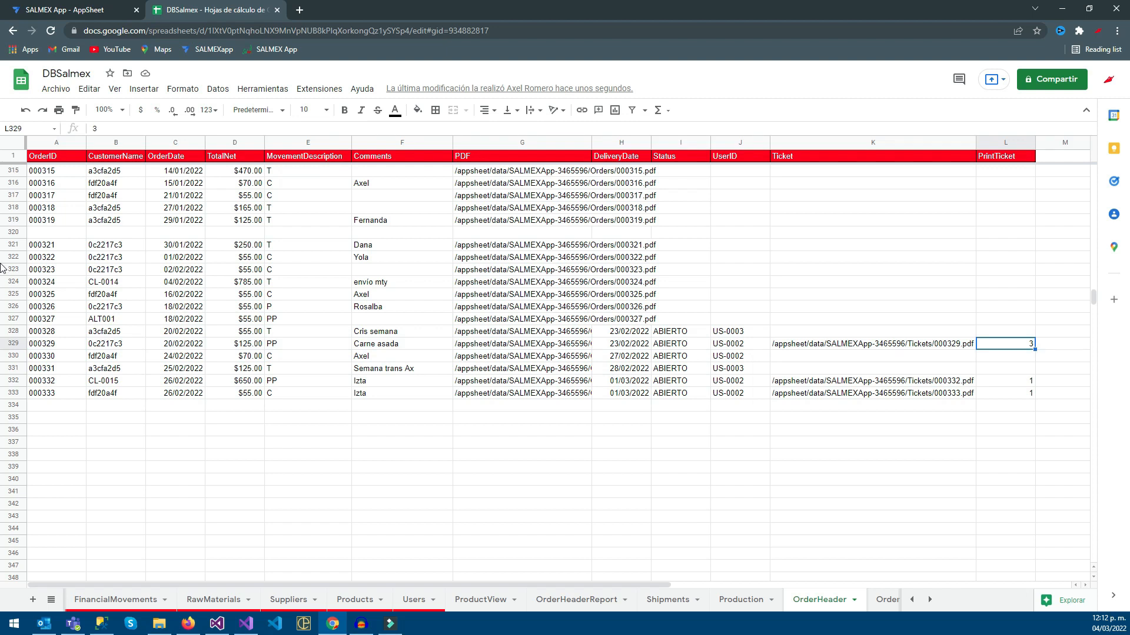
click(2, 8)
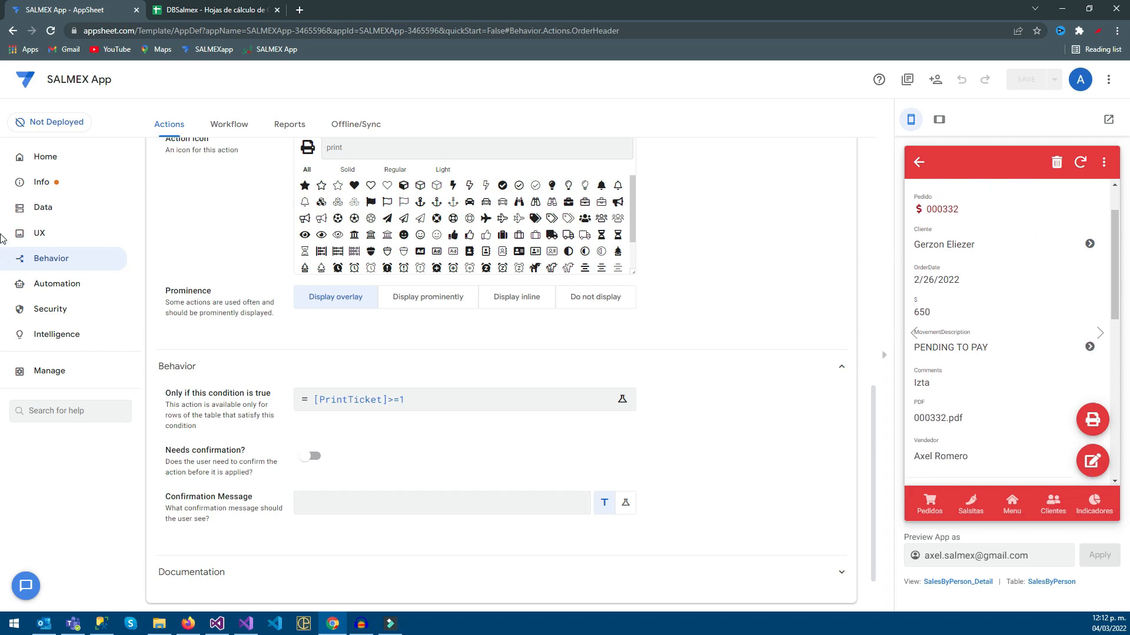
click(1093, 419)
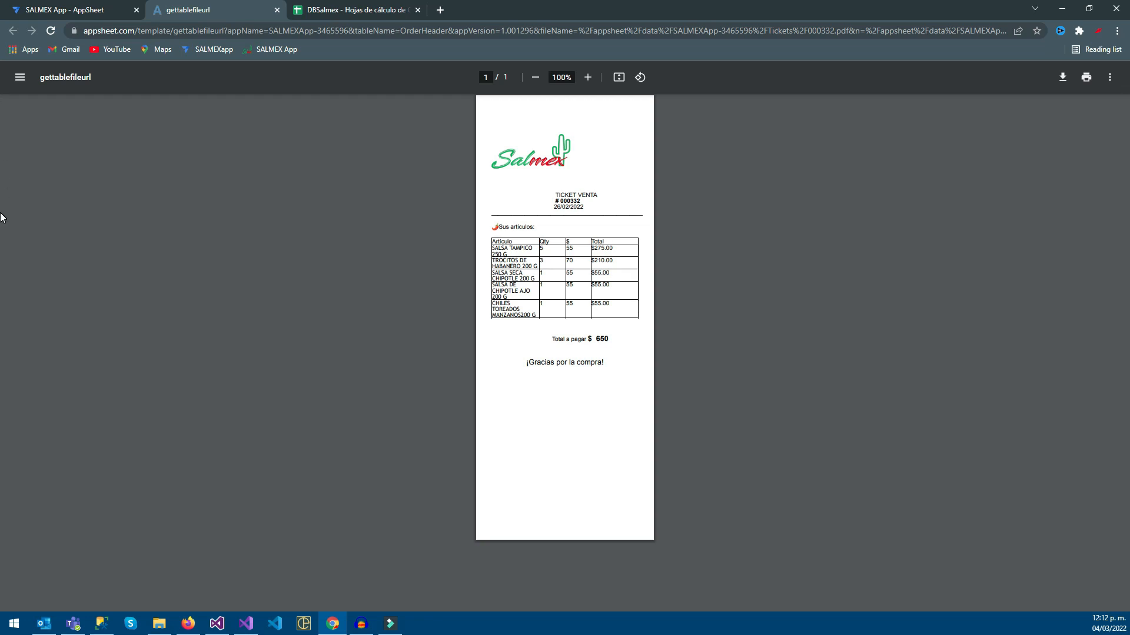
Return to the AppSheet editor and examine the Require Image and File URL Signing setting among the app's security options
click(1, 6)
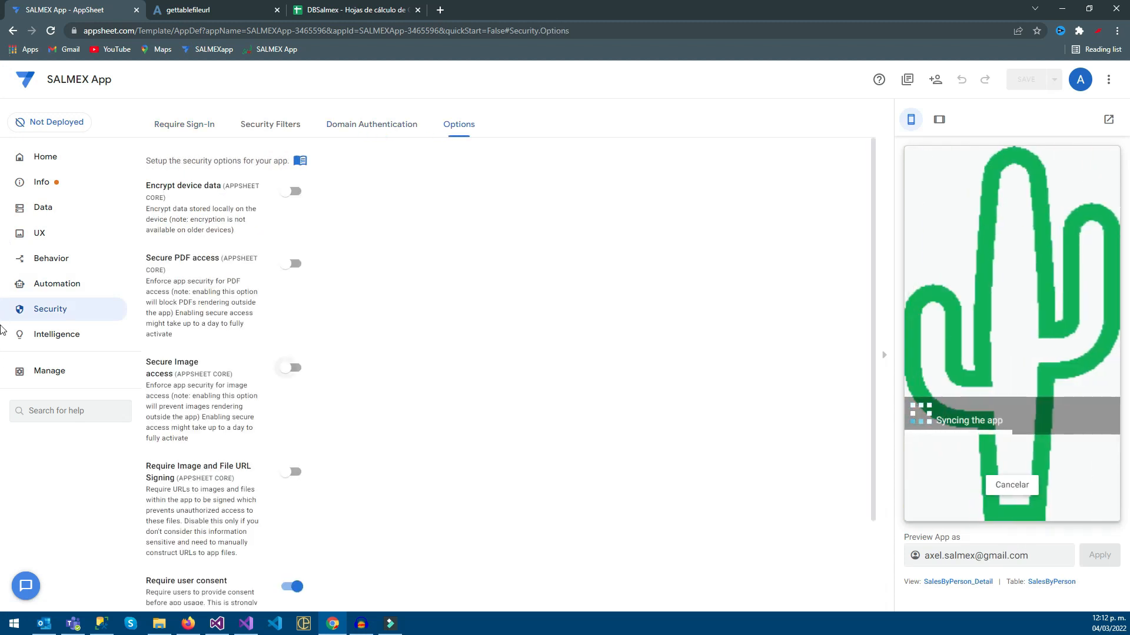
scroll(247, 412, down, 2)
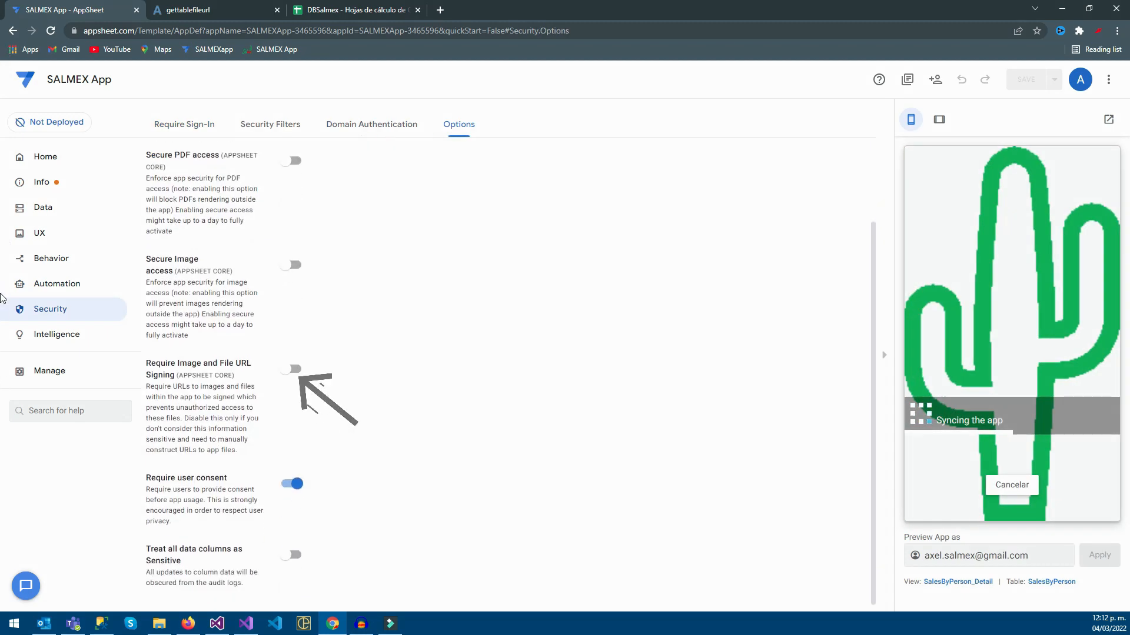
drag(171, 363, 255, 387)
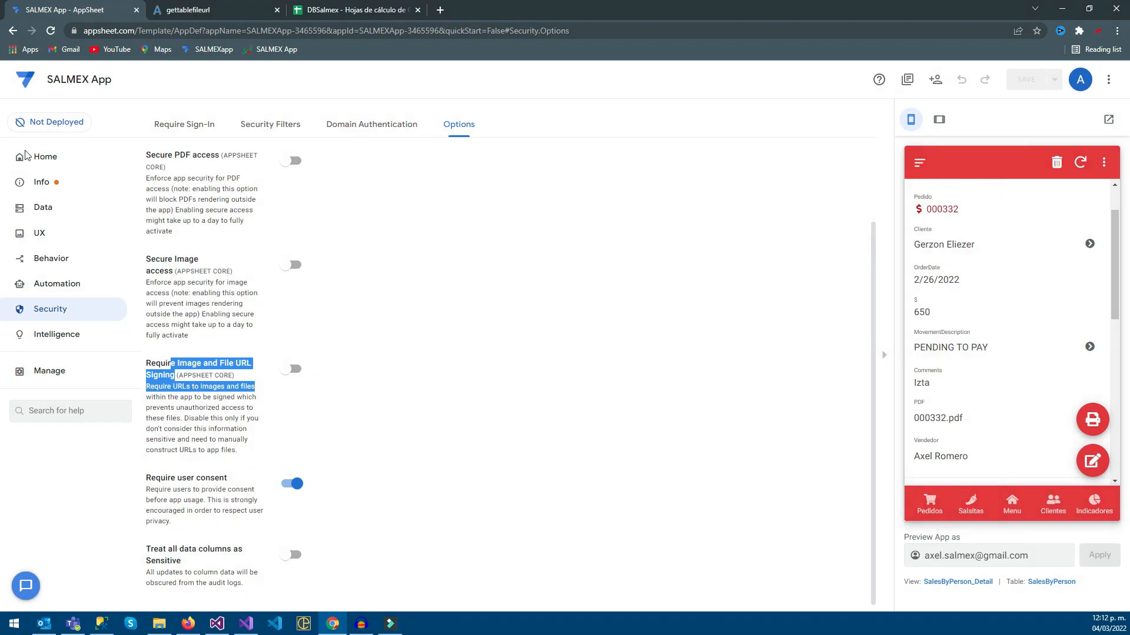